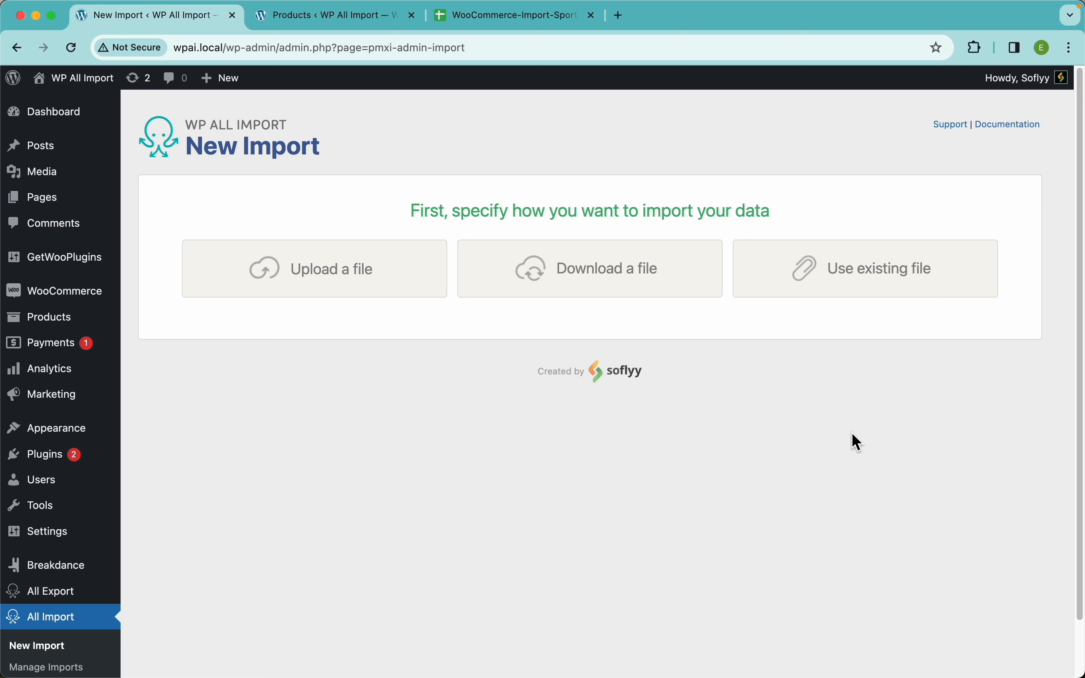
In the WooCommerce-Import-Sportswear-full Google Sheet, set general access to Anyone with the link and copy the sharing link.
left_click(512, 18)
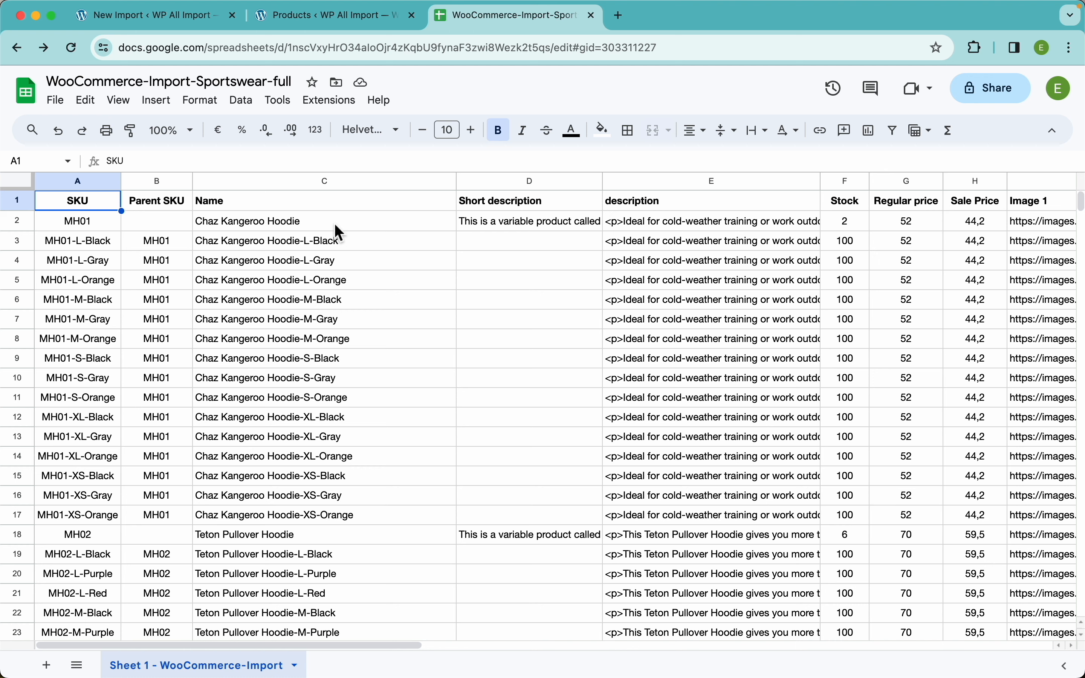
left_click(996, 106)
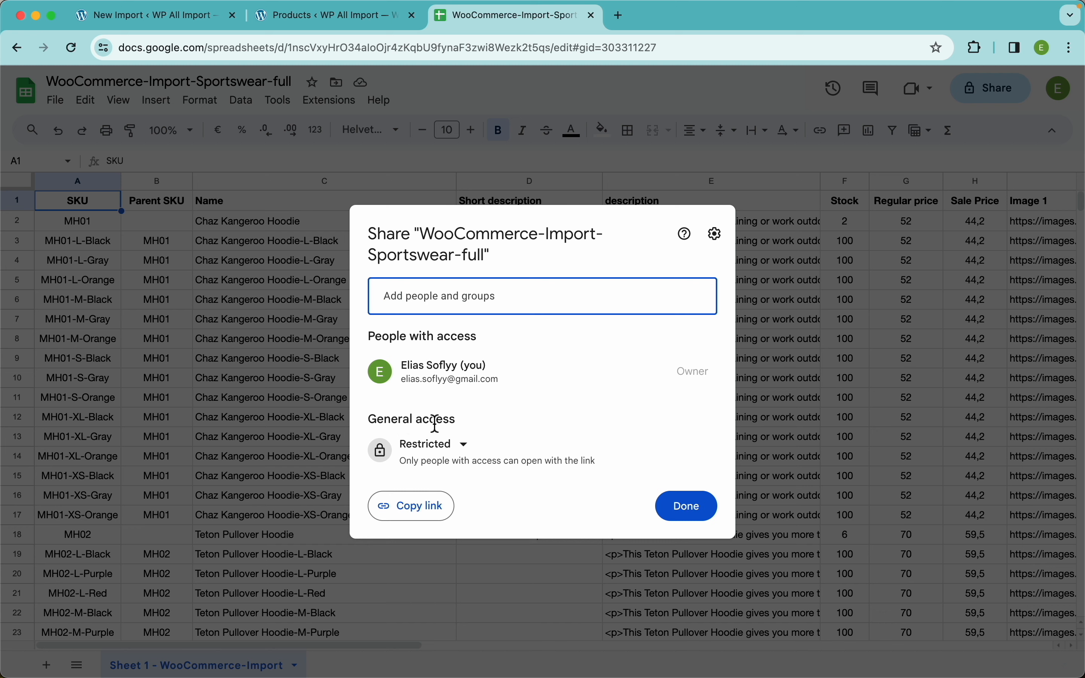
left_click(443, 449)
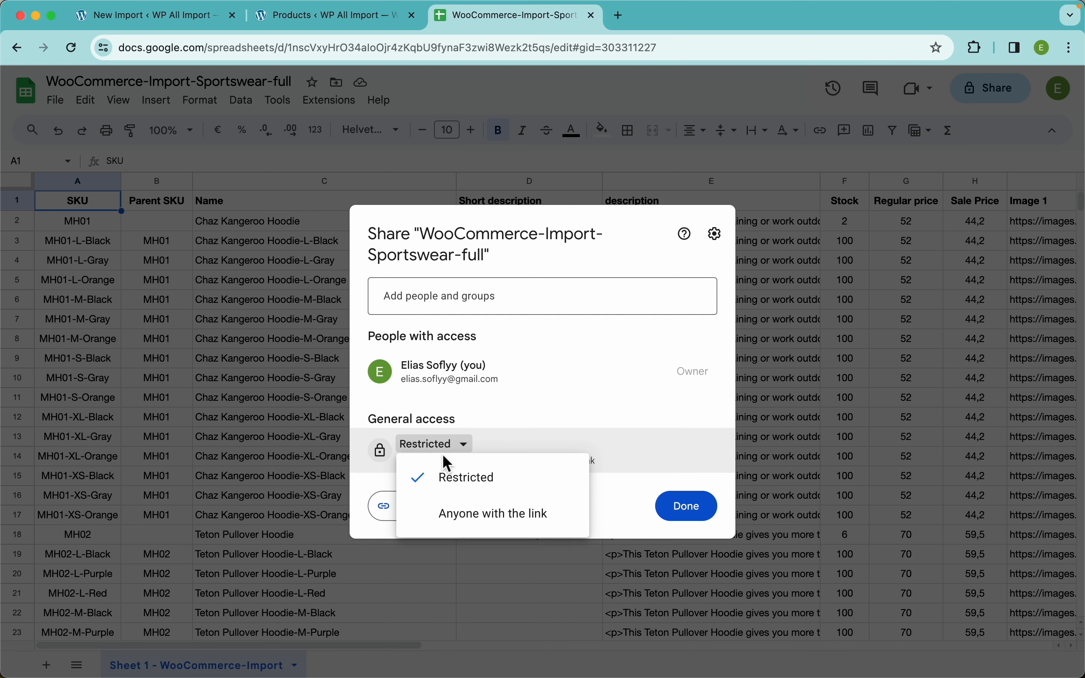
left_click(493, 516)
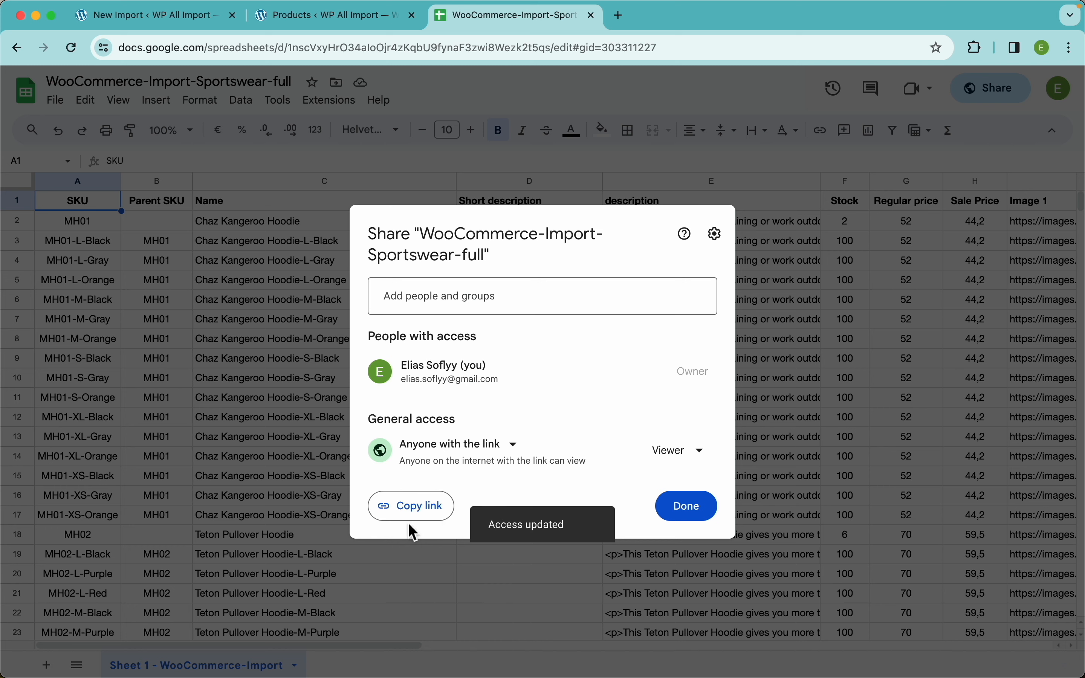
left_click(415, 511)
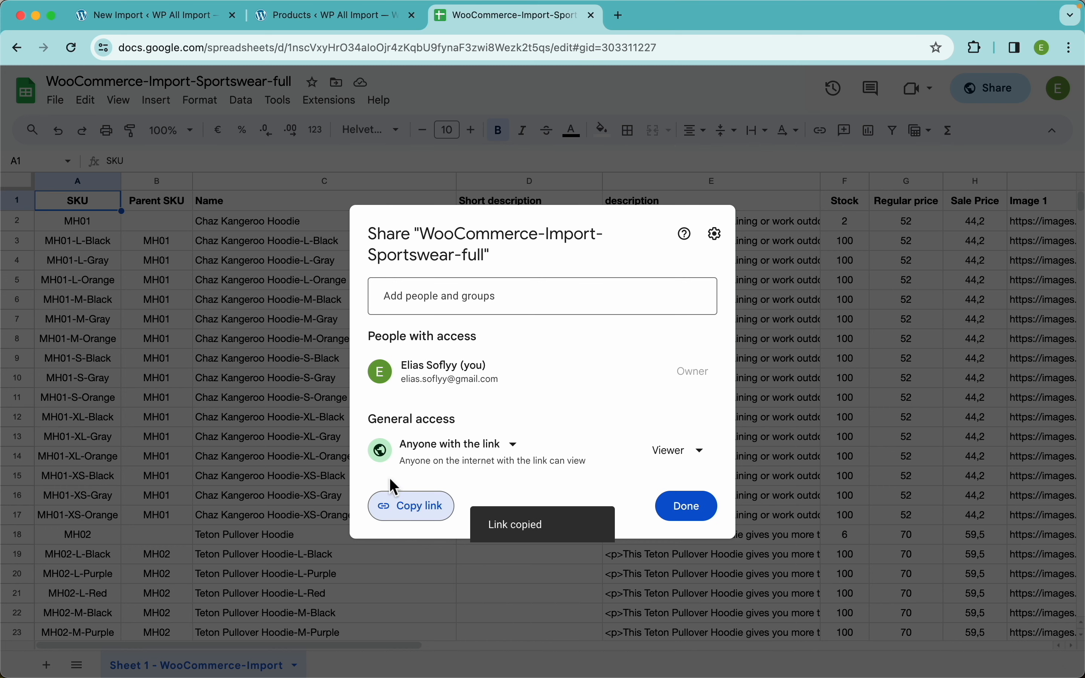
Back in WP All Import, download the import file from a URL using the copied Google Sheet link.
left_click(200, 18)
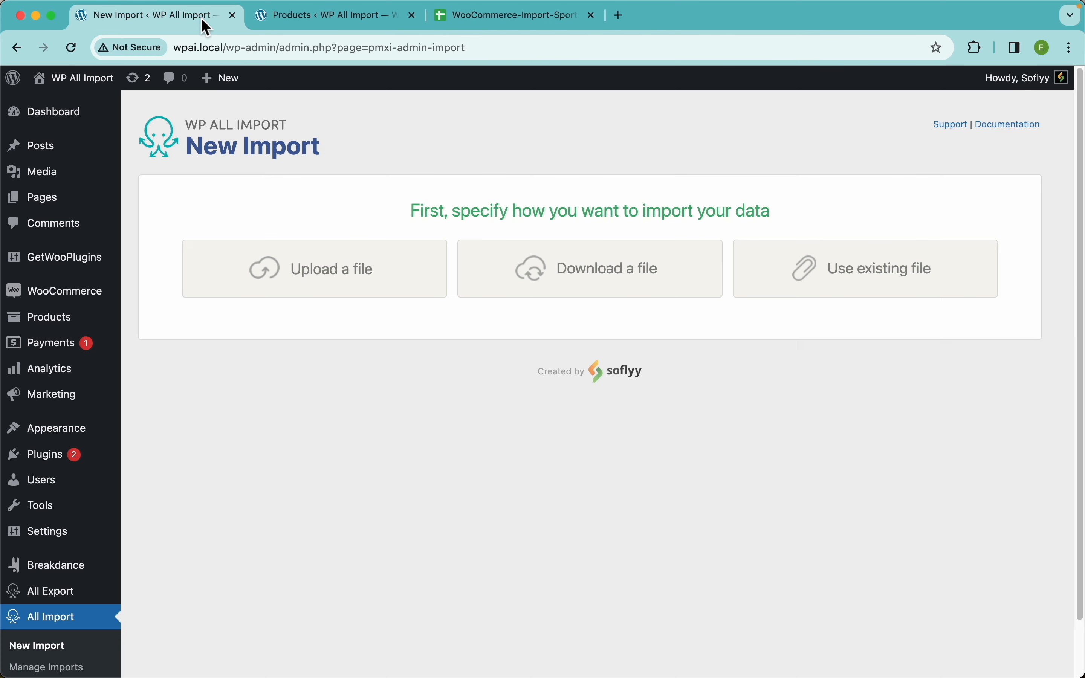
left_click(588, 282)
left_click(428, 313)
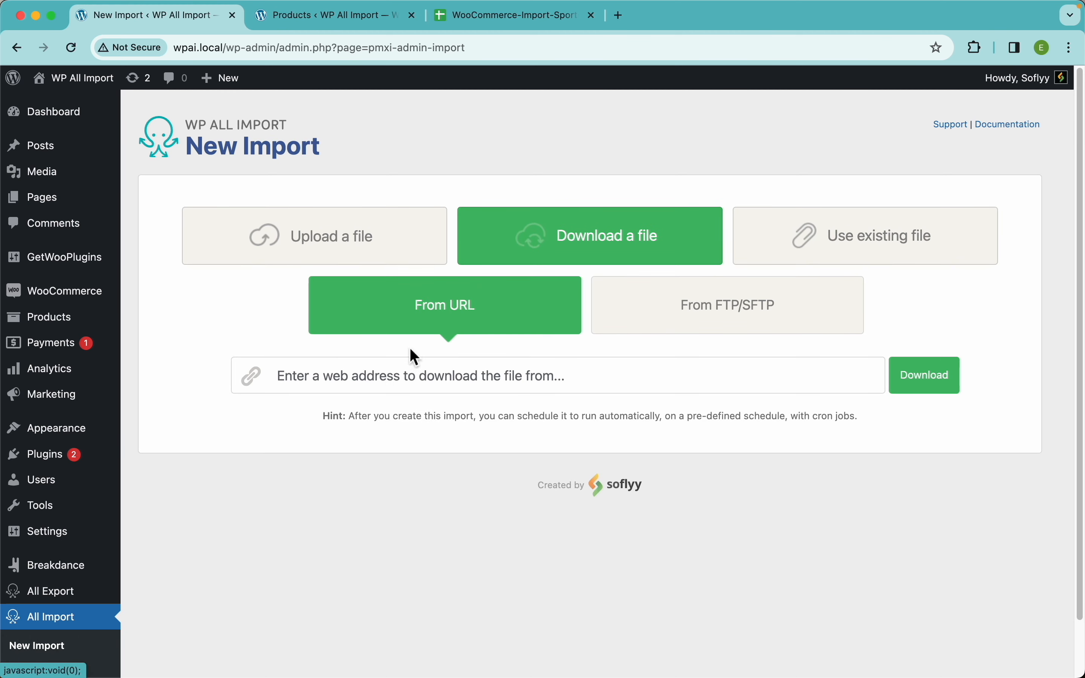
left_click(407, 376)
key("super+v")
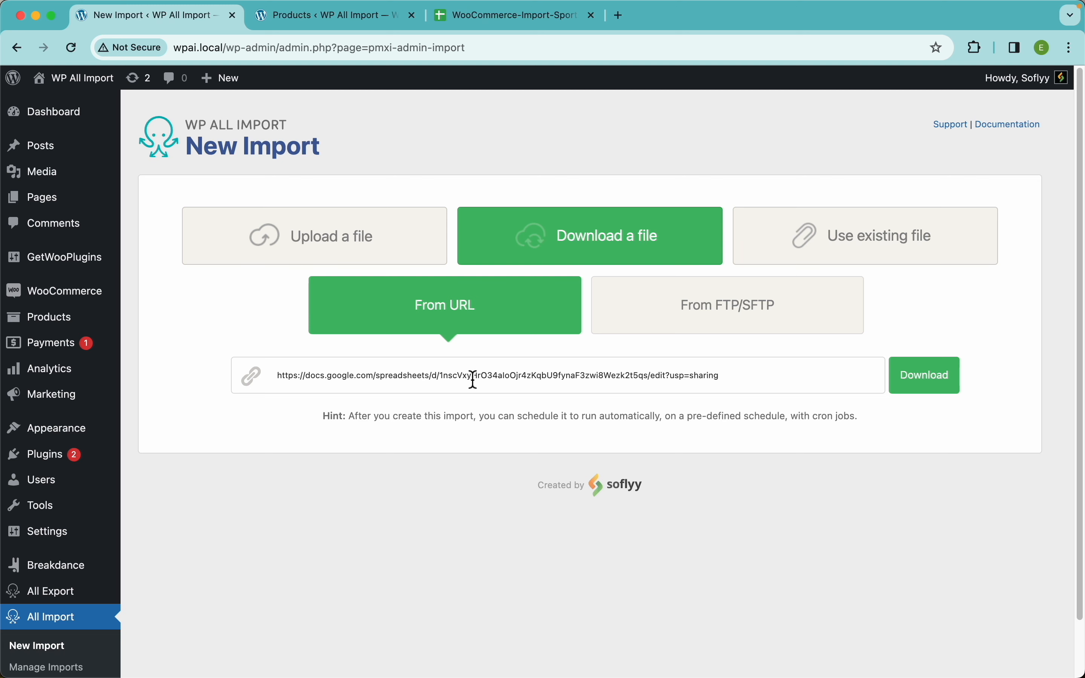
left_click(947, 401)
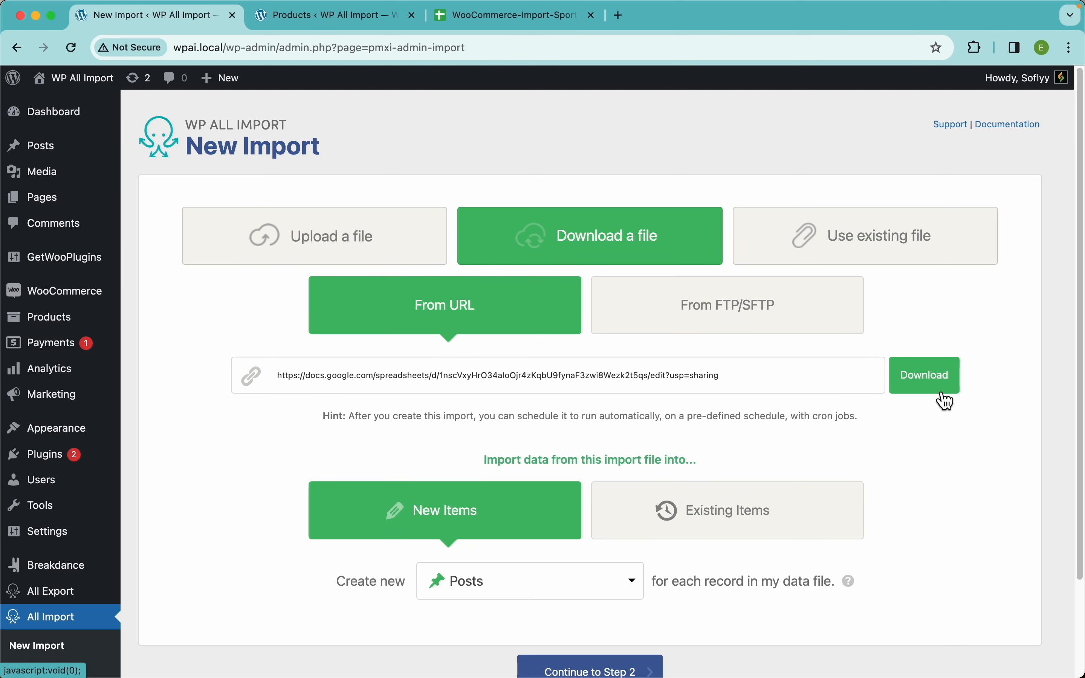
Compare the New Items and Existing Items import options, and check the store's product list.
scroll(467, 388, "down", 3)
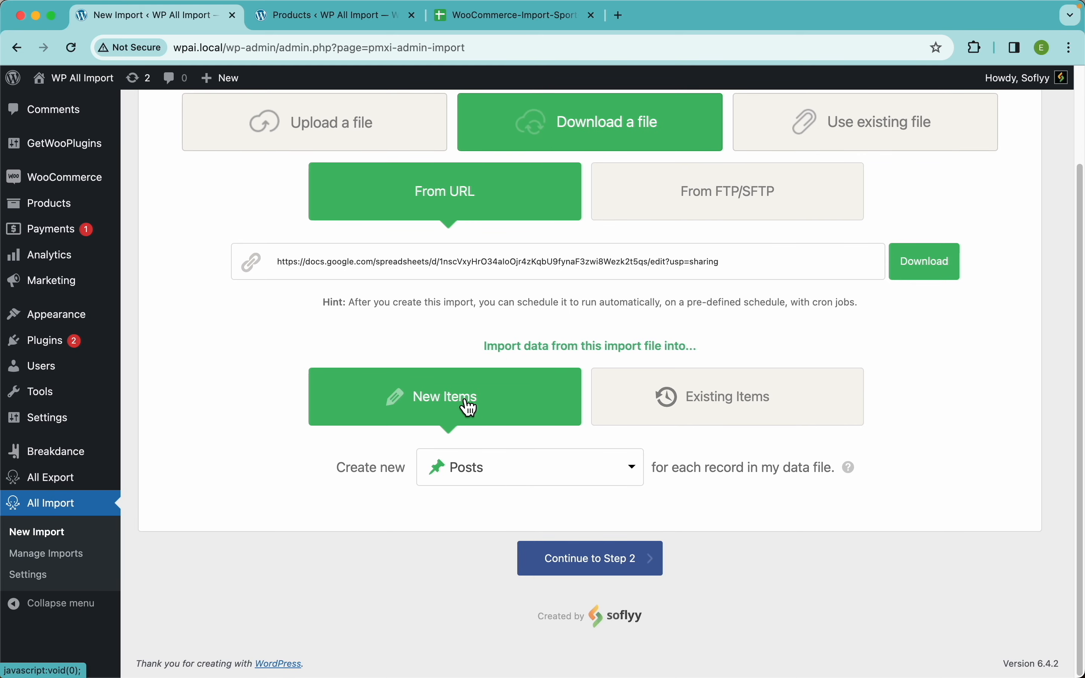
left_click(711, 409)
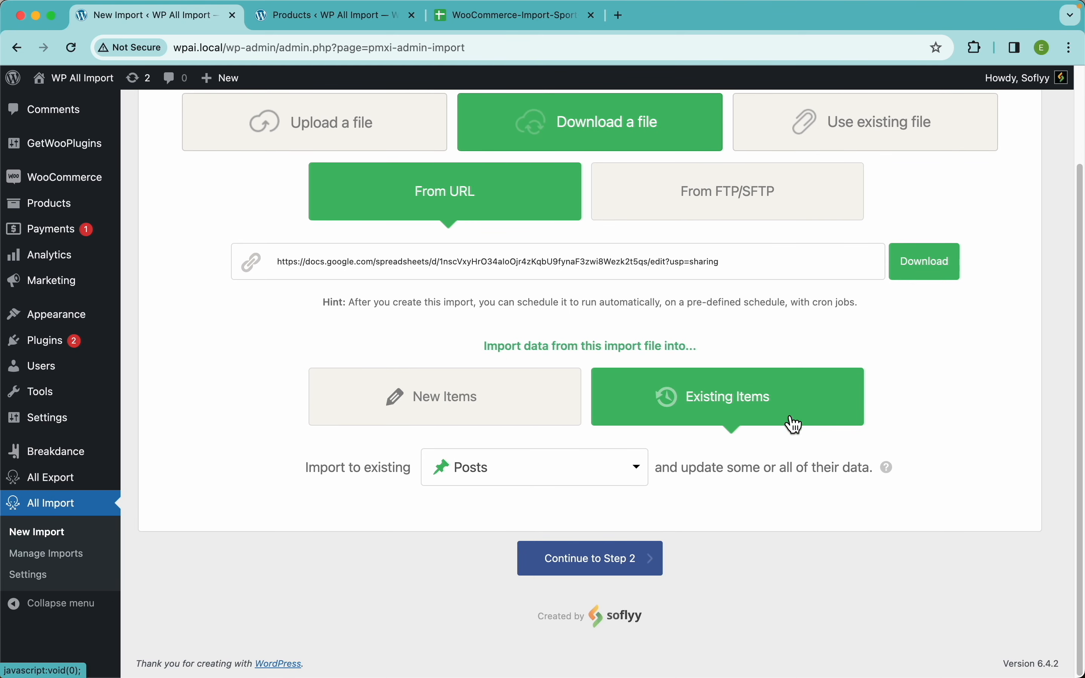
left_click(442, 396)
left_click(705, 387)
left_click(346, 18)
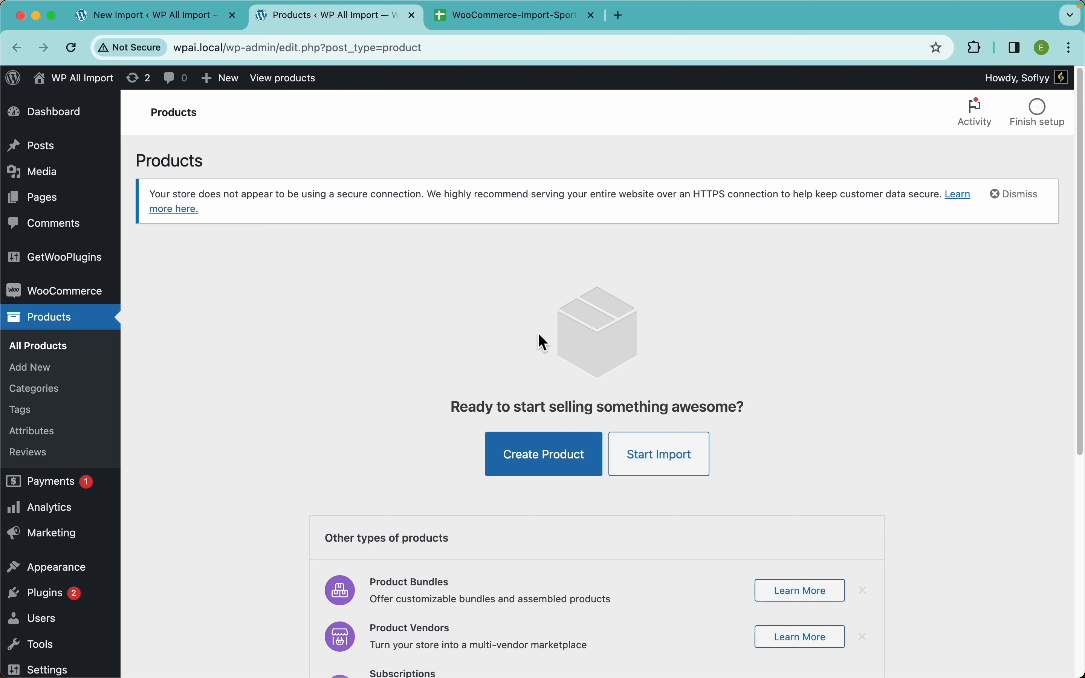
left_click(192, 22)
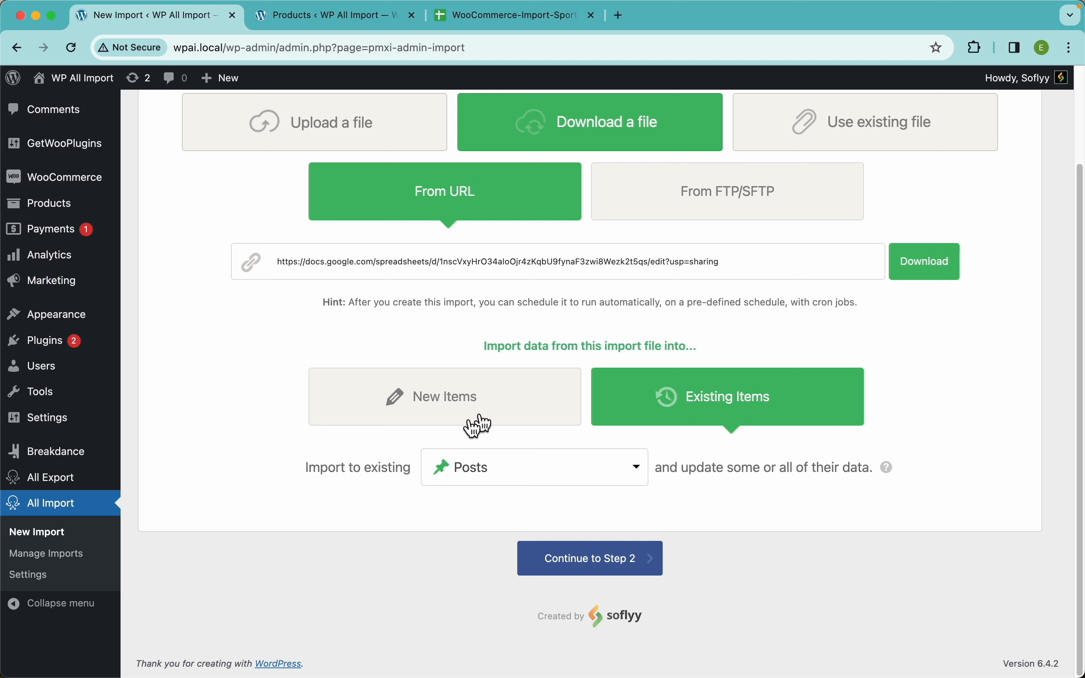
left_click(450, 404)
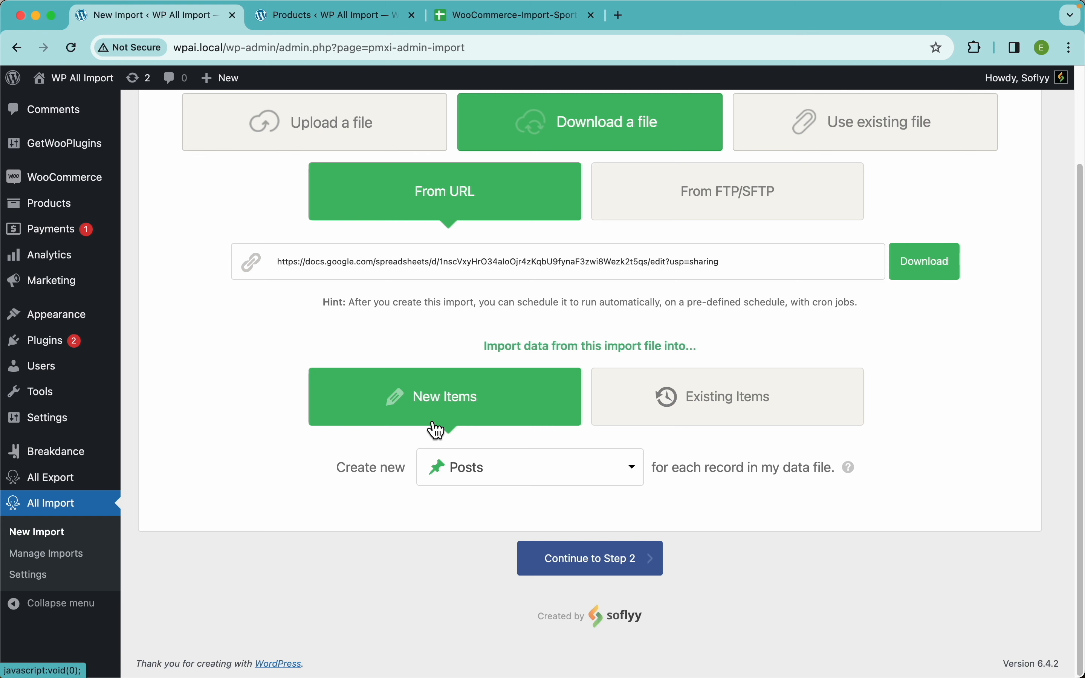
left_click(714, 398)
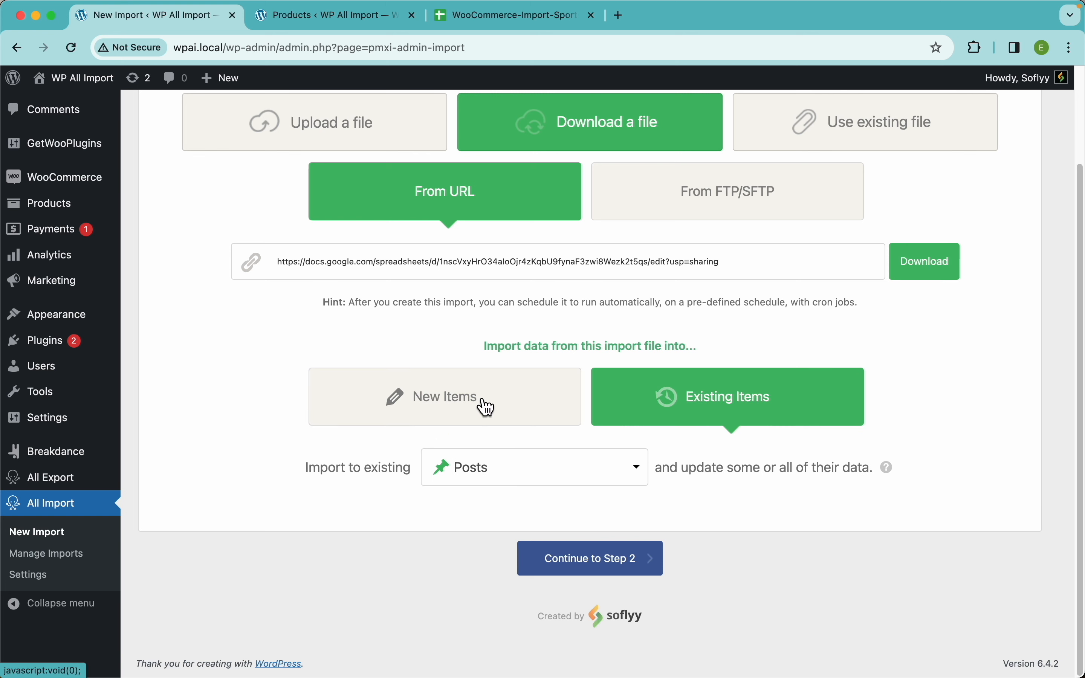
left_click(487, 408)
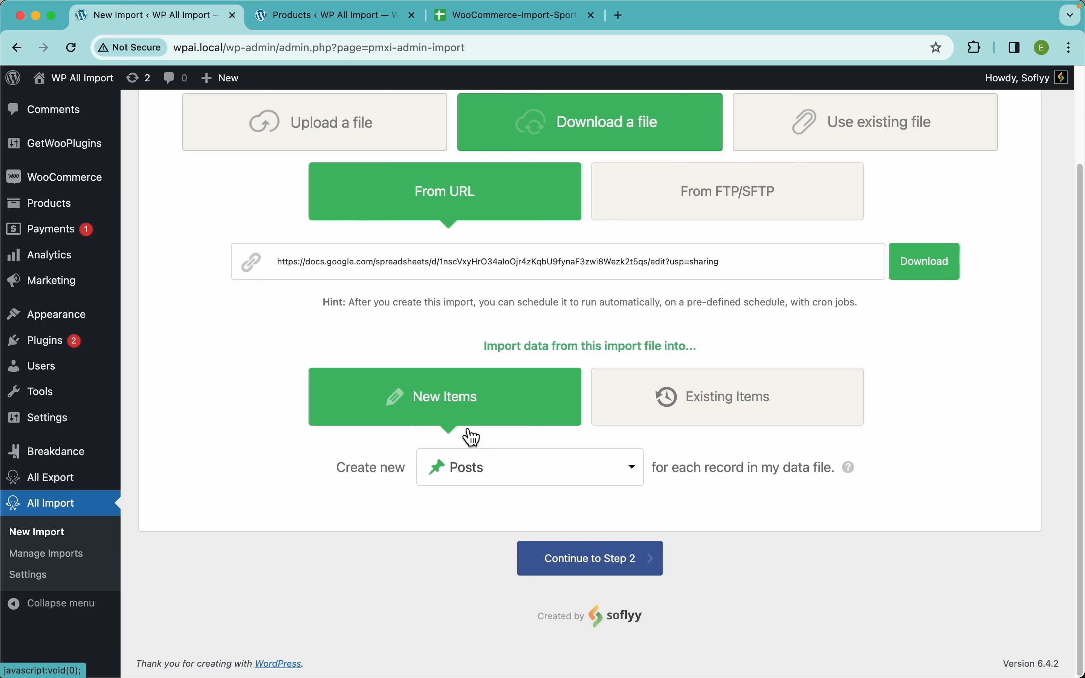
left_click(313, 17)
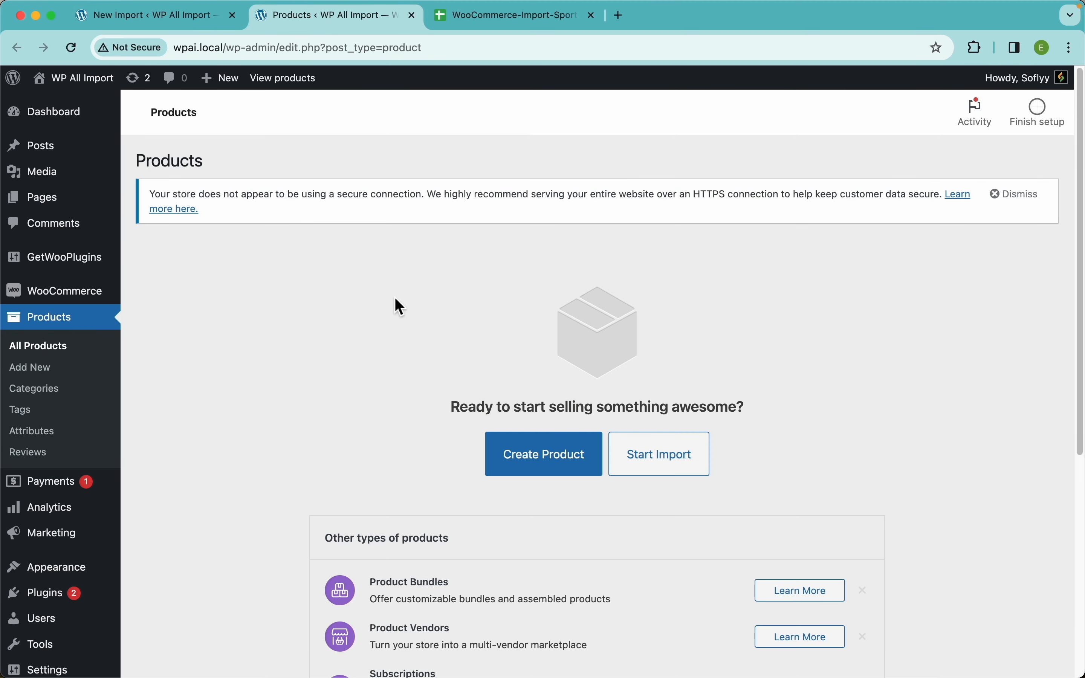
left_click(71, 47)
left_click(134, 18)
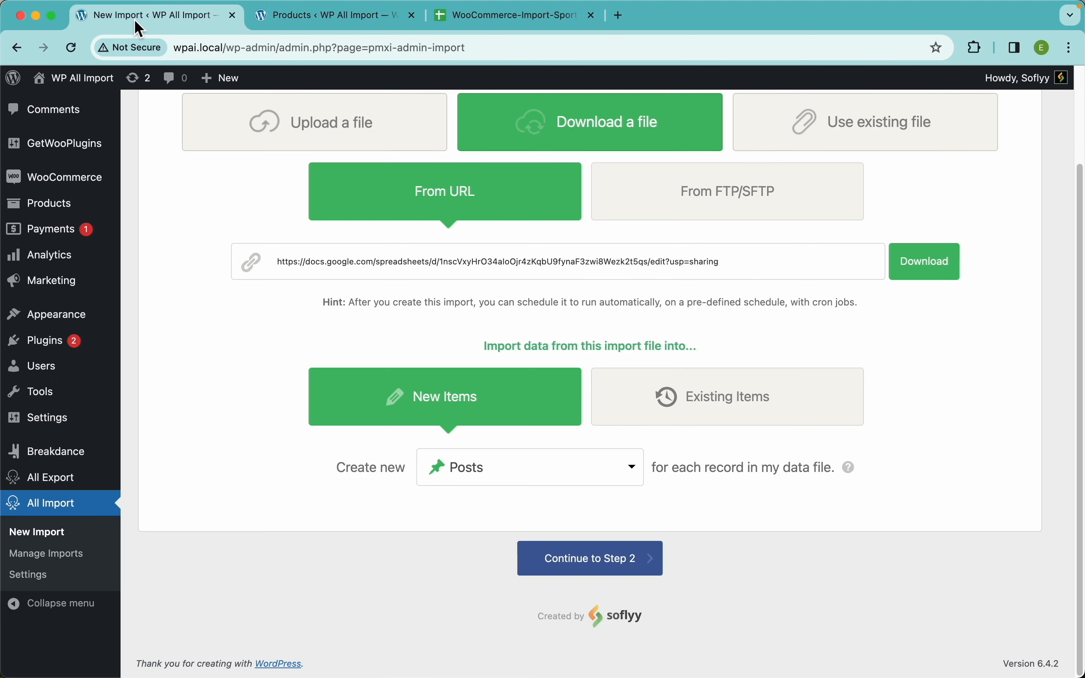
Set the import to create new WooCommerce Products for each record and continue to Step 2.
left_click(529, 467)
left_click(516, 570)
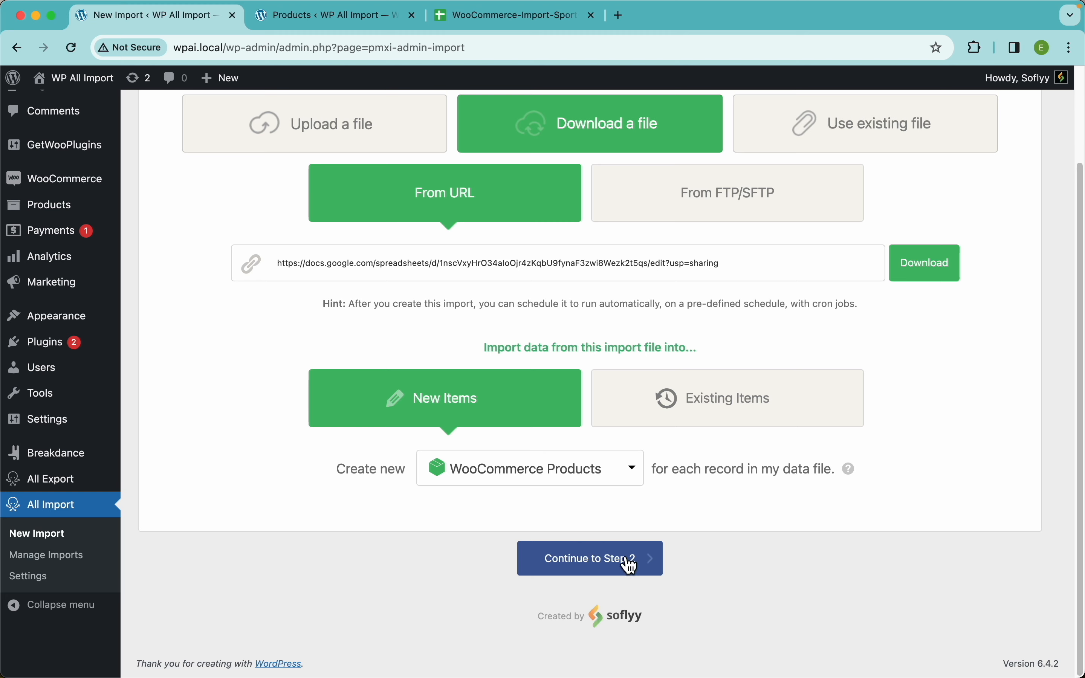
left_click(637, 567)
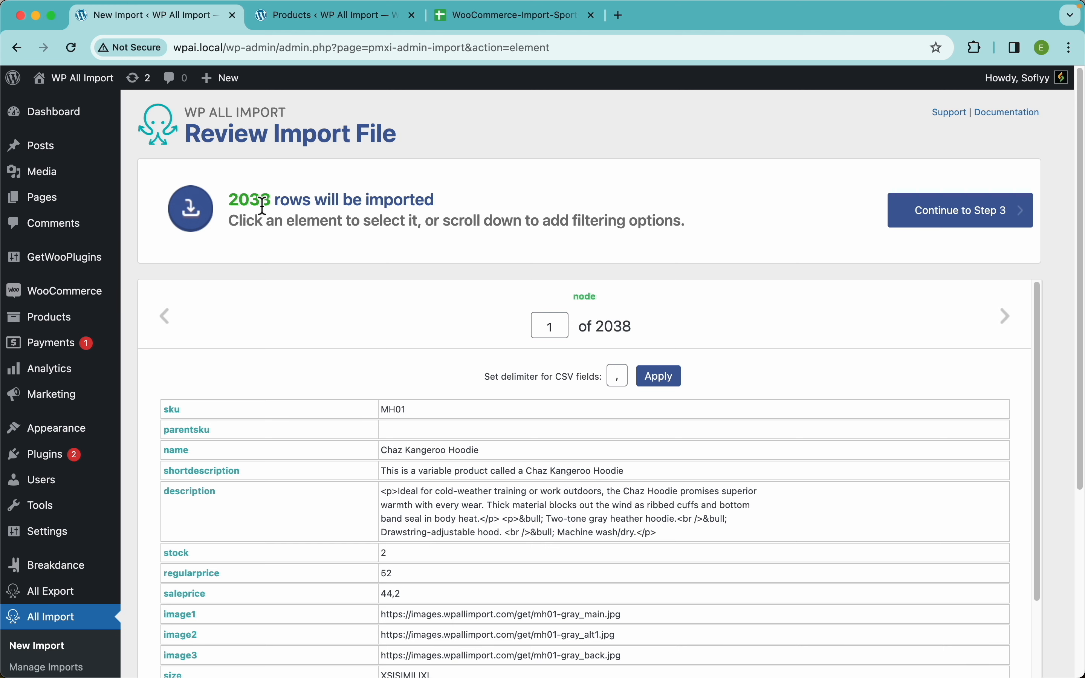
Review the import file's fields, and examine the MH01 parent row and its variation rows in the Google Sheet.
scroll(427, 241, "down", 6)
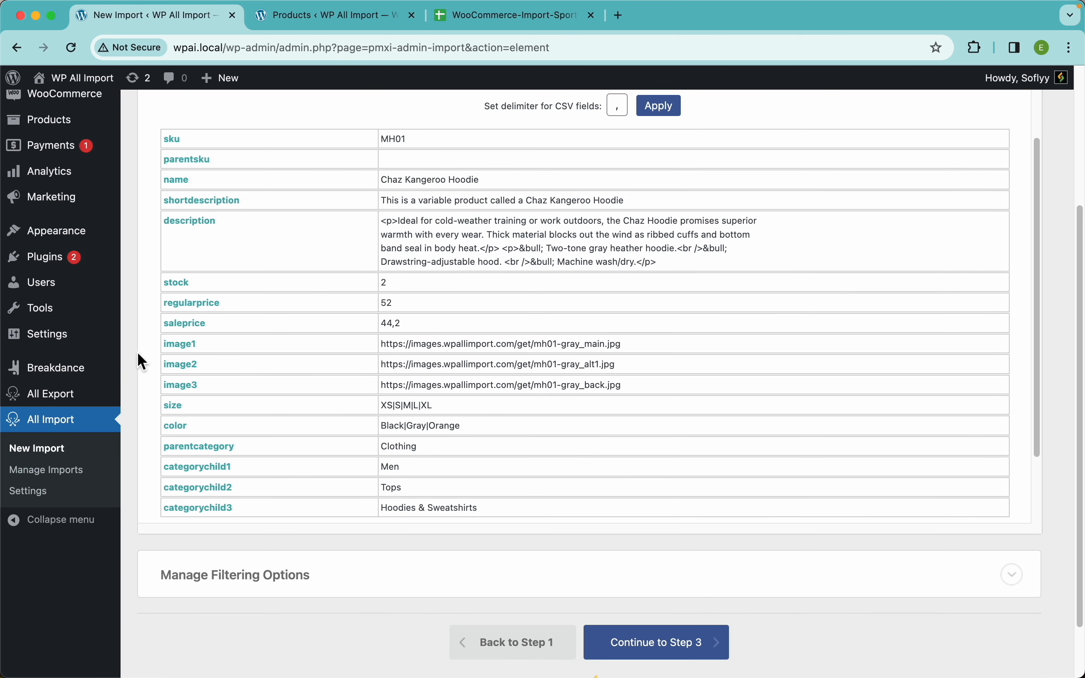
scroll(140, 359, "up", 2)
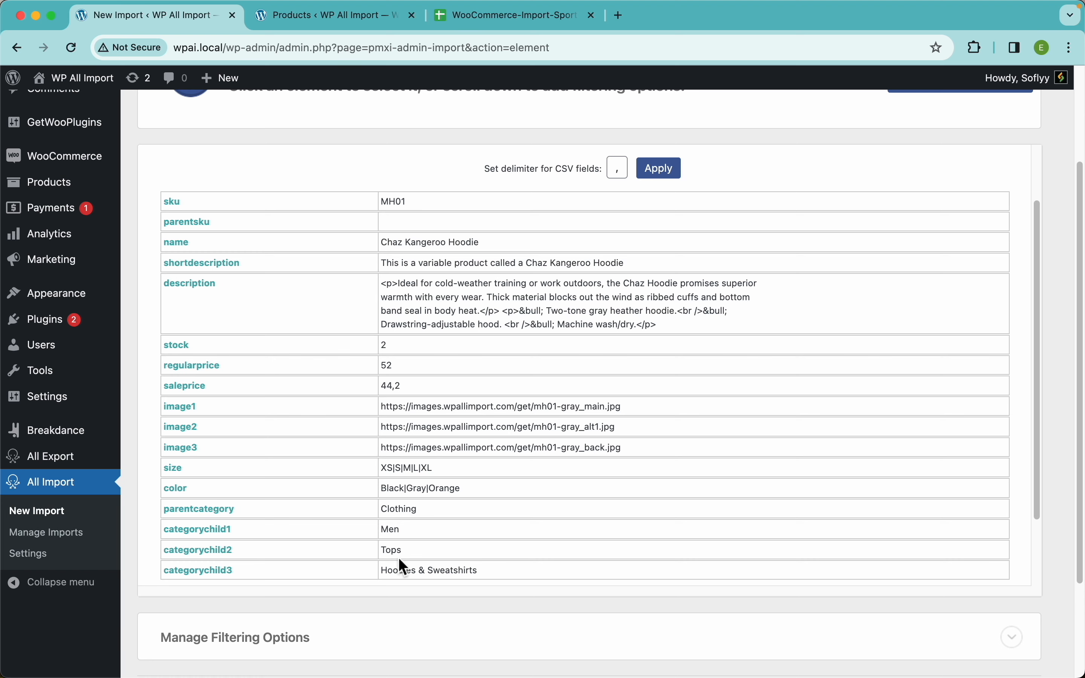
left_click(471, 22)
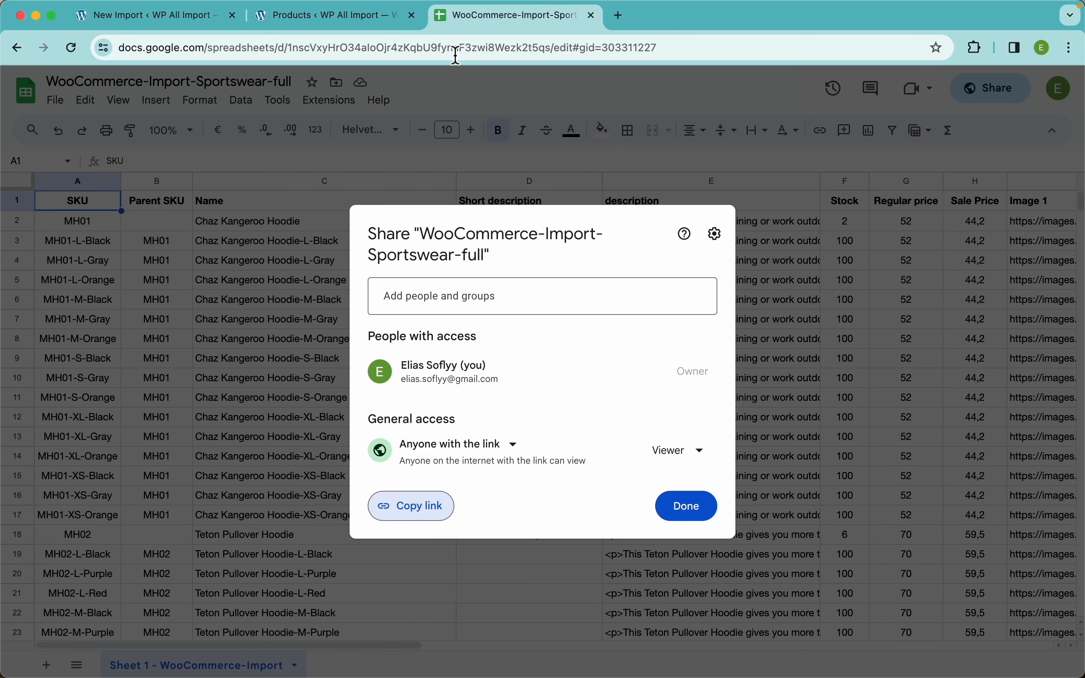
left_click(701, 509)
left_click(316, 243)
key("shift+space")
key("shift+Down")
key("shift+Down")
key("shift+Down")
key("shift+Down")
key("shift+Down")
key("shift+Down")
key("shift+Down")
key("shift+Down")
key("shift+Down")
key("shift+Down")
key("shift+Down")
key("shift+Down")
key("shift+Down")
key("shift+Down")
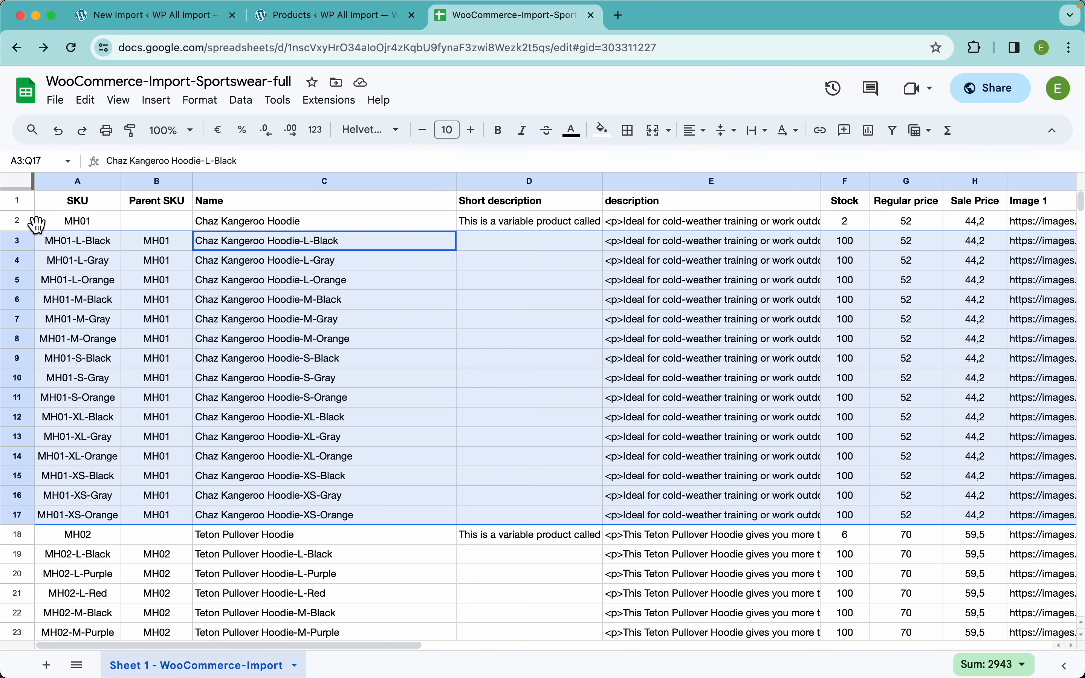
left_click(21, 221)
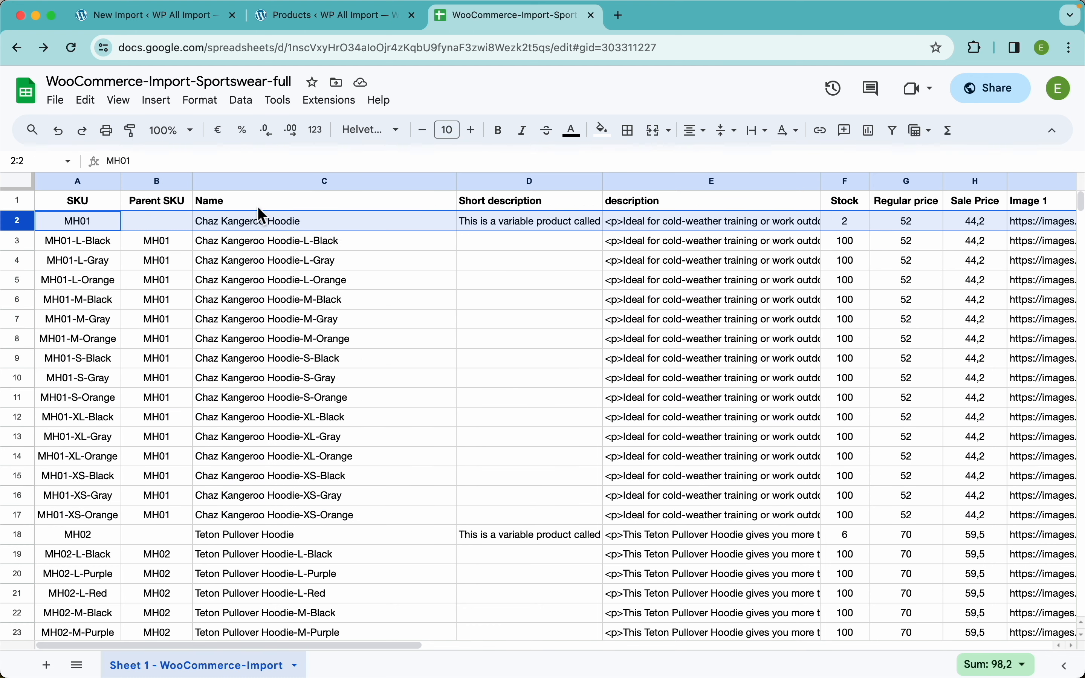
left_click_drag(318, 240, 309, 518)
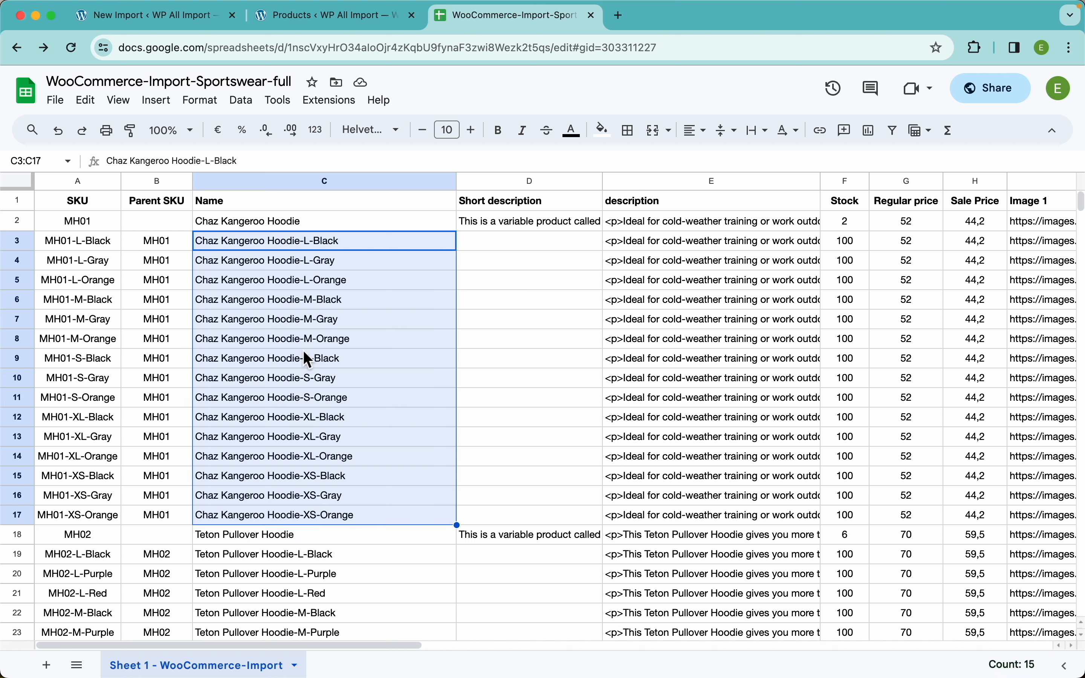
Return to the import, continue to Step 3, and map the name element to the product title.
left_click(205, 21)
scroll(564, 264, "down", 3)
left_click(641, 579)
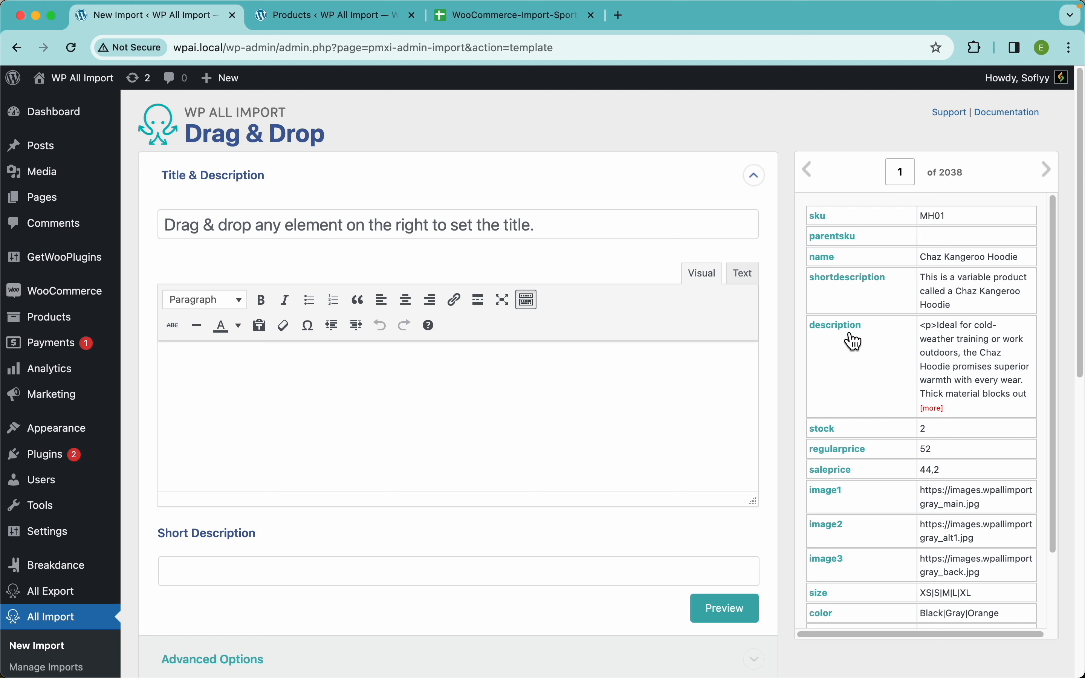
left_click_drag(825, 258, 368, 230)
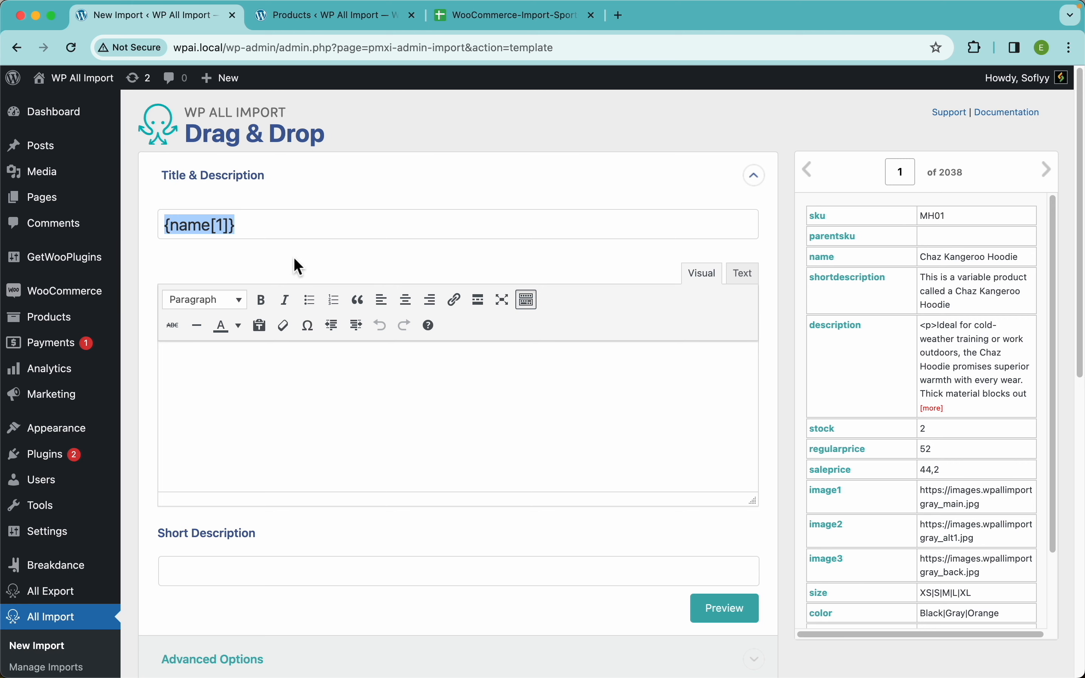
Compare the import template's WooCommerce Add-On fields with the product data fields on WooCommerce's new product form.
scroll(390, 373, "down", 6)
left_click(228, 437)
scroll(335, 437, "down", 6)
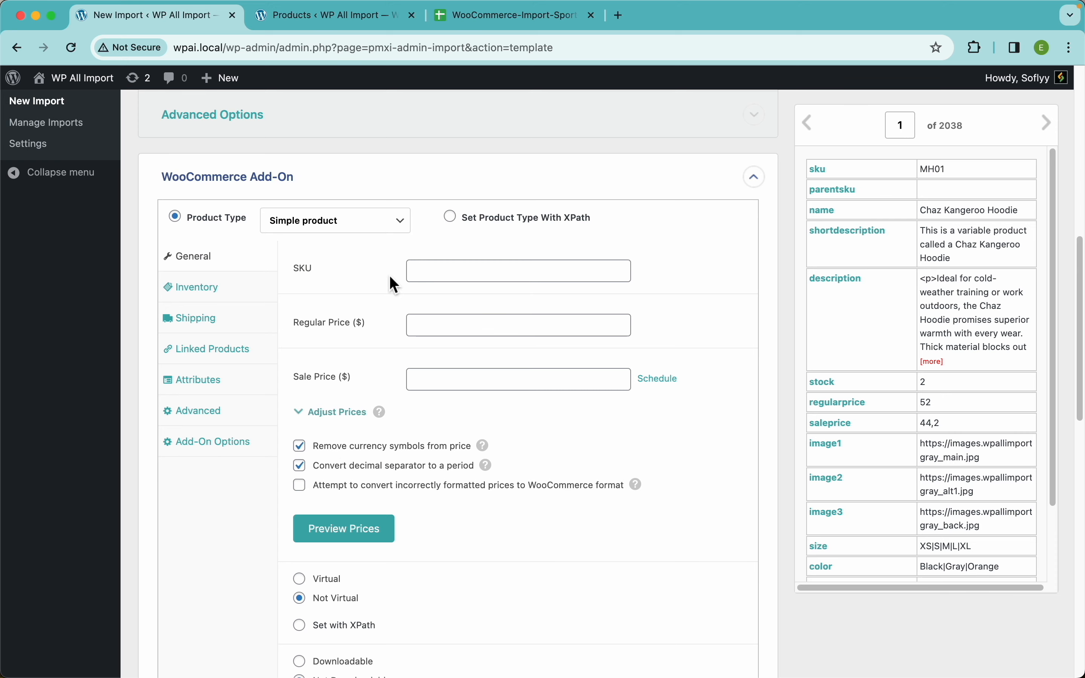
scroll(391, 279, "up", 12)
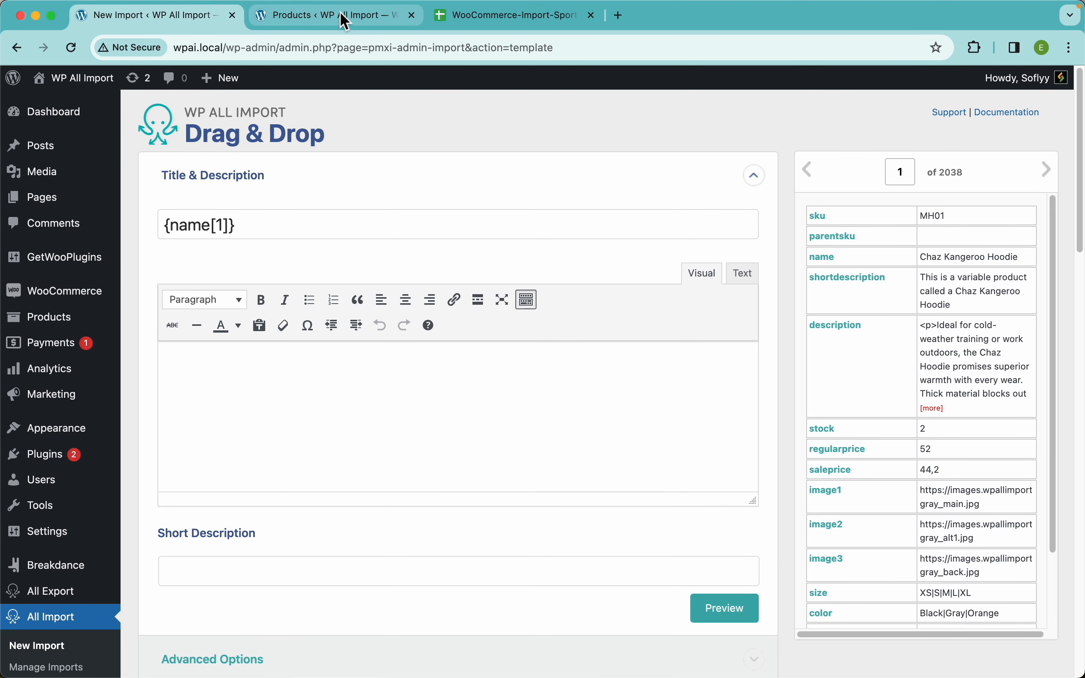
left_click(341, 18)
left_click(556, 469)
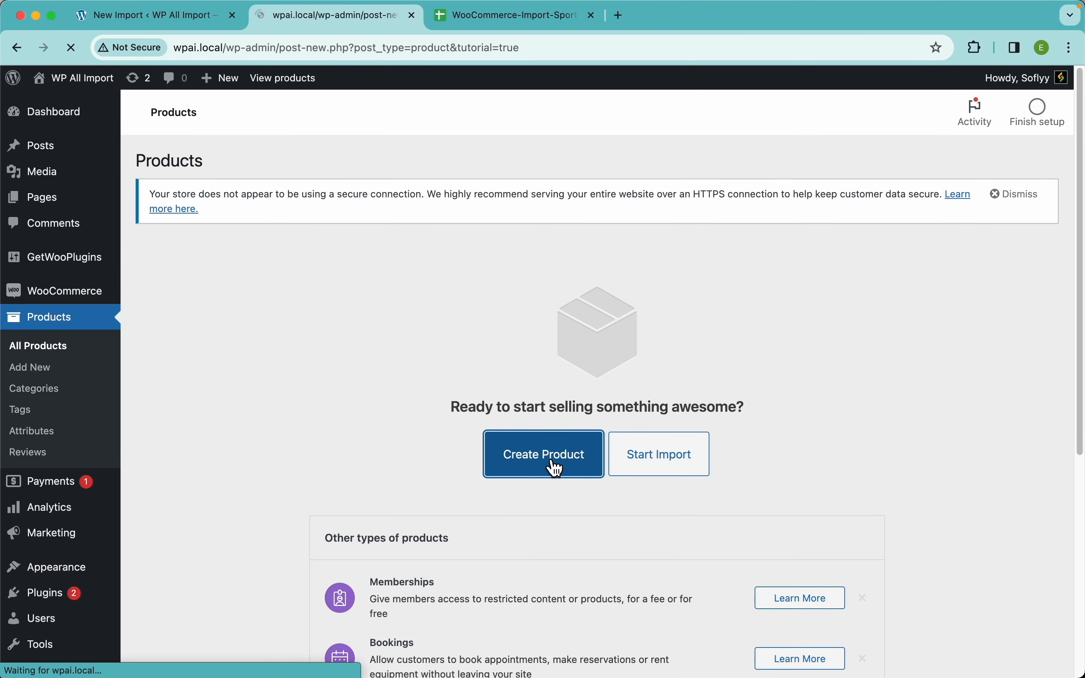
scroll(384, 447, "down", 6)
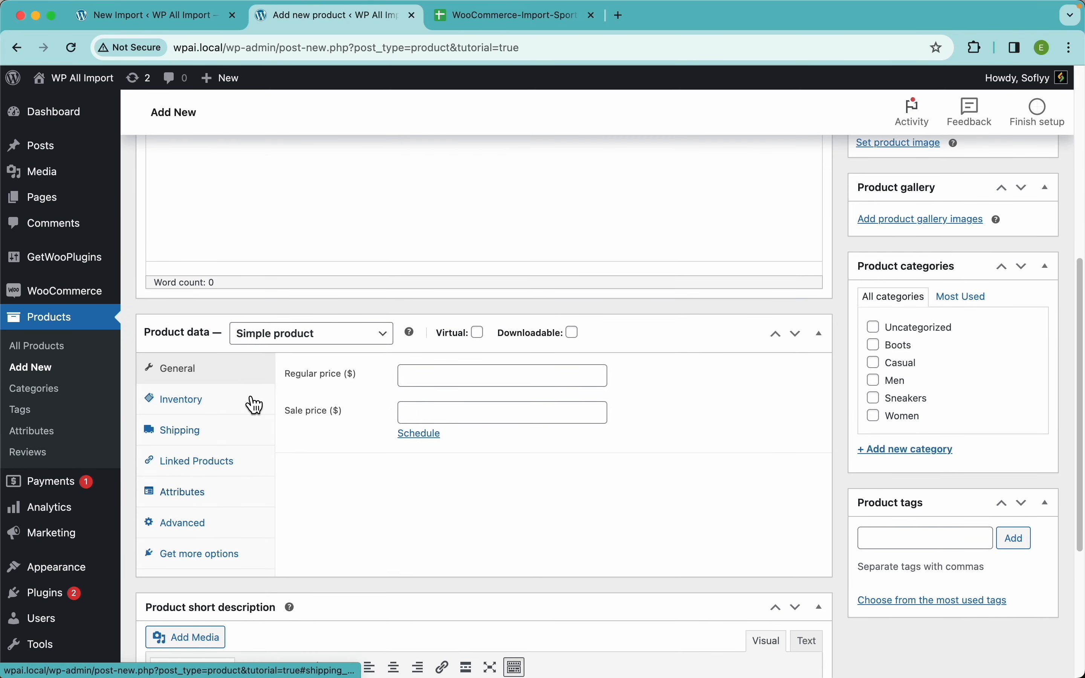
left_click(201, 24)
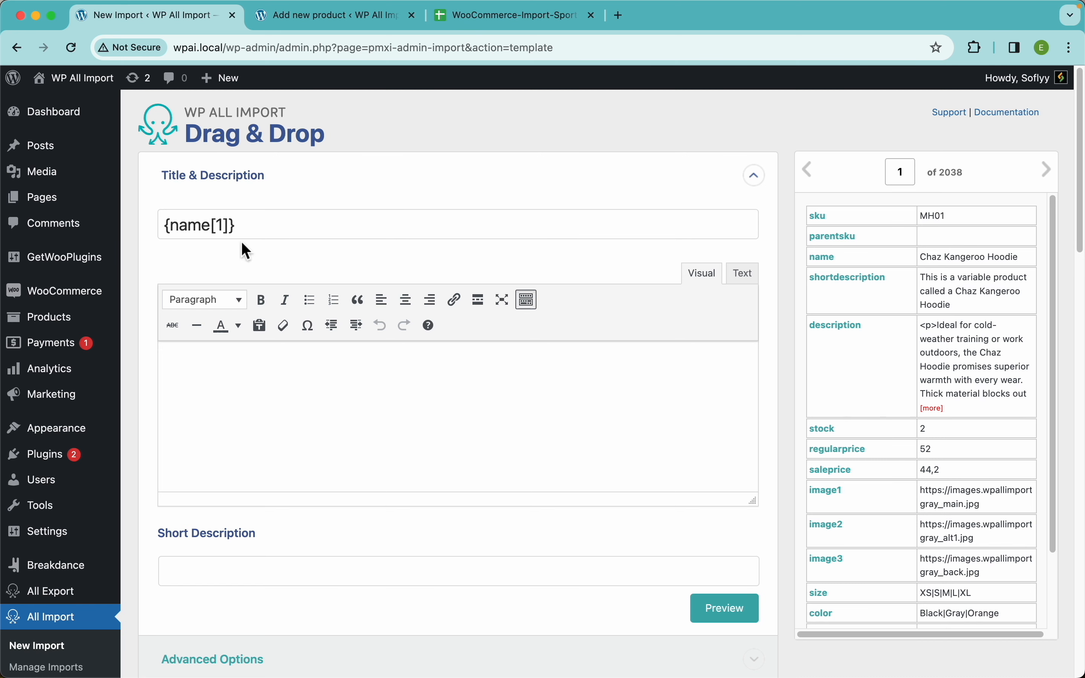
Map the description element to the product description and add the line "10% OFF!!!" above it.
scroll(320, 371, "down", 5)
scroll(330, 400, "up", 5)
left_click(372, 378)
left_click_drag(833, 334, 586, 413)
type("10%{description[1")
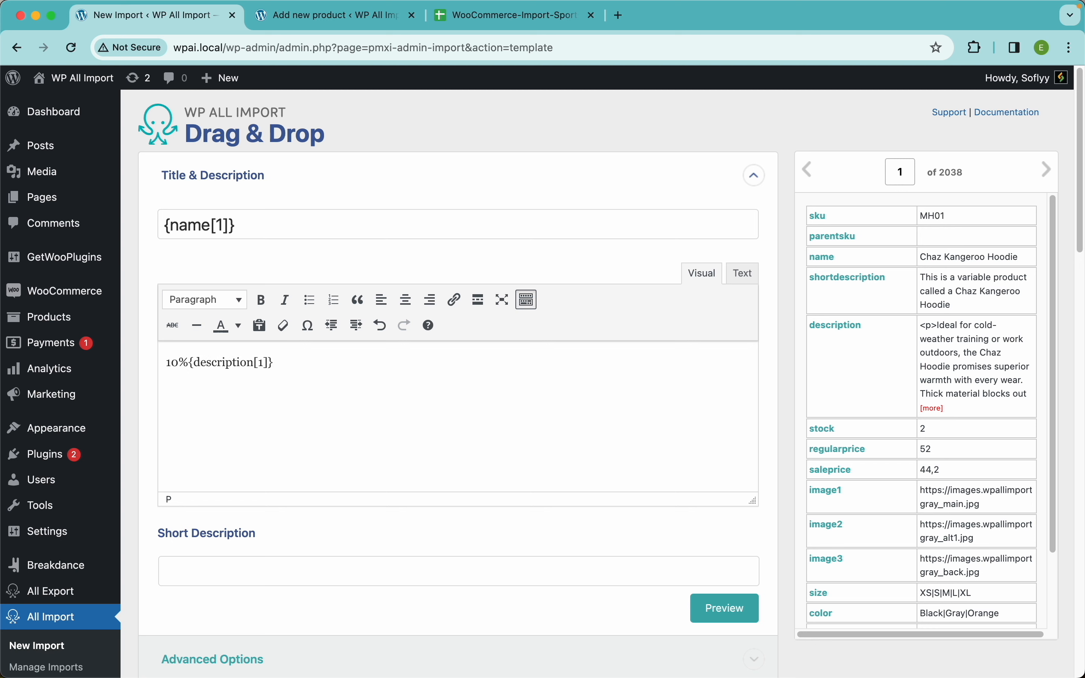
type(" OFF!!!")
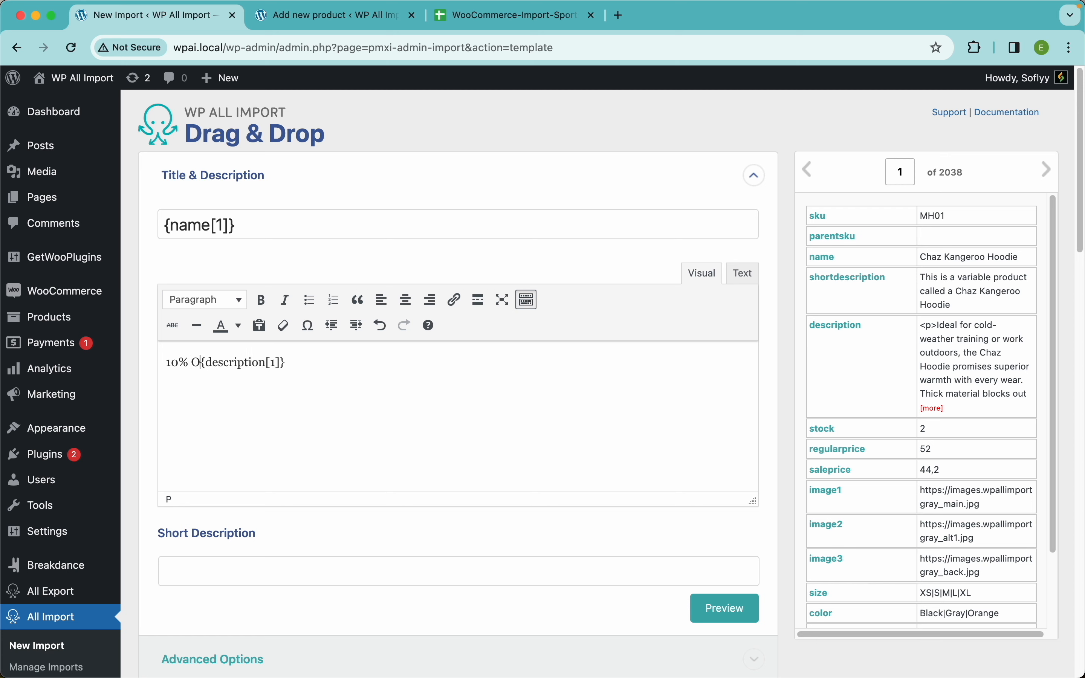
key("Return")
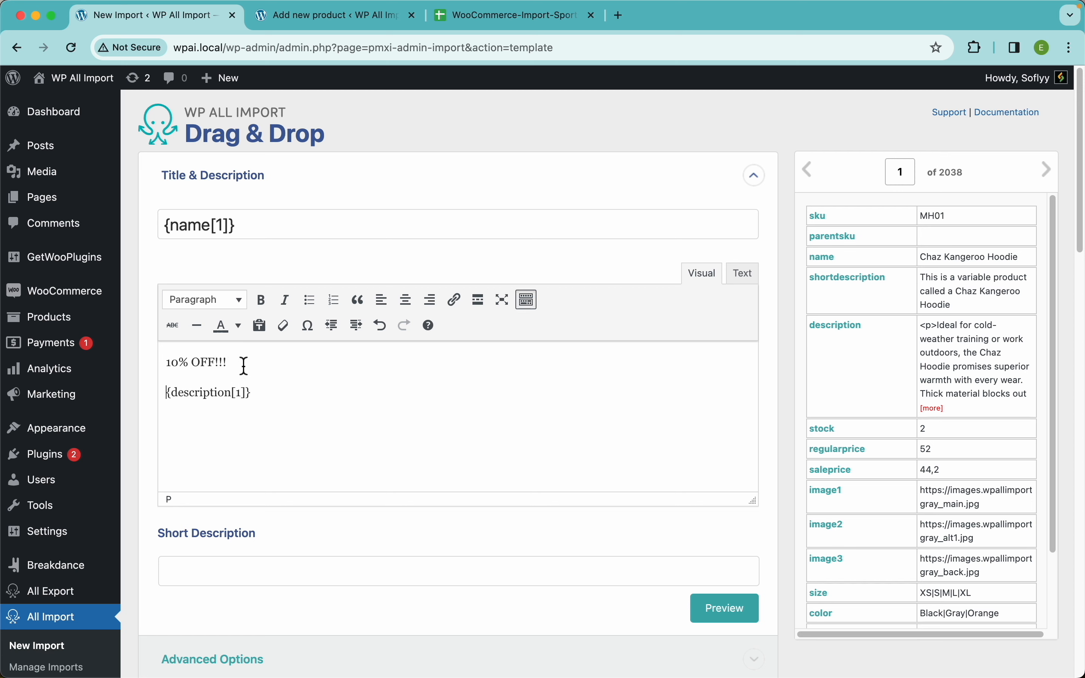
Format the "10% OFF!!!" line in the product description as red Heading 4 text.
left_click_drag(242, 364, 163, 366)
left_click(238, 326)
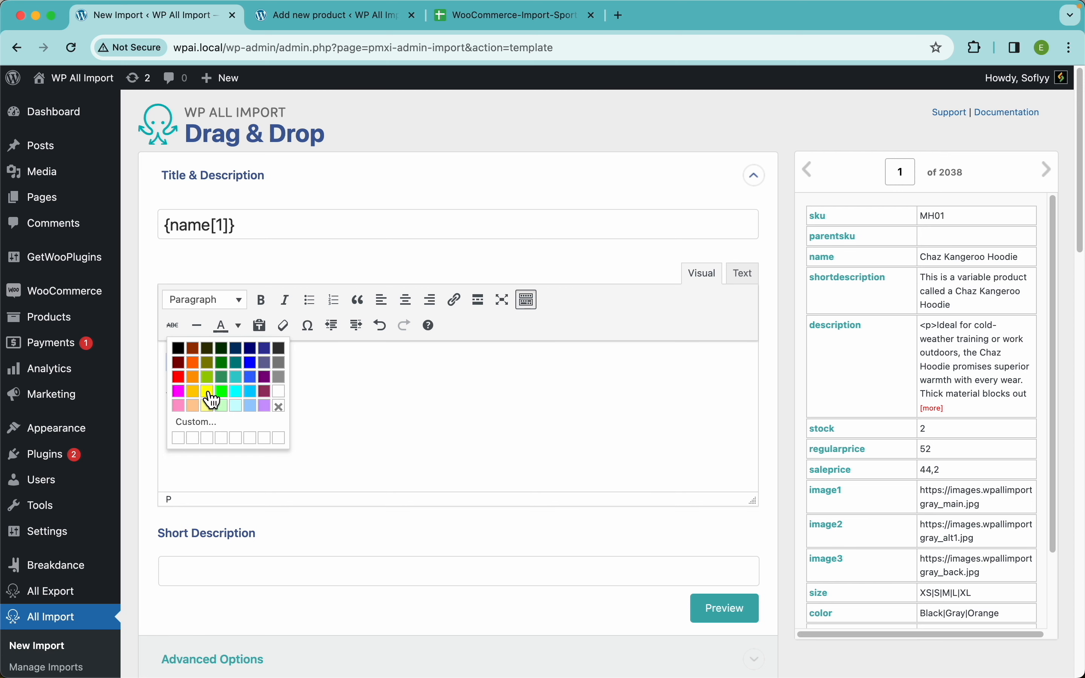
left_click(184, 382)
left_click(240, 301)
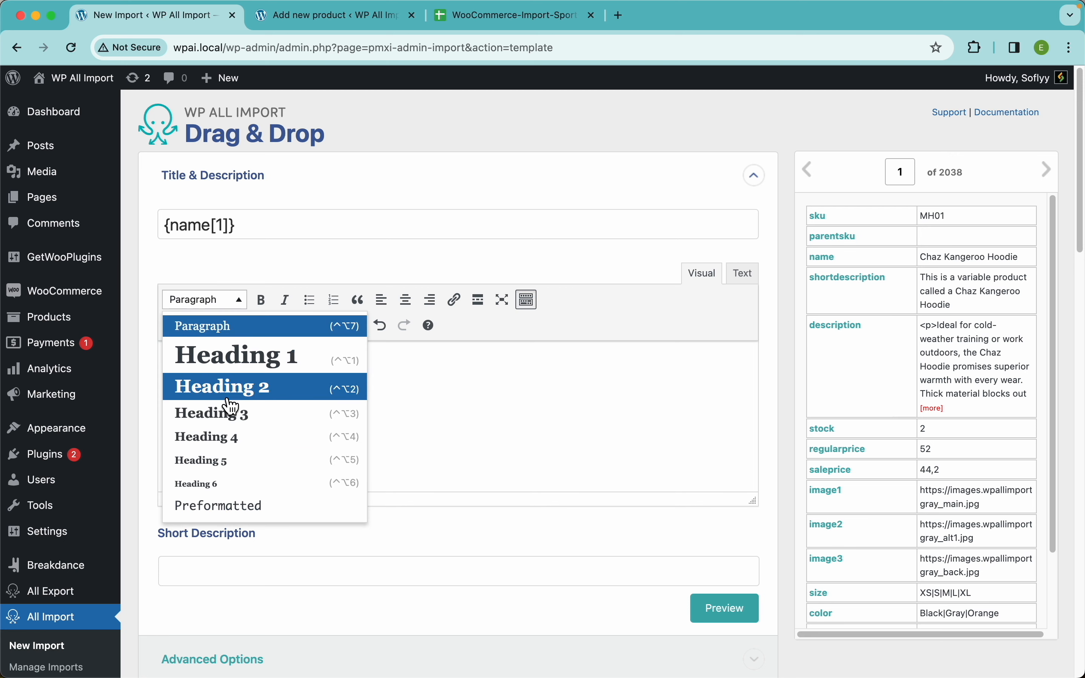
left_click(242, 437)
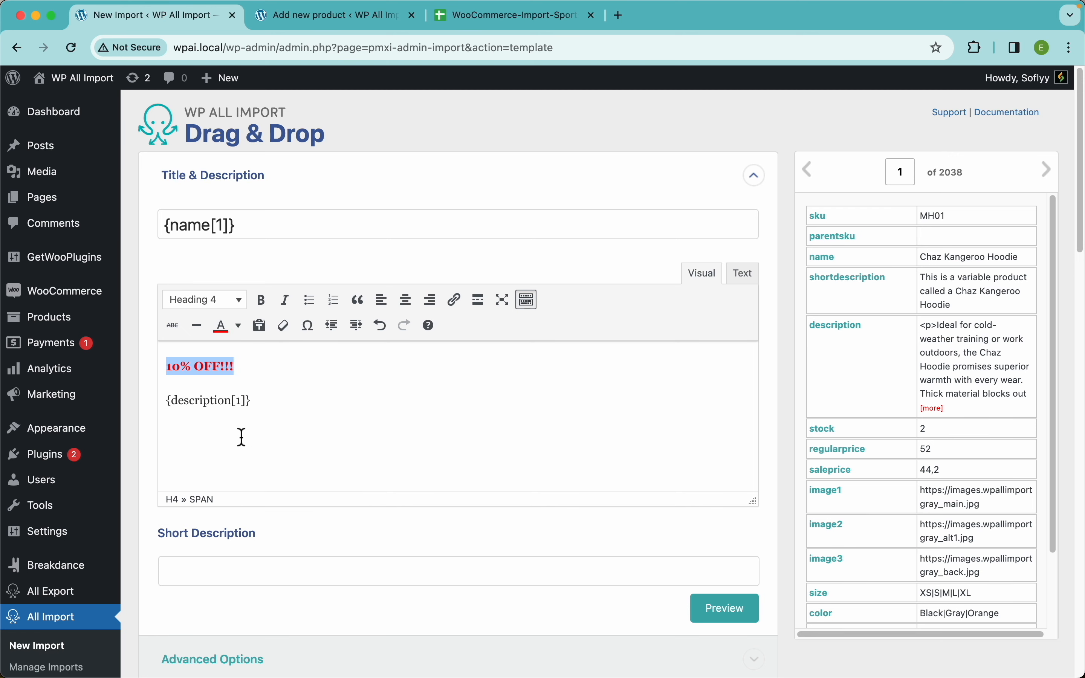
left_click(310, 427)
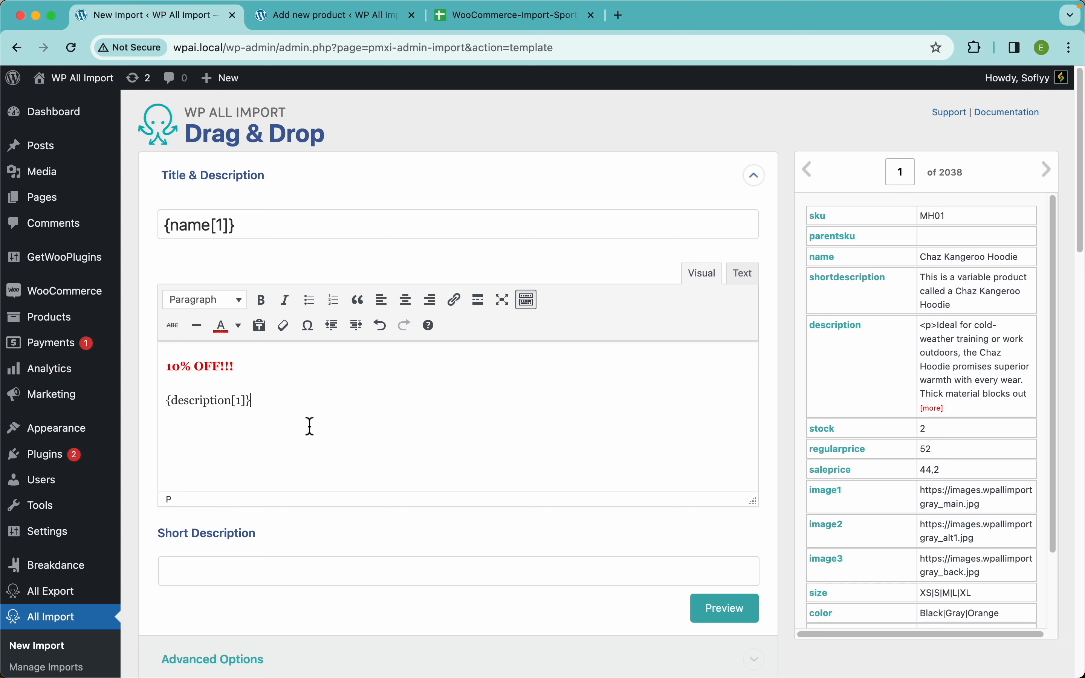
Insert a horizontal line below the description element, followed by a bold "SKU:" label and the sku element.
left_click(197, 326)
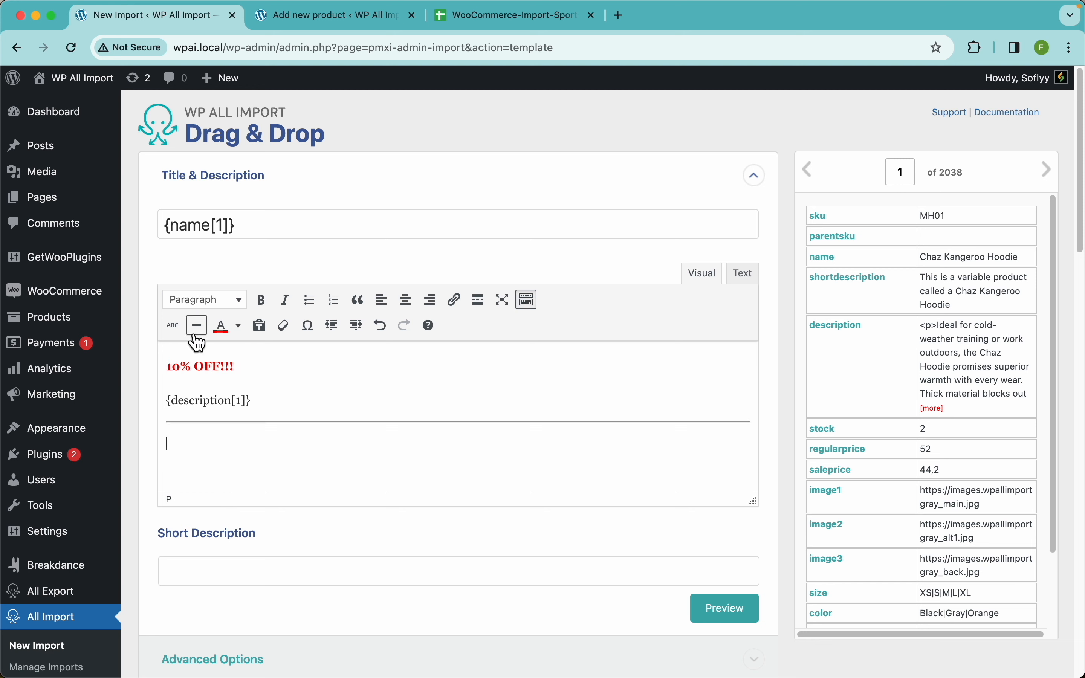
type("SKU:")
left_click_drag(821, 220, 290, 448)
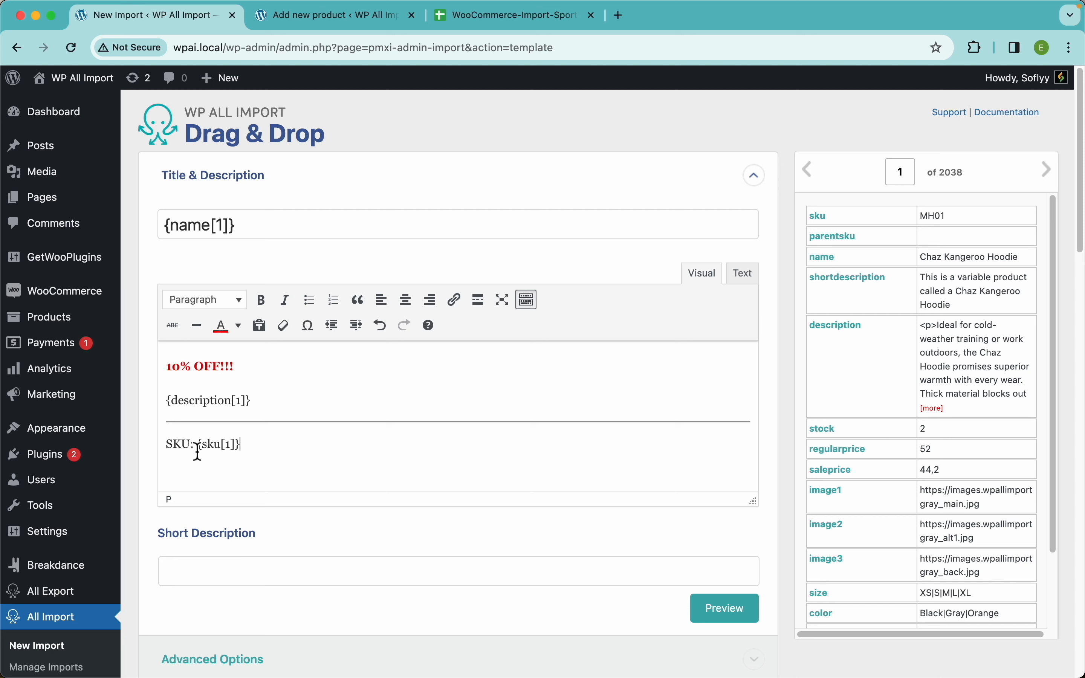
left_click_drag(198, 444, 145, 446)
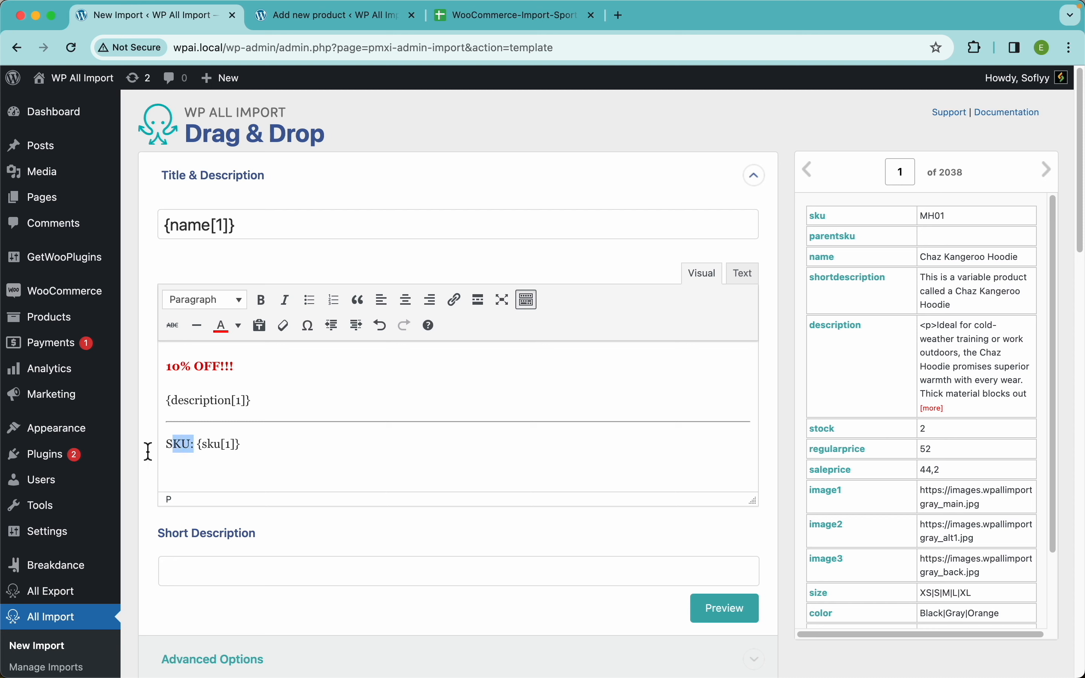
left_click(261, 300)
left_click(592, 345)
key("Down")
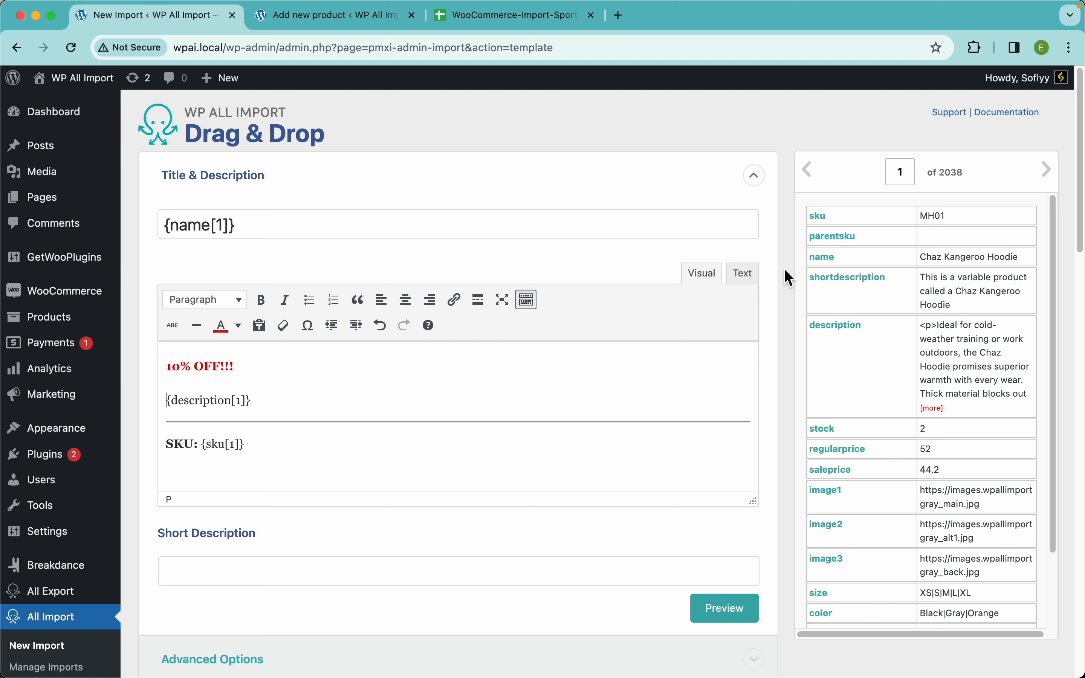
Check the description's HTML source, return to the visual view, and map the shortdescription element to Short Description.
left_click(750, 278)
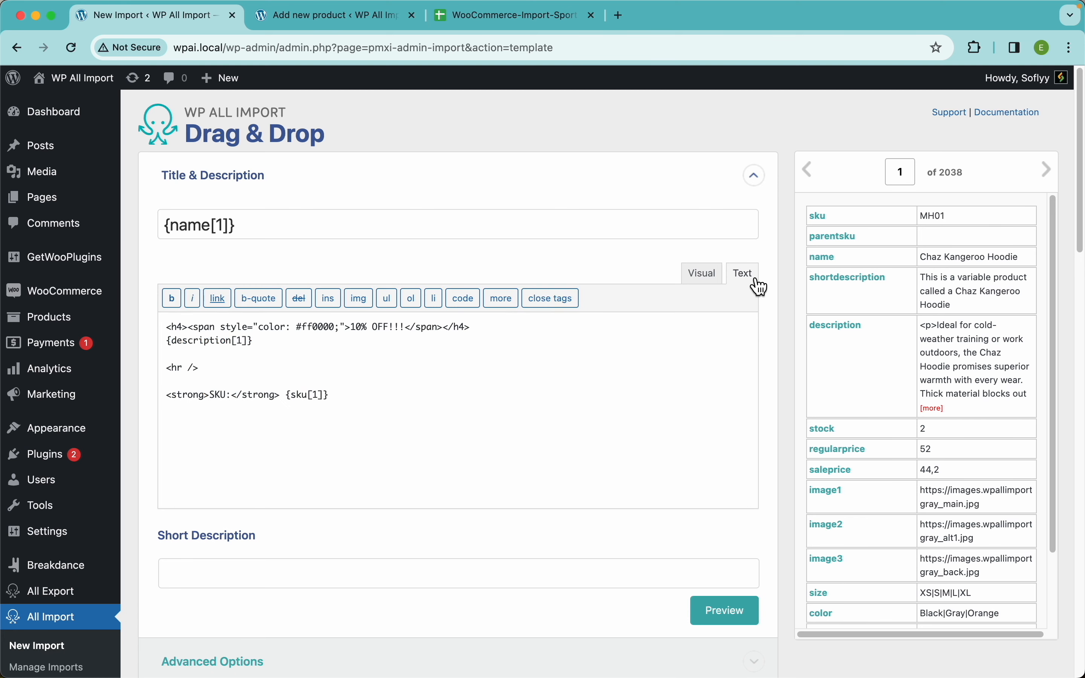
left_click(704, 279)
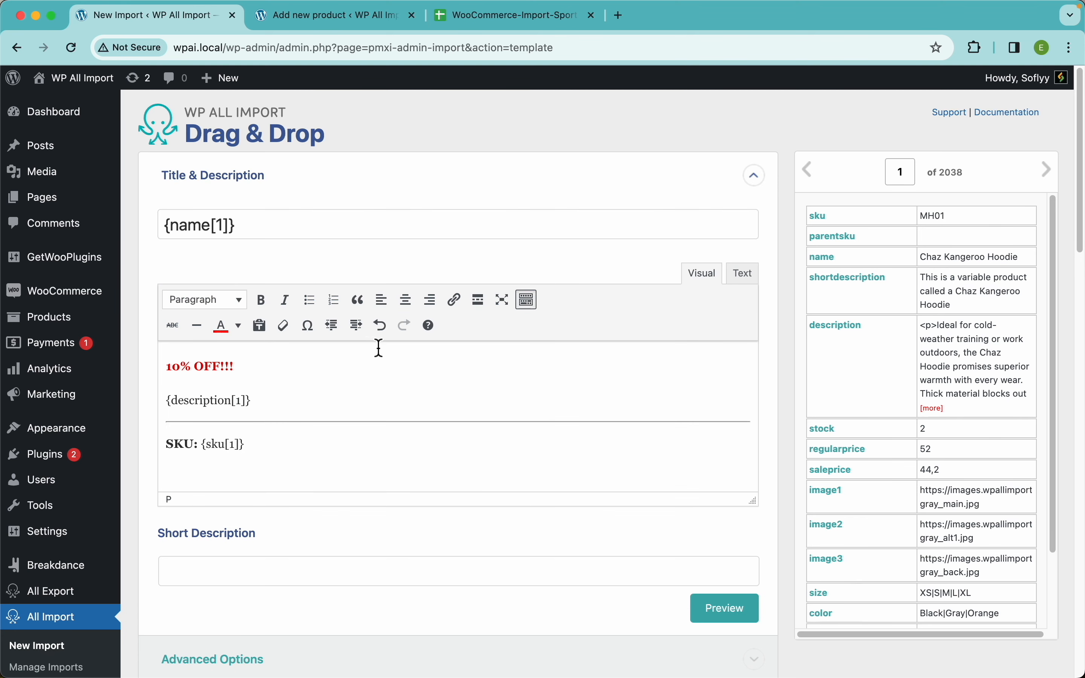
scroll(558, 454, "down", 5)
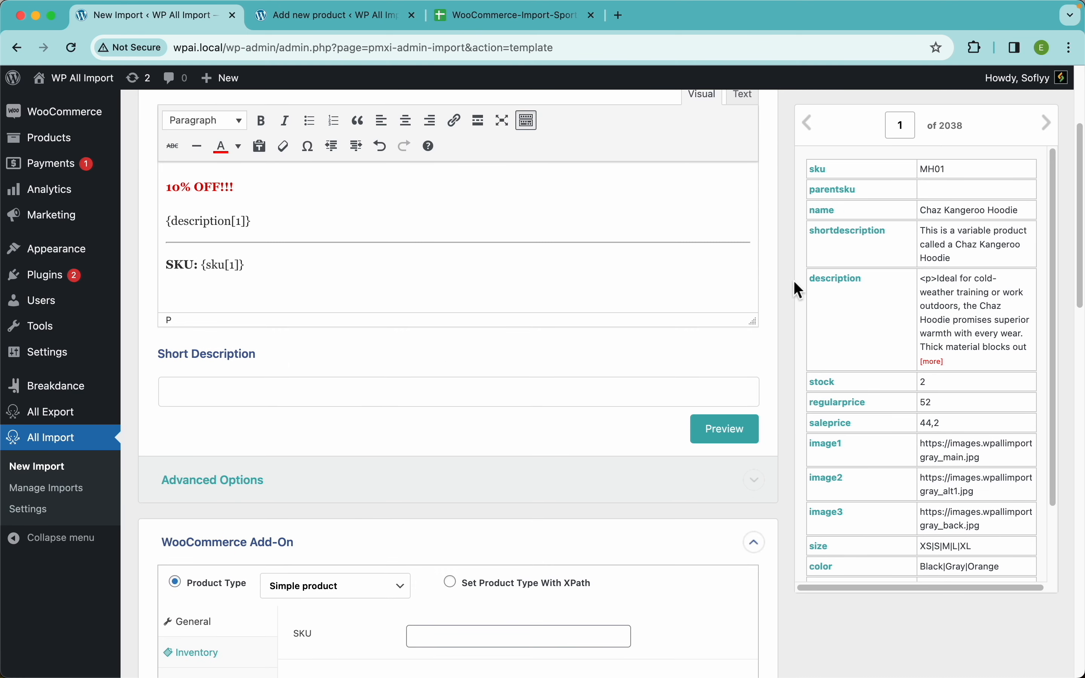
left_click_drag(854, 243, 453, 390)
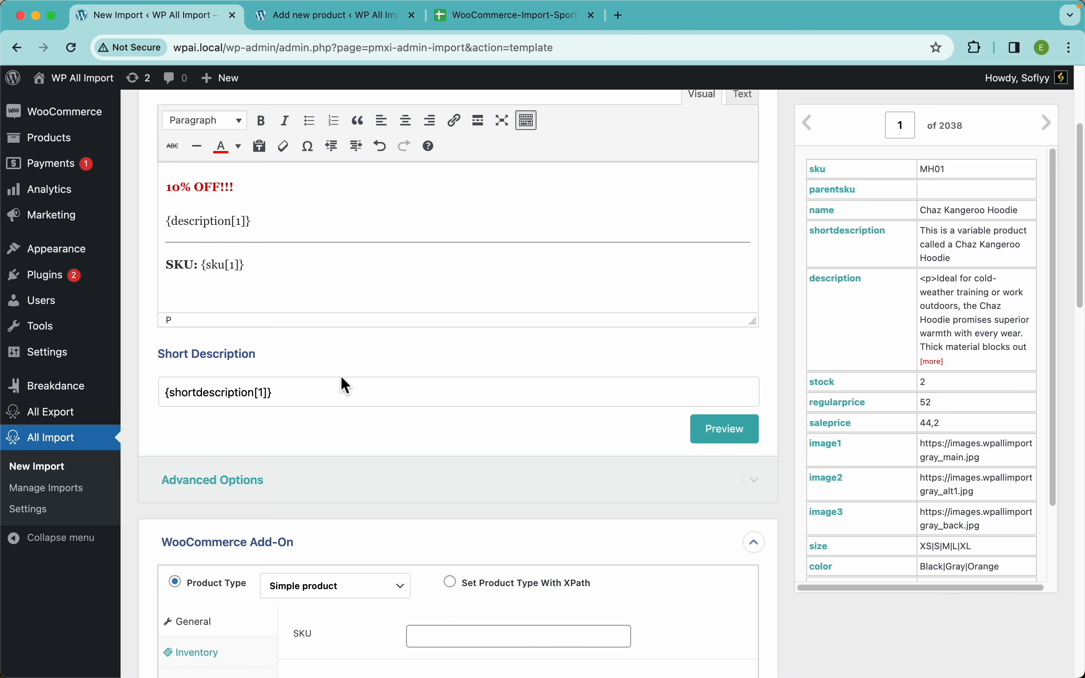
Preview the mapped title and description for the first record, and close the preview.
scroll(380, 384, "up", 5)
left_click(728, 609)
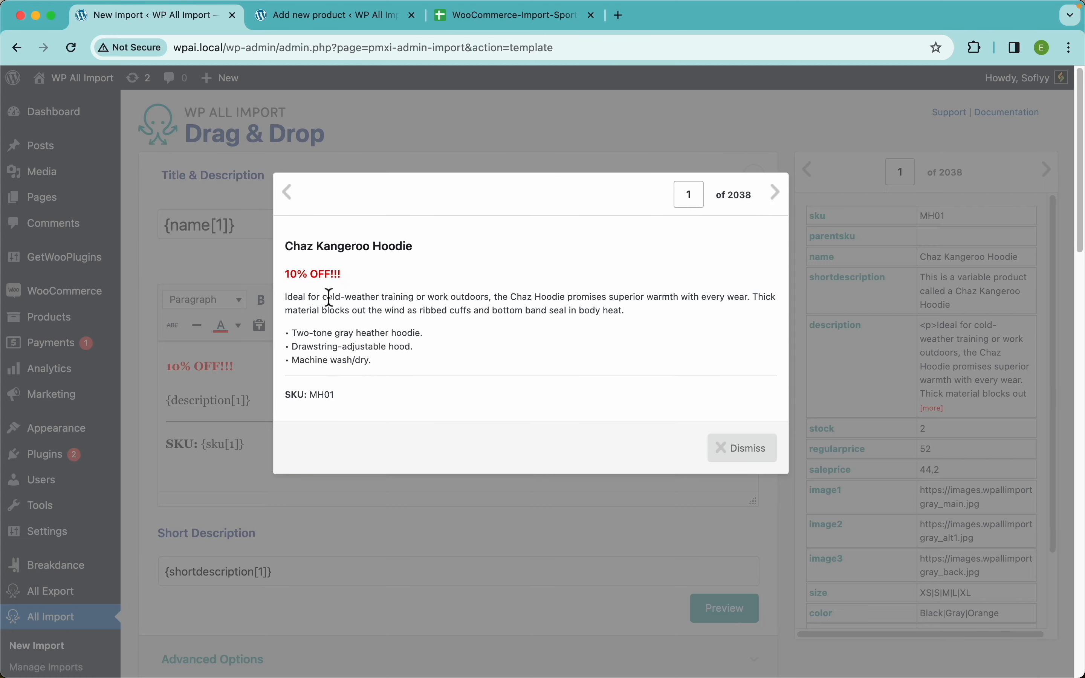
left_click(583, 537)
Set the product type in the WooCommerce Add-On section to Variable product.
scroll(469, 322, "down", 15)
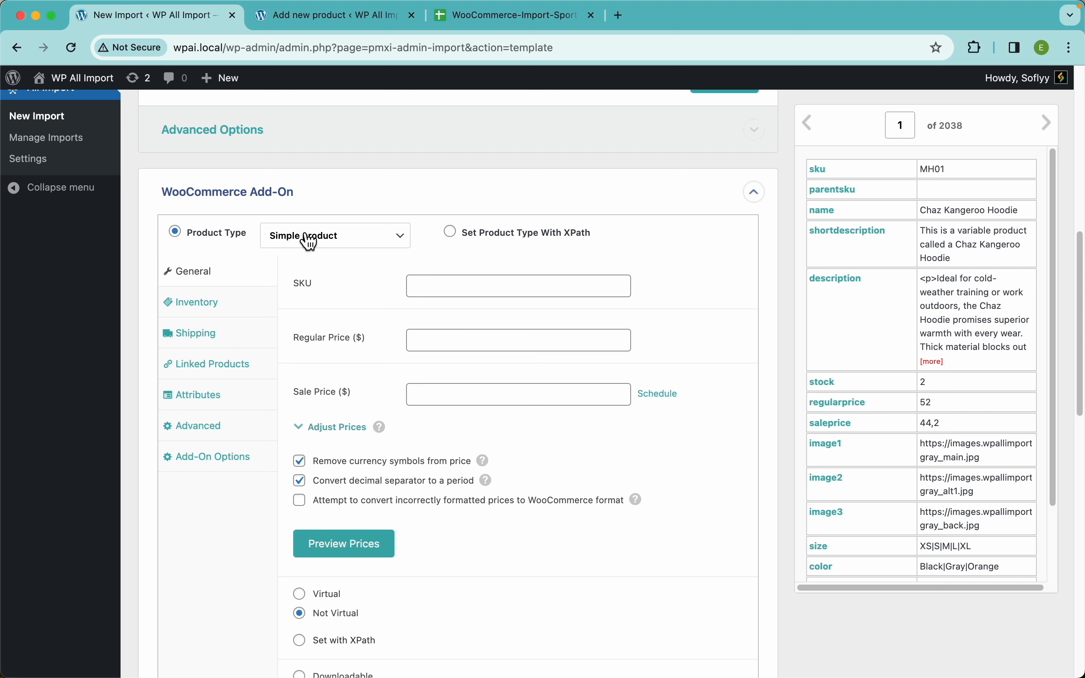
left_click(348, 245)
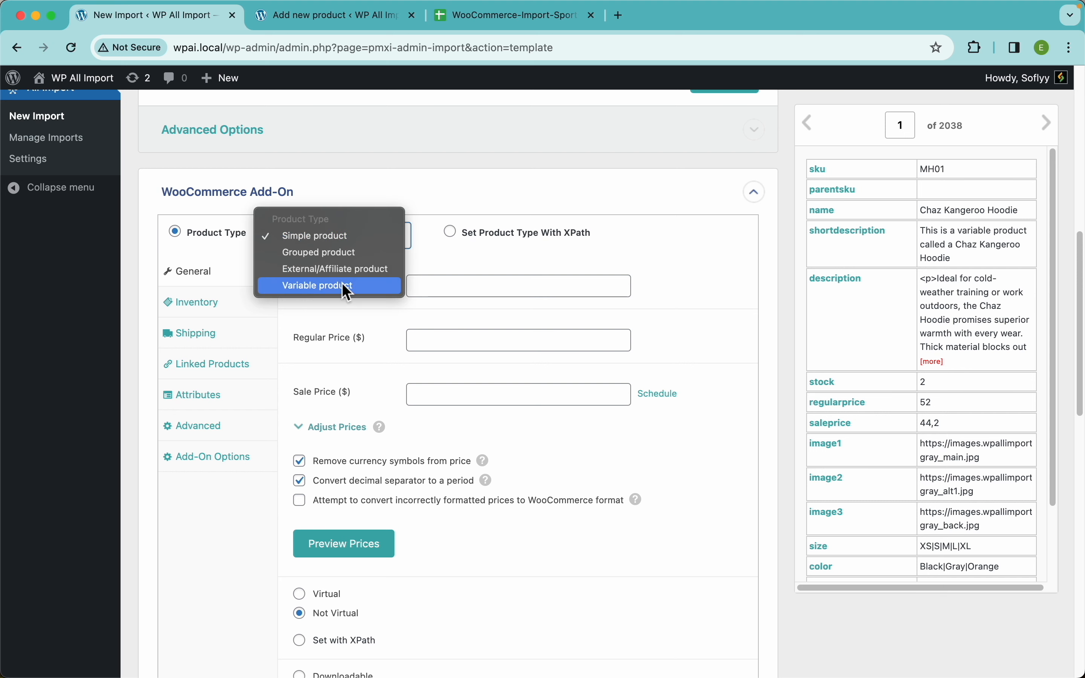
left_click(339, 286)
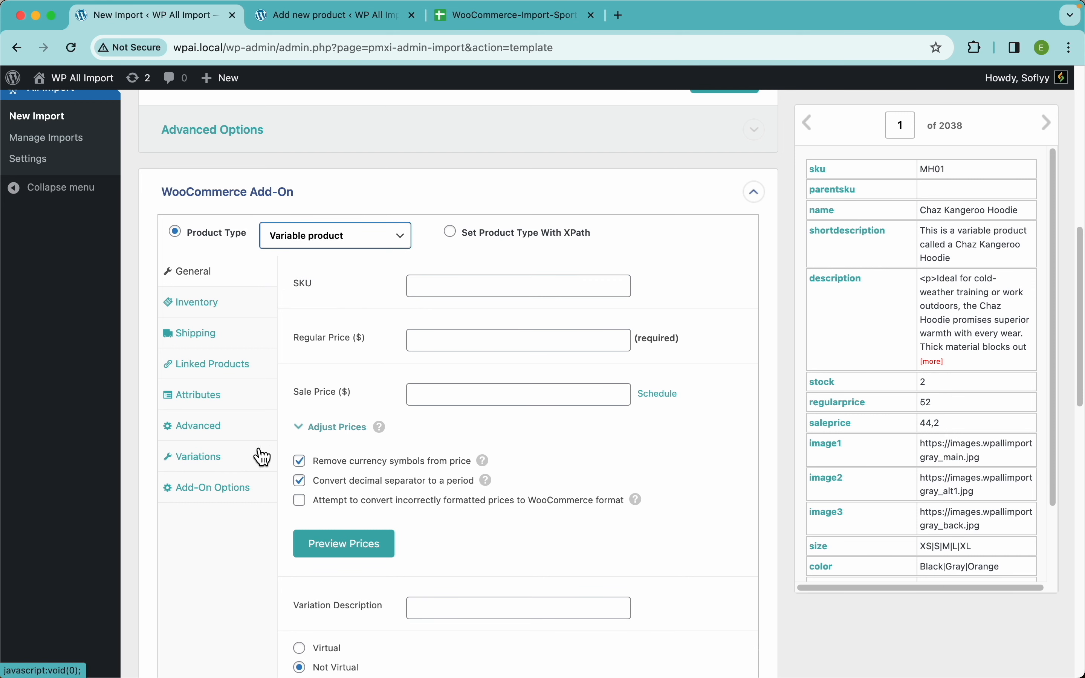
Set WooCommerce's new product form to Variable product to compare its product data sections, and return to the import.
left_click(345, 17)
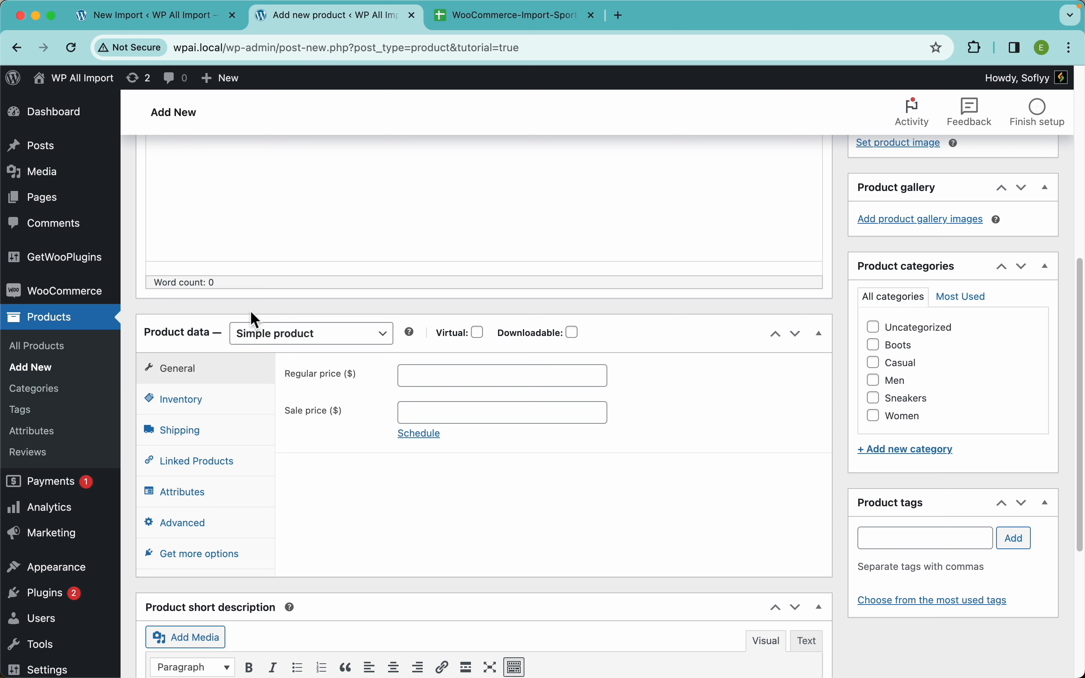
left_click(313, 343)
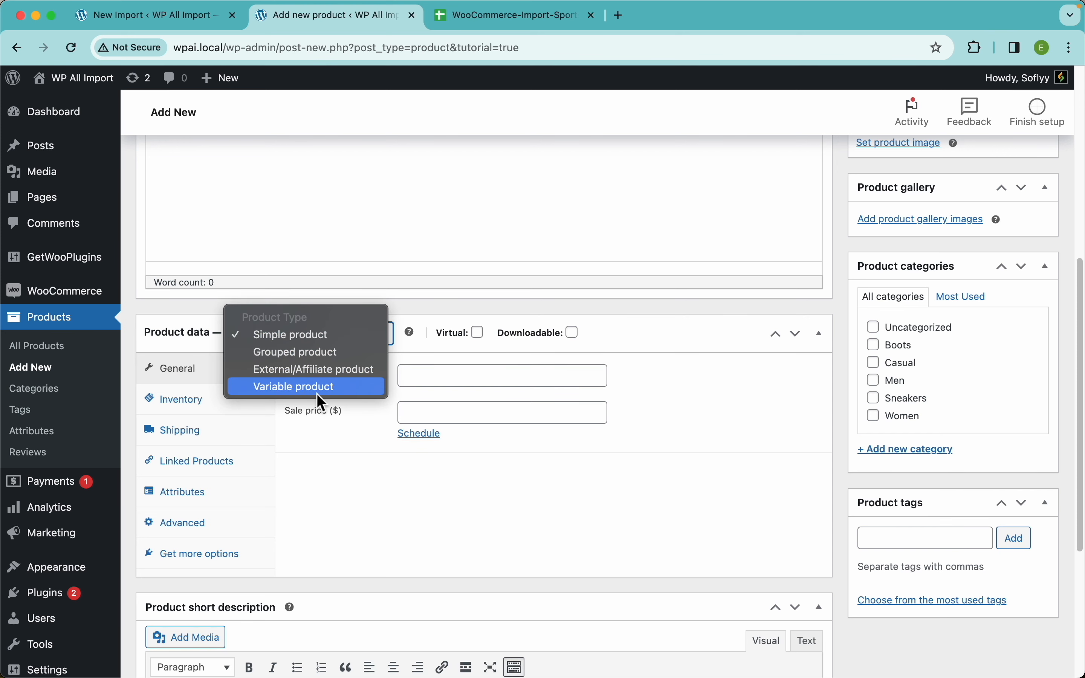
left_click(330, 391)
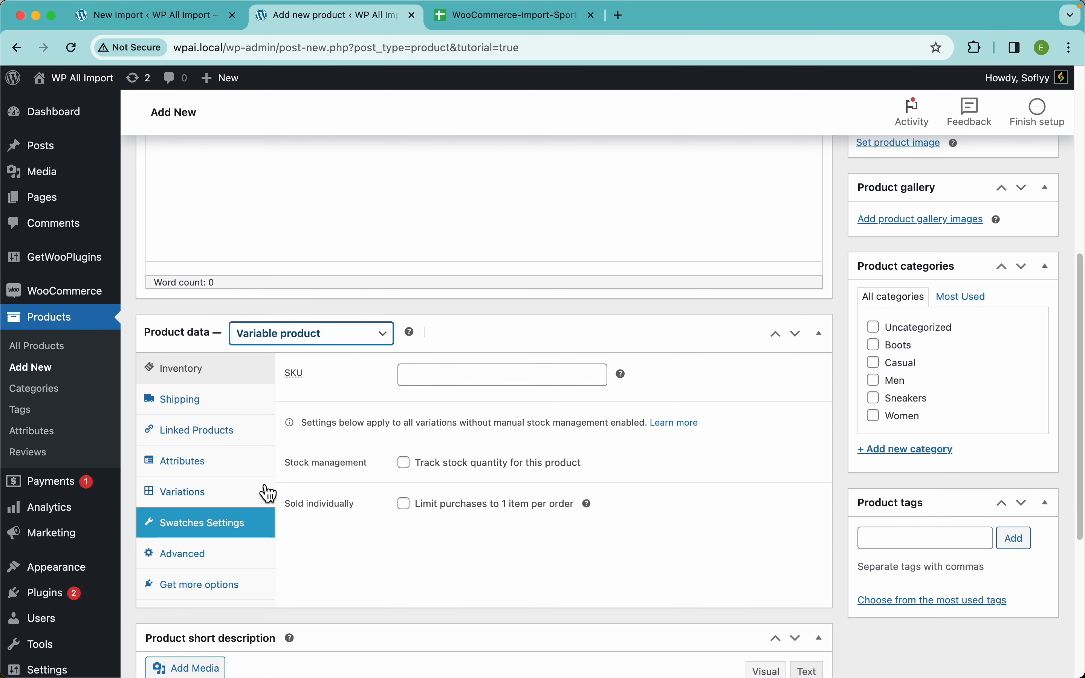
left_click(206, 20)
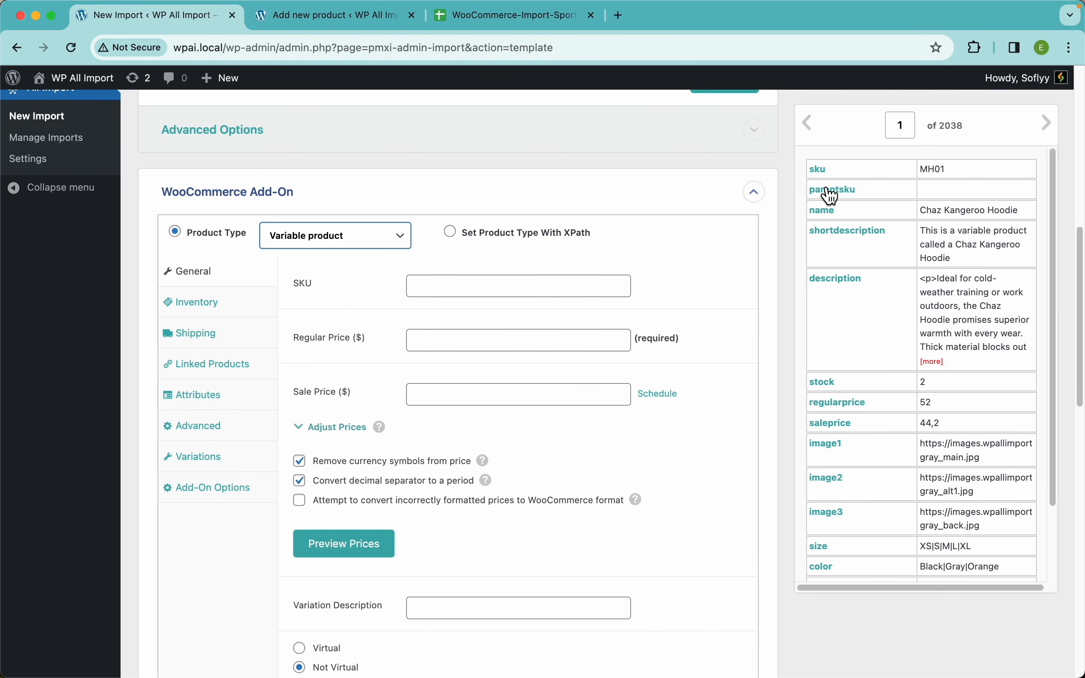
Map the sku, regularprice and saleprice elements to the SKU, Regular Price and Sale Price fields.
left_click_drag(821, 170, 543, 293)
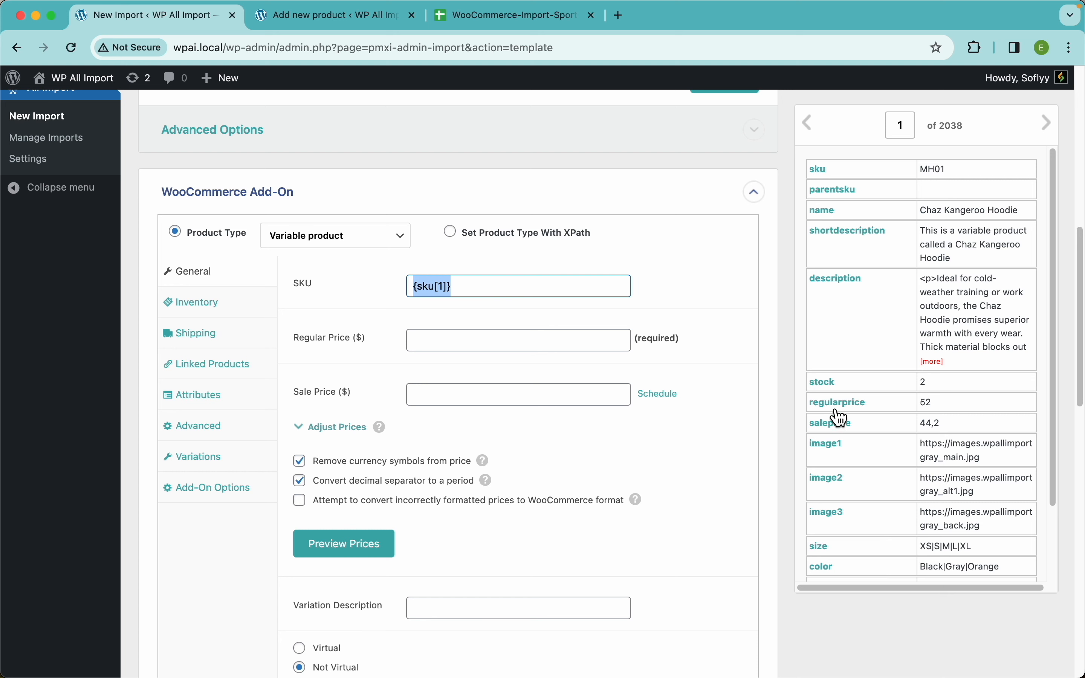
left_click_drag(835, 411, 581, 357)
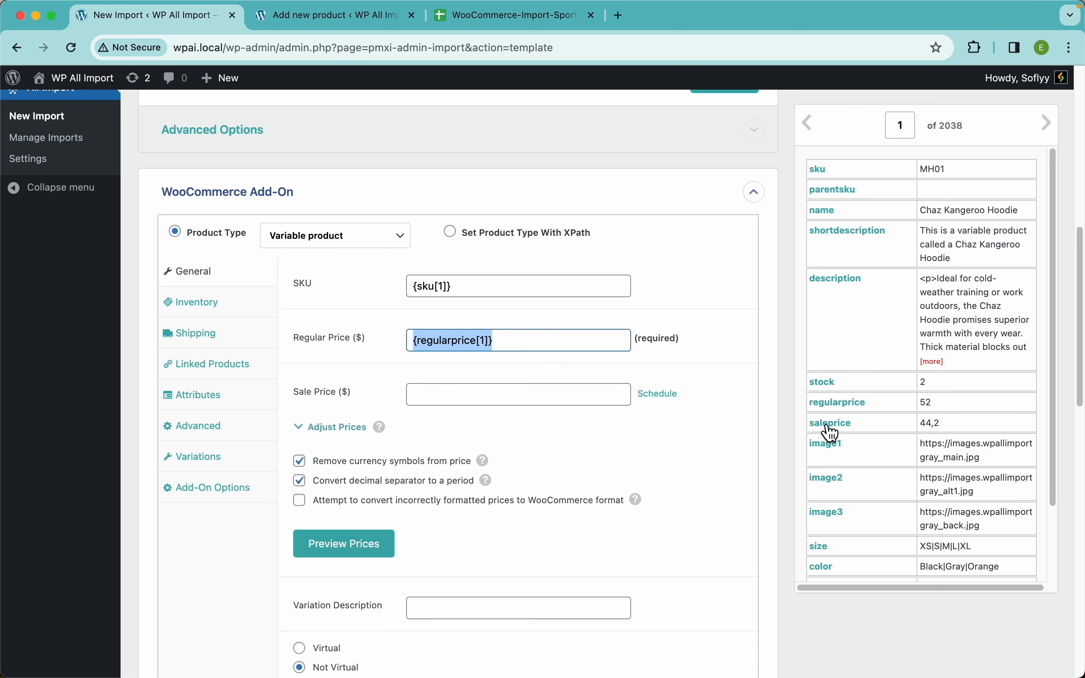
left_click_drag(829, 423, 529, 400)
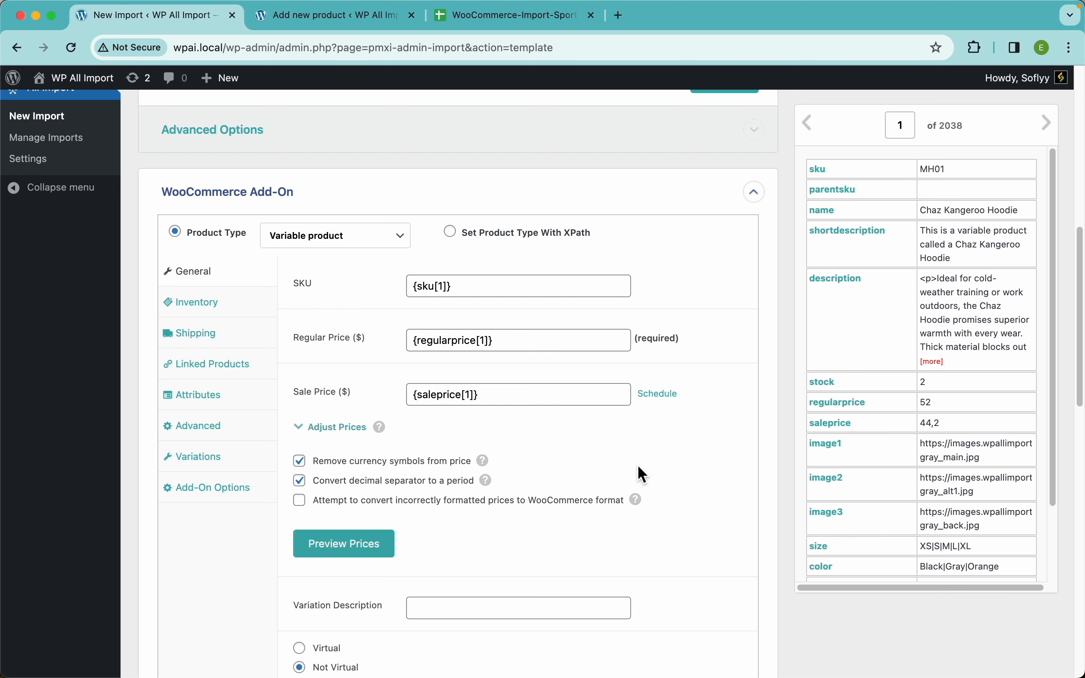
Review the import's General price, virtual, downloadable and tax options, and compare them with WooCommerce's variable product form.
scroll(642, 473, "down", 3)
scroll(484, 424, "down", 10)
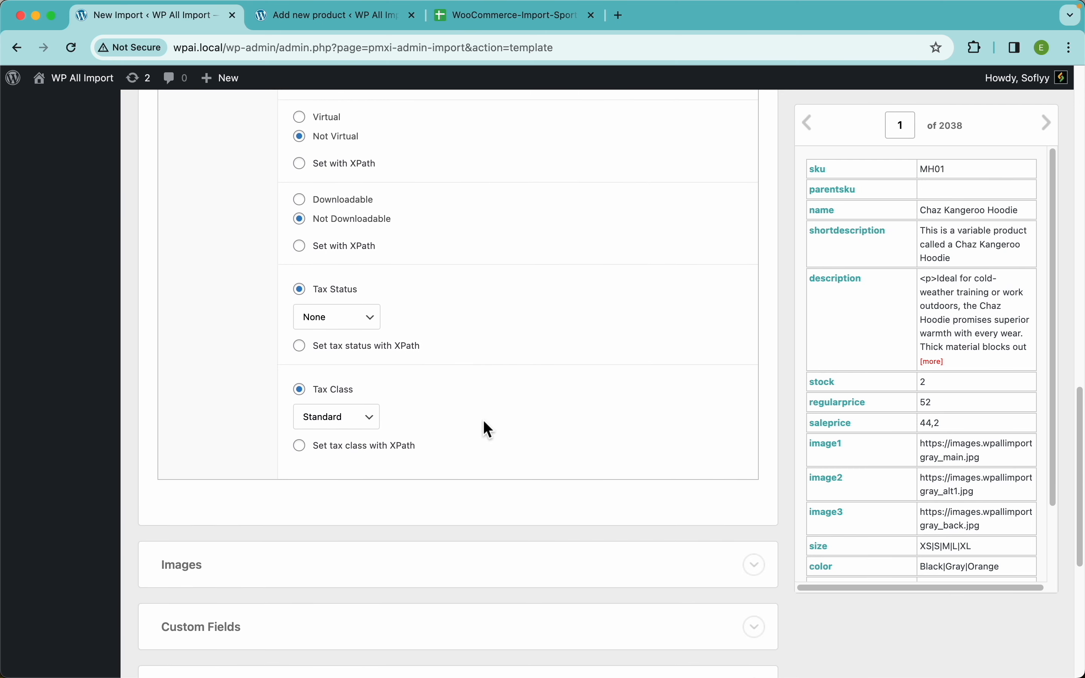
scroll(484, 424, "up", 8)
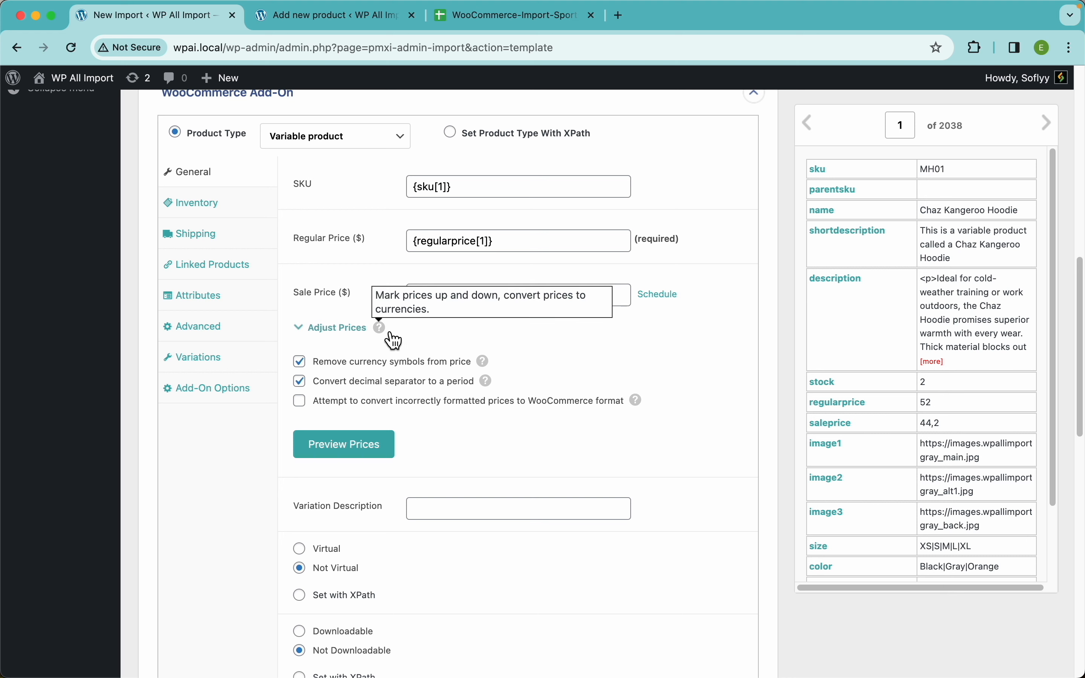
mouse_move(489, 369)
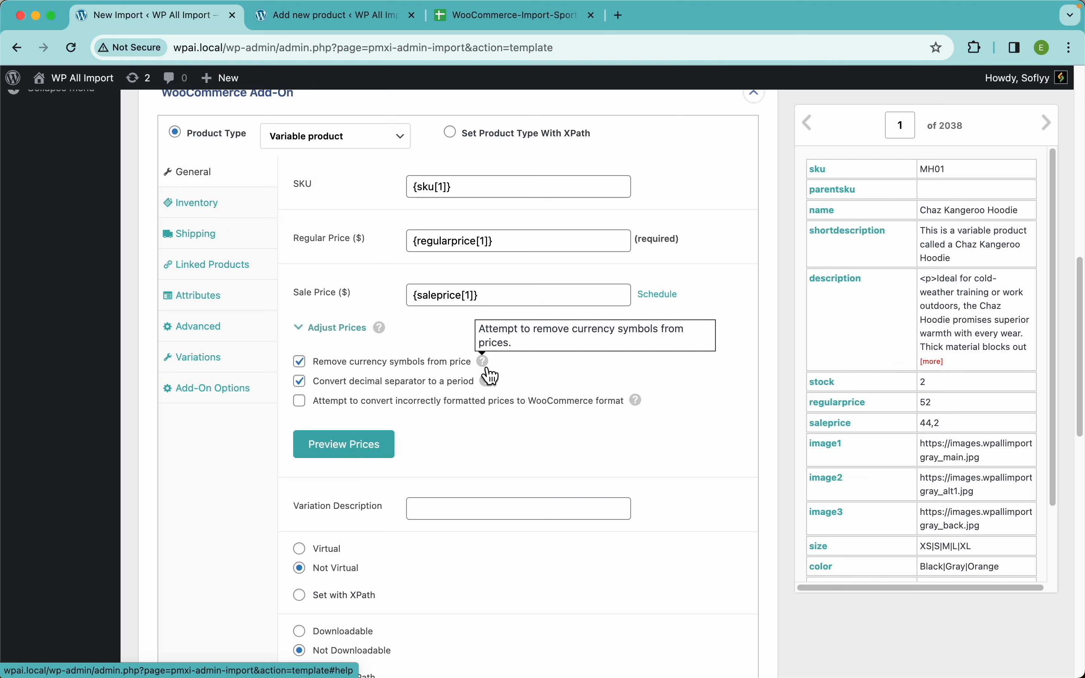
scroll(615, 444, "down", 3)
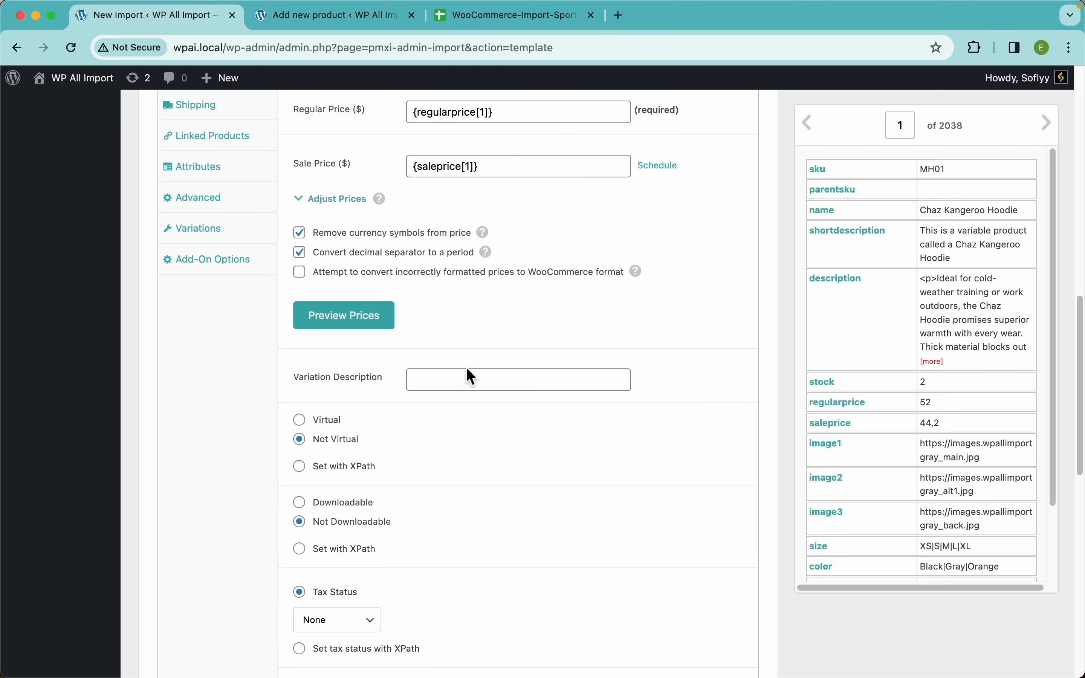
scroll(468, 370, "down", 3)
scroll(386, 386, "down", 4)
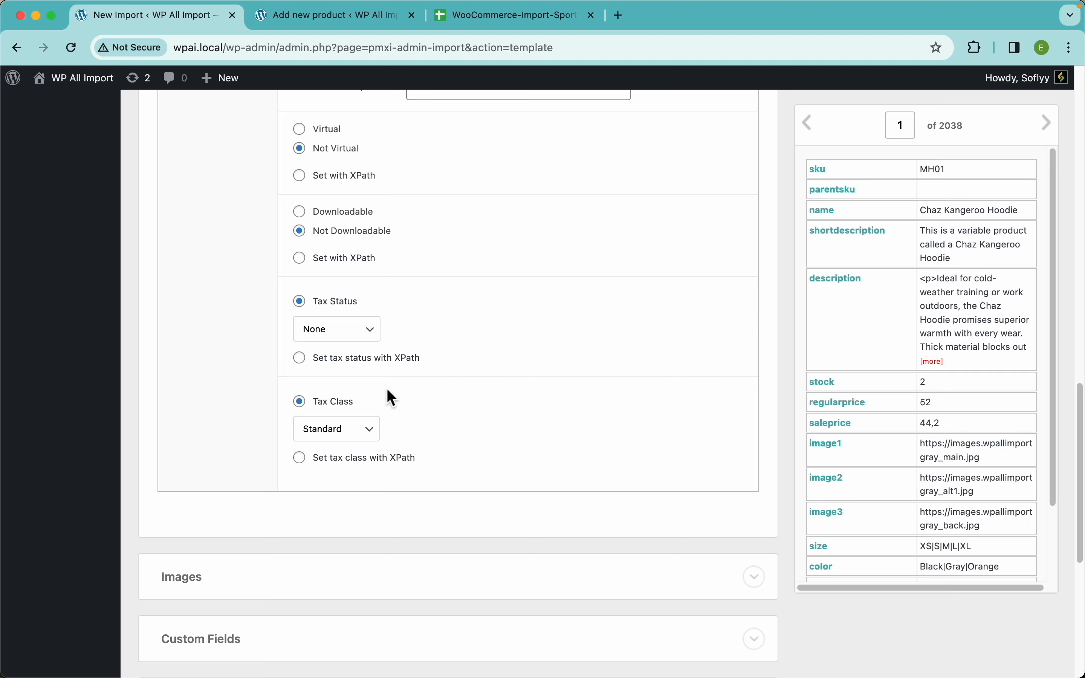
scroll(425, 315, "up", 3)
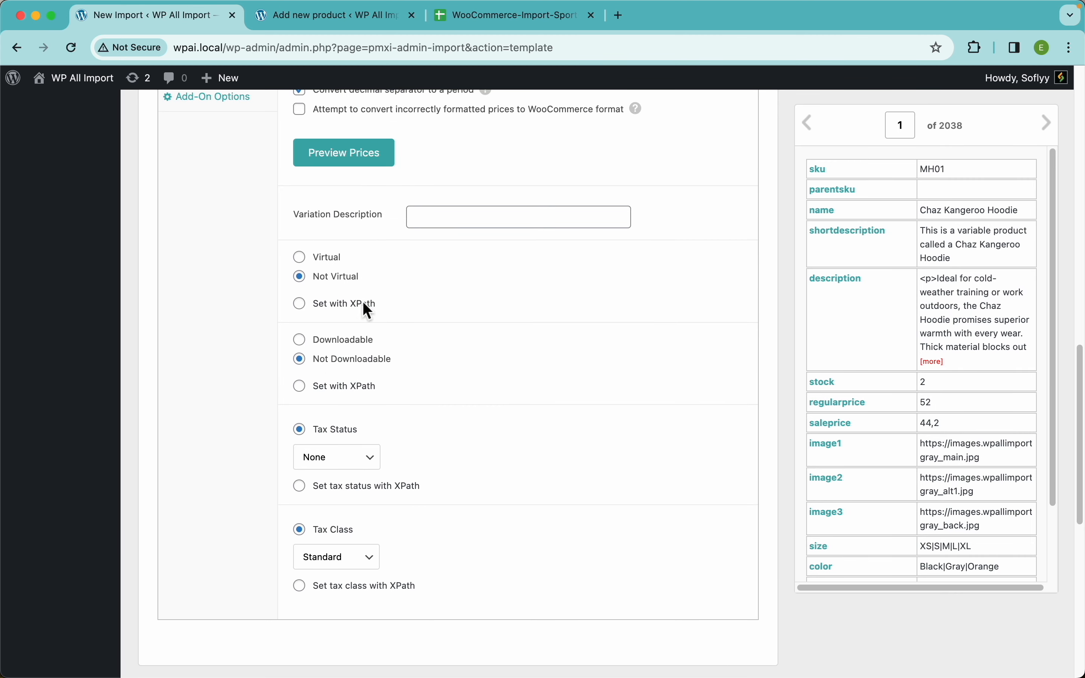
left_click(328, 21)
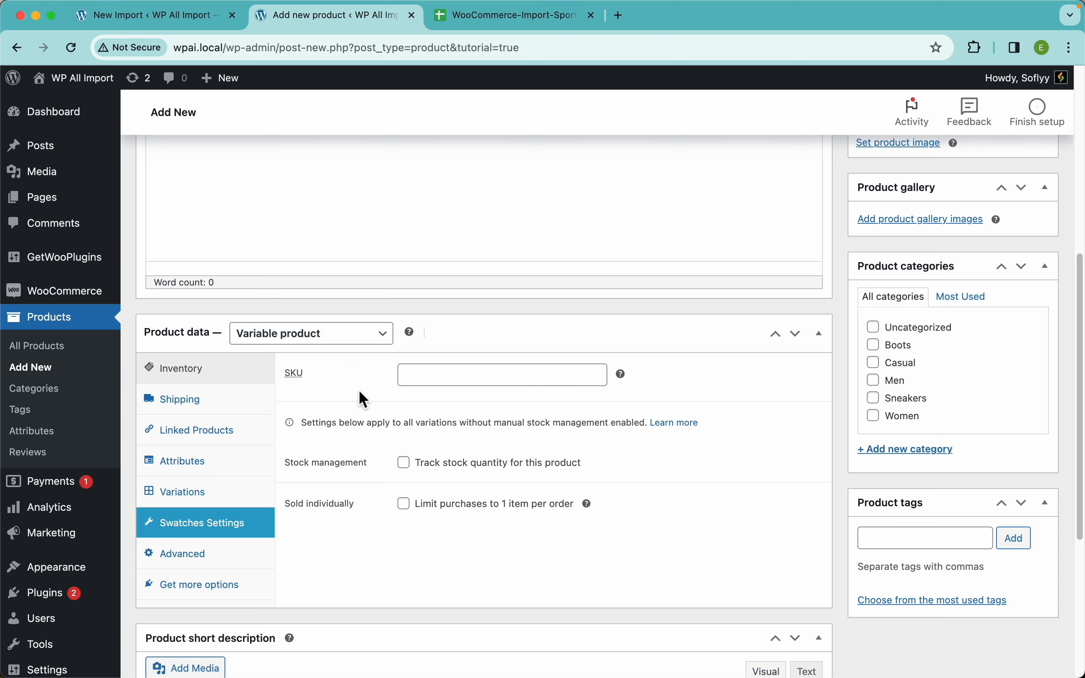
left_click(188, 17)
Enable stock management in the import's Inventory settings and map the stock element to Stock Qty.
scroll(493, 391, "up", 8)
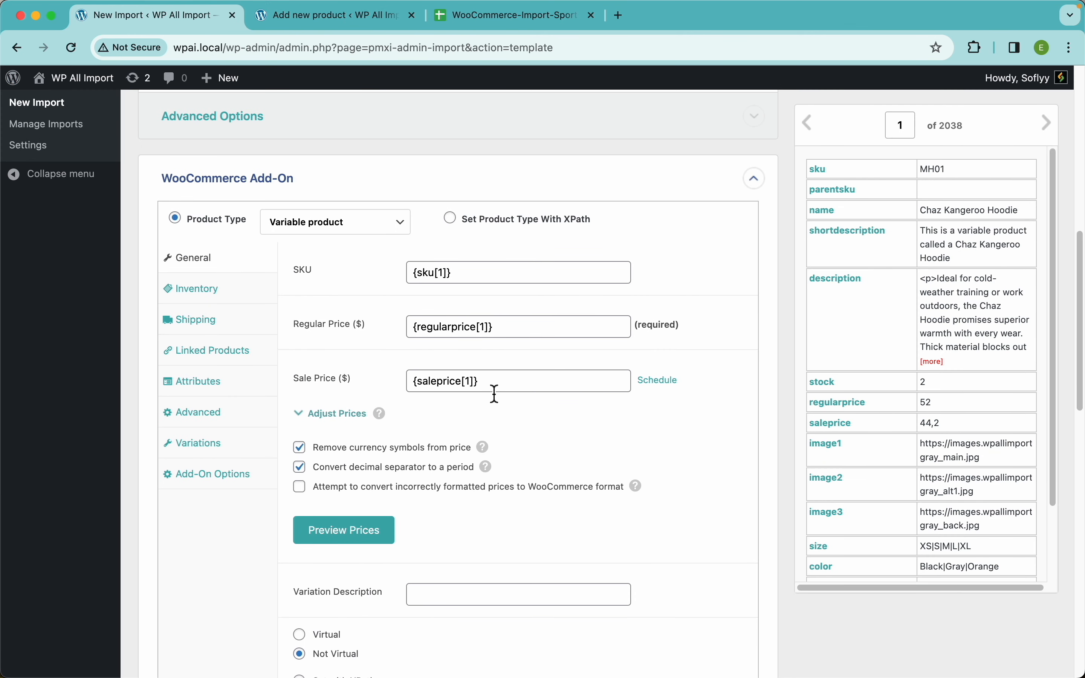
left_click(234, 304)
left_click(300, 286)
left_click_drag(824, 384, 415, 380)
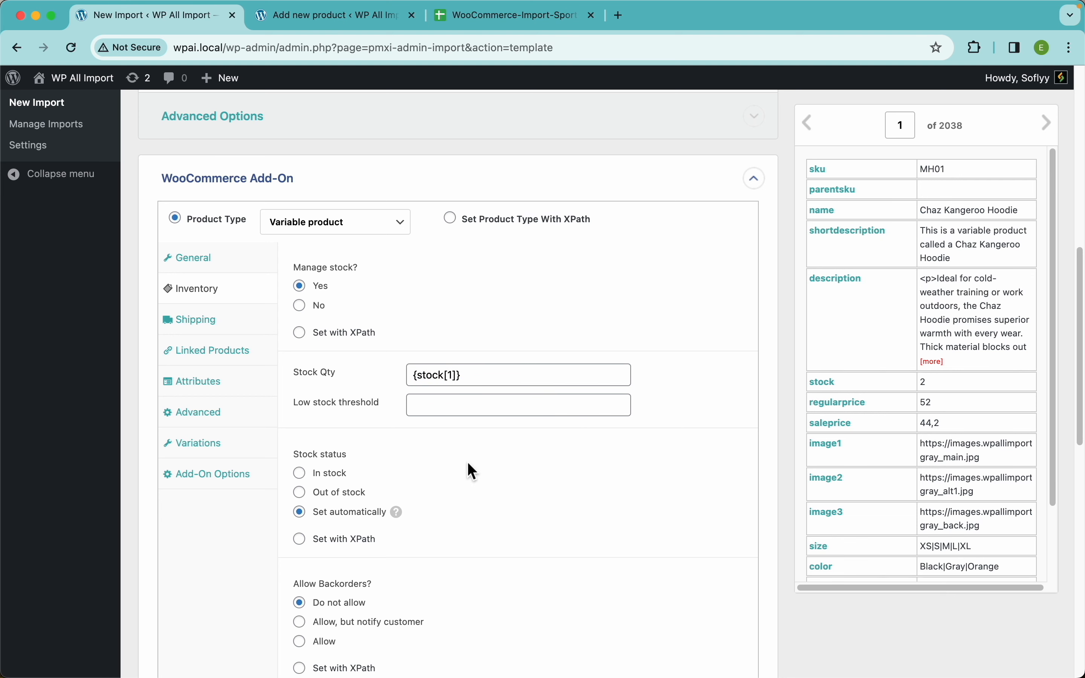
Set the Low stock threshold to 3 in the import's Inventory settings.
scroll(371, 349, "down", 3)
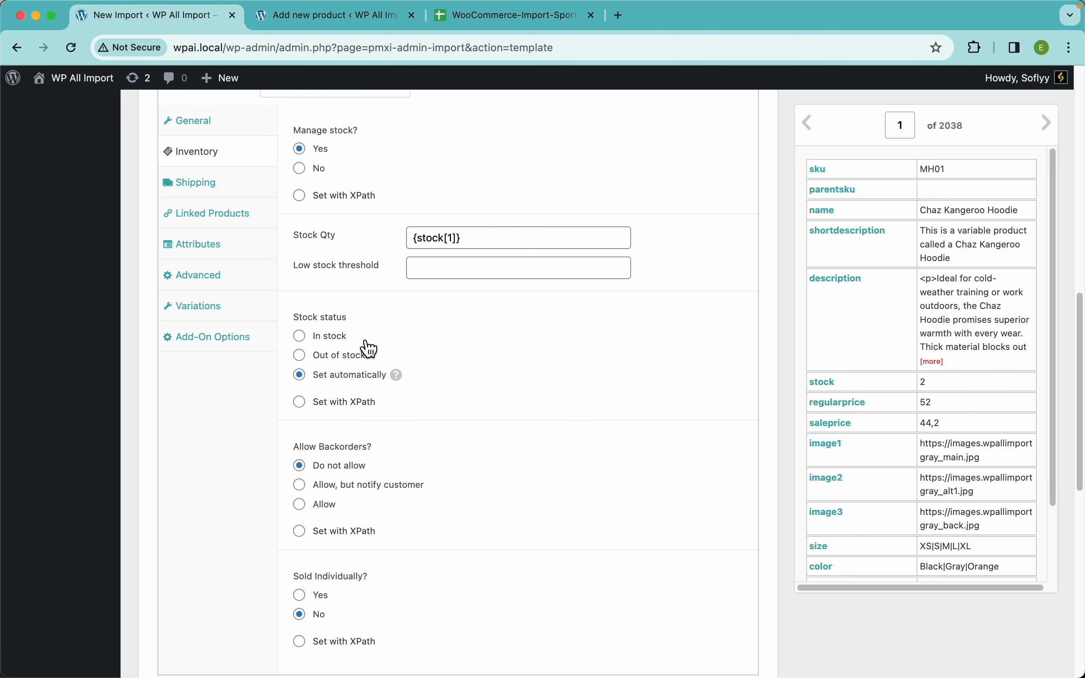
left_click(479, 280)
type("3")
left_click(557, 332)
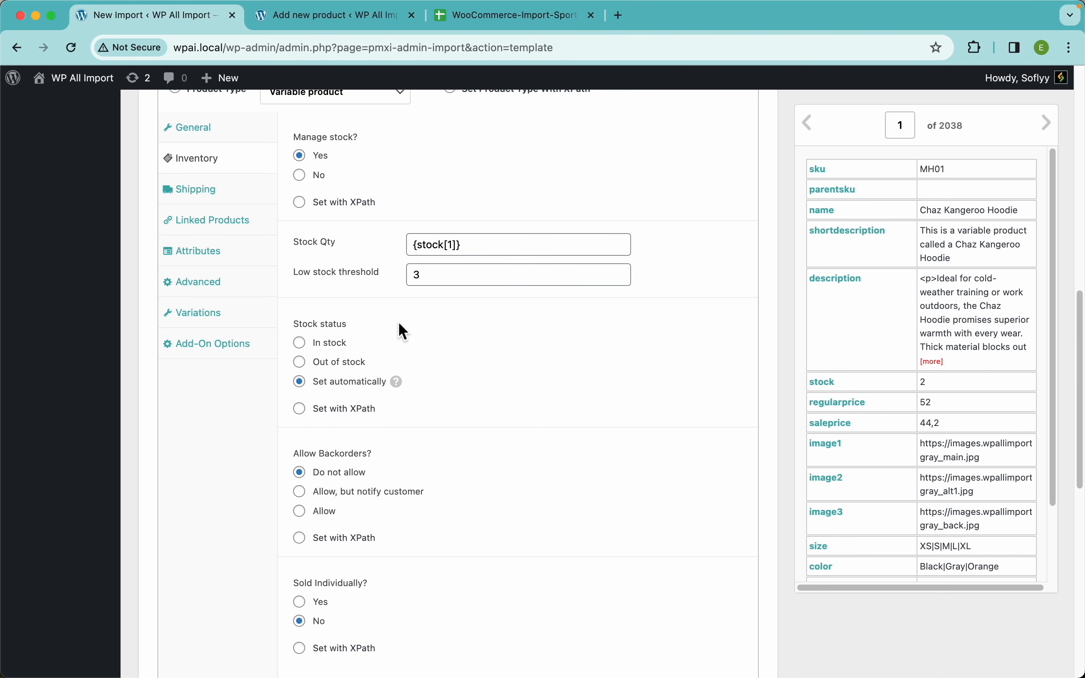
Try setting the Stock status with XPath using the stock element, and return it to Set automatically.
scroll(399, 328, "down", 2)
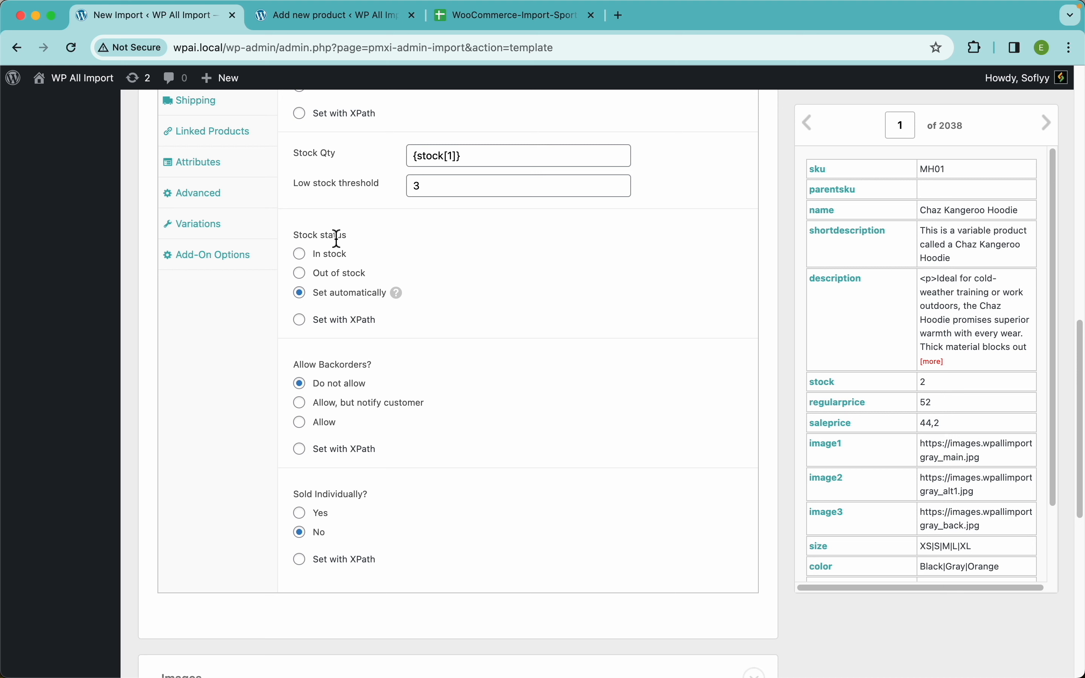
mouse_move(403, 301)
left_click(322, 254)
left_click(303, 296)
left_click(344, 322)
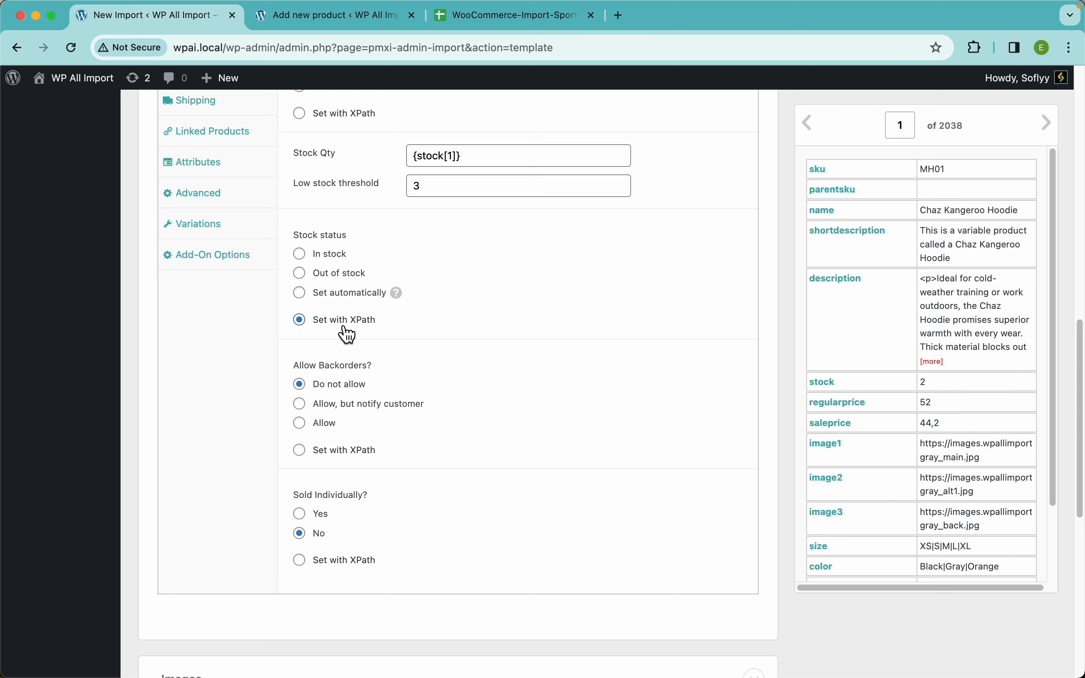
mouse_move(538, 355)
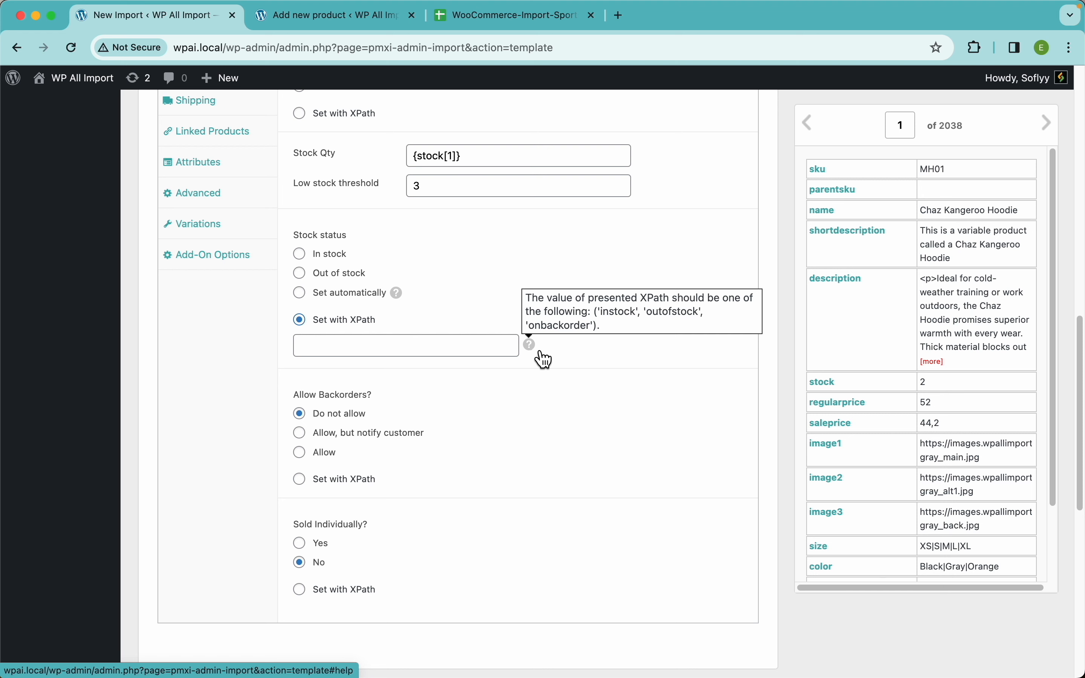
left_click_drag(677, 379, 457, 347)
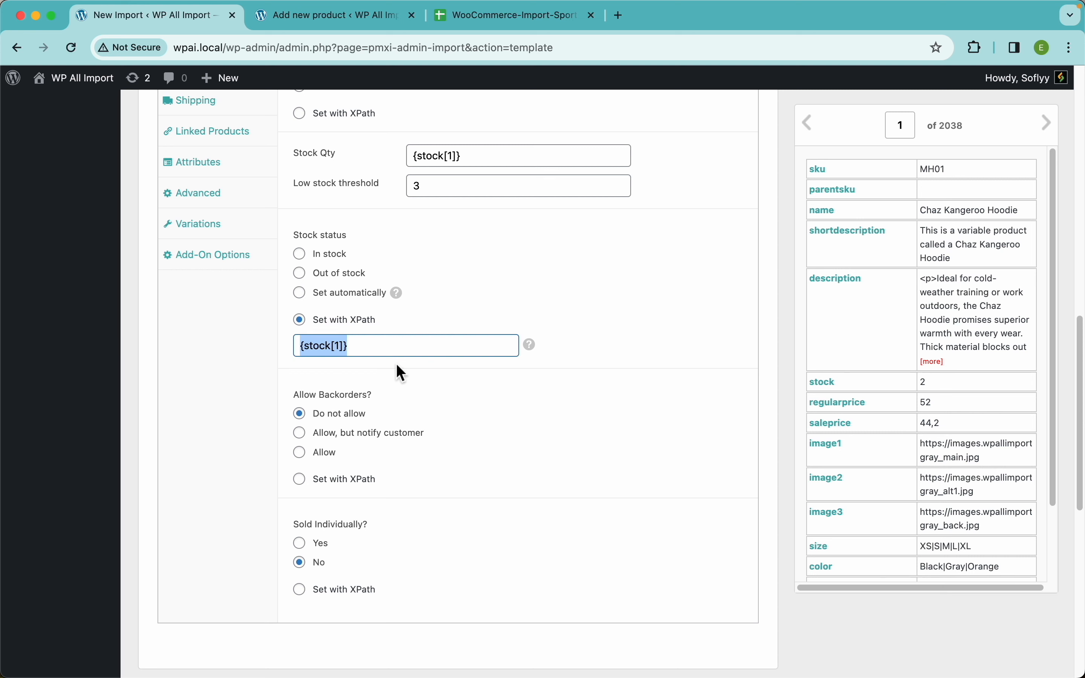
key("BackSpace")
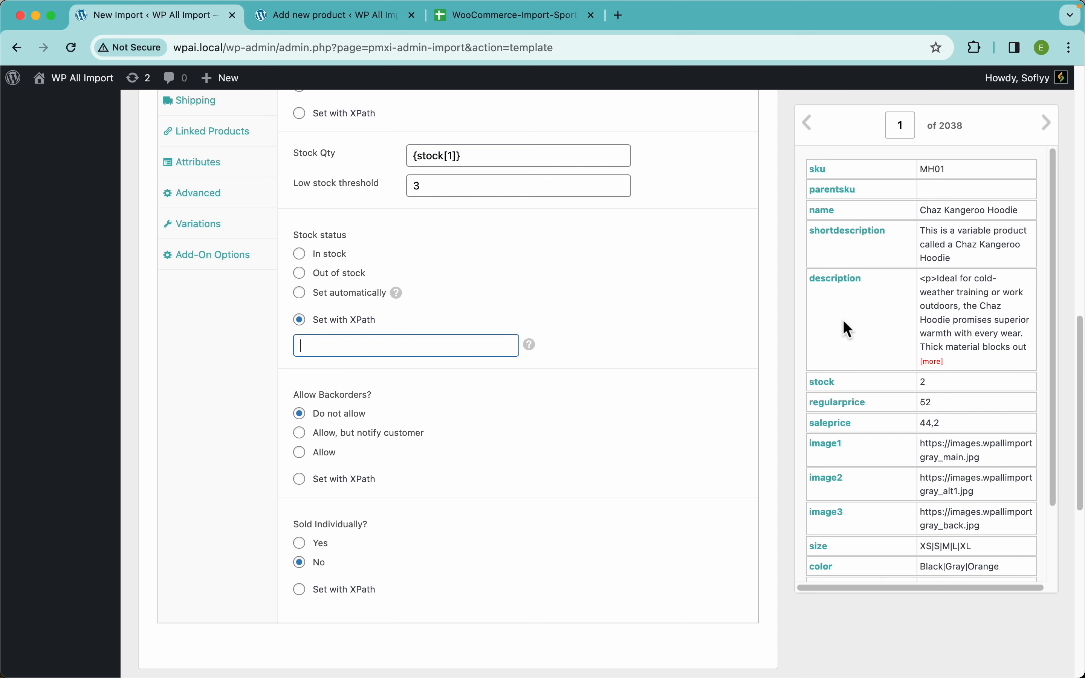
left_click_drag(840, 396, 406, 347)
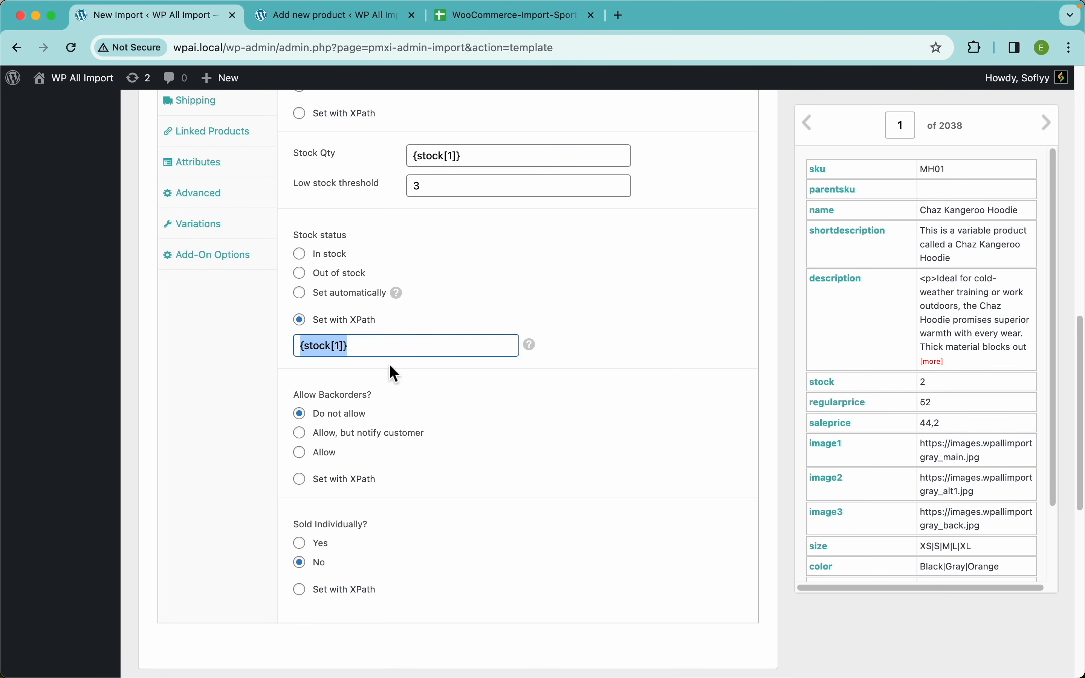
mouse_move(539, 354)
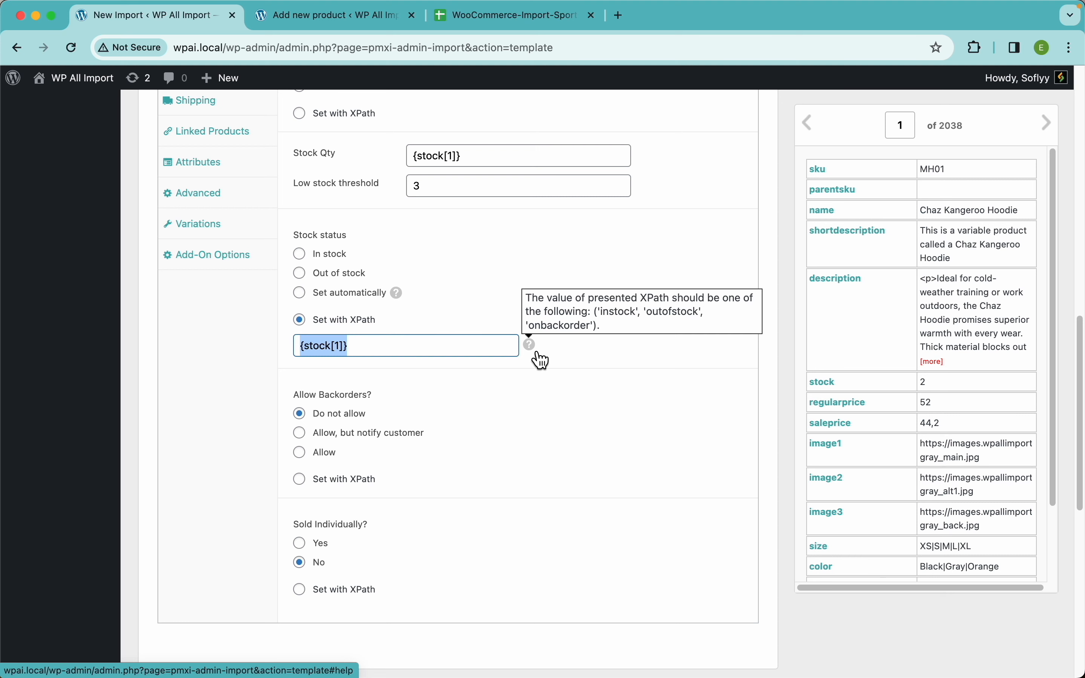
key("BackSpace")
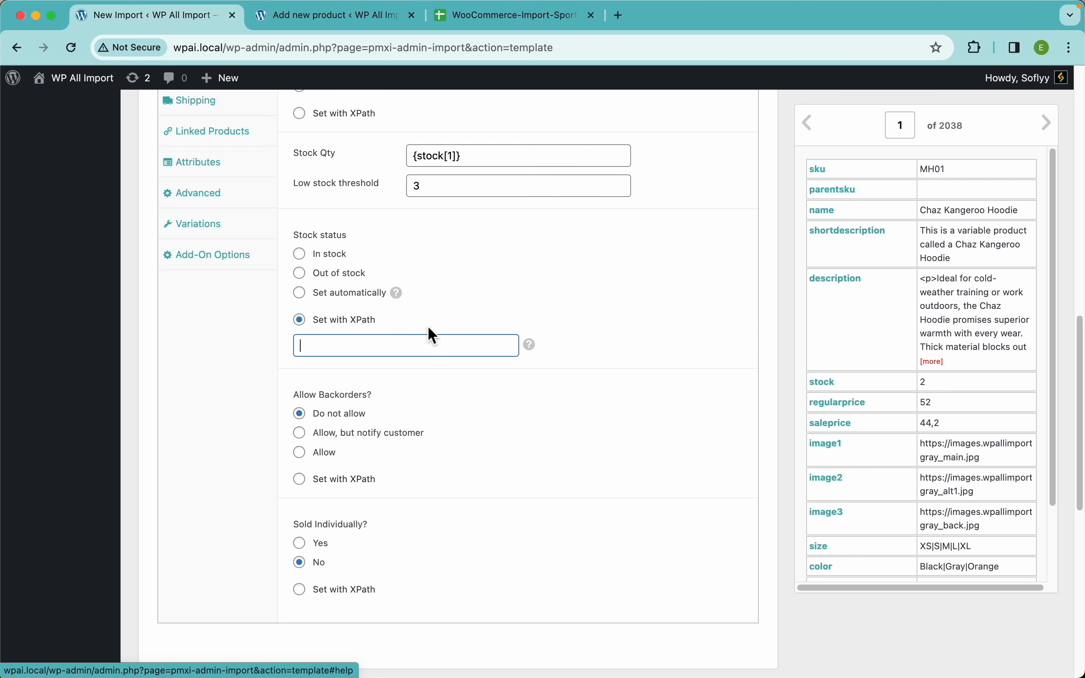
left_click(308, 294)
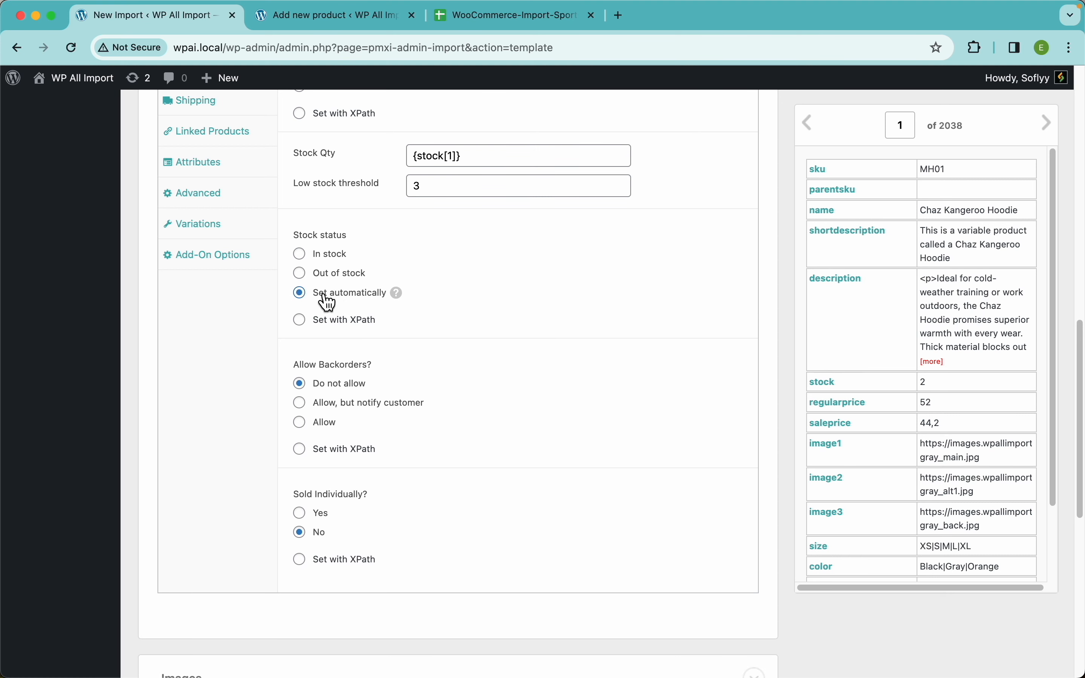
Add a second product attribute to the import and name the two attributes Size and Color.
scroll(598, 336, "down", 3)
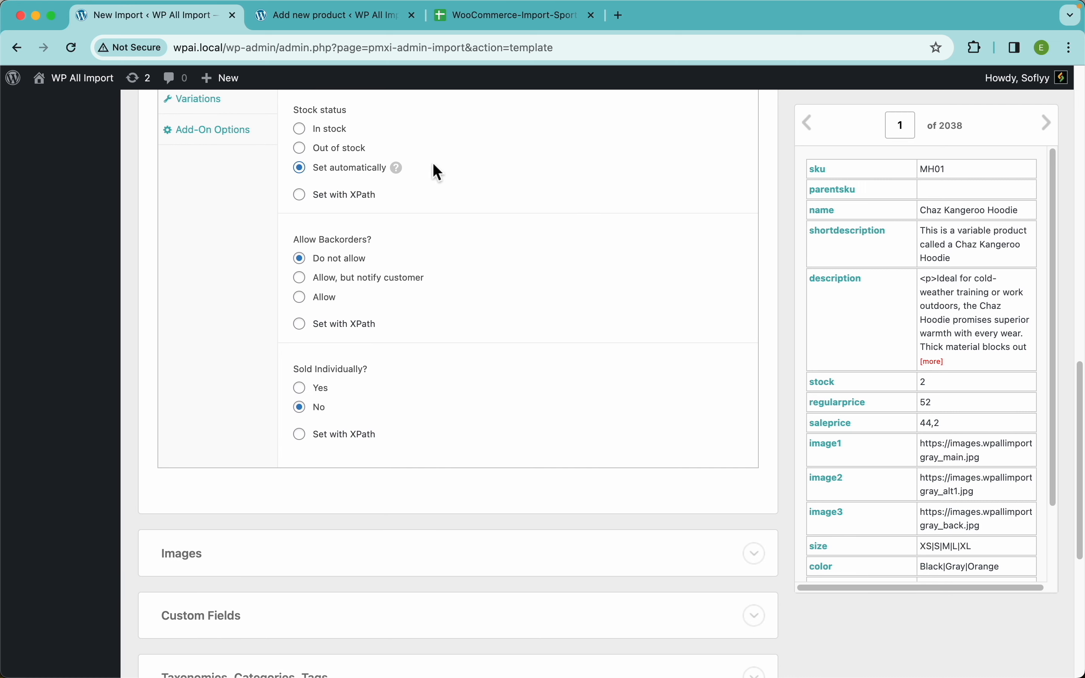
scroll(548, 238, "up", 9)
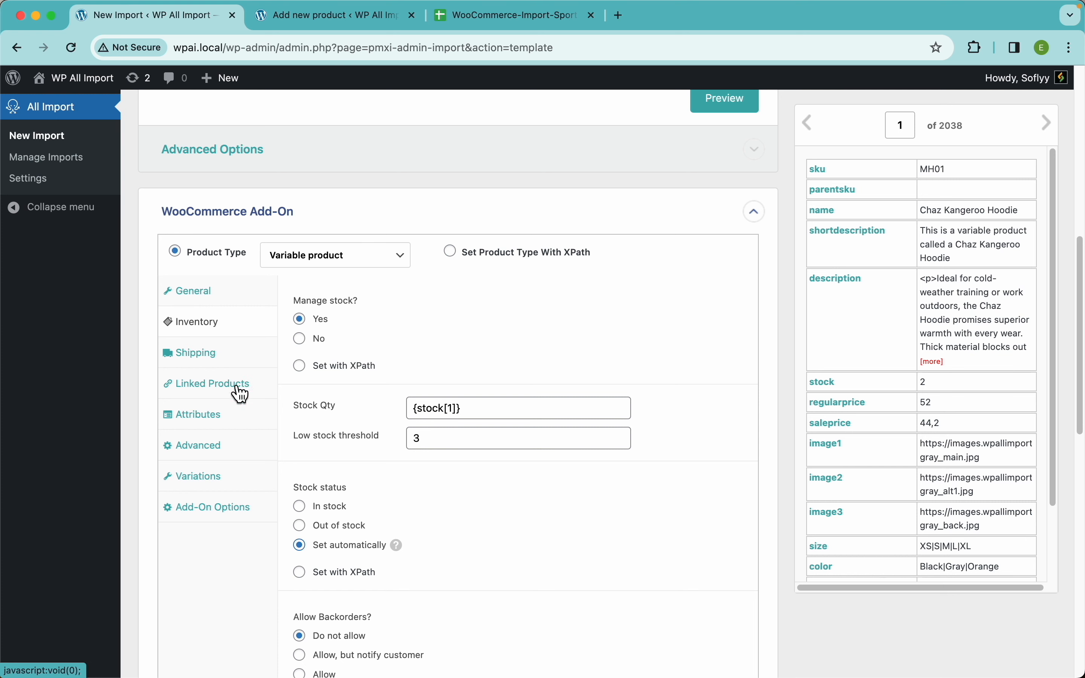
left_click(216, 428)
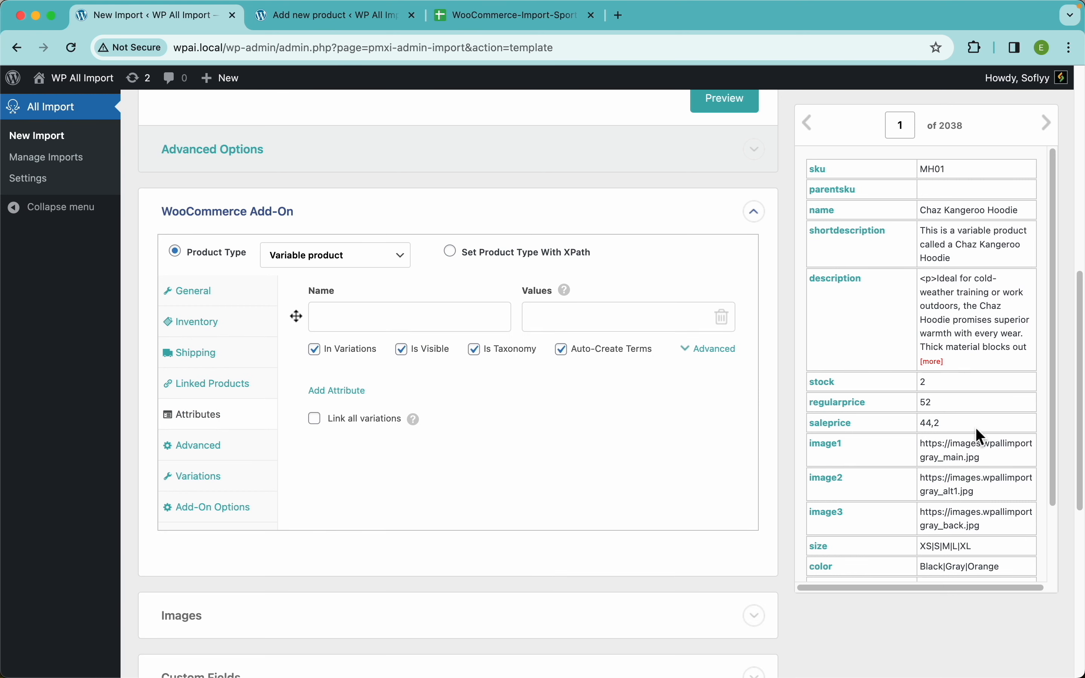
scroll(979, 436, "down", 2)
scroll(979, 436, "up", 2)
scroll(880, 494, "down", 2)
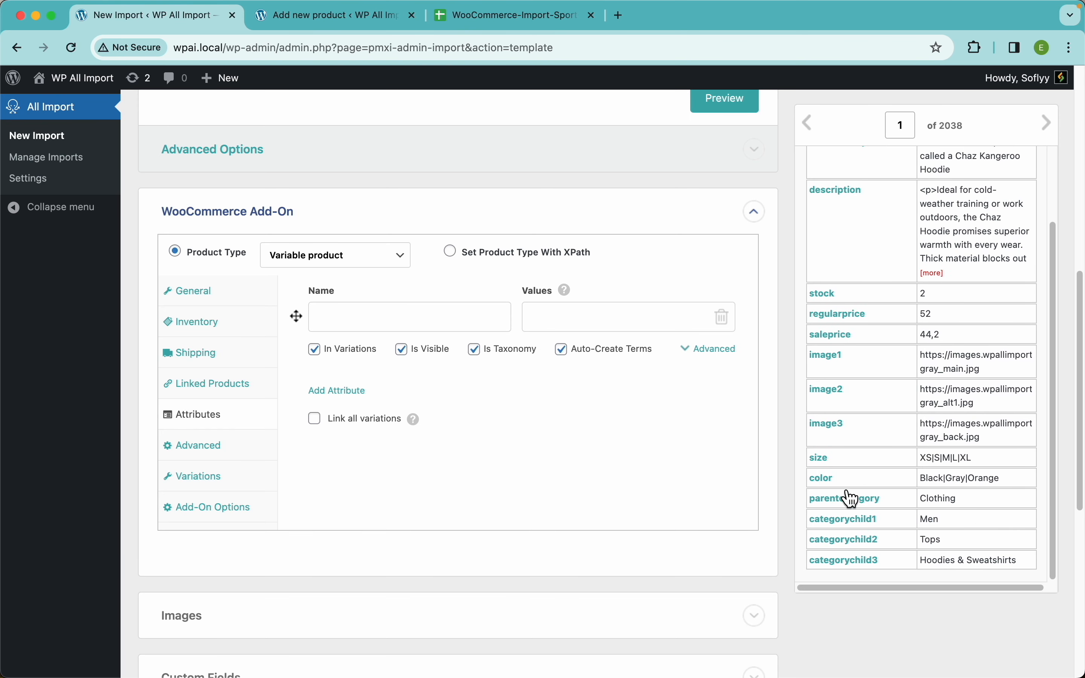
left_click(350, 391)
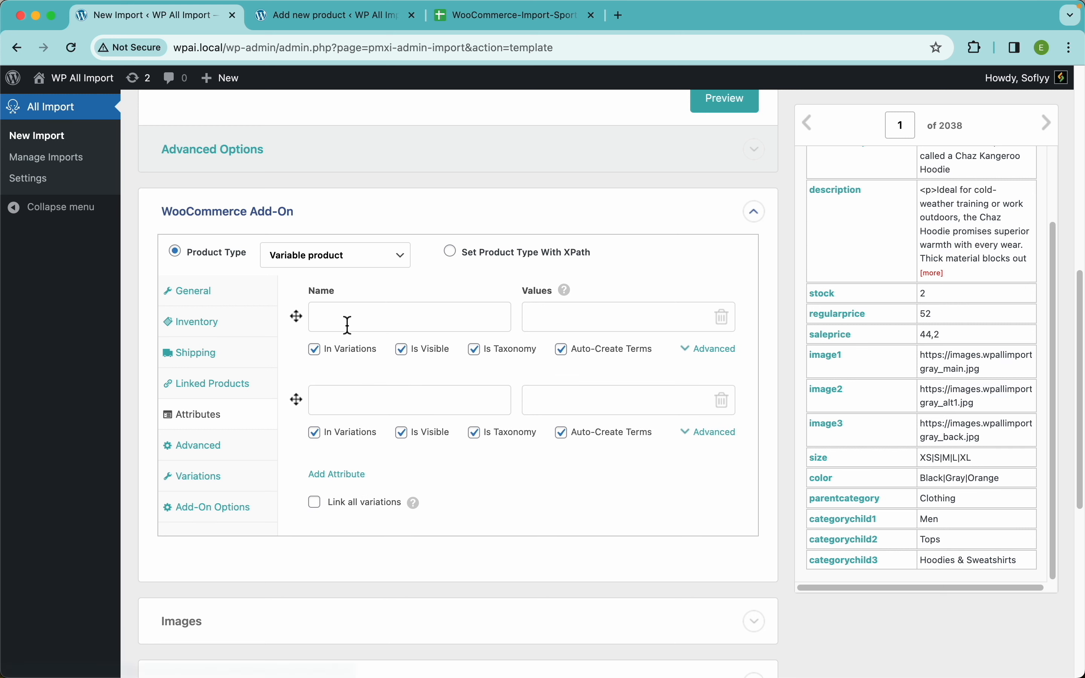
left_click(346, 322)
type("Size")
left_click(402, 404)
type("Color")
Map the size and color elements to the values of the Size and Color attributes.
left_click_drag(824, 459, 615, 329)
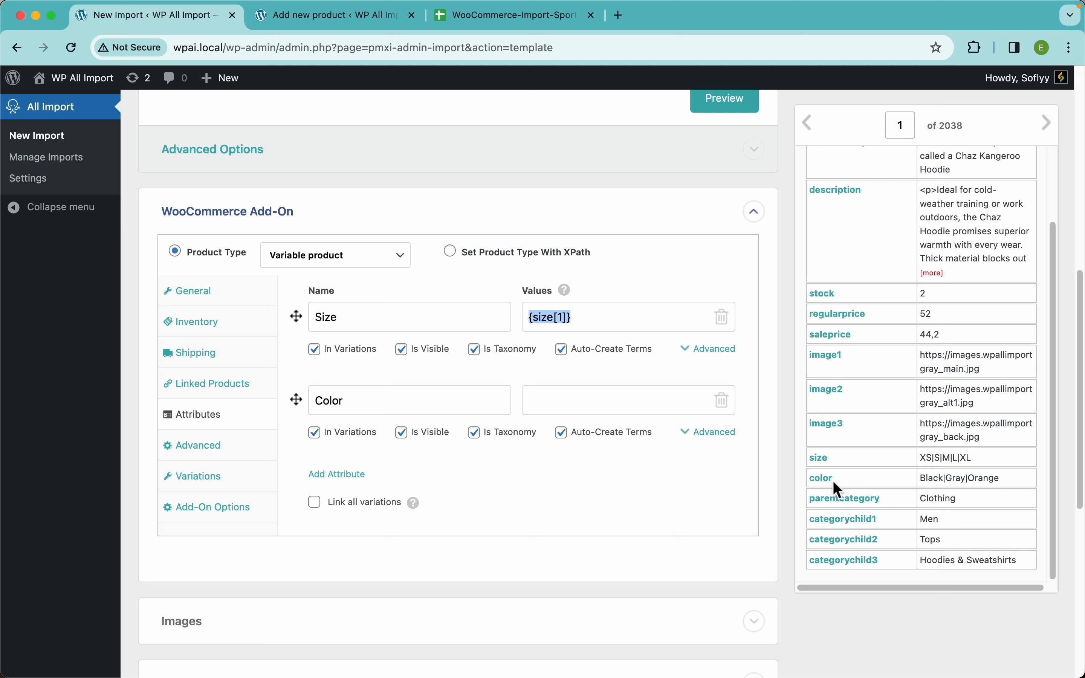
left_click_drag(824, 478, 627, 415)
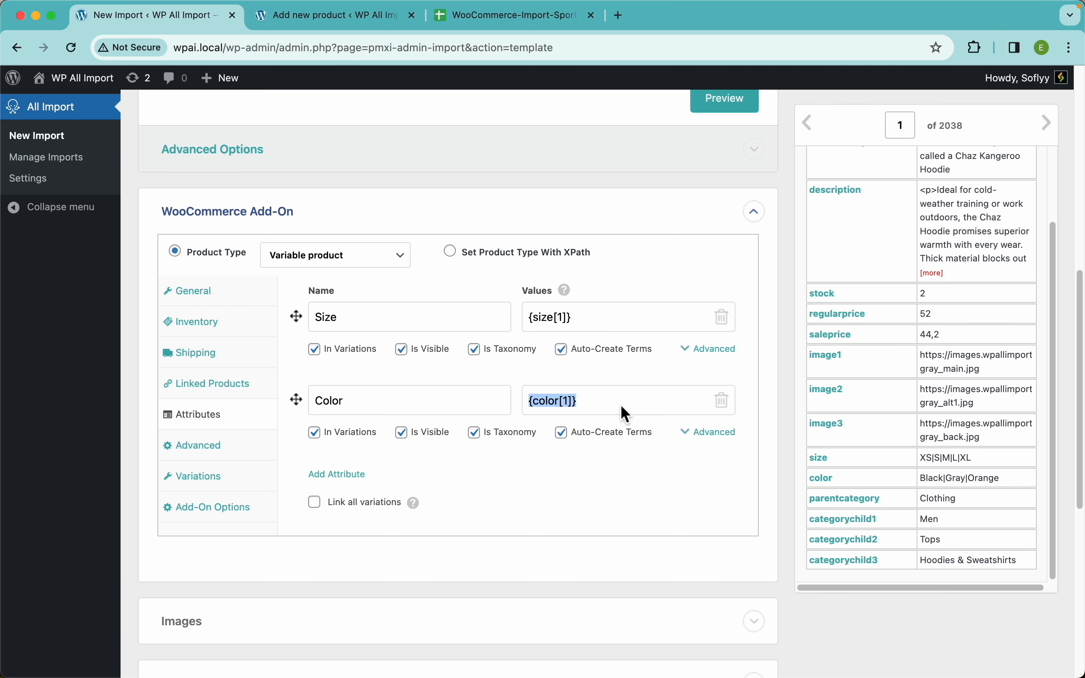
left_click(589, 482)
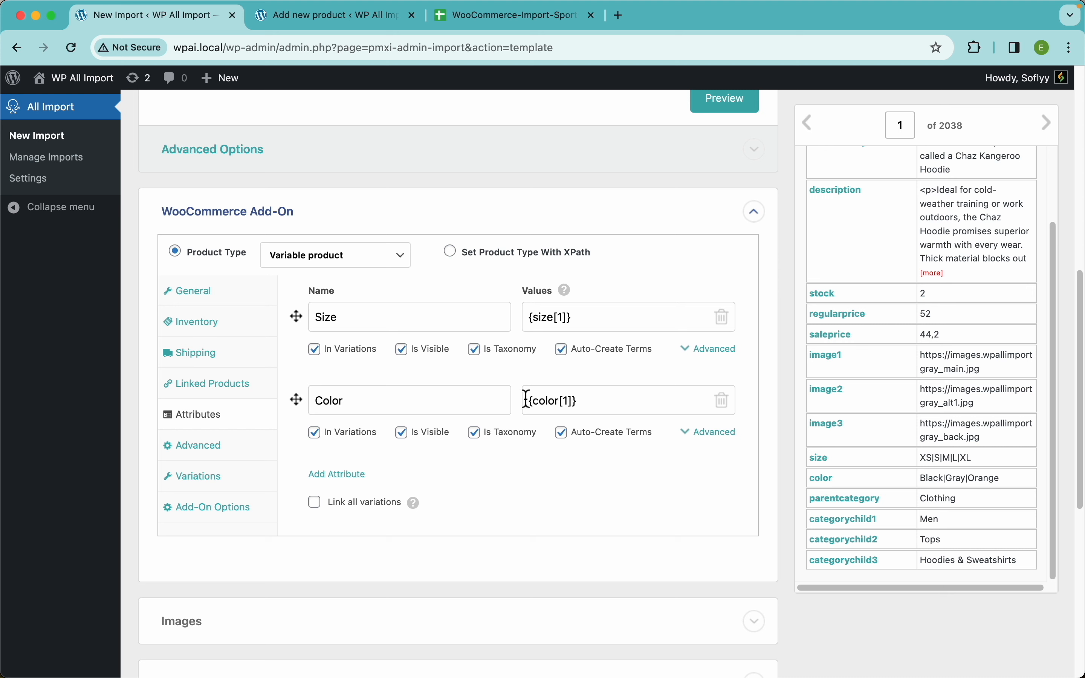
Add a third attribute named Brand with the fixed value Soflyy.
left_click(351, 475)
left_click(444, 487)
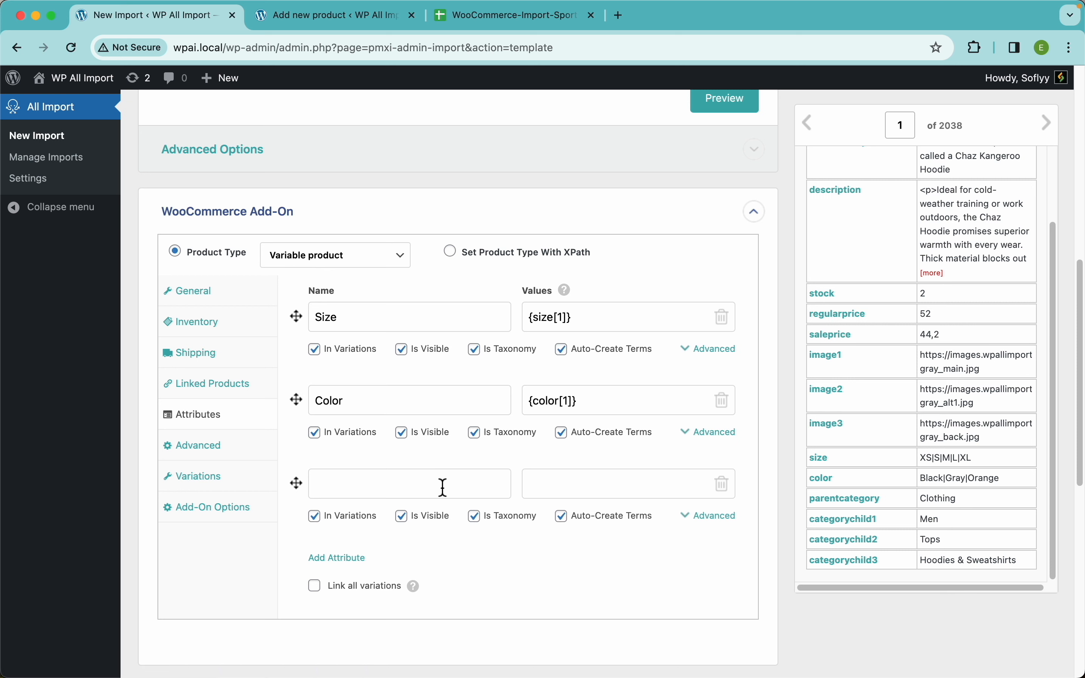
type("Brand")
left_click(600, 495)
type("Soflyy")
Examine the In Variations and Link all variations attribute options, comparing them with the Chaz Kangeroo Hoodie variation rows in the Google Sheet.
left_click_drag(825, 459, 636, 336)
left_click_drag(533, 438, 562, 429)
left_click_drag(829, 441, 833, 452)
scroll(484, 565, "down", 3)
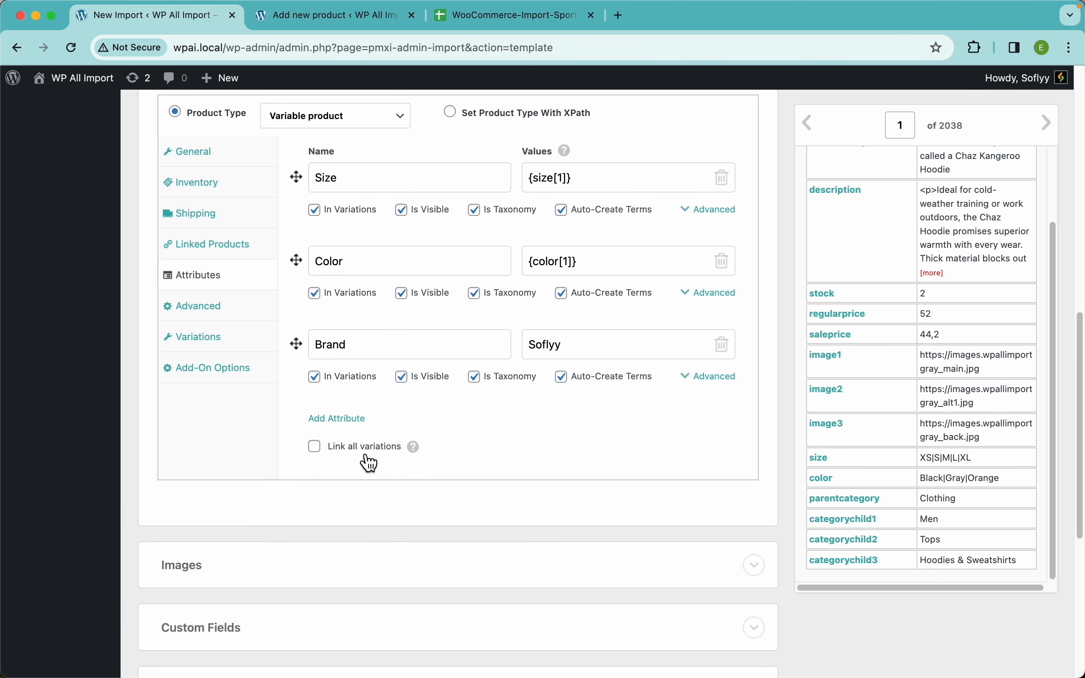
mouse_move(424, 459)
left_click(498, 21)
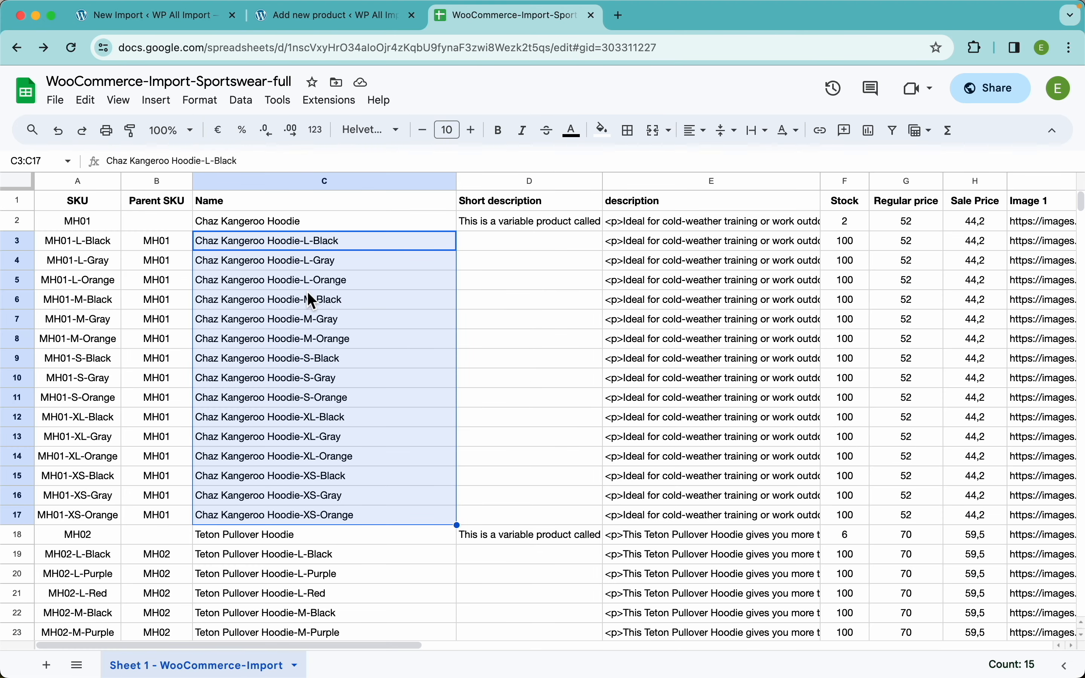
key("shift+space")
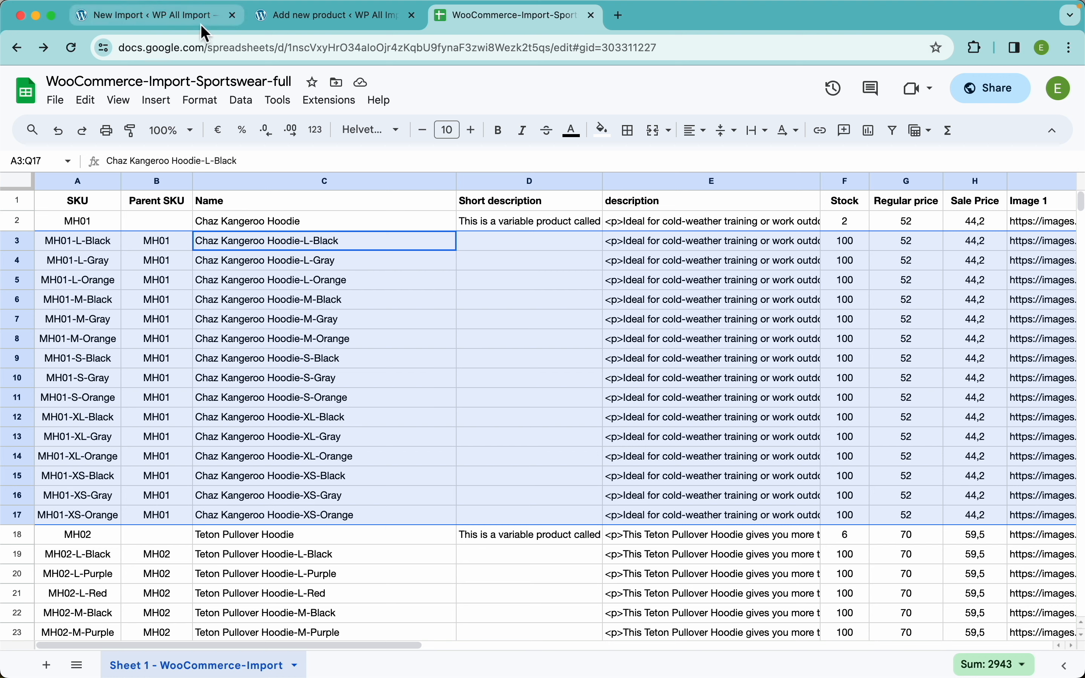
left_click(148, 16)
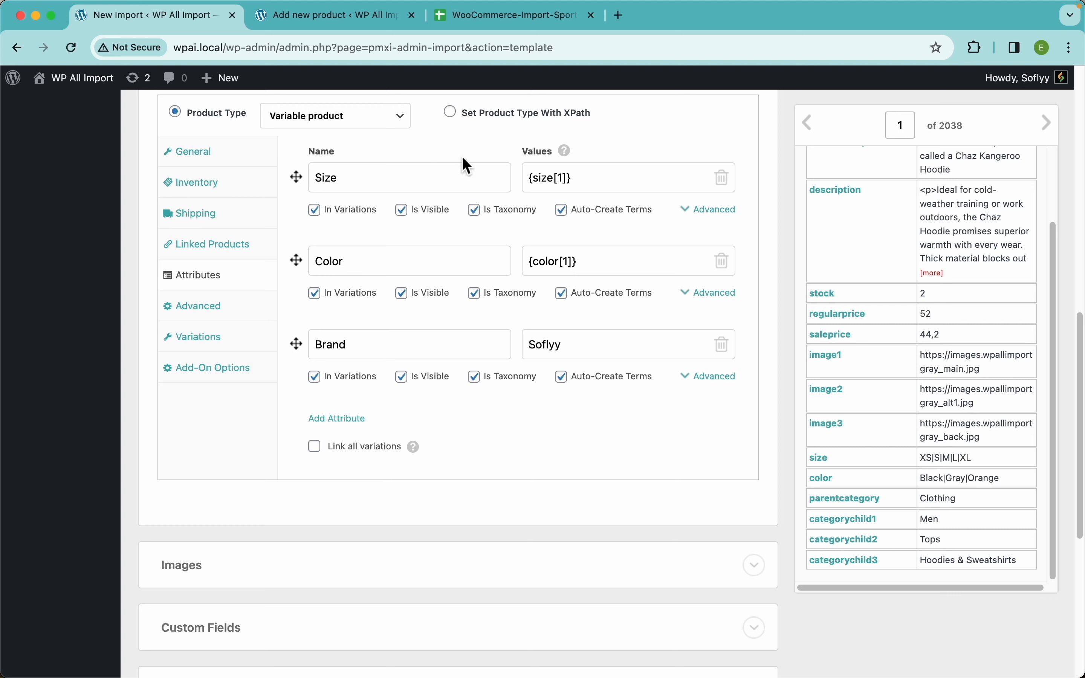
left_click(325, 385)
Review the import's methods for linking variations to their parent products, including the example data for variations sharing the parent's title.
left_click(238, 345)
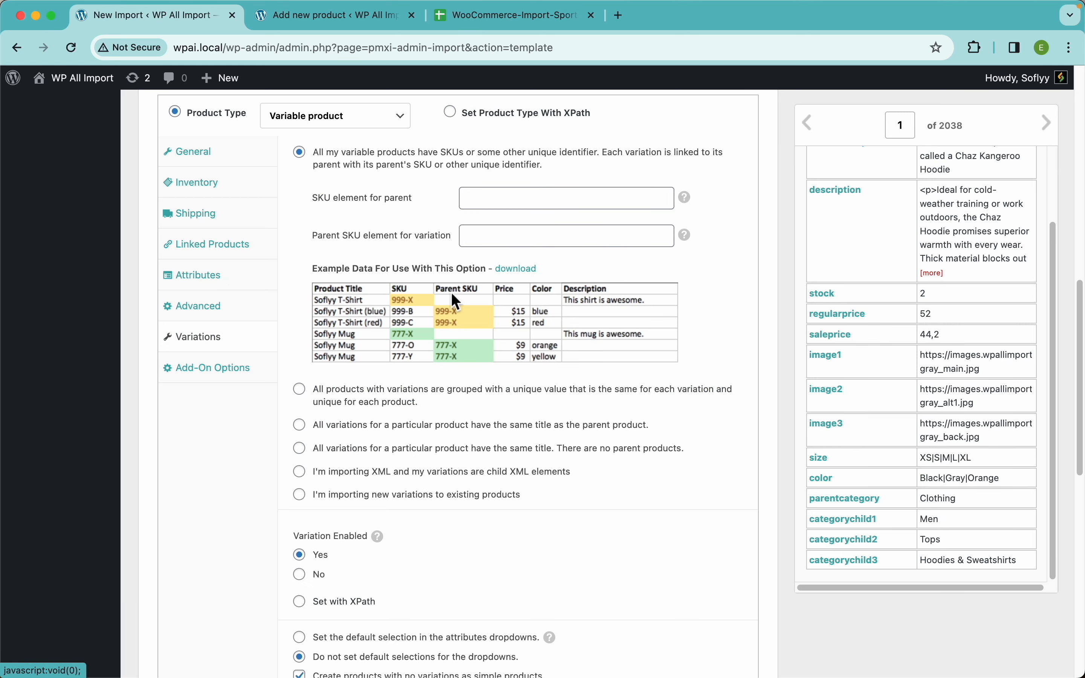
scroll(915, 323, "up", 4)
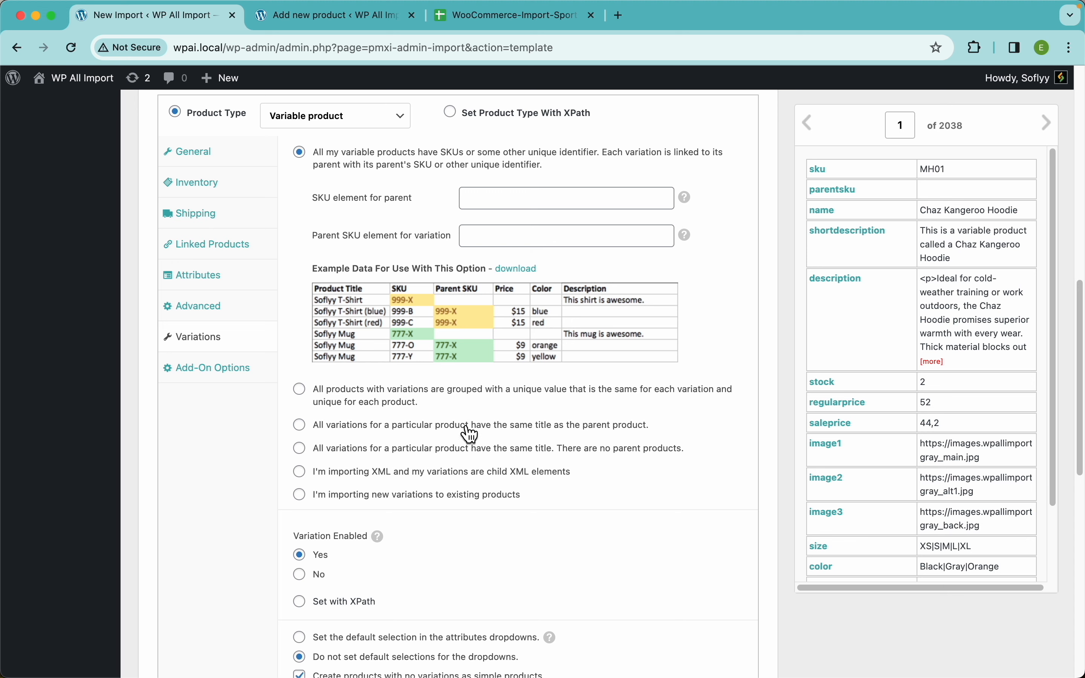
left_click(428, 445)
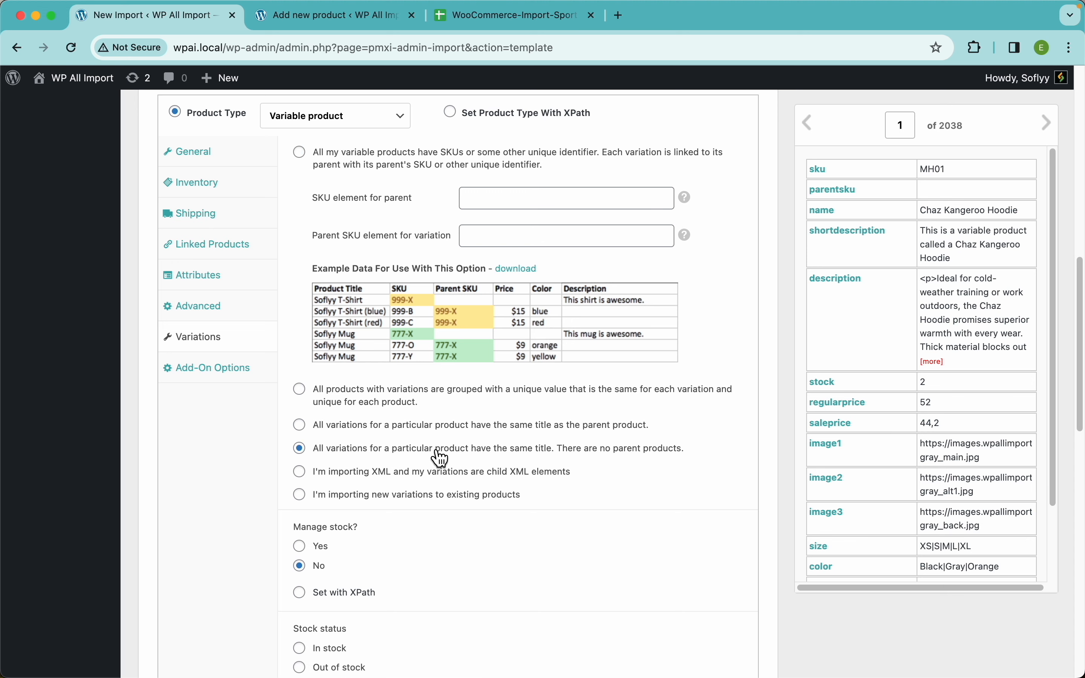
left_click(477, 230)
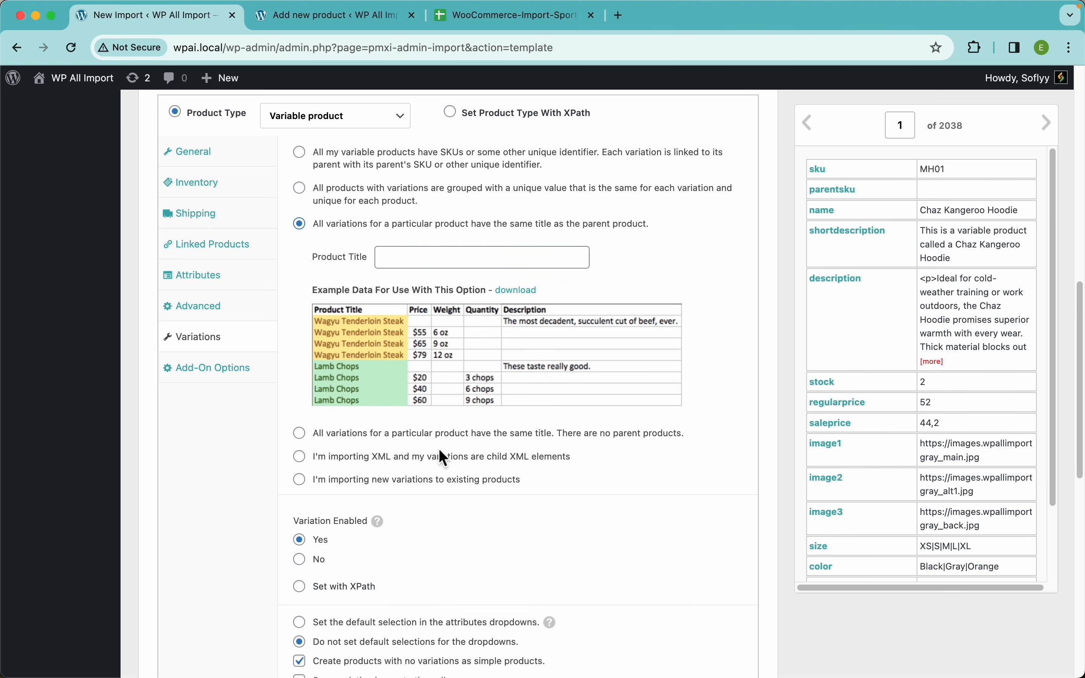
left_click(403, 194)
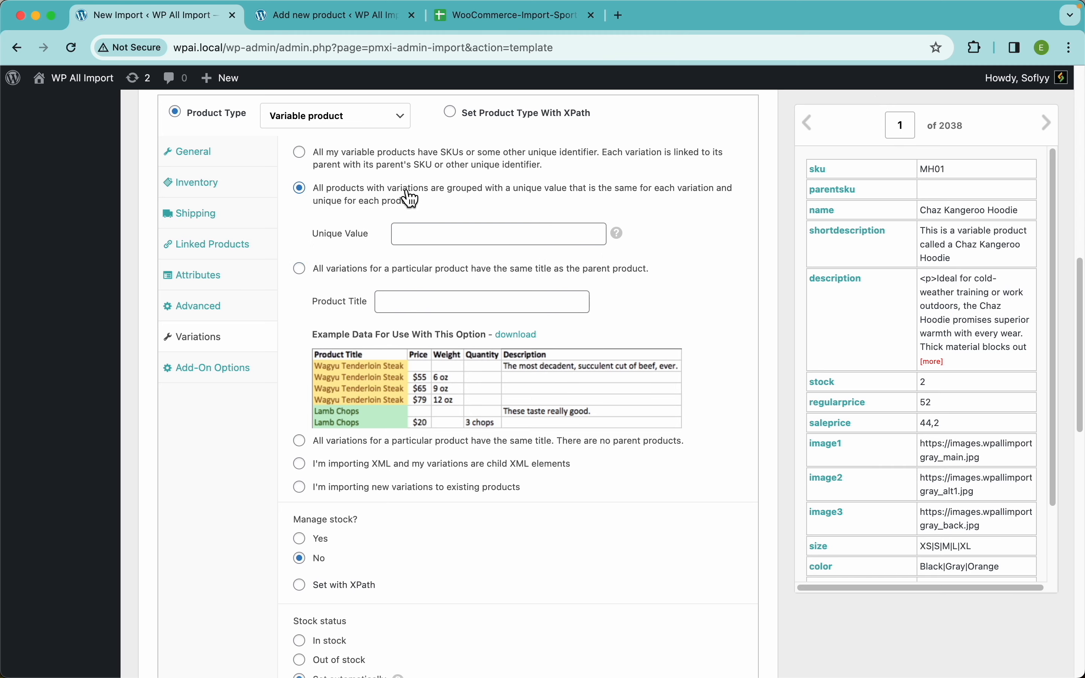
left_click(361, 448)
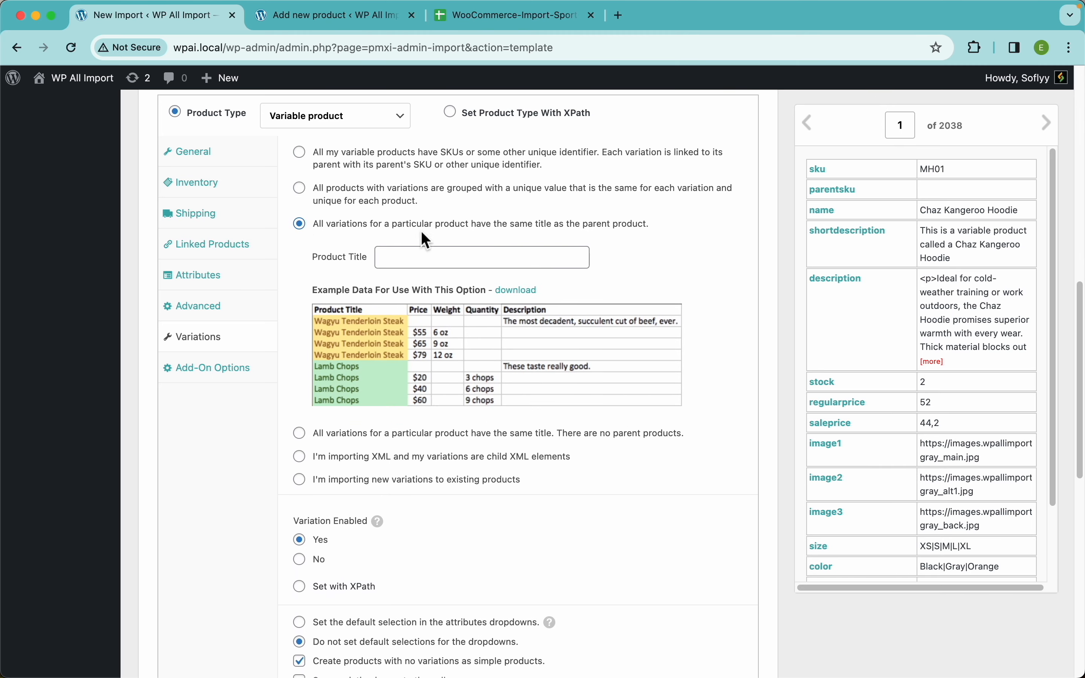
scroll(484, 261, "up", 5)
scroll(483, 261, "down", 3)
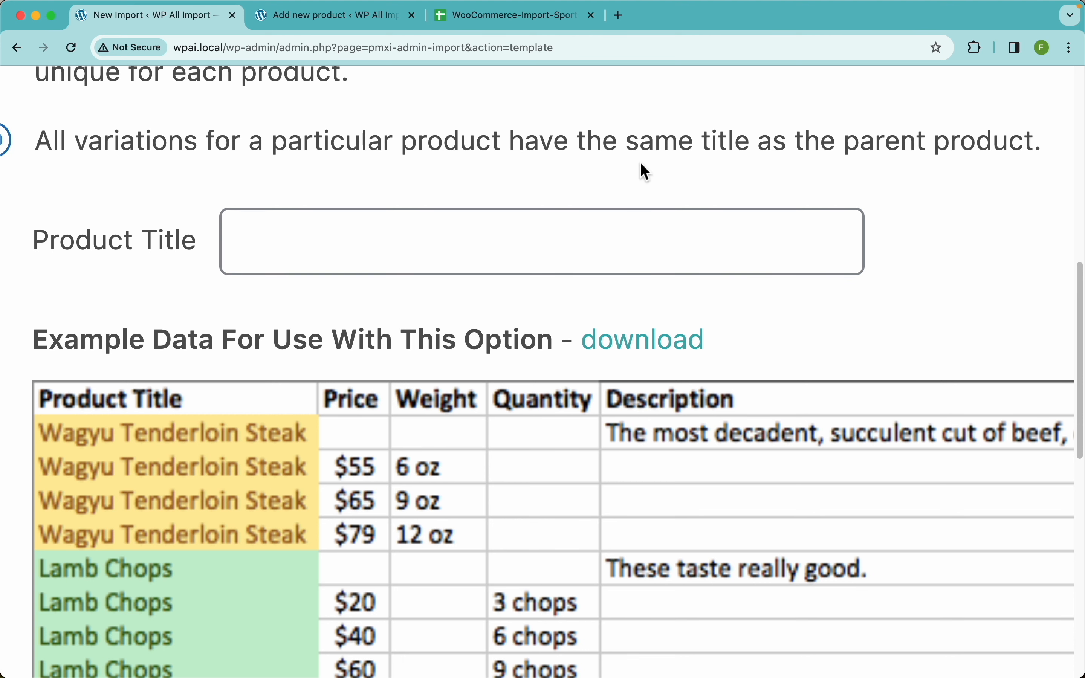
scroll(250, 318, "down", 4)
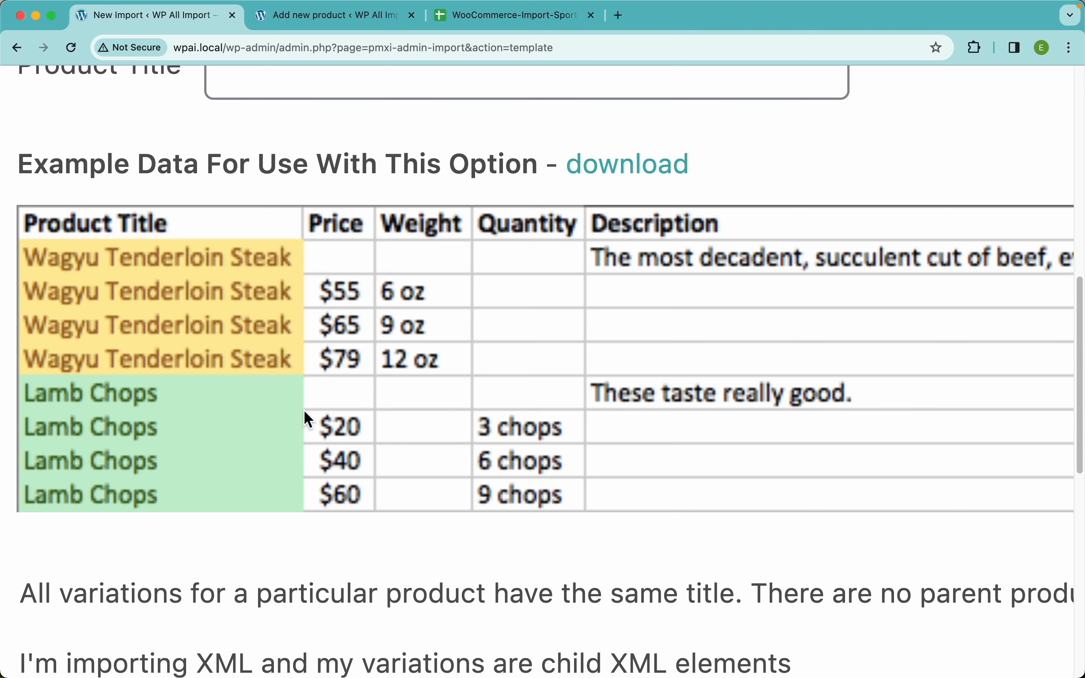
Compare the Chaz Kangeroo Hoodie names and Parent SKU values in the Google Sheet with the import's variation linking methods.
left_click(497, 21)
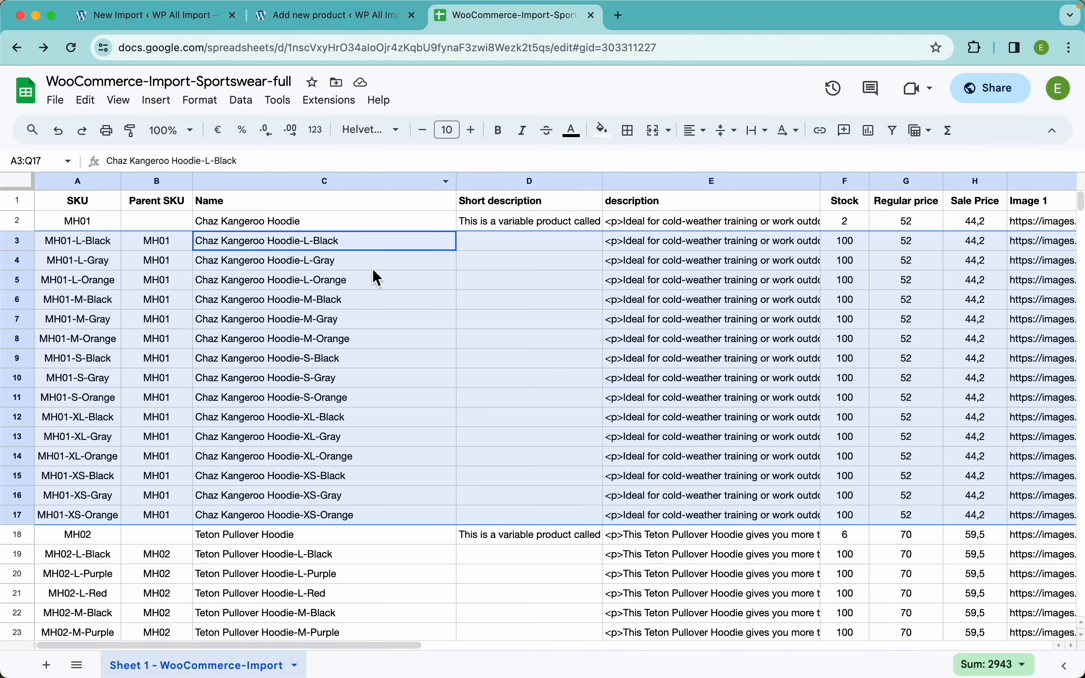
left_click(316, 283)
left_click(323, 222)
left_click(153, 15)
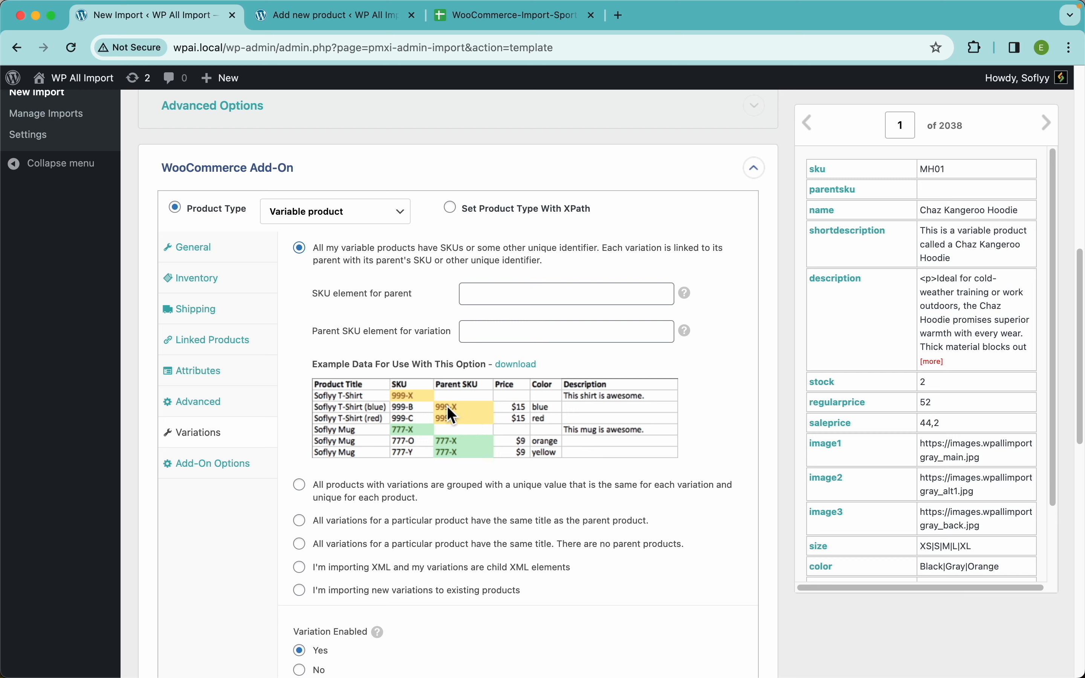
left_click(457, 26)
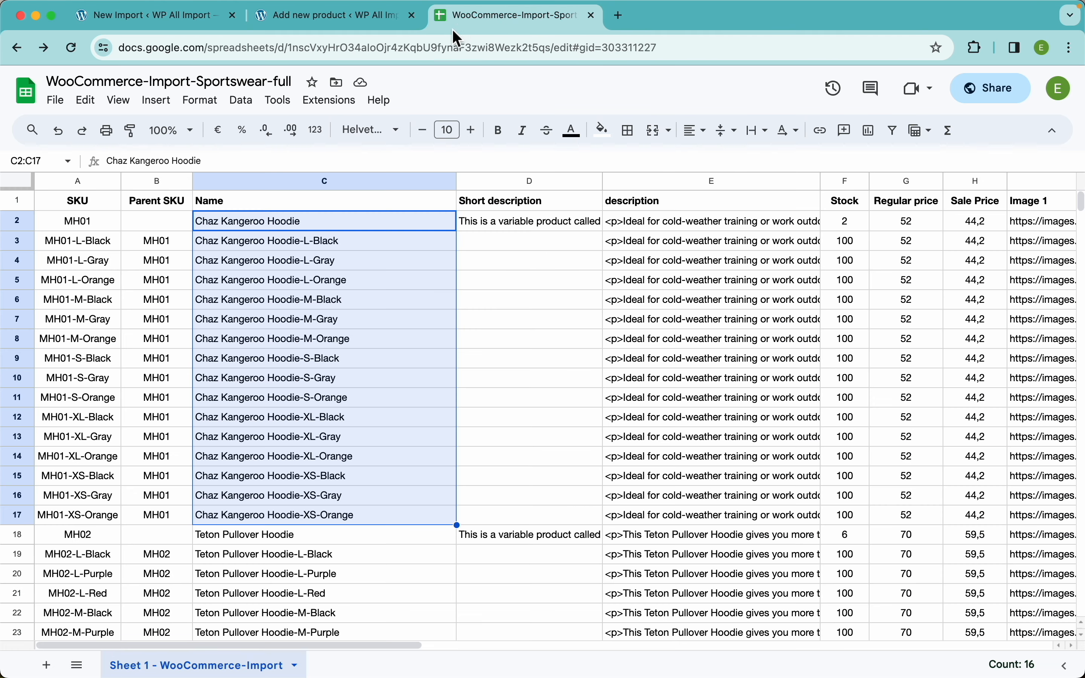
left_click(152, 283)
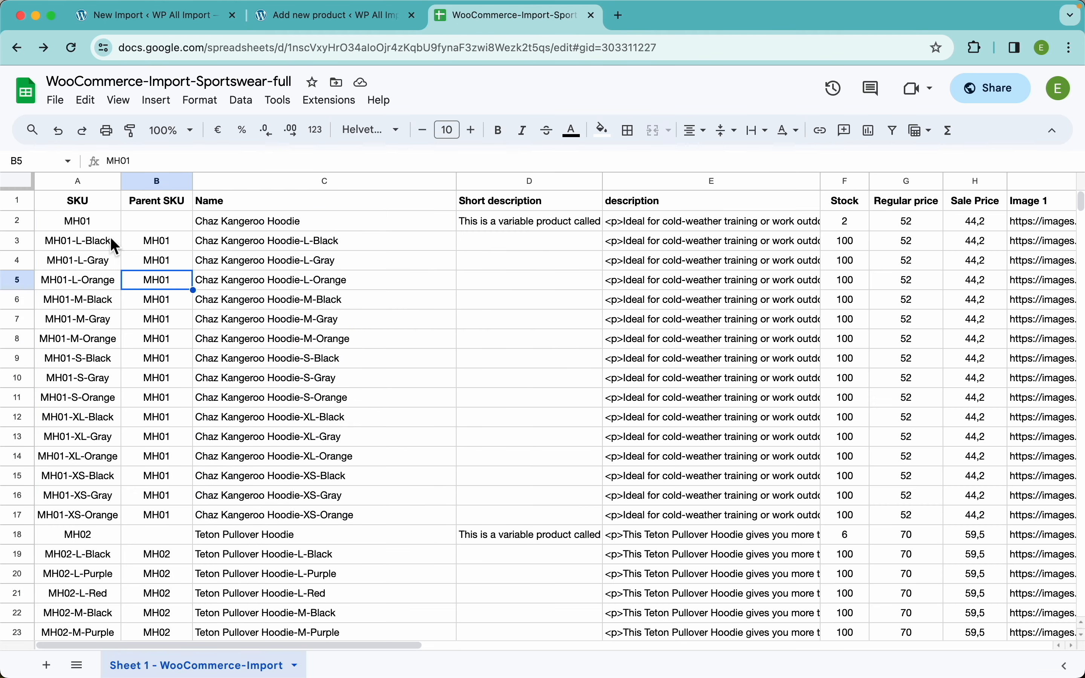
Compare the Chaz Kangeroo Hoodie parent row's SKU in the Google Sheet with the Parent SKU values of its variation rows.
left_click(18, 221)
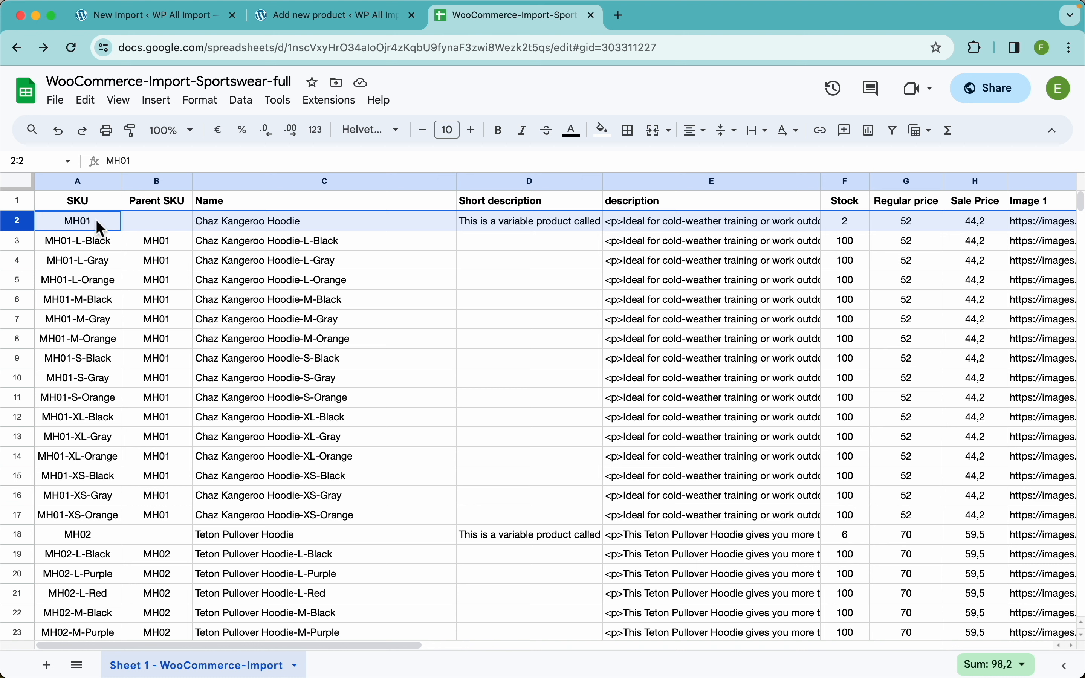
left_click(24, 241)
left_click(162, 242)
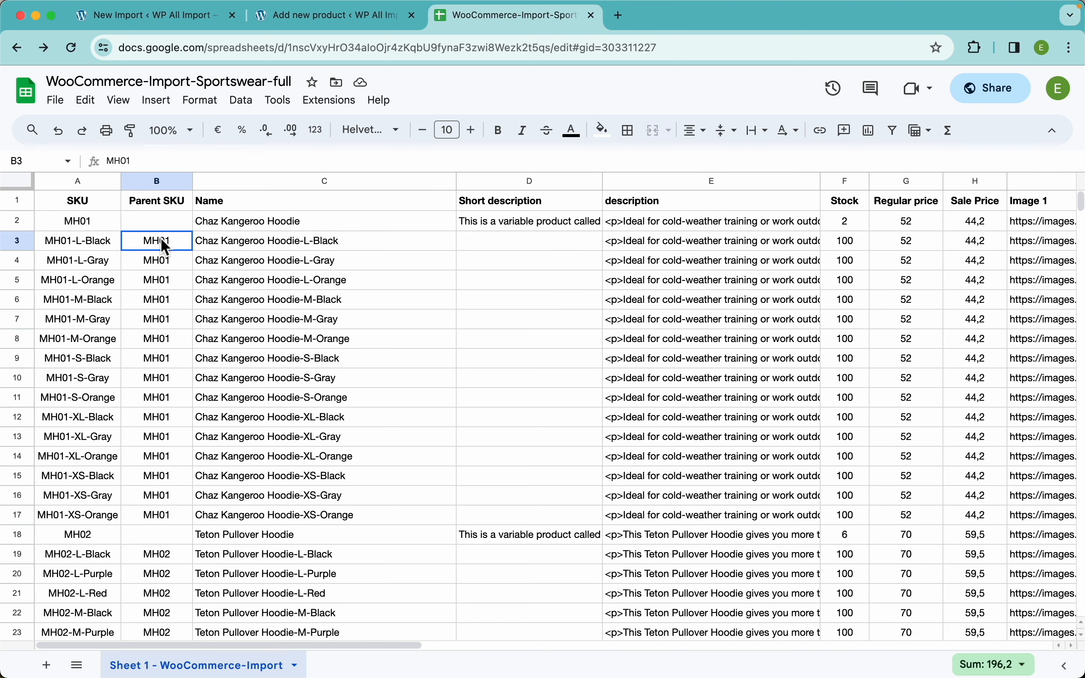
left_click_drag(162, 245, 155, 523)
key("shift+space")
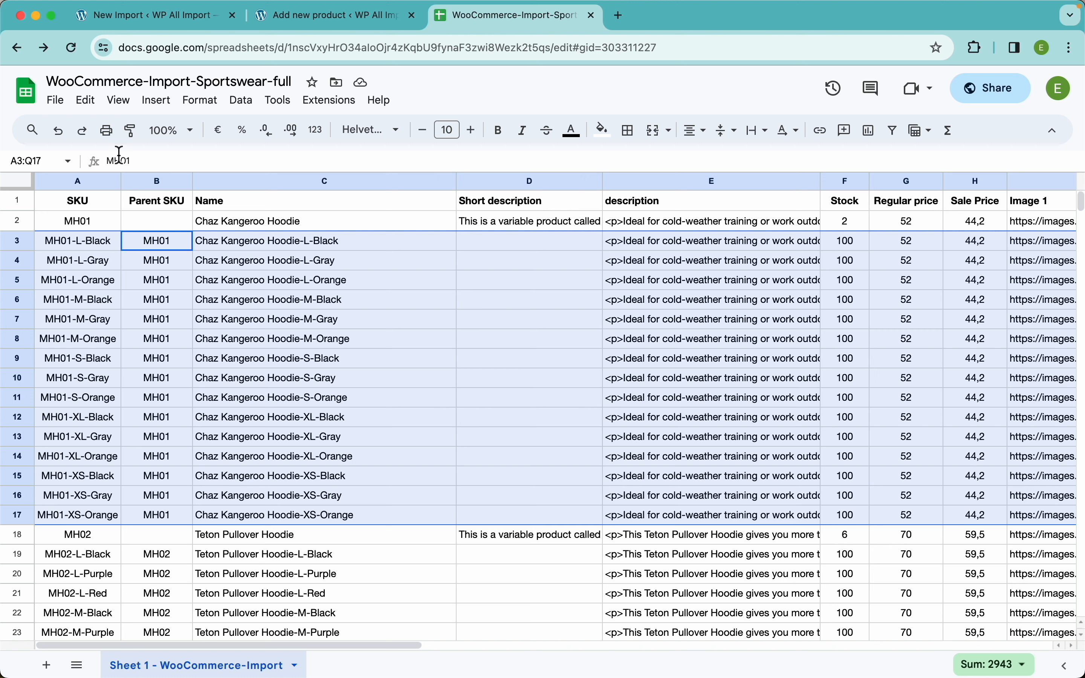
In the import's variation settings, map {sku[1]} as the parent's SKU element and {parentsku[1]} as the variations' Parent SKU element.
left_click(136, 23)
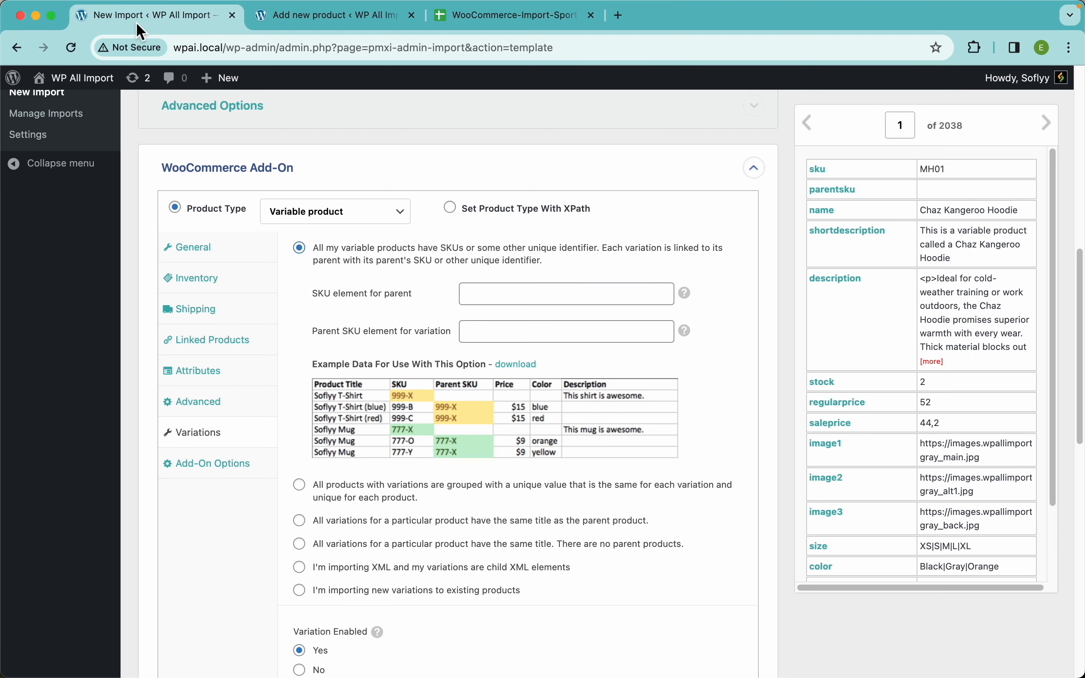
left_click_drag(823, 173, 566, 296)
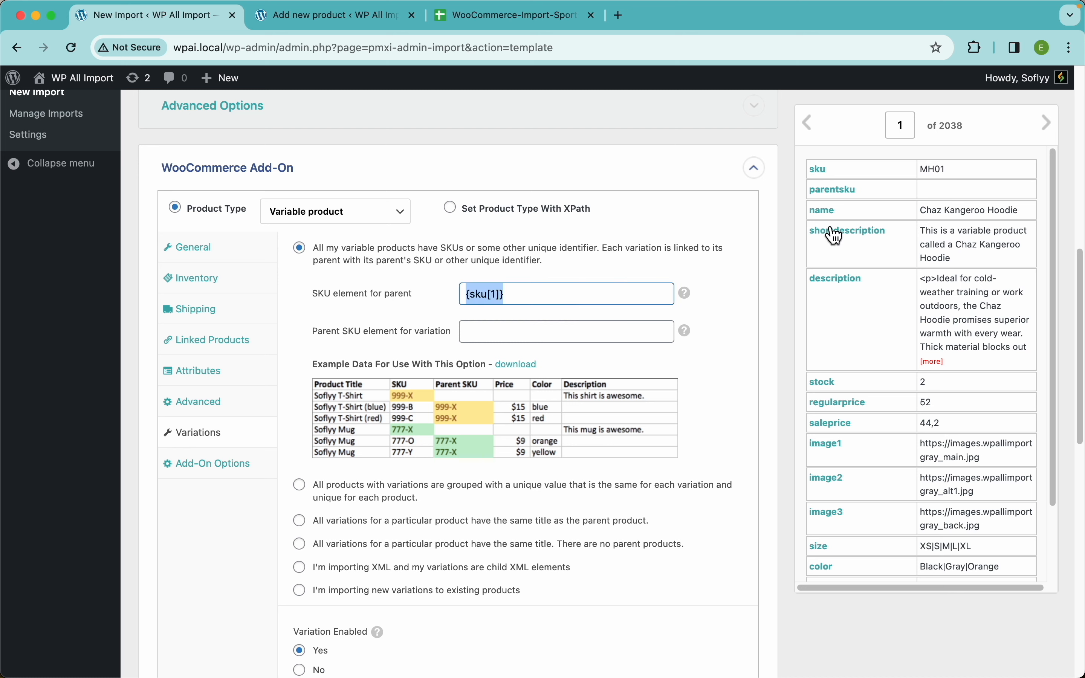
left_click_drag(837, 197, 552, 334)
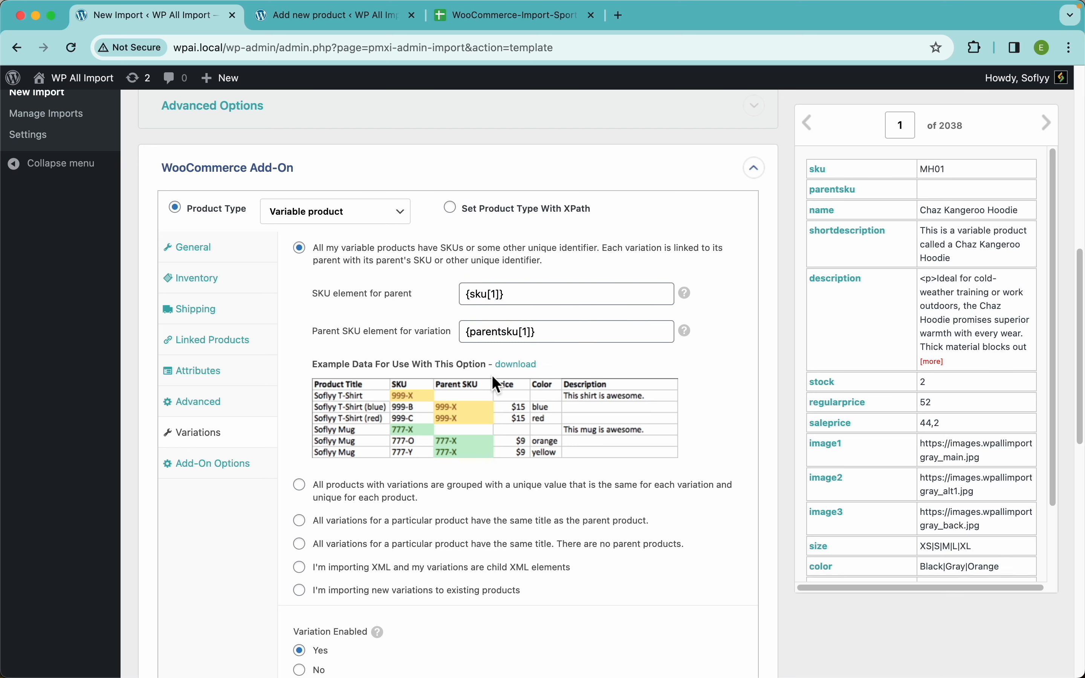
Review the remaining variation settings, especially the option to create products with no variations as simple products.
scroll(601, 366, "down", 3)
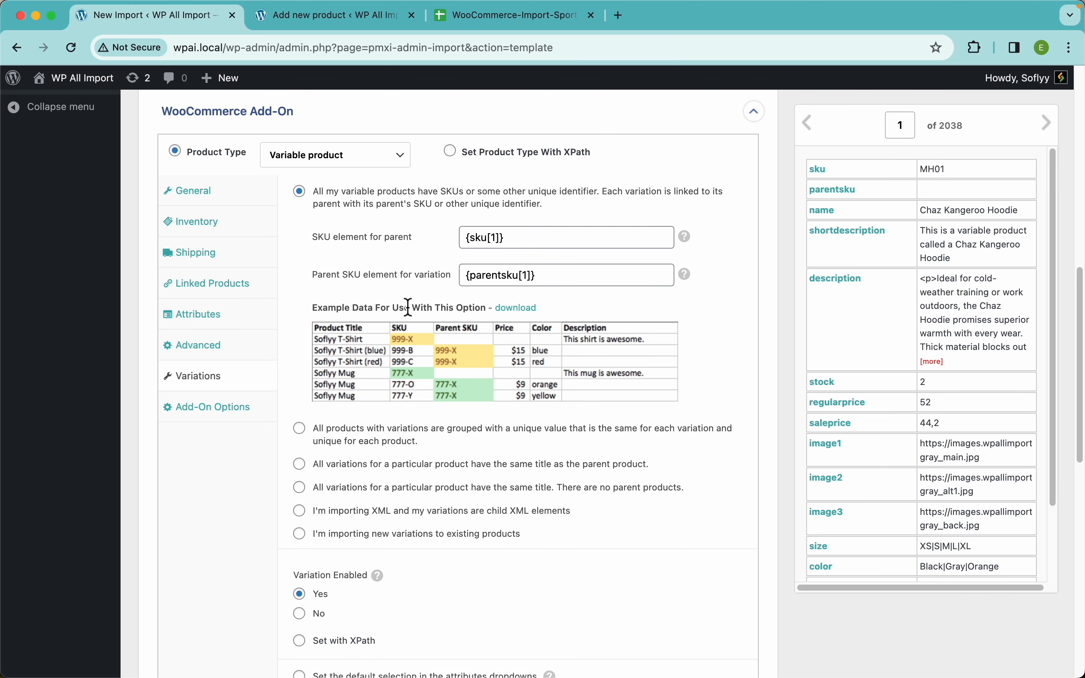
scroll(628, 449, "down", 10)
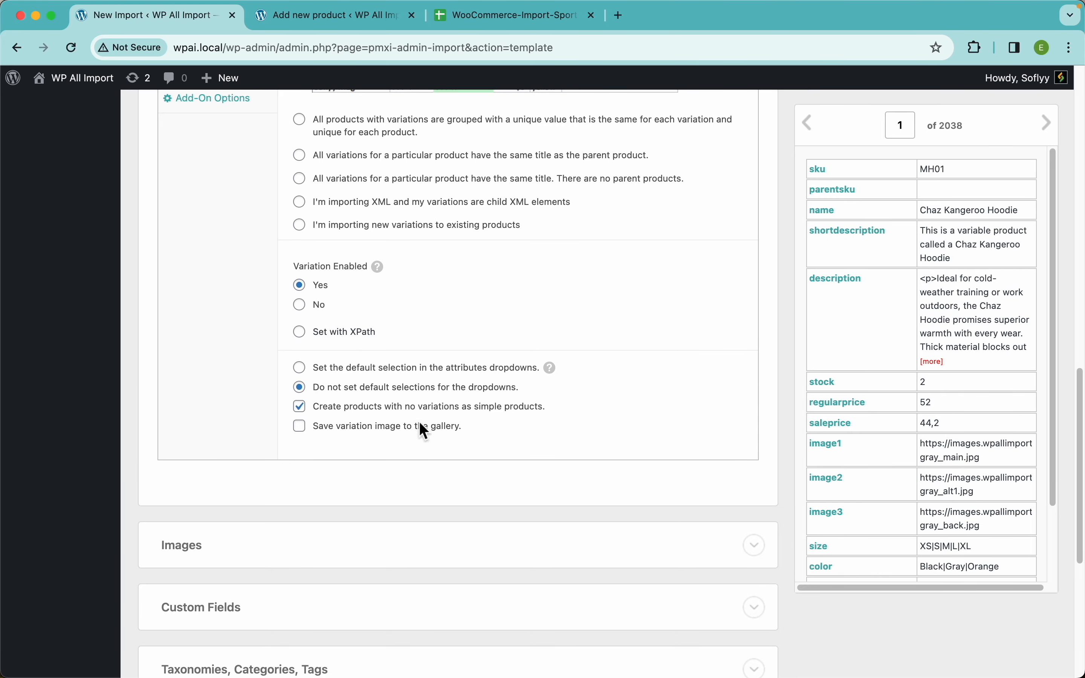
scroll(425, 433, "up", 5)
scroll(425, 433, "up", 2)
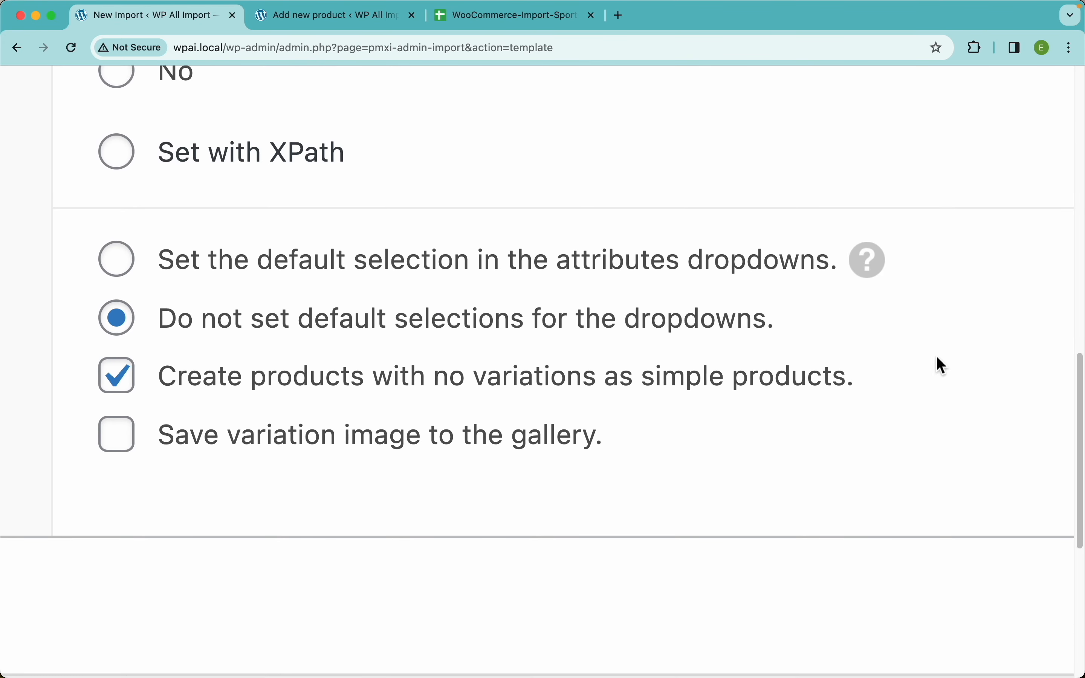
double_click(893, 382)
scroll(788, 391, "down", 5)
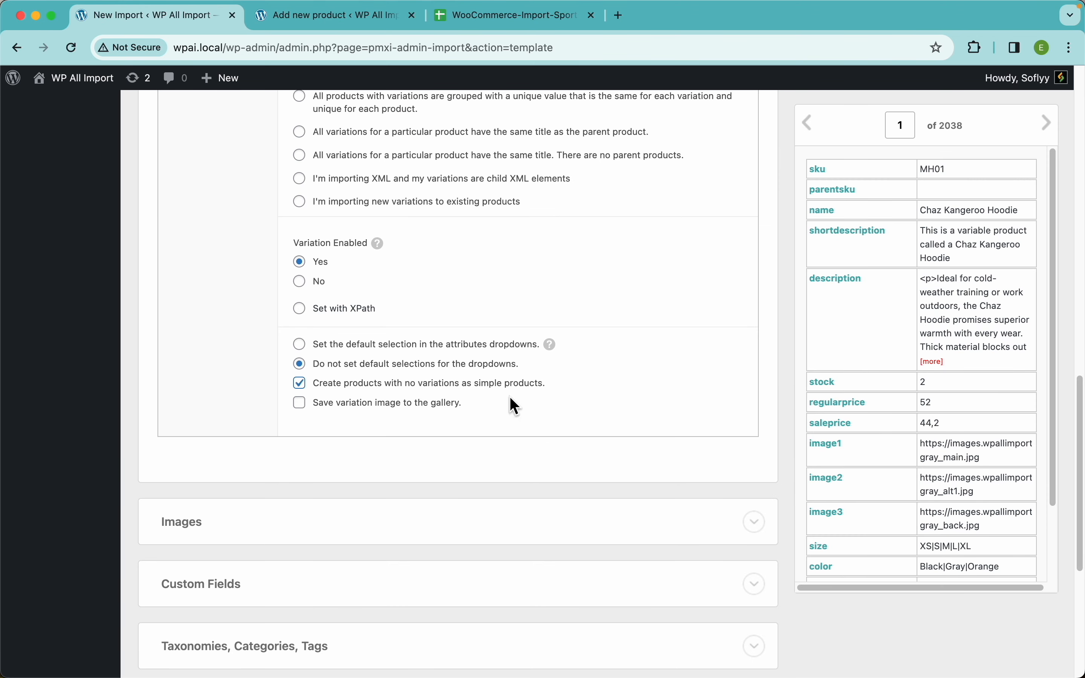
left_click_drag(548, 384, 243, 390)
left_click(243, 388)
scroll(389, 345, "up", 8)
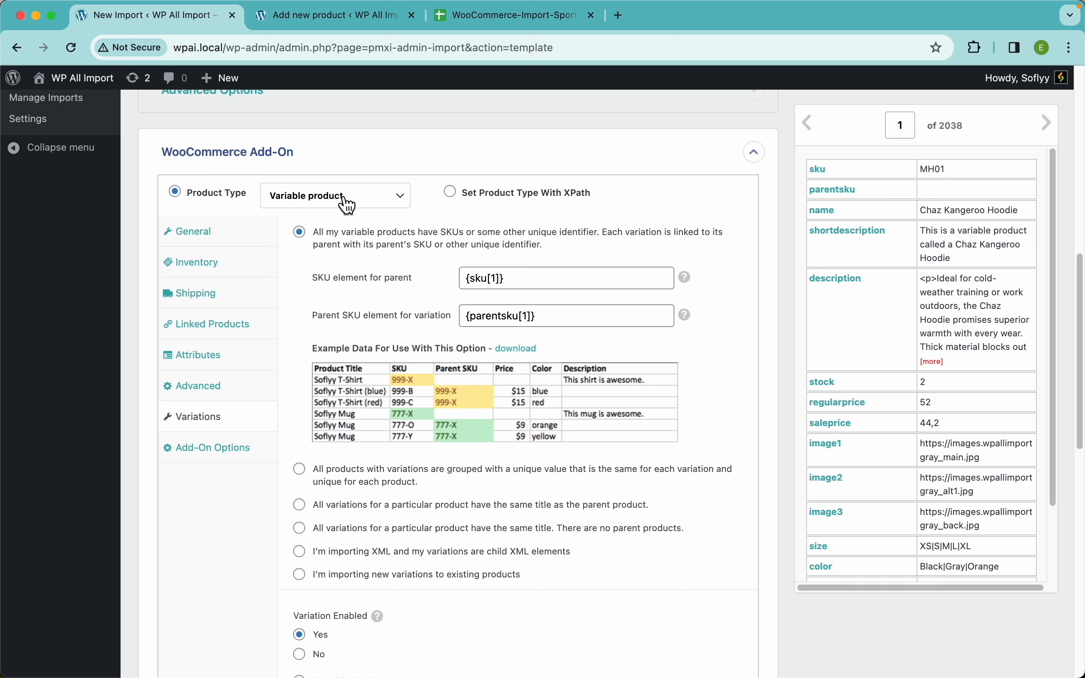
In the import's Images section, map {image1[1]}, {image2[1]} and {image3[1]} as externally hosted image URLs, one per line.
scroll(495, 445, "down", 10)
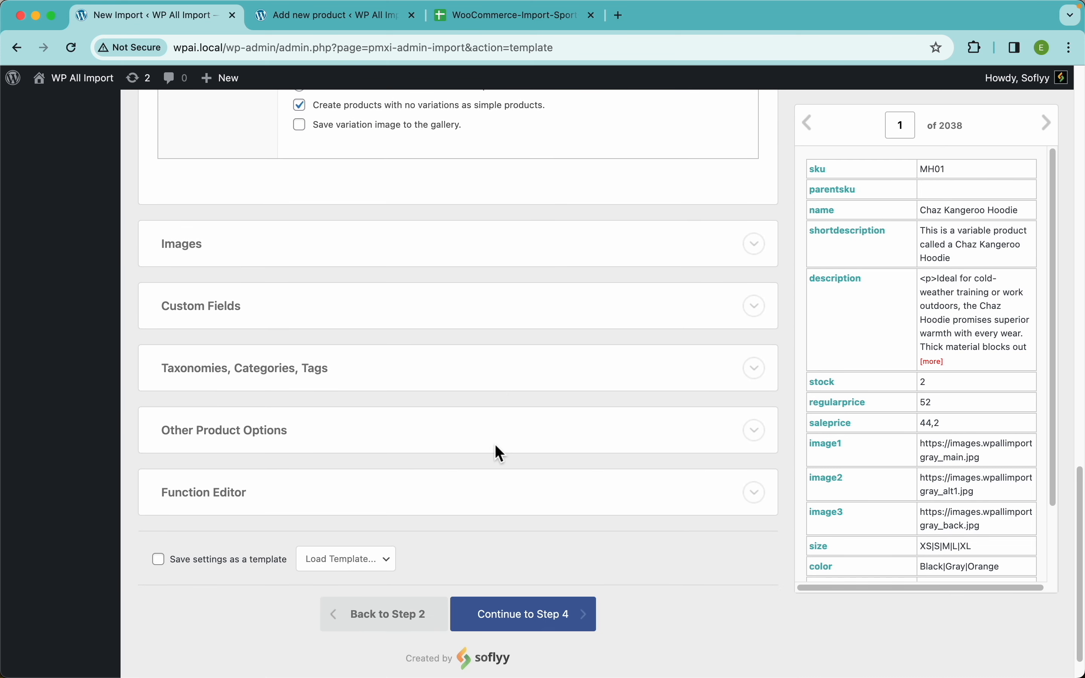
left_click(259, 257)
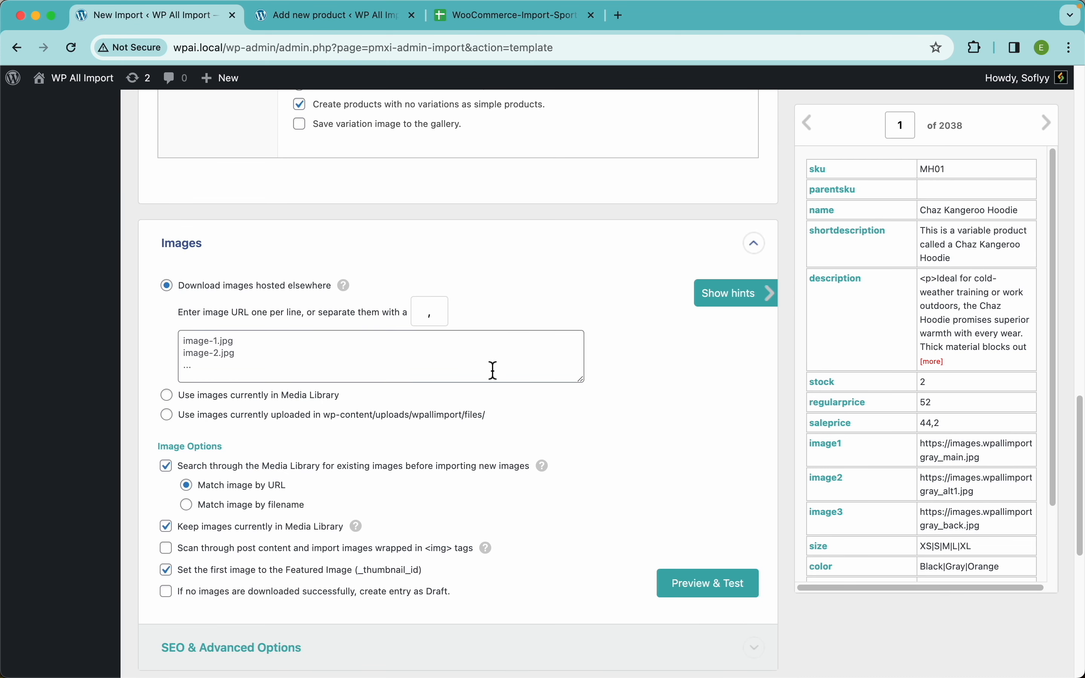
scroll(657, 469, "down", 3)
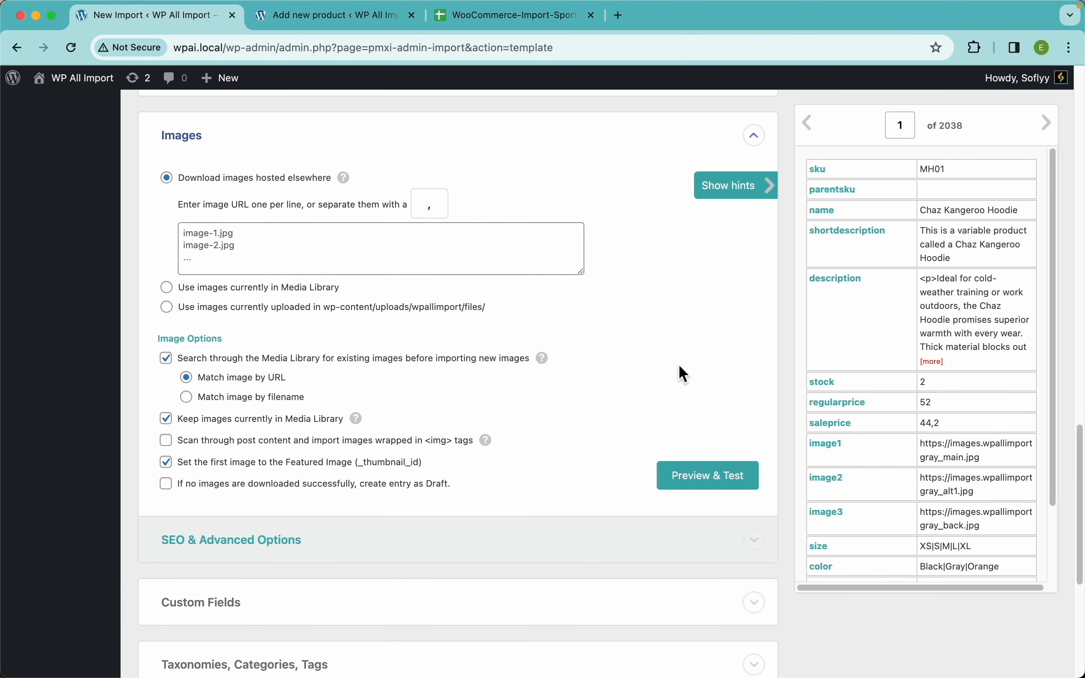
left_click(472, 248)
left_click_drag(828, 445, 489, 257)
key("Right")
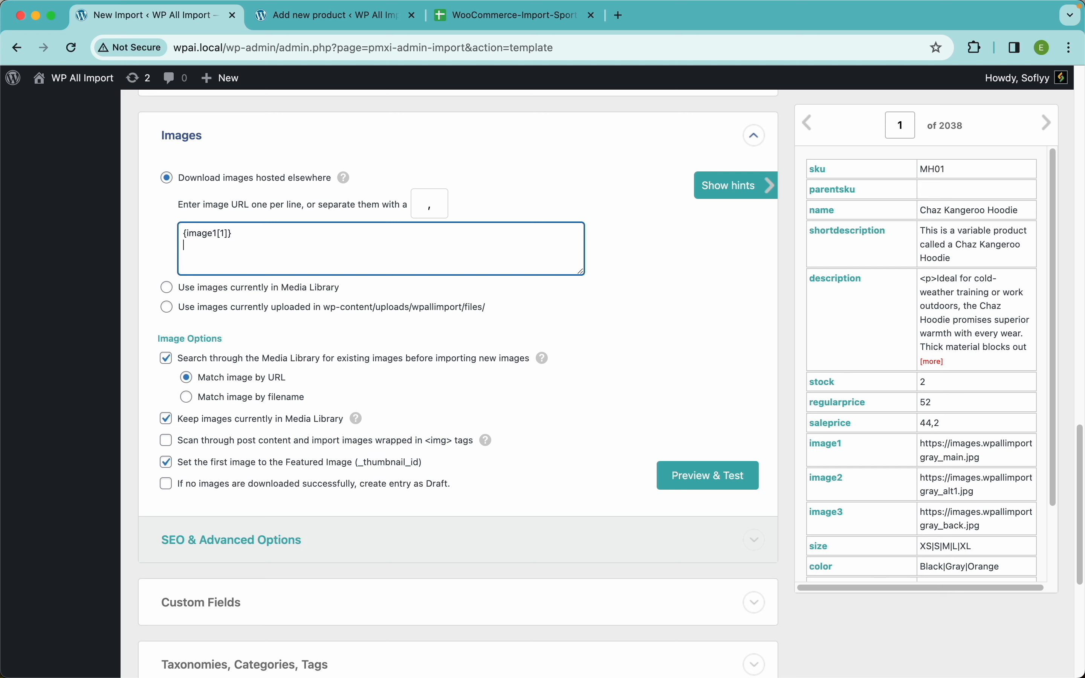
left_click_drag(830, 483, 393, 273)
key("Right")
left_click_drag(835, 526, 211, 262)
left_click(728, 329)
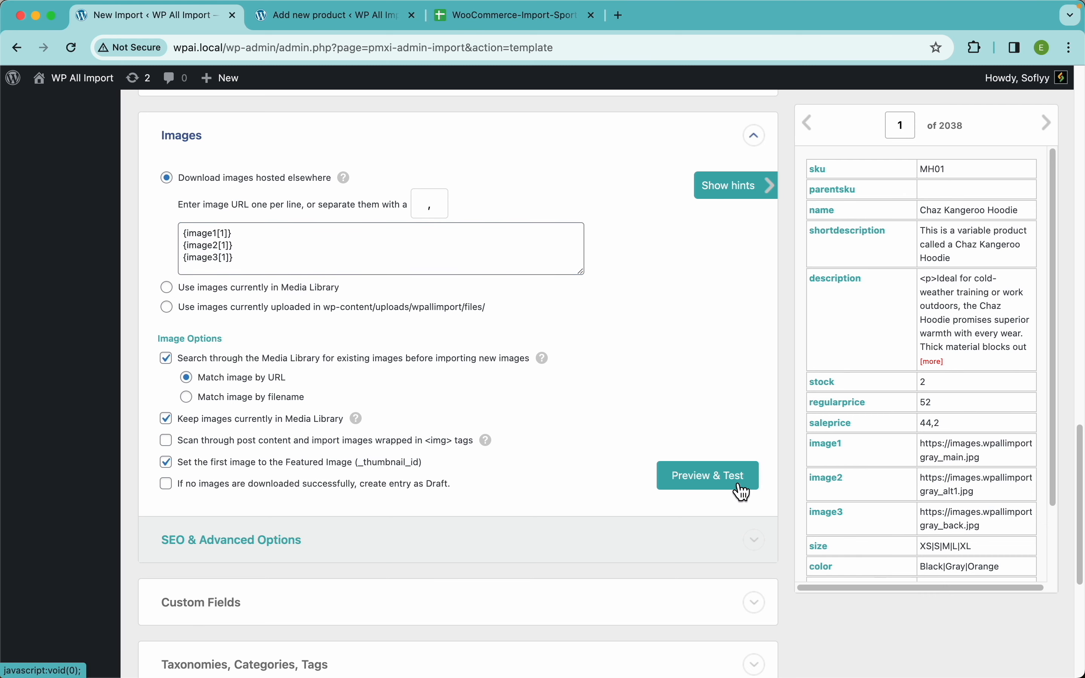
Preview the first record's images and test that the one-per-line URLs can be downloaded.
left_click(743, 492)
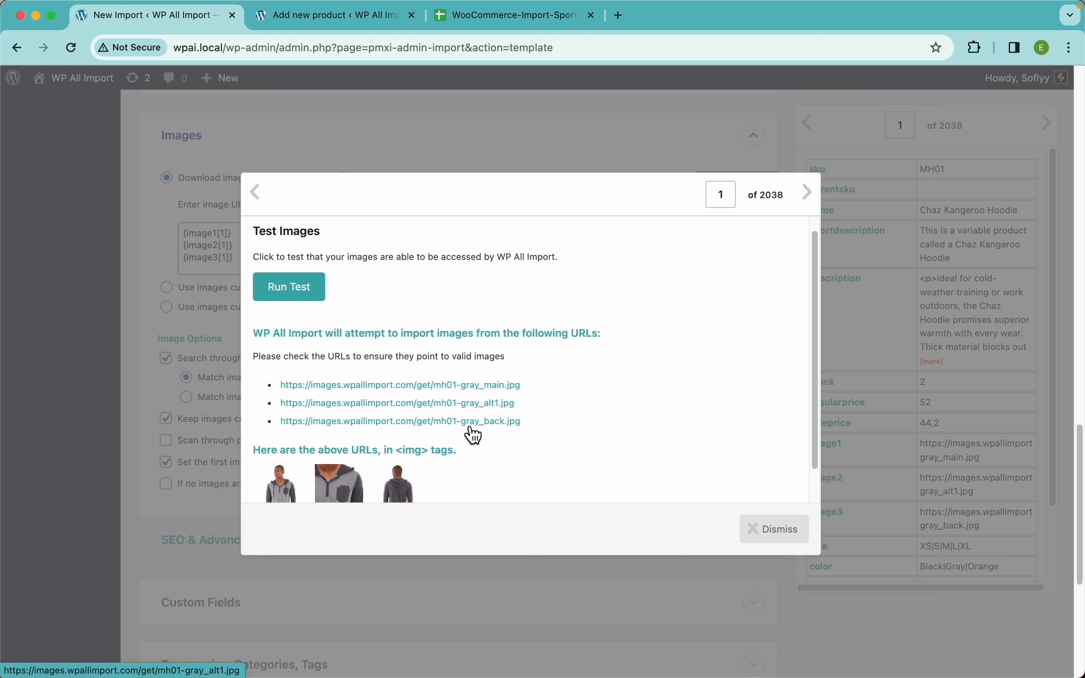
scroll(471, 431, "down", 2)
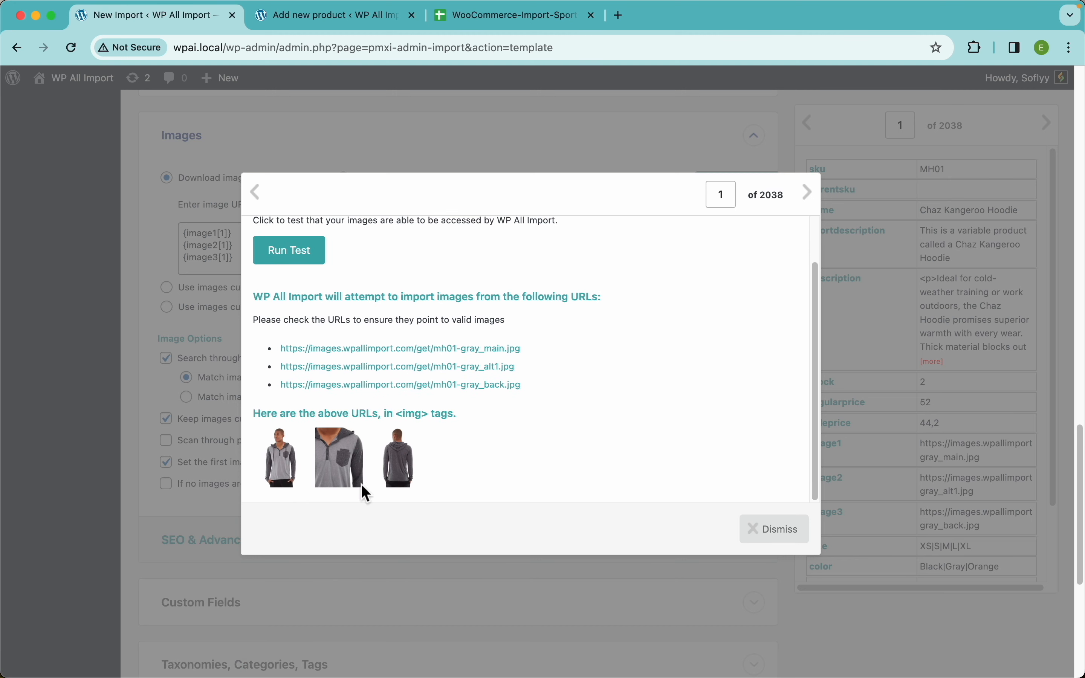
scroll(387, 412, "up", 2)
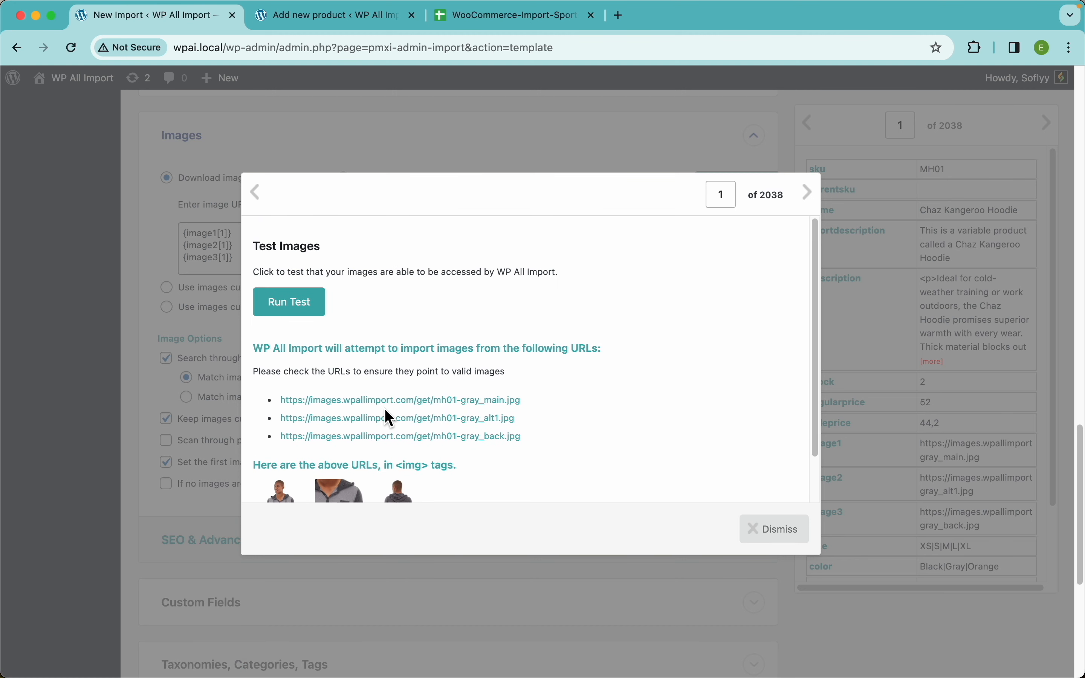
left_click(305, 315)
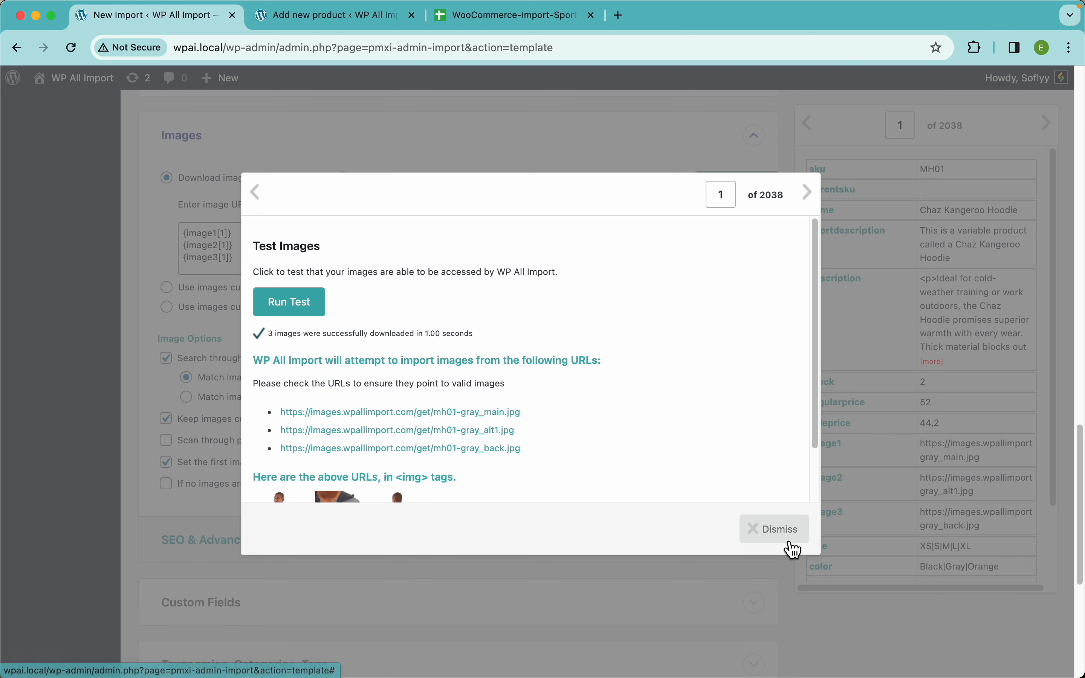
left_click(785, 543)
Rewrite the image URL mapping as a single comma-separated line: {image1[1]}, {image2[1]}, {image3[1]}.
left_click(264, 239)
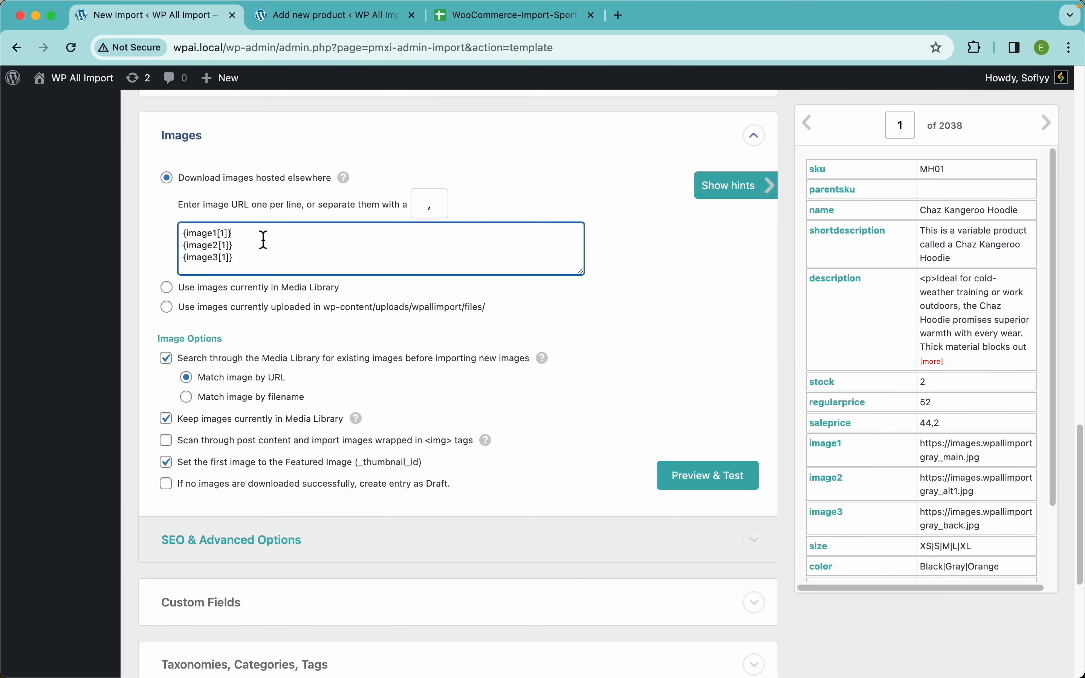
key("Delete")
type(",")
key("BackSpace")
type(", {image2[1]}, {image3[1")
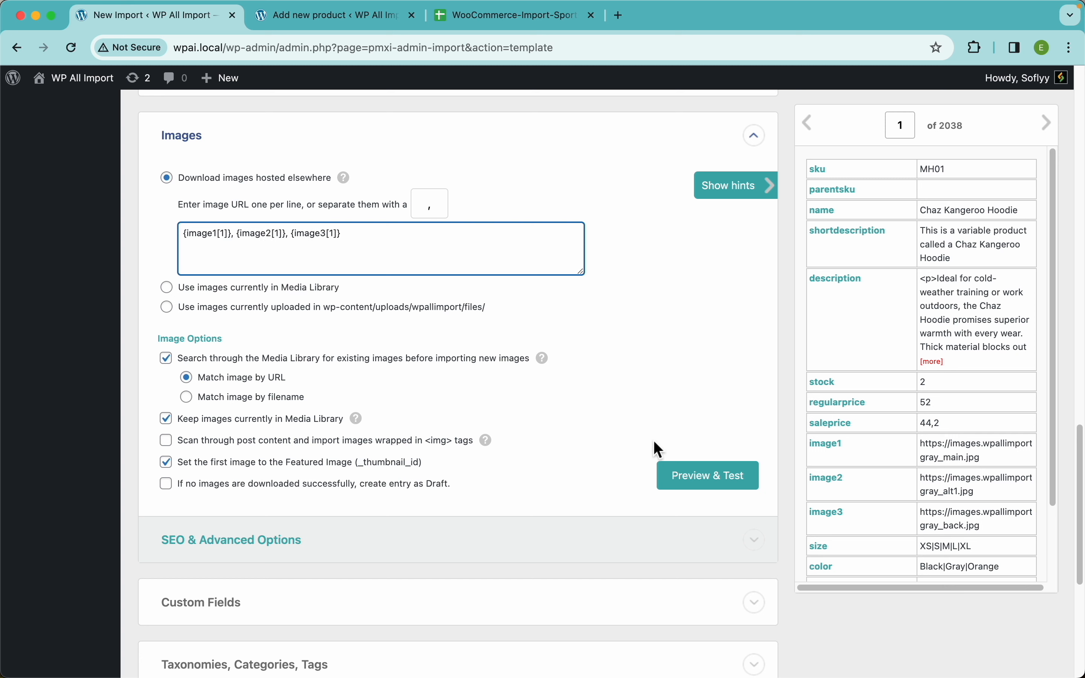
Run the image download test again on the first record with the comma-separated URL mapping.
left_click(719, 485)
scroll(432, 408, "down", 2)
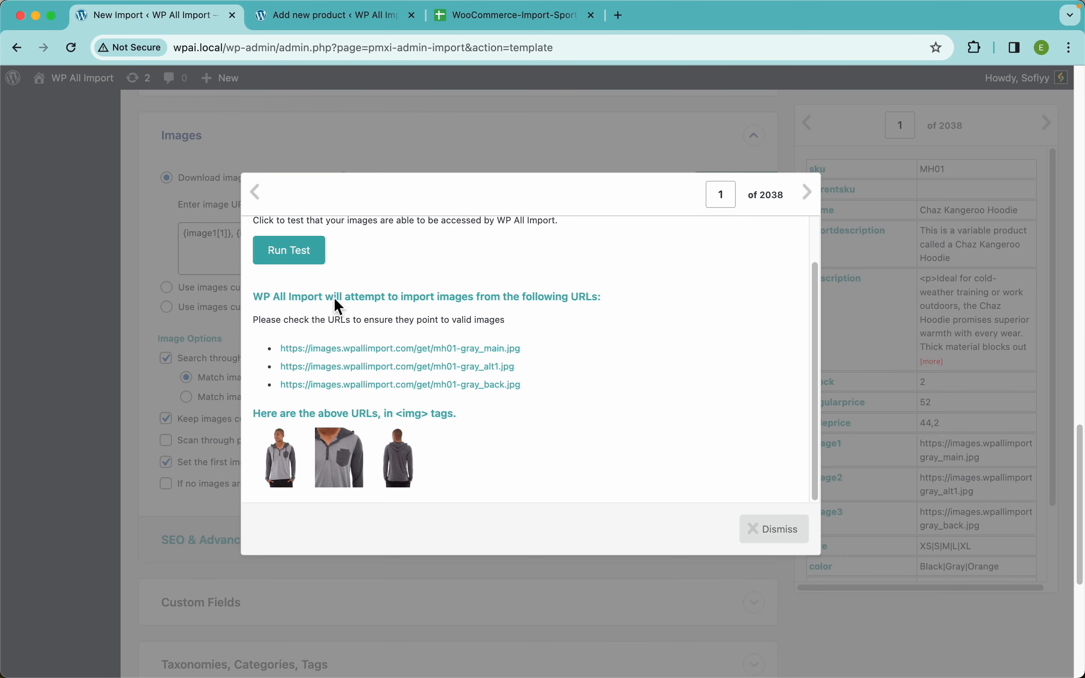
left_click(306, 255)
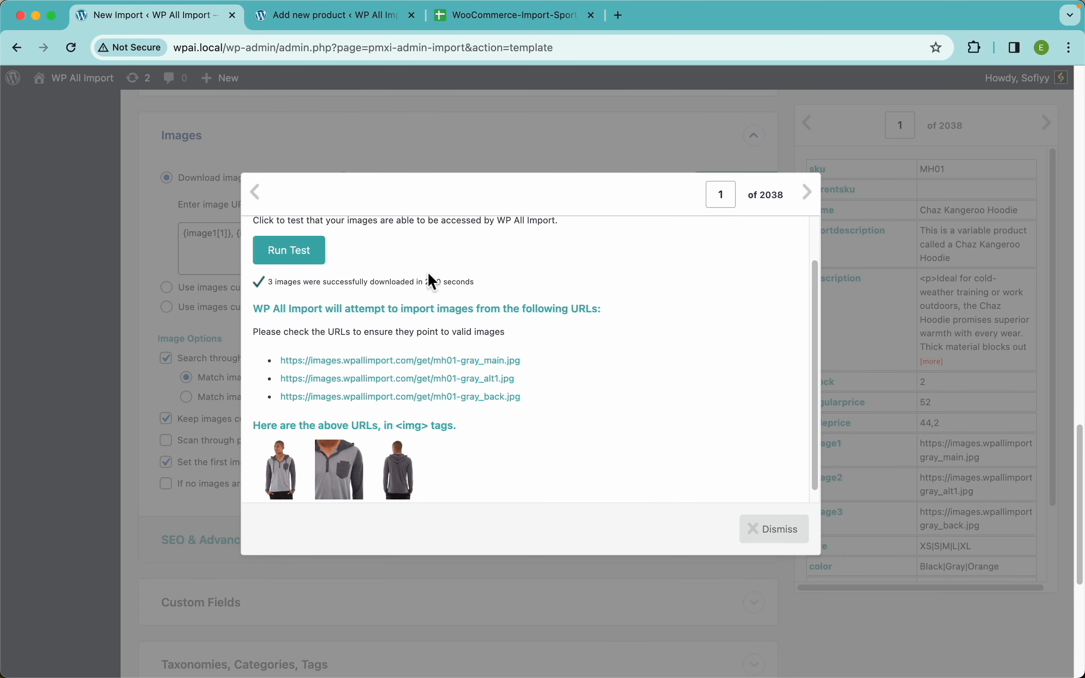
left_click(787, 537)
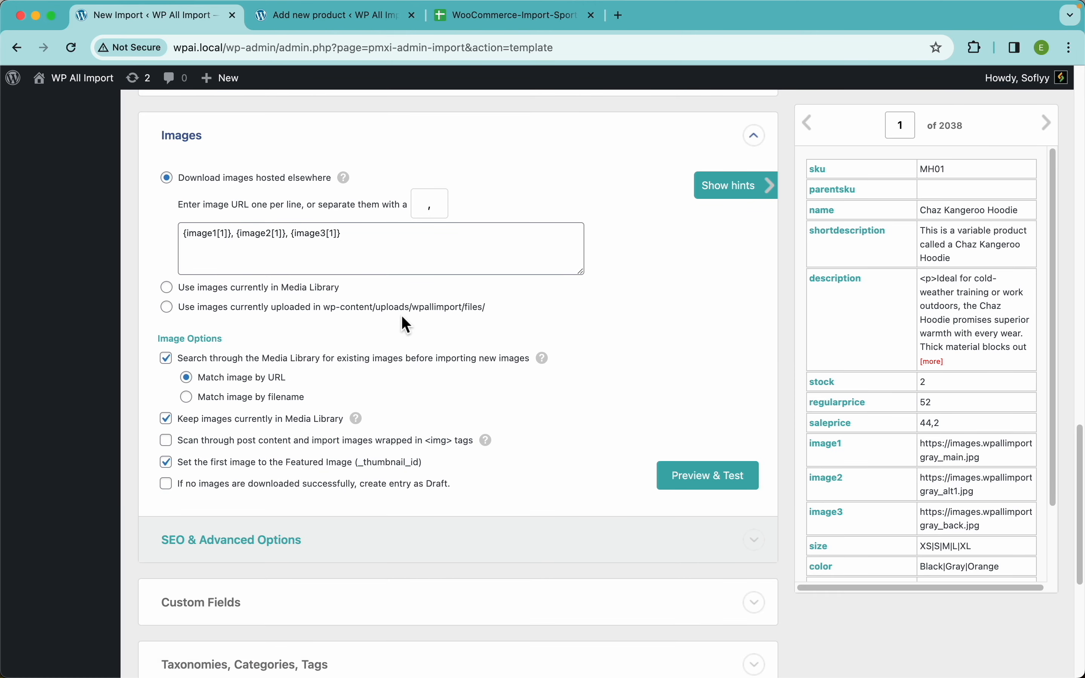
Review the image options, including matching existing images by URL or filename, alongside the first record's image and color data.
scroll(545, 358, "down", 2)
scroll(550, 386, "down", 1)
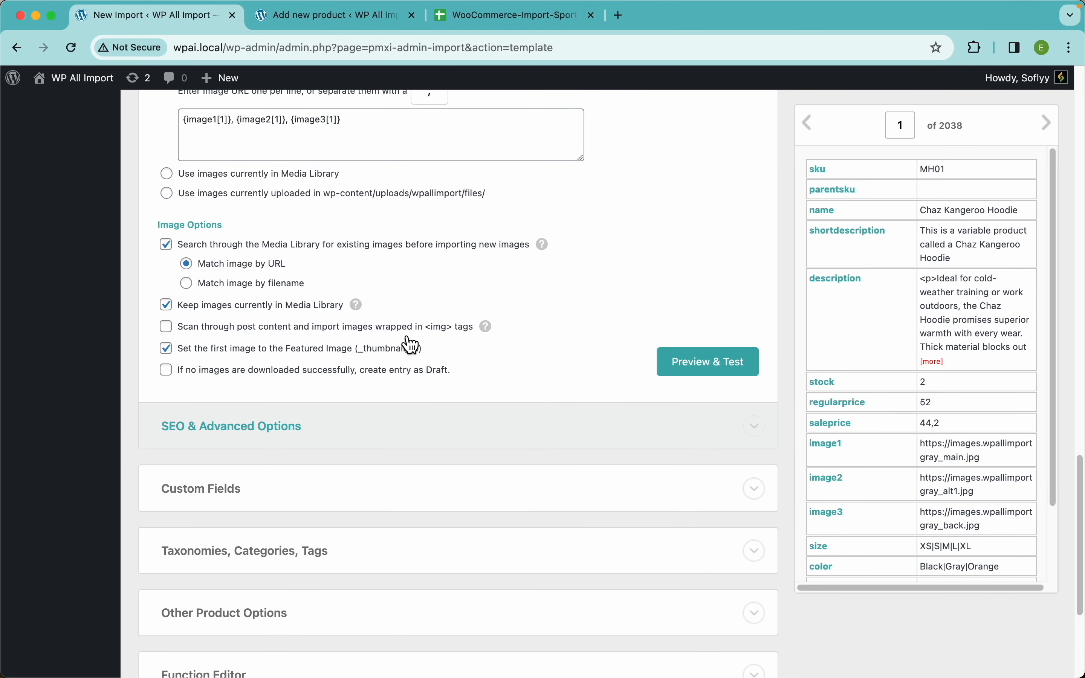
mouse_move(547, 248)
scroll(898, 398, "down", 2)
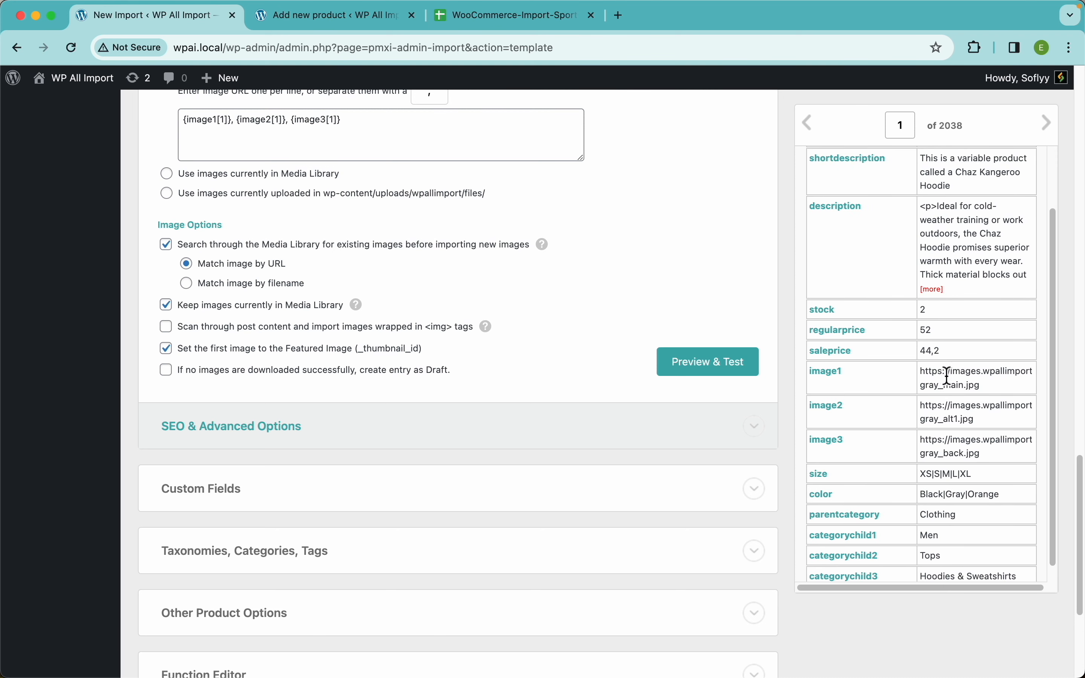
left_click(268, 290)
left_click(271, 269)
double_click(990, 498)
scroll(538, 368, "down", 3)
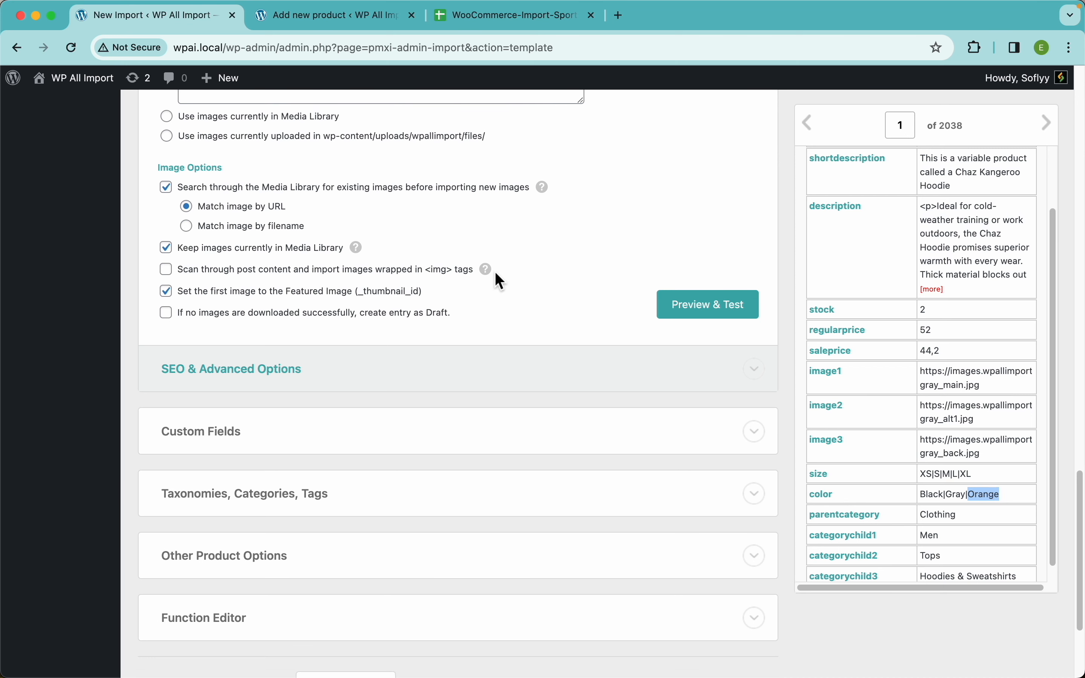
scroll(497, 274, "down", 1)
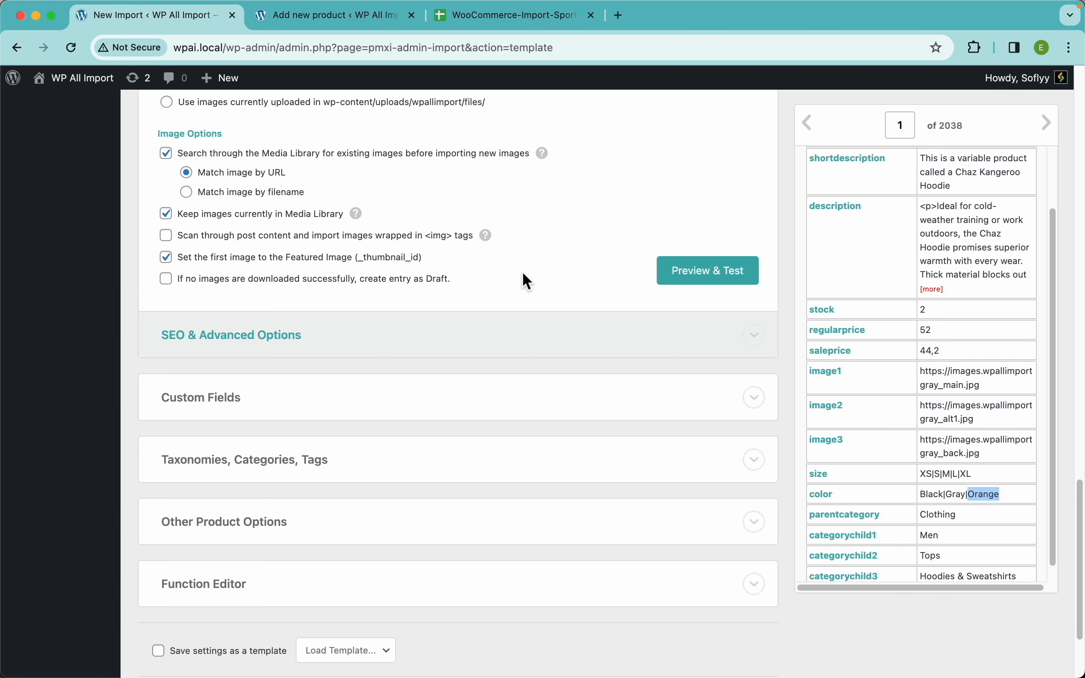
Preview the first record's three images once more without running the download test.
left_click(701, 271)
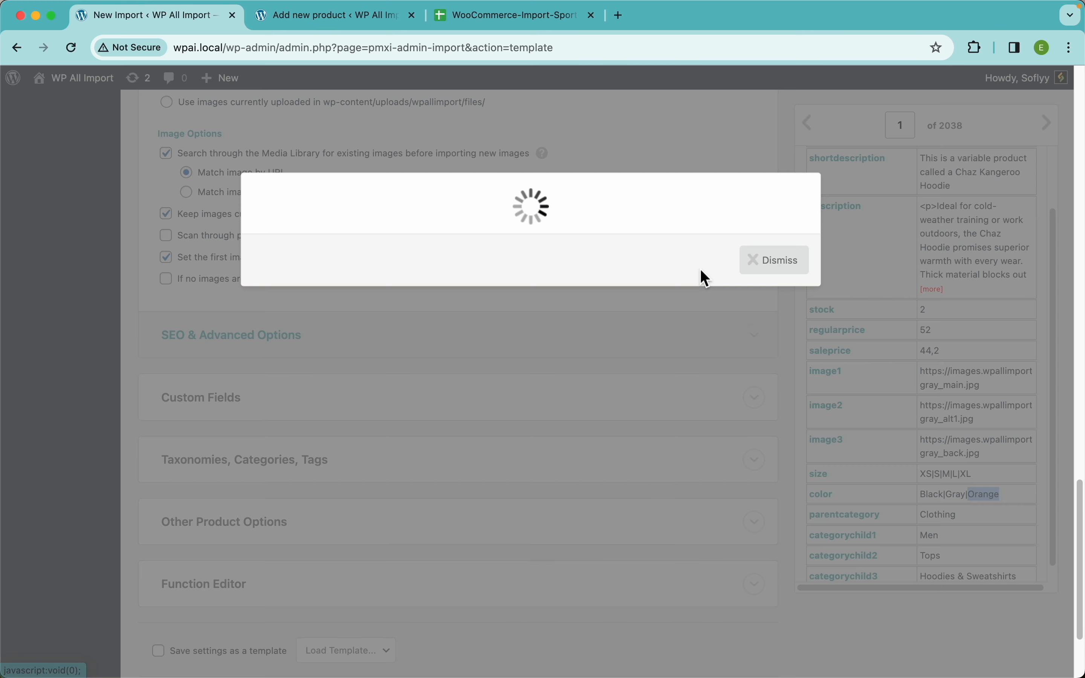
scroll(288, 448, "up", 5, "ctrl")
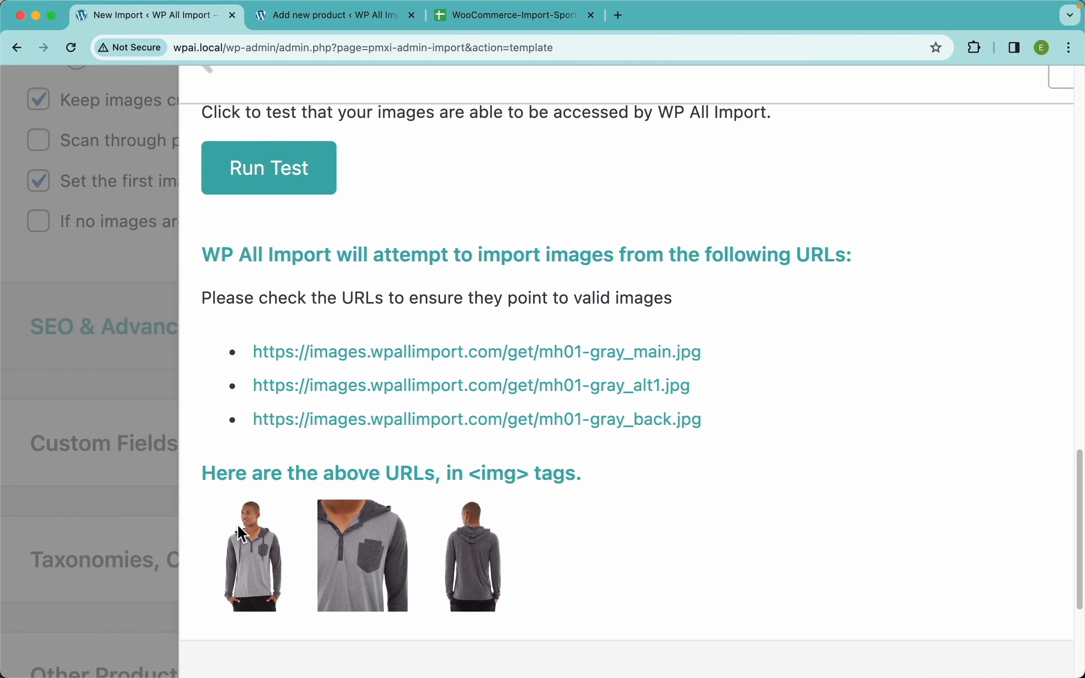
scroll(420, 403, "down", 5, "ctrl")
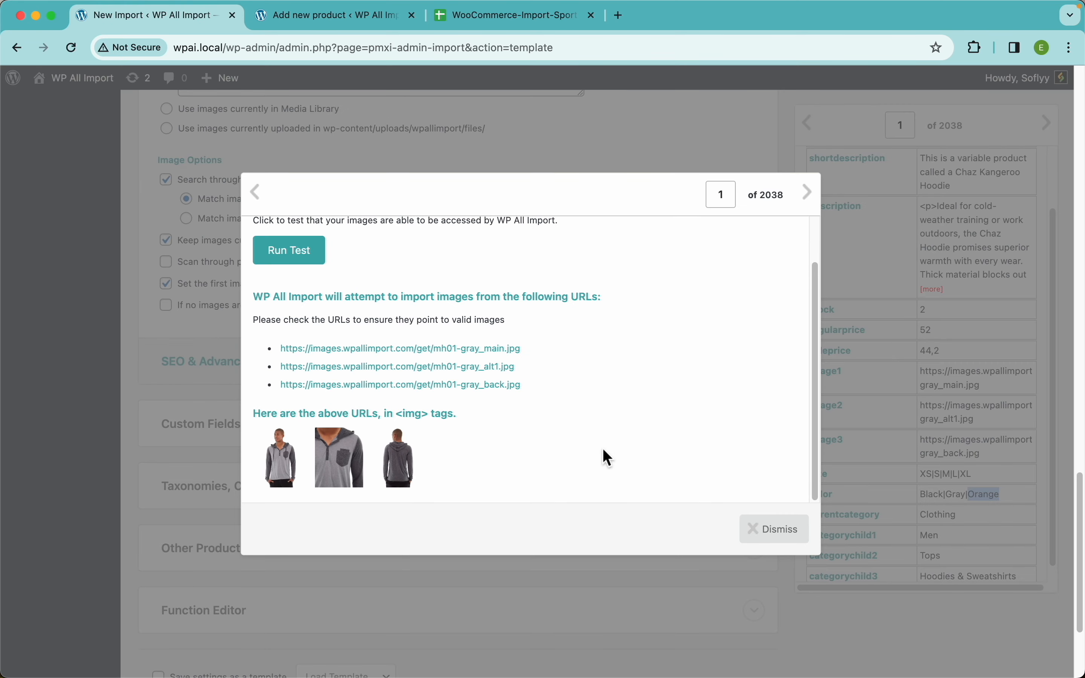
left_click(769, 534)
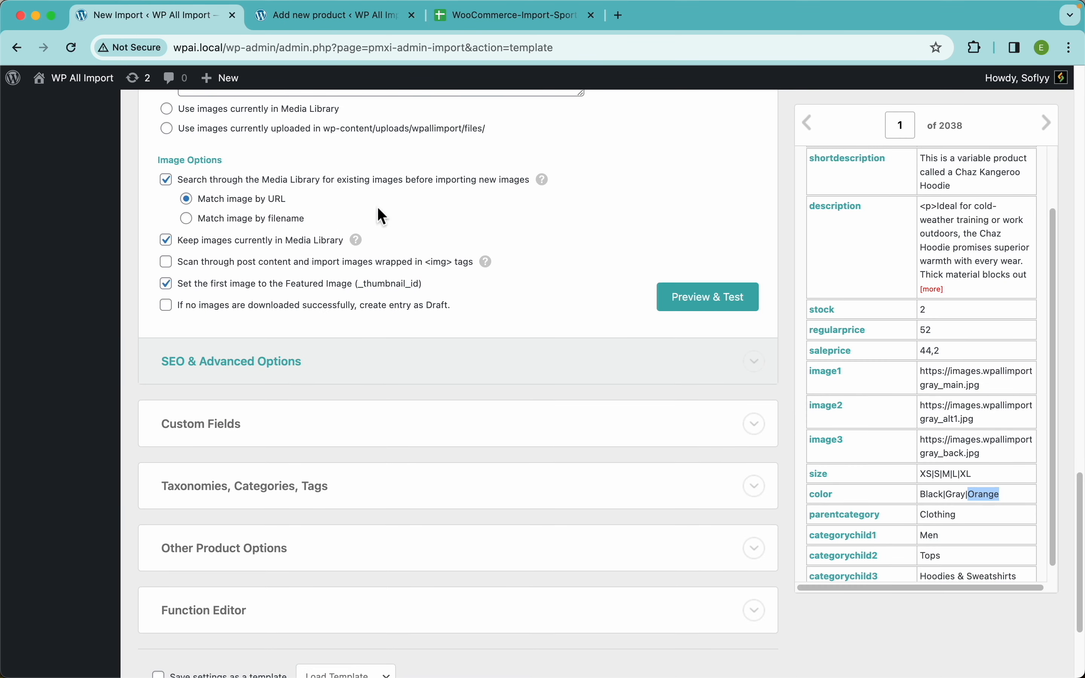
Expand the Taxonomies, Categories, Tags section of the import template and enable product categories.
scroll(524, 314, "down", 3)
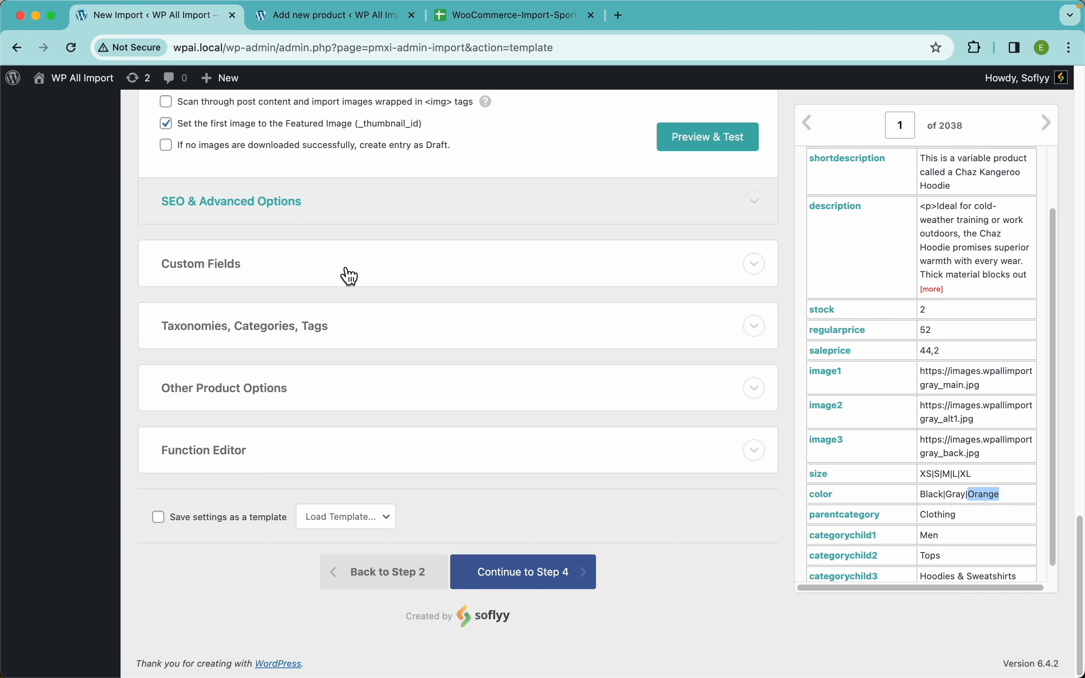
scroll(521, 310, "up", 2)
scroll(403, 327, "down", 2)
left_click(287, 334)
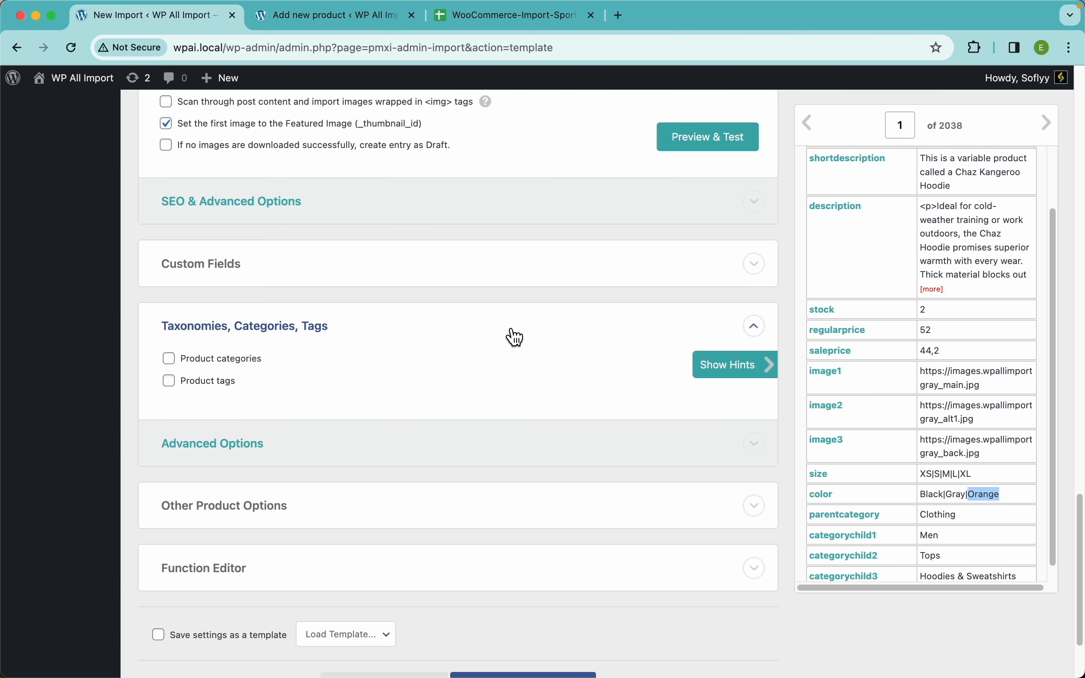
scroll(511, 334, "down", 2)
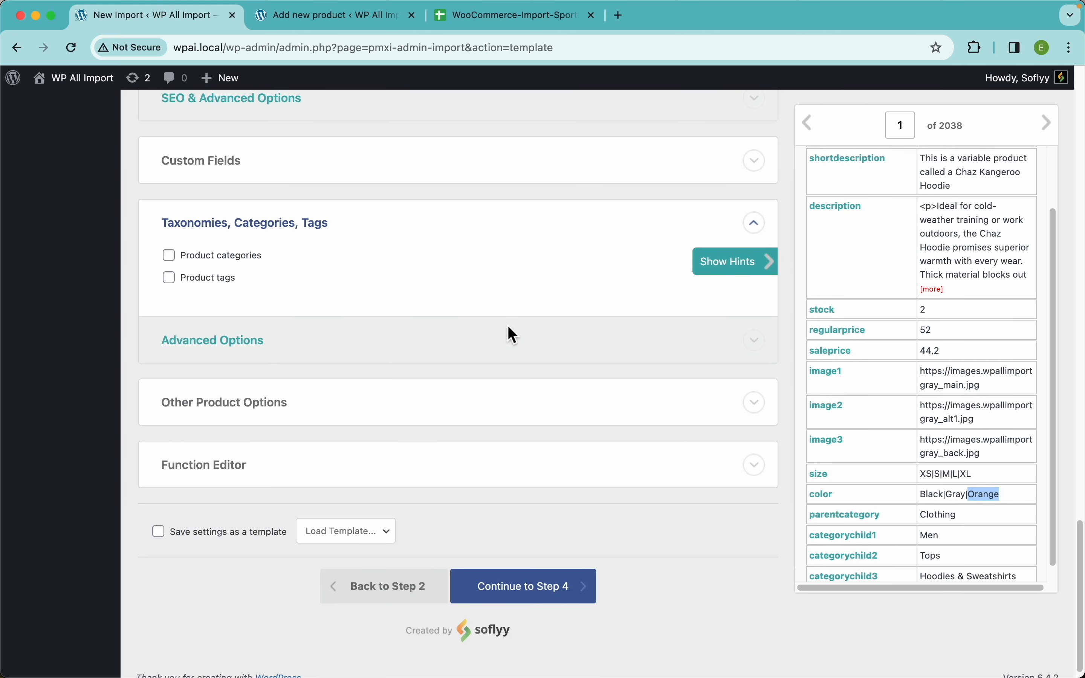
left_click(241, 265)
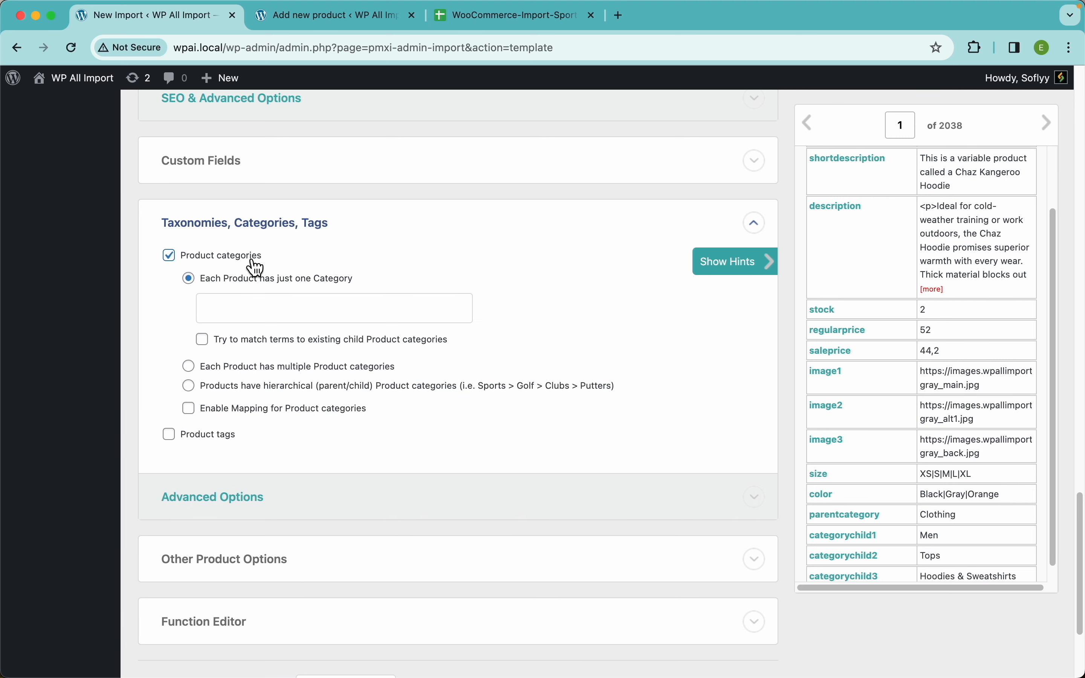
Check the record's category fields and set products to have hierarchical (parent/child) product categories.
scroll(950, 480, "down", 1)
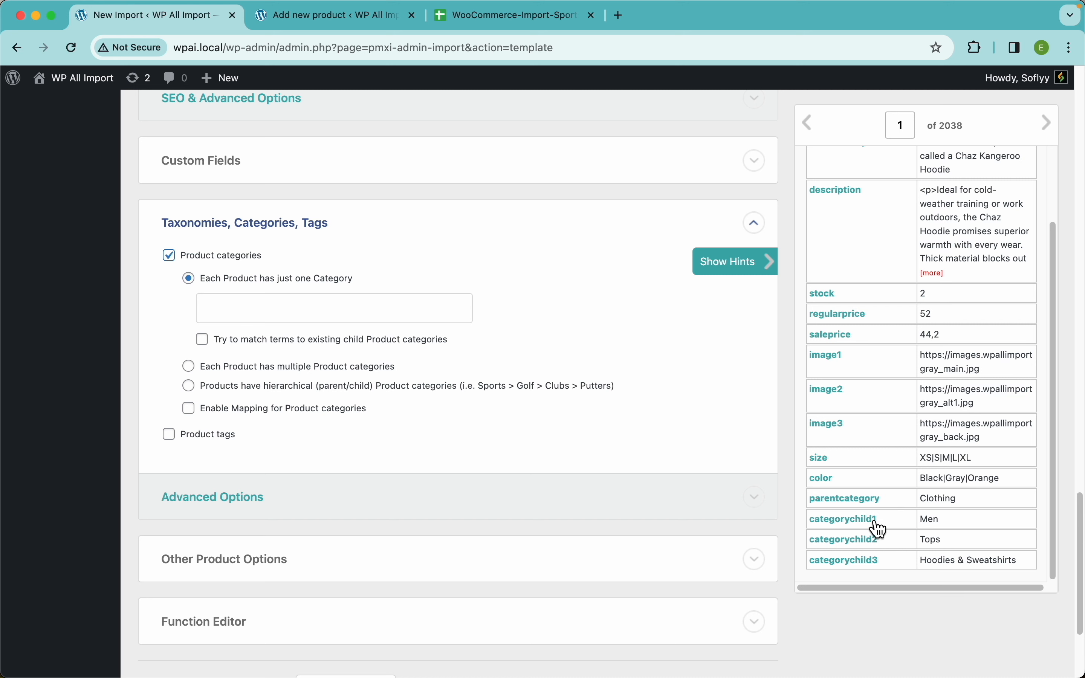
scroll(861, 526, "up", 5)
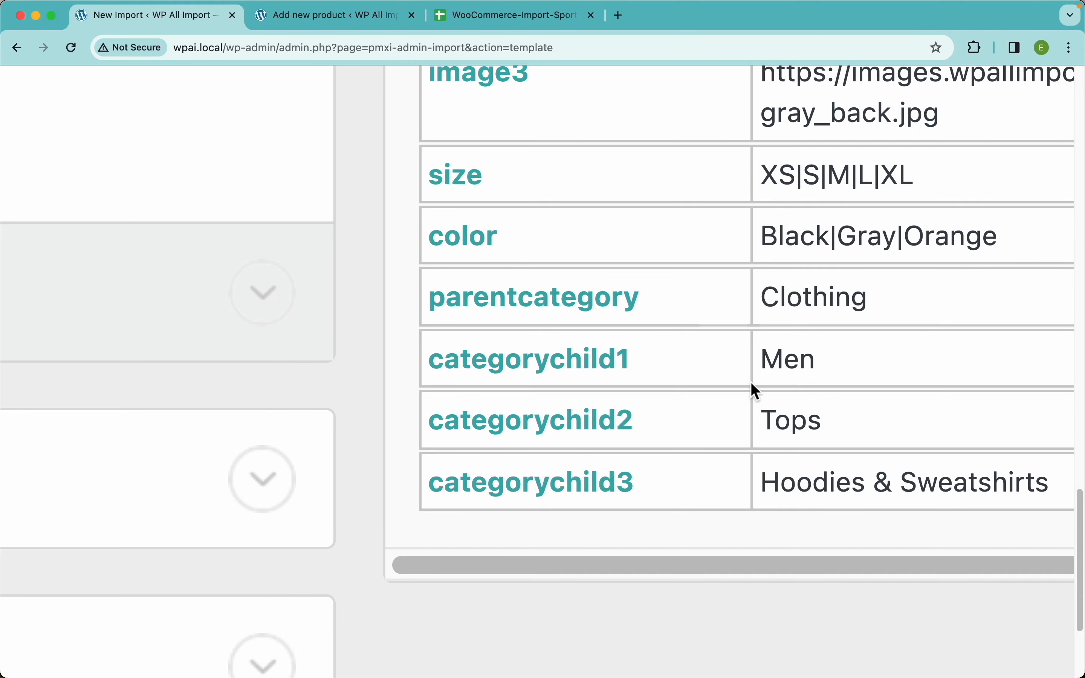
scroll(751, 383, "down", 5)
left_click(250, 241)
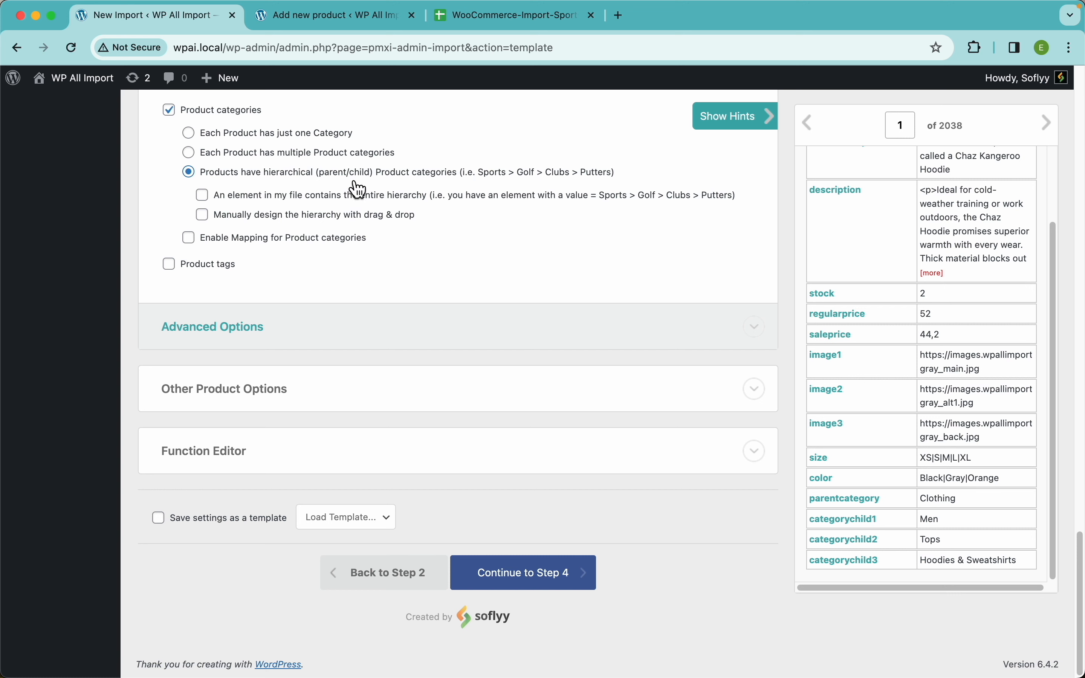
Manually design a four-level category hierarchy nesting {parentcategory[1]}, {categorychild1[1]}, {categorychild2[1]} and {categorychild3[1]}.
left_click(266, 220)
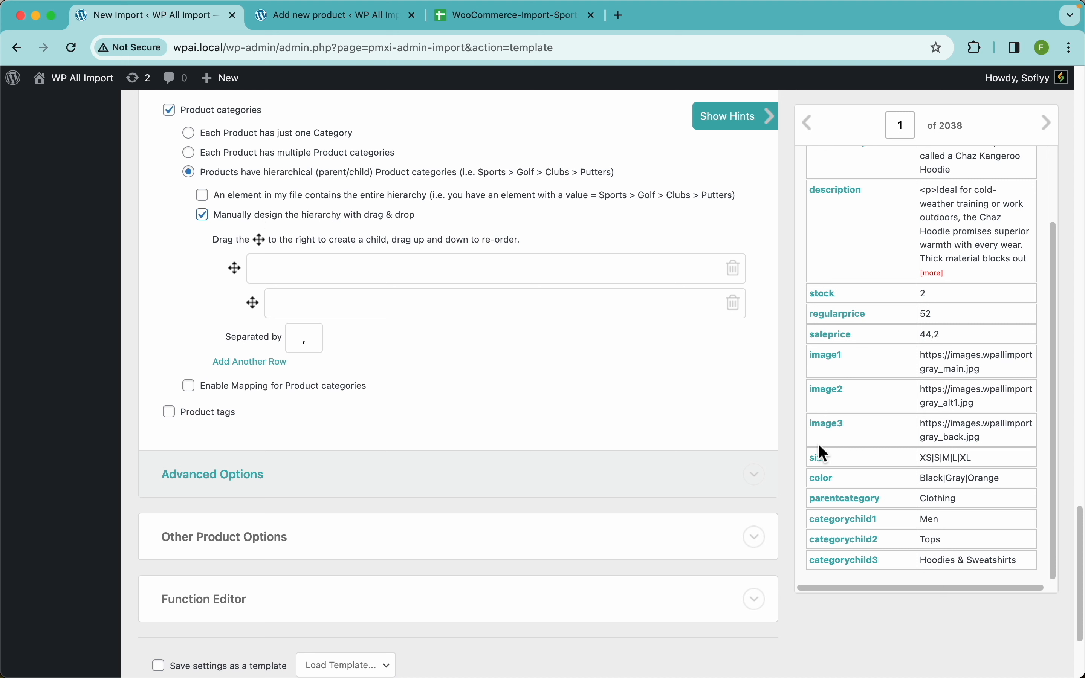
left_click_drag(849, 509, 485, 271)
left_click_drag(850, 522, 493, 316)
left_click(260, 363)
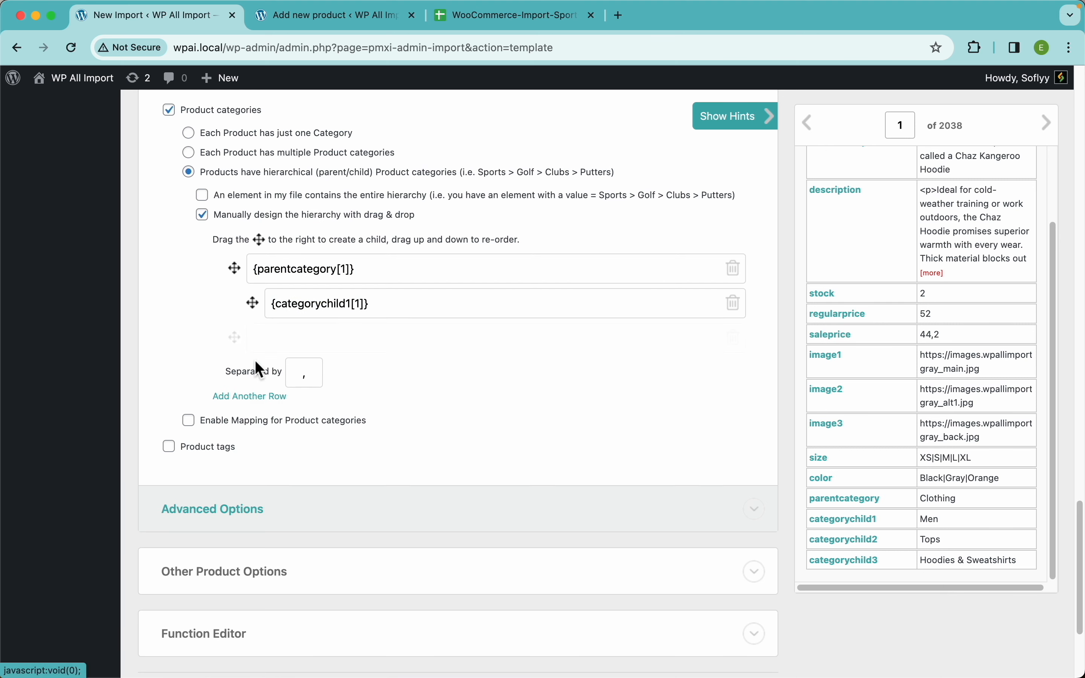
left_click(268, 400)
left_click_drag(240, 350, 314, 370)
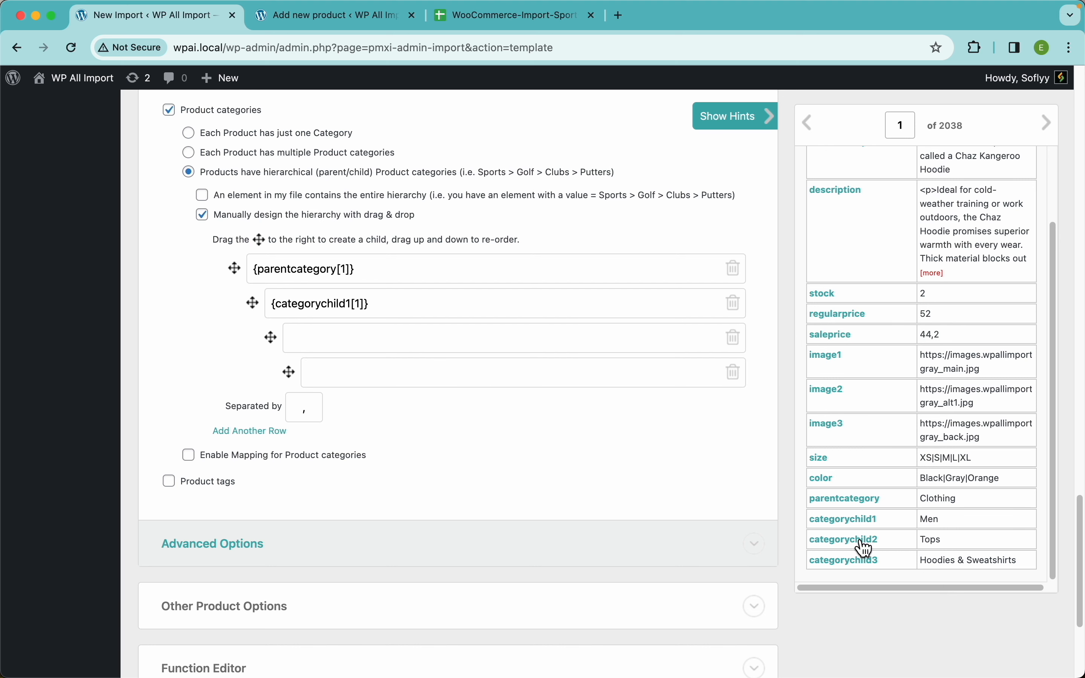
left_click_drag(866, 548, 479, 343)
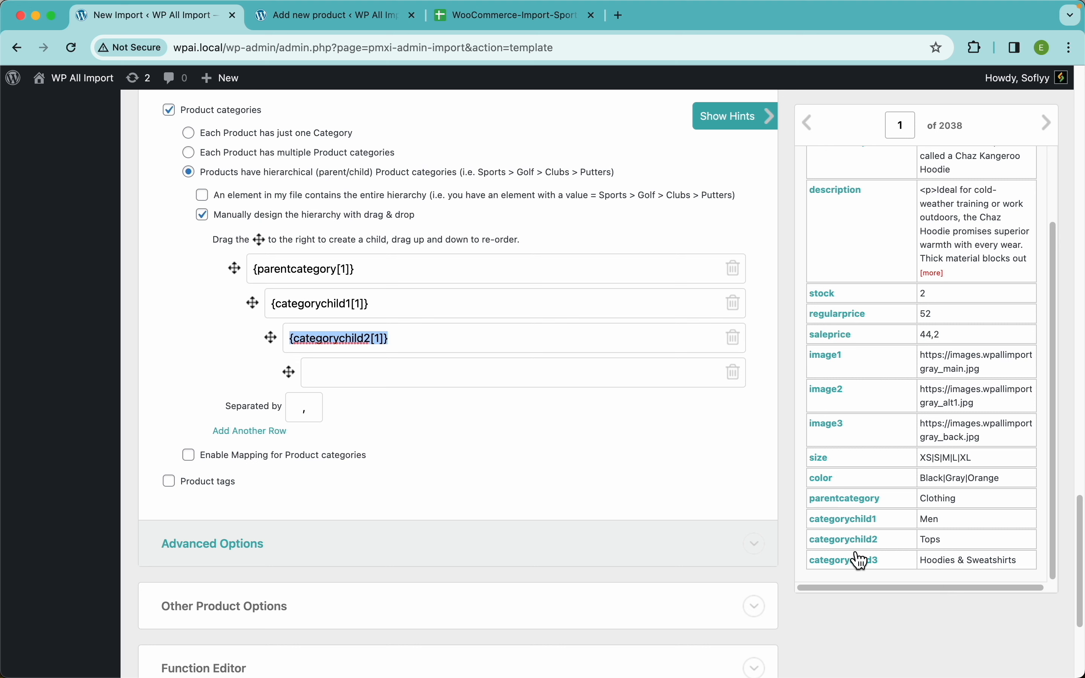
left_click_drag(861, 561, 418, 387)
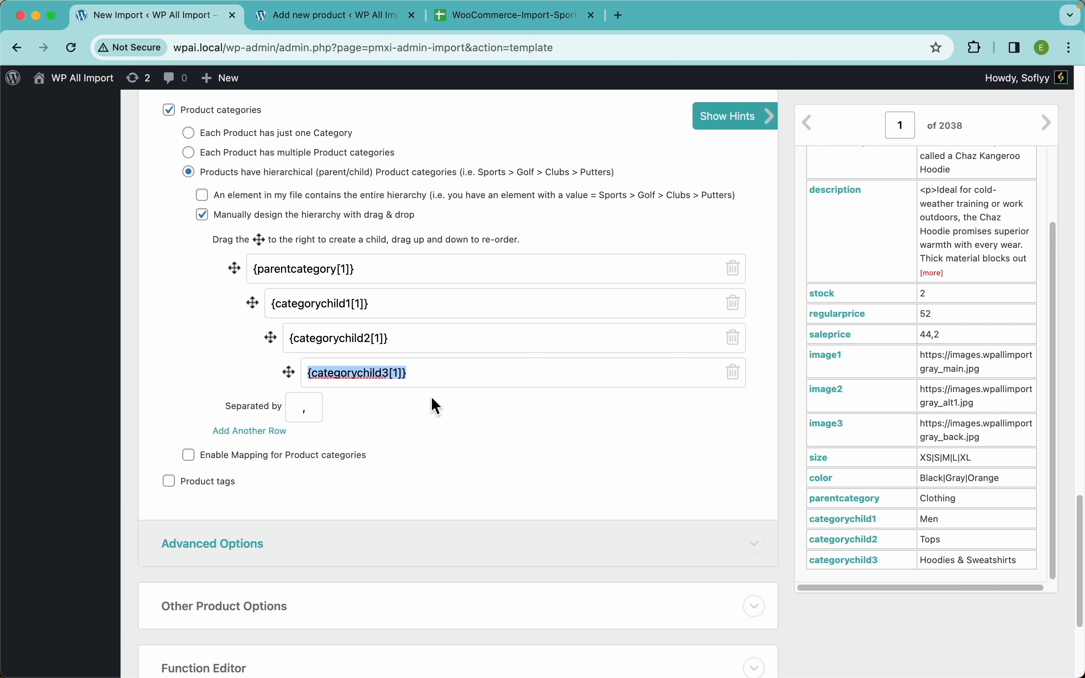
left_click(490, 417)
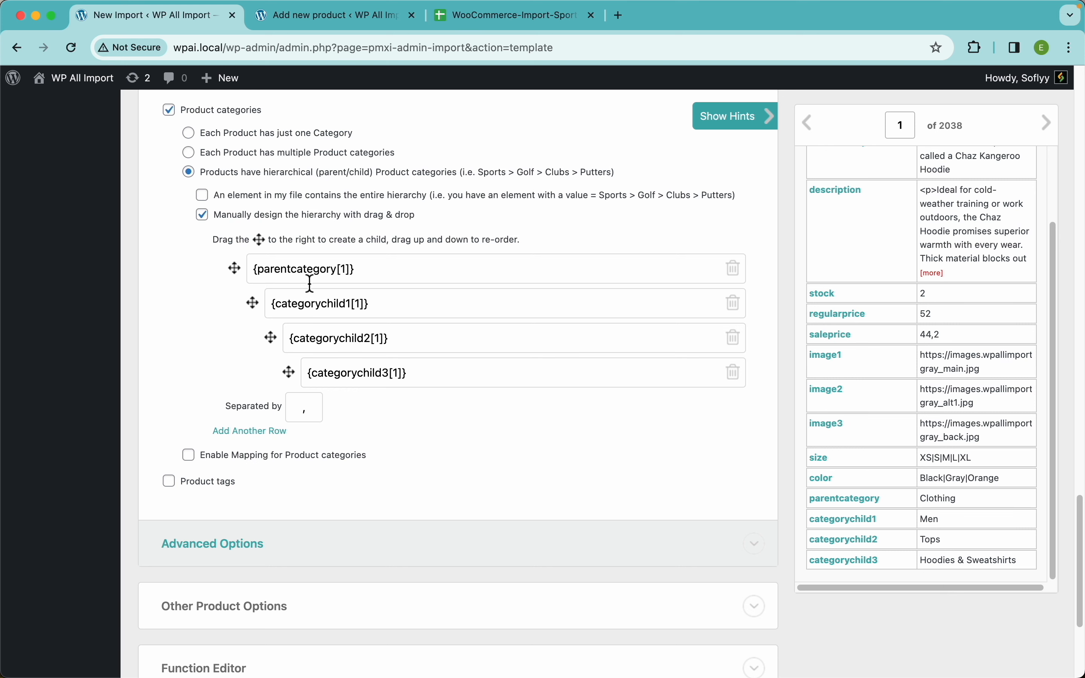
Replace the manual design with an entire-hierarchy element: {parentcategory[1]} > {categorychild1[1]} > {categorychild2[1]} > {categorychild3[1]}.
left_click(296, 197)
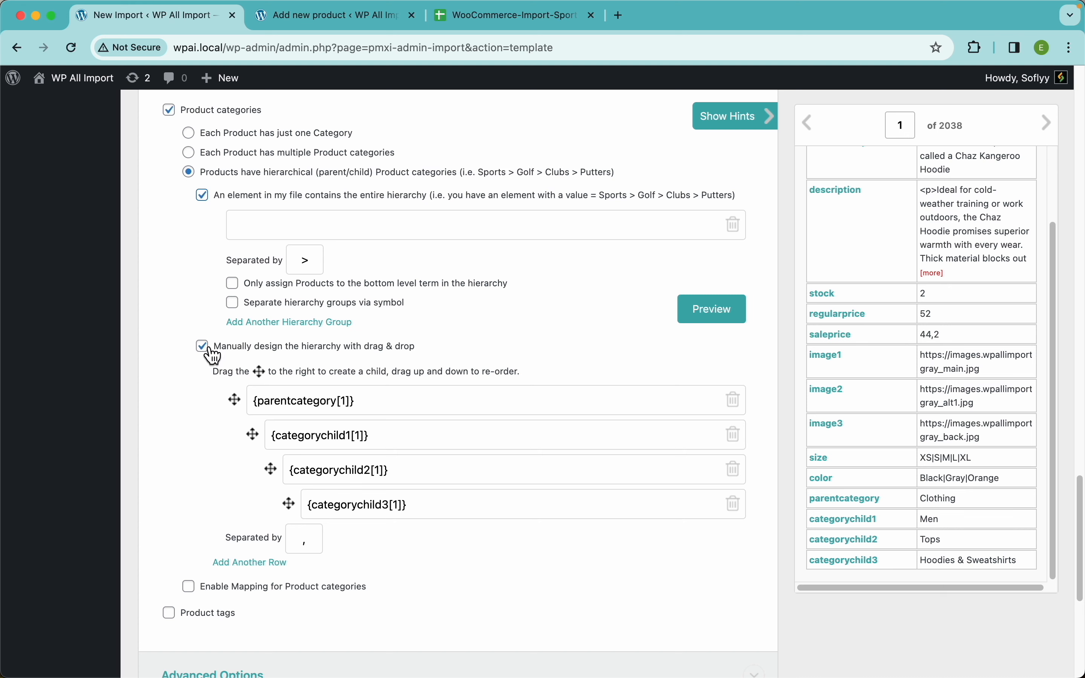
left_click(202, 346)
left_click(311, 223)
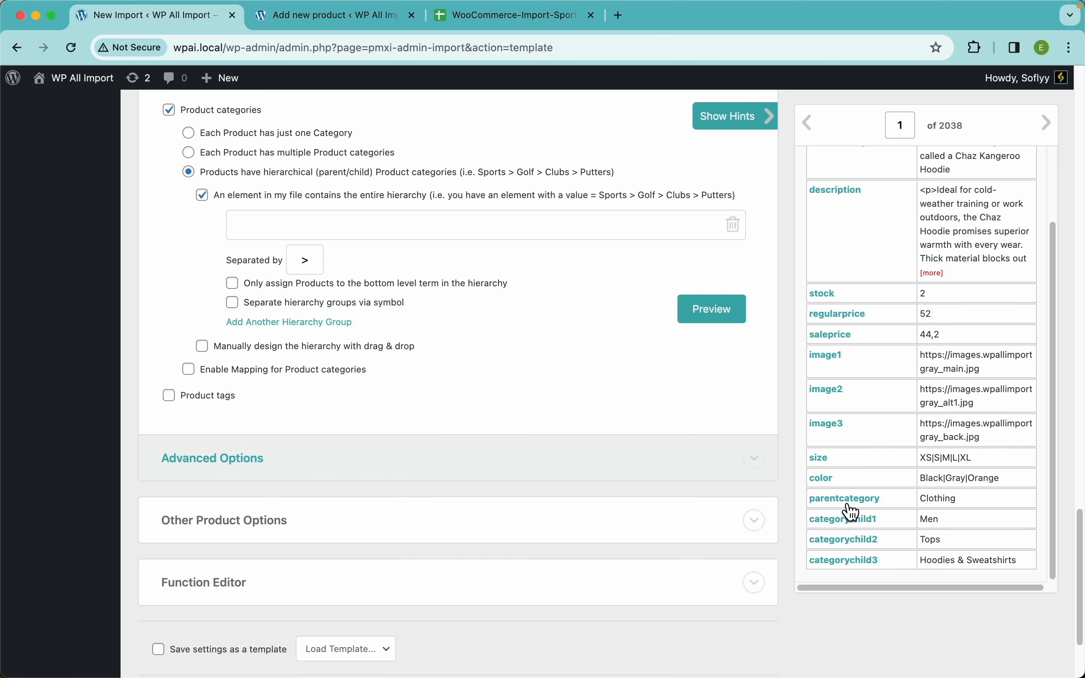
left_click_drag(854, 511, 511, 227)
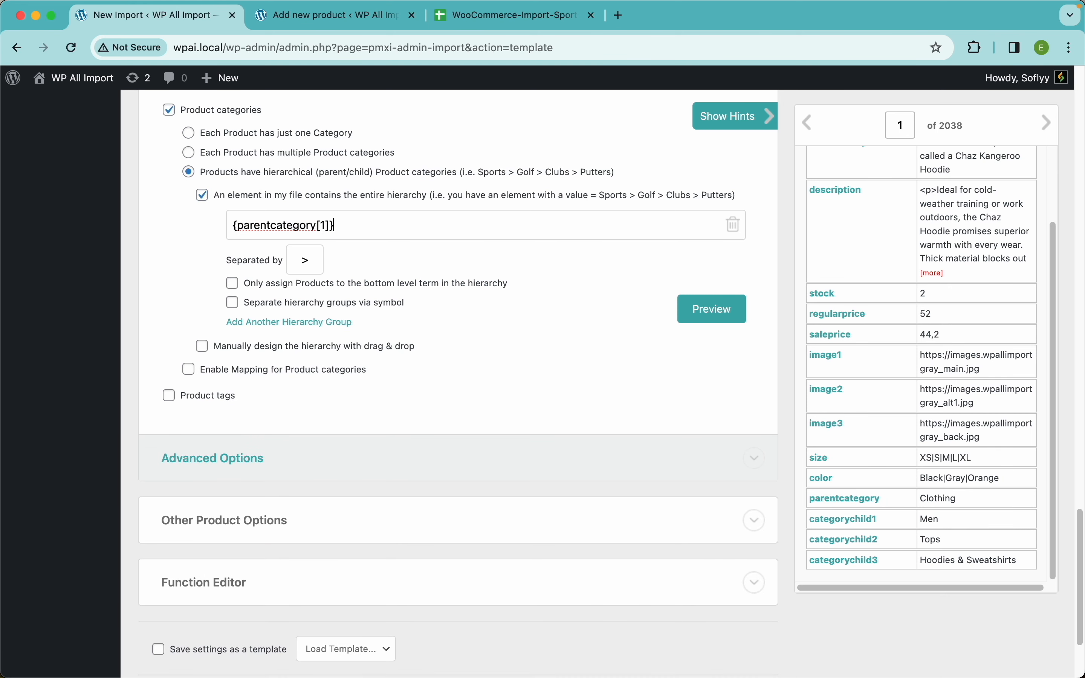
type(">")
left_click_drag(862, 521, 476, 231)
type(">")
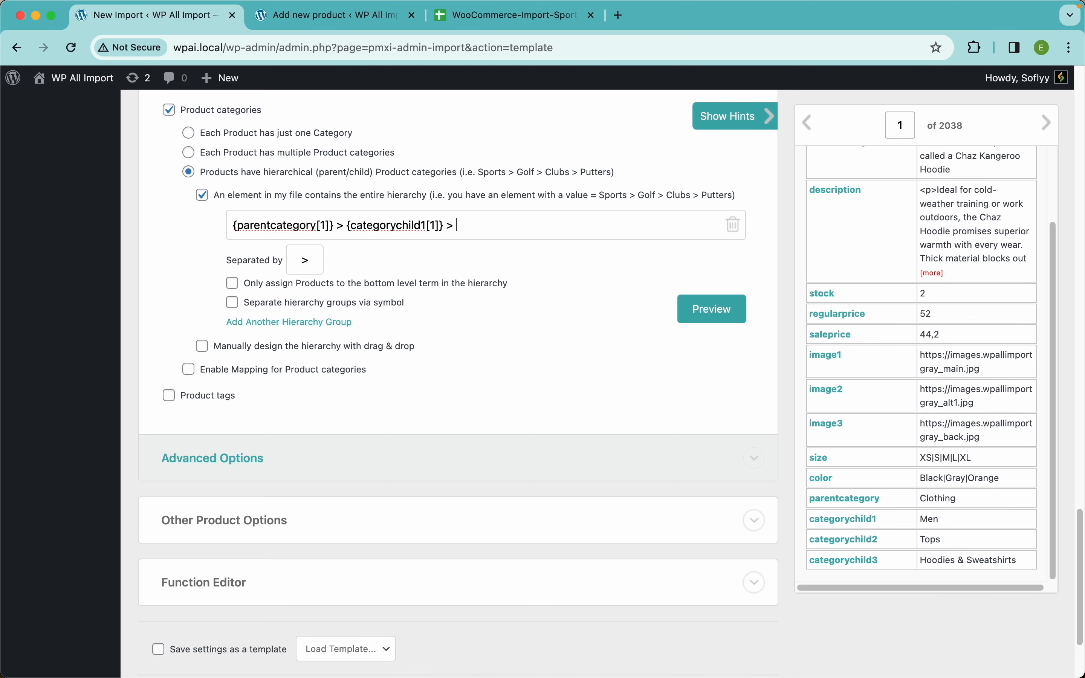
left_click_drag(841, 544, 624, 235)
type(">")
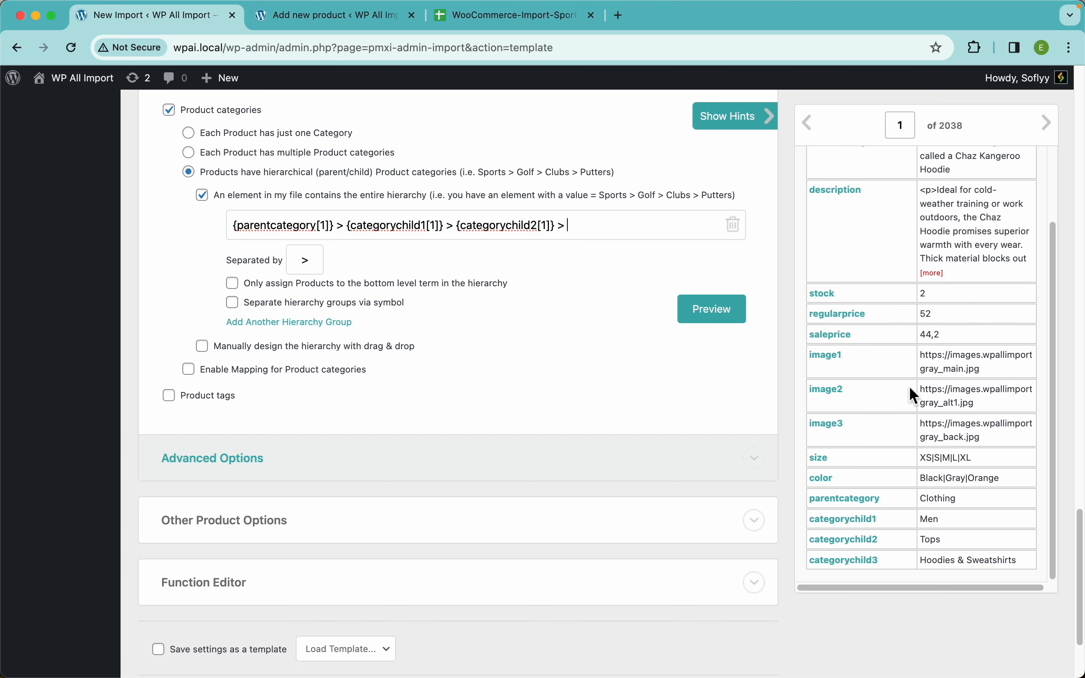
left_click_drag(848, 561, 650, 231)
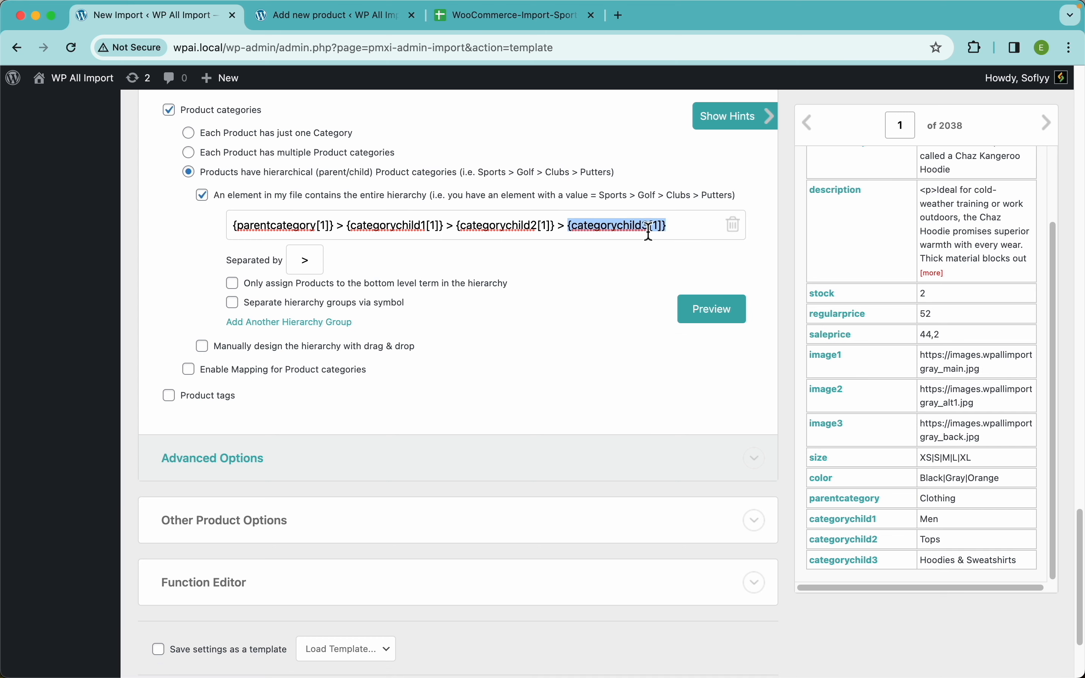
Preview the category hierarchy for the first record and dismiss the preview.
left_click(707, 310)
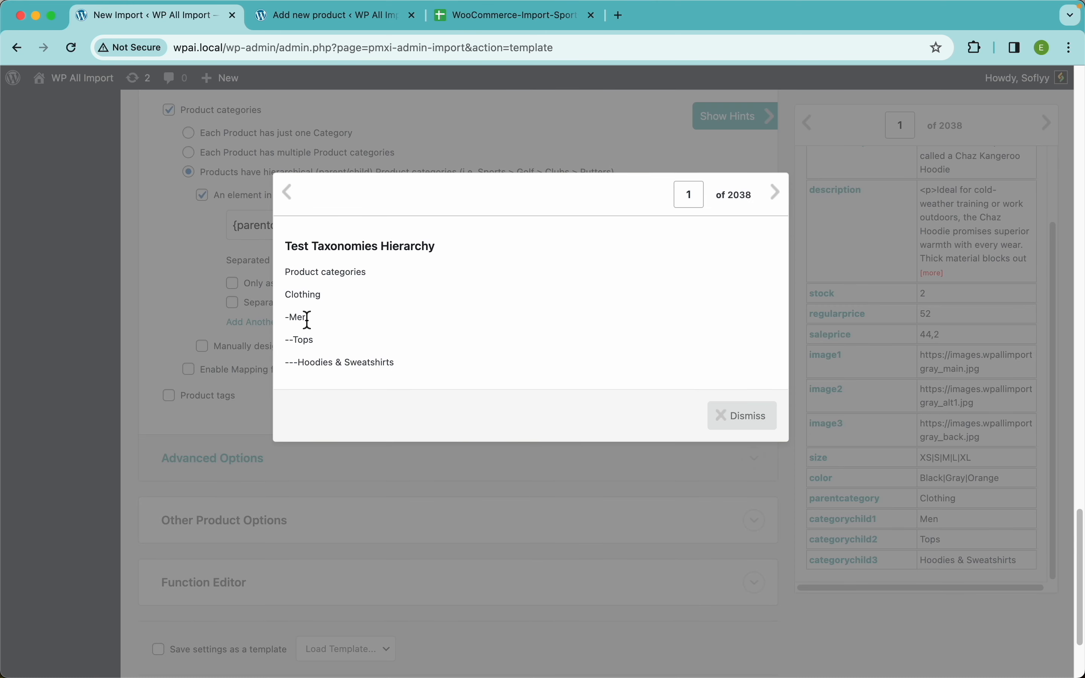
scroll(307, 320, "up", 5)
scroll(307, 320, "left", 3)
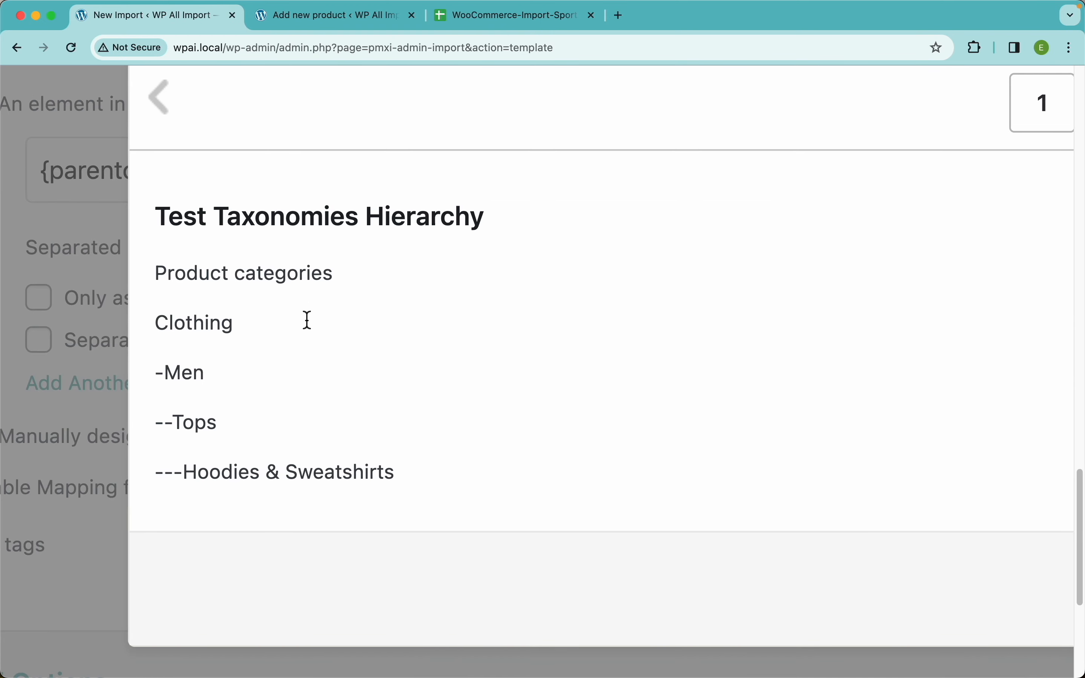
scroll(529, 356, "down", 5)
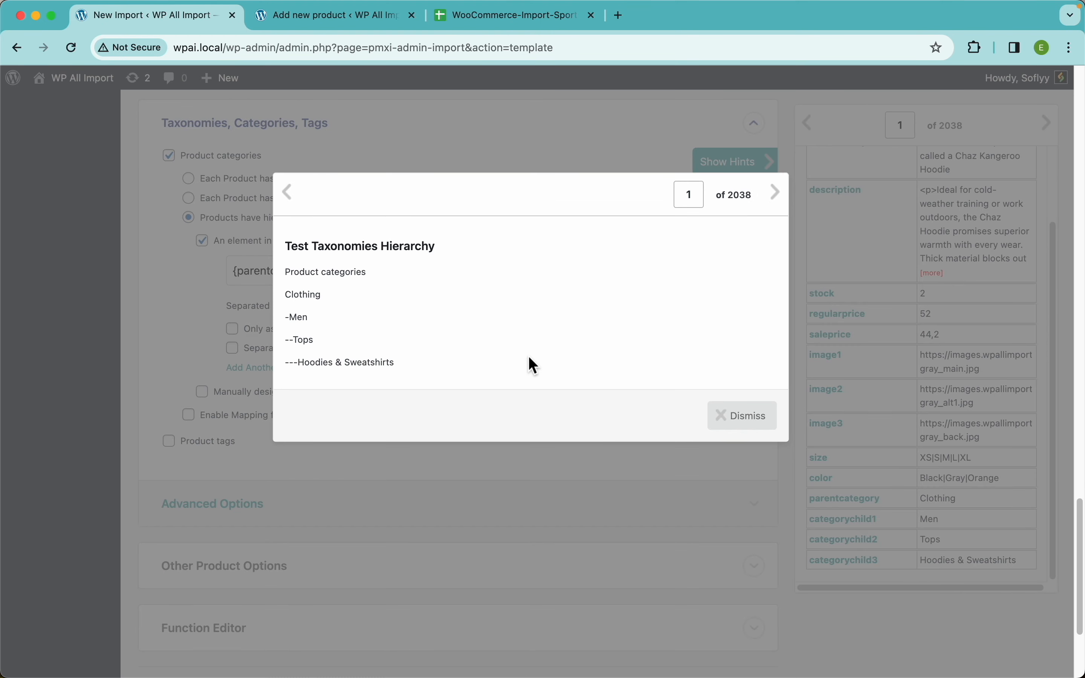
left_click(744, 417)
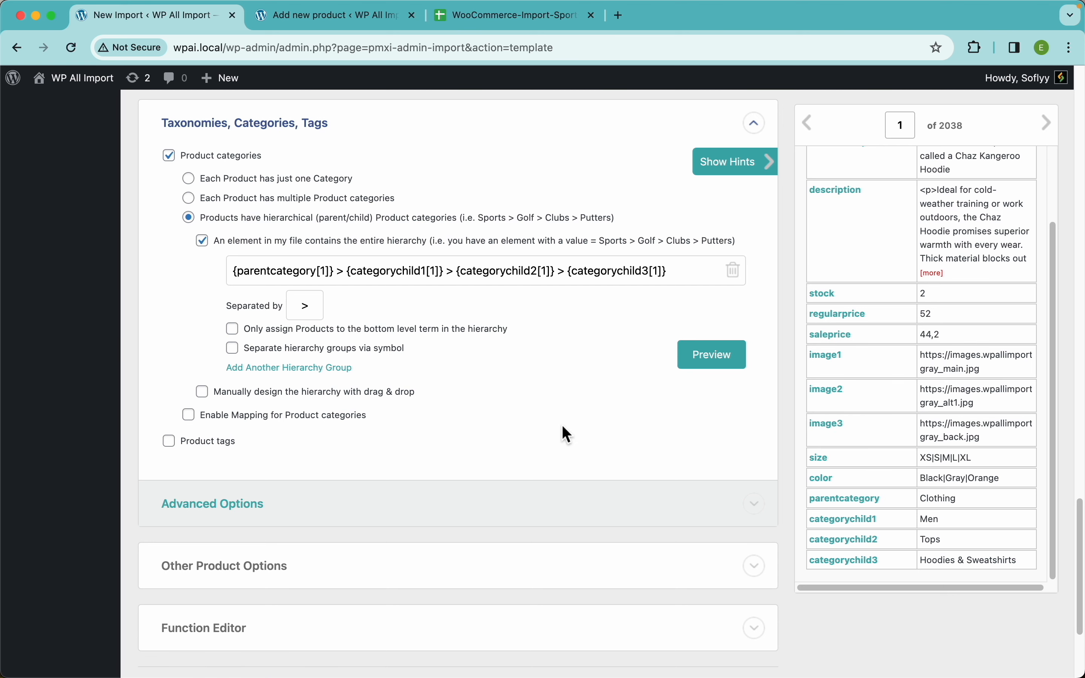
Expand Other Product Options and examine the post status, dates, comments, slug, author and page template settings.
scroll(561, 424, "down", 4)
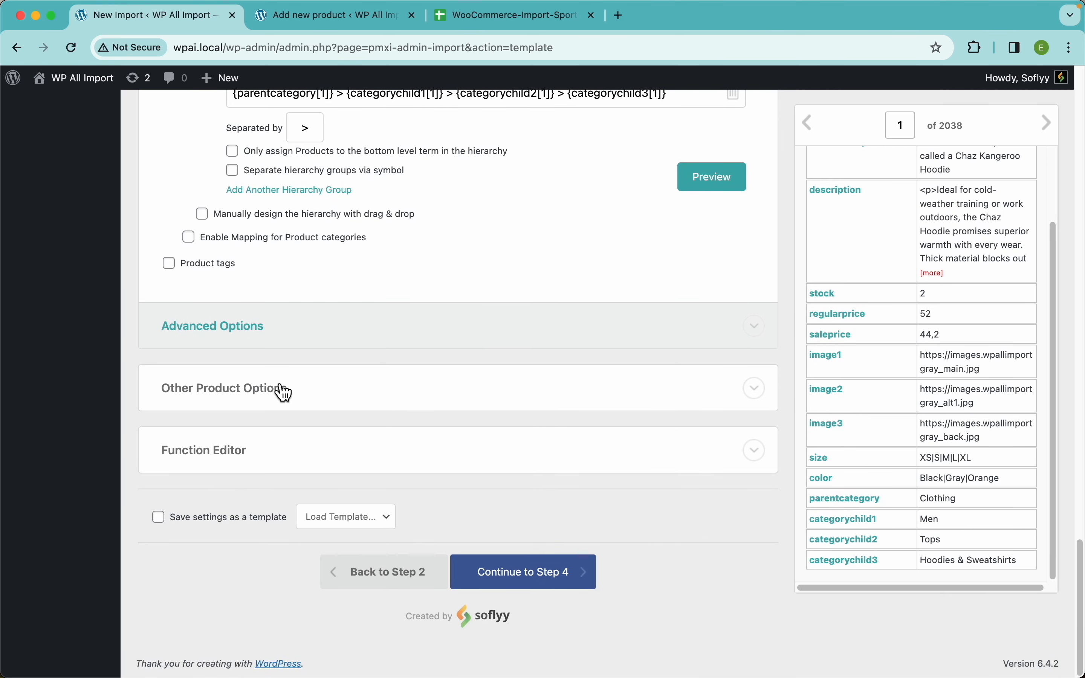
left_click(283, 393)
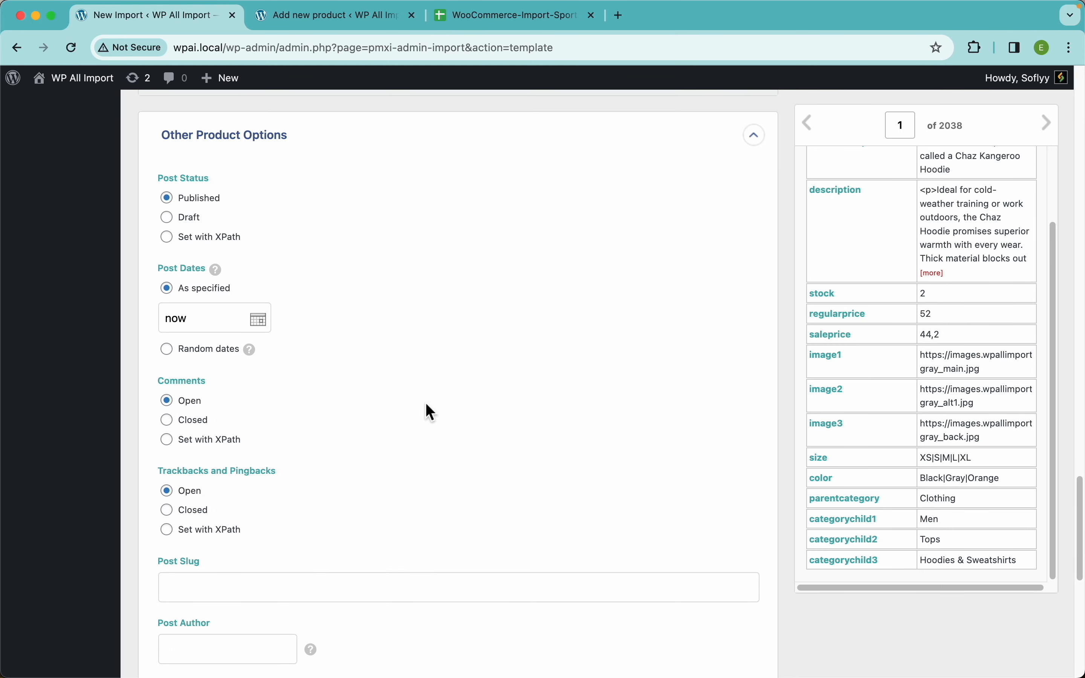
scroll(426, 402, "down", 10)
scroll(375, 379, "up", 8)
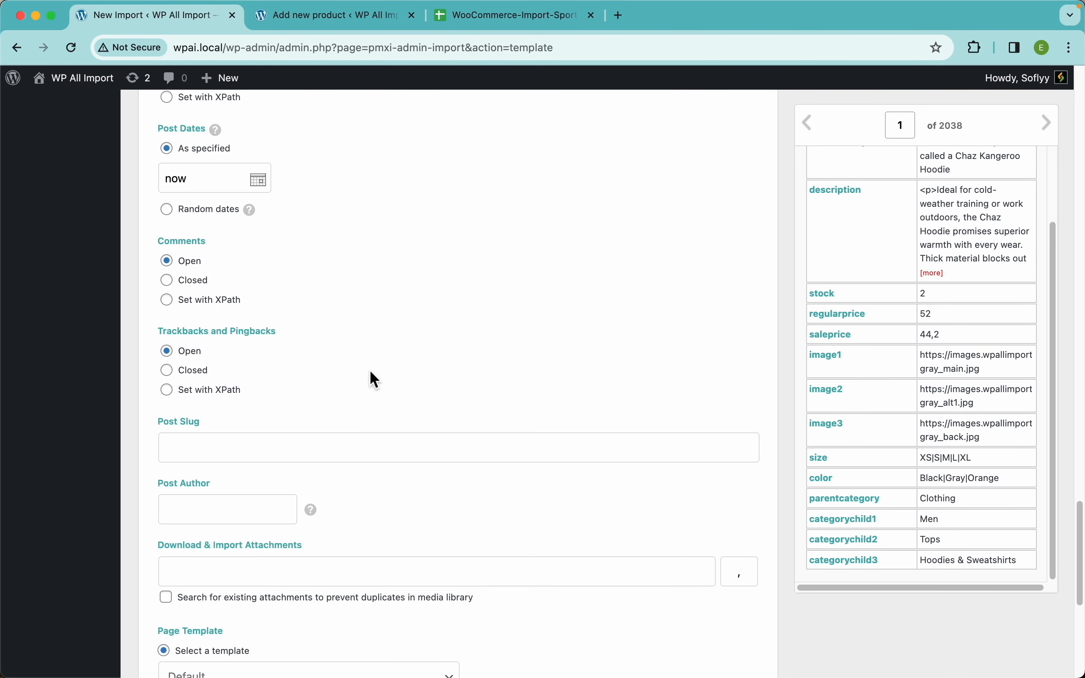
scroll(374, 379, "up", 6)
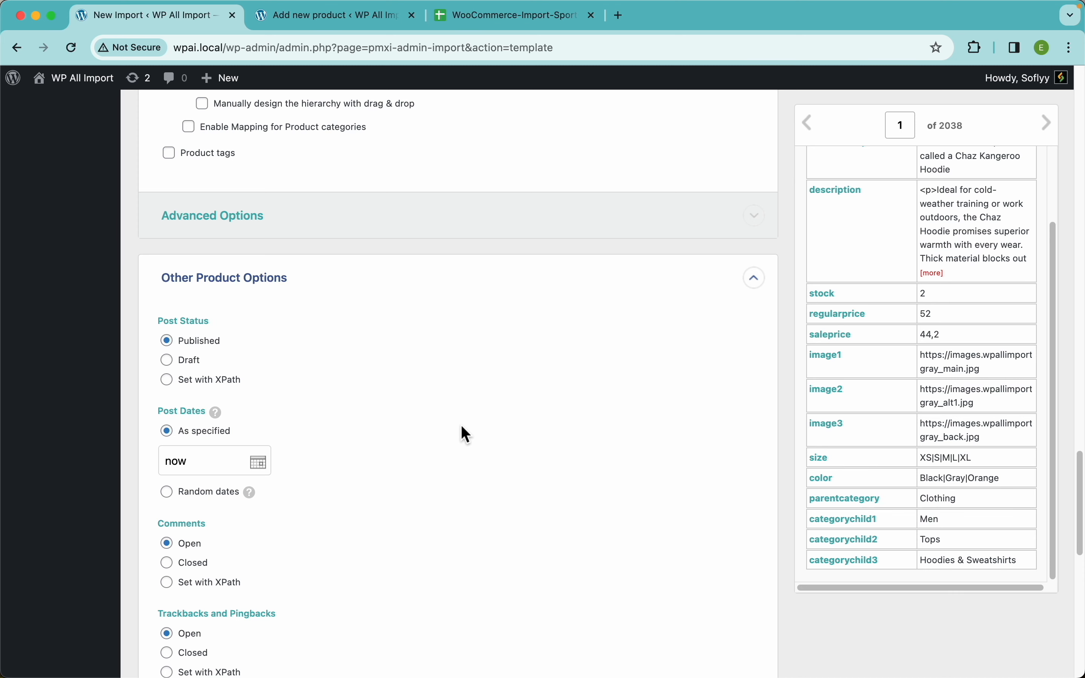
scroll(427, 482, "down", 10)
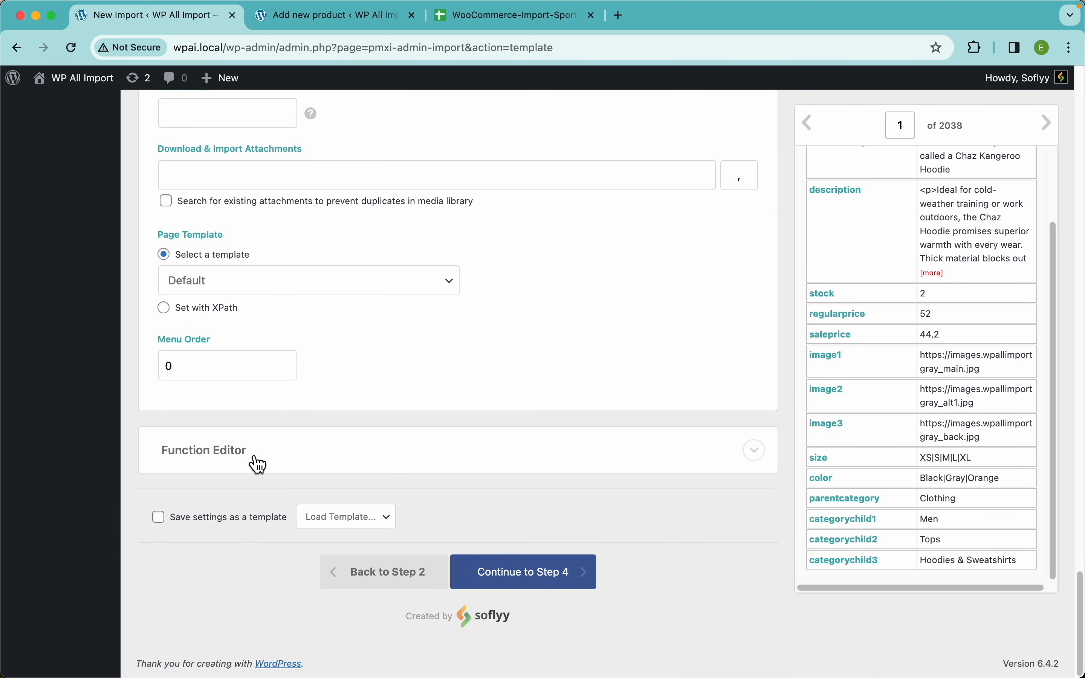
Expand the Function Editor and place the cursor on the empty line between the PHP tags.
left_click(261, 465)
scroll(453, 421, "down", 4)
left_click(303, 324)
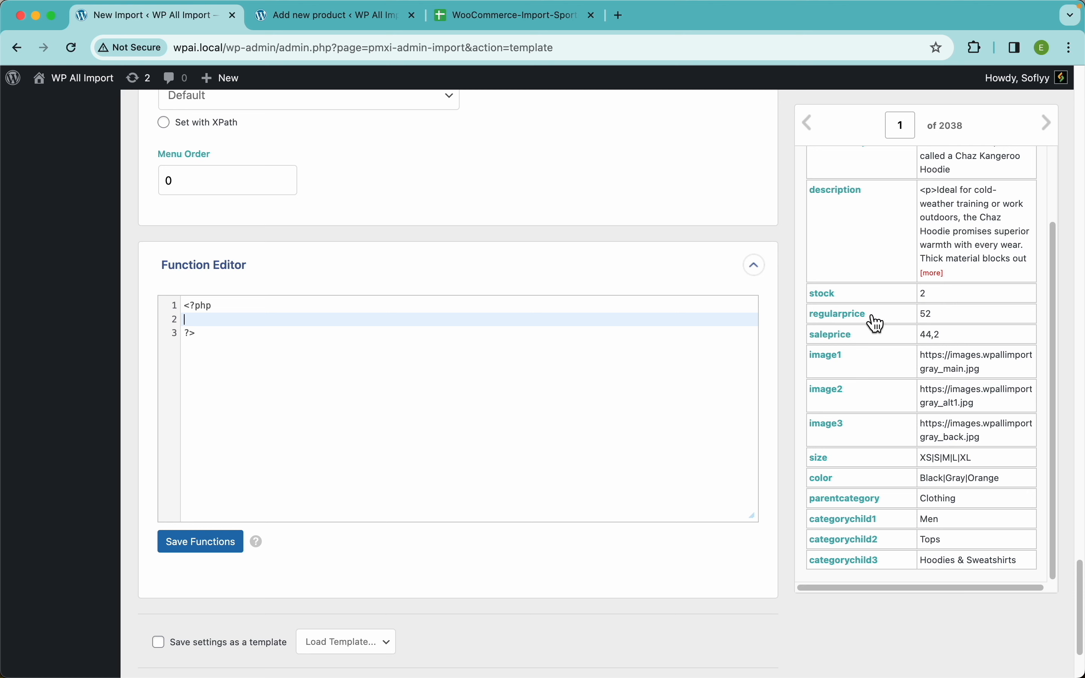
Look back over the template's variation, image and description mappings and continue to Step 4, the import settings.
scroll(380, 310, "up", 15)
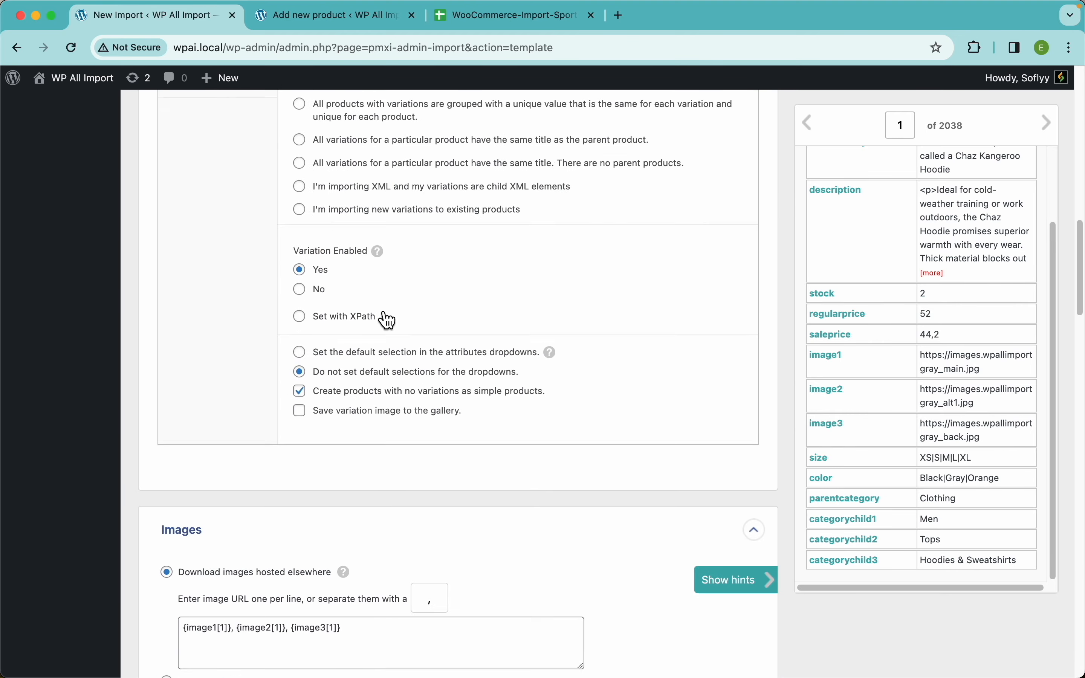
scroll(387, 320, "up", 8)
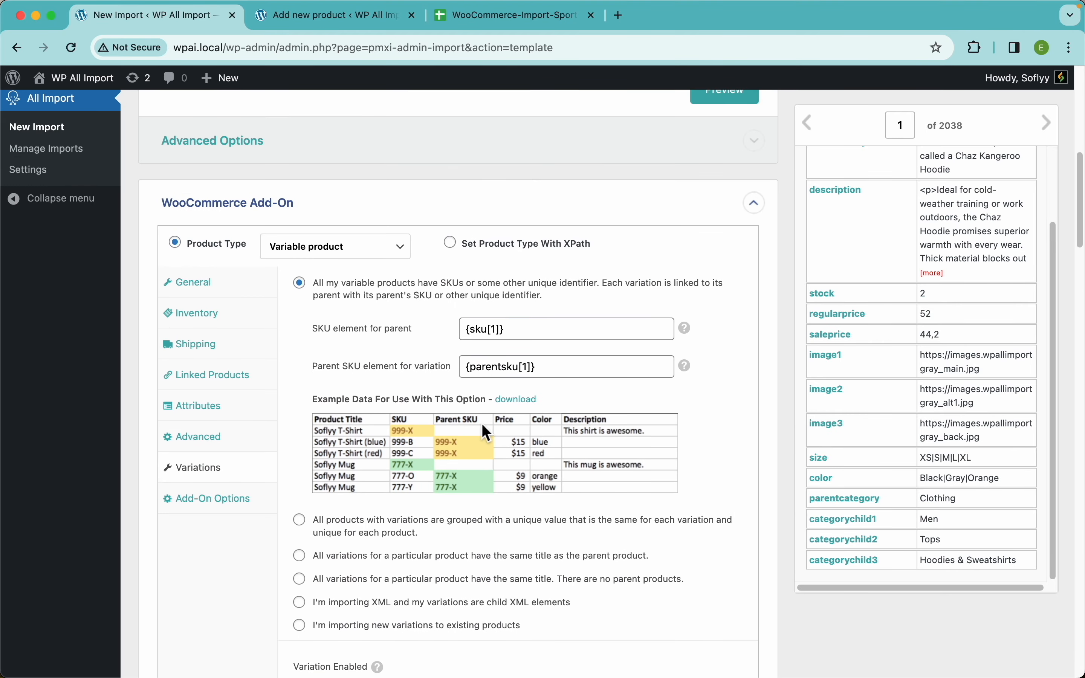
scroll(486, 433, "down", 20)
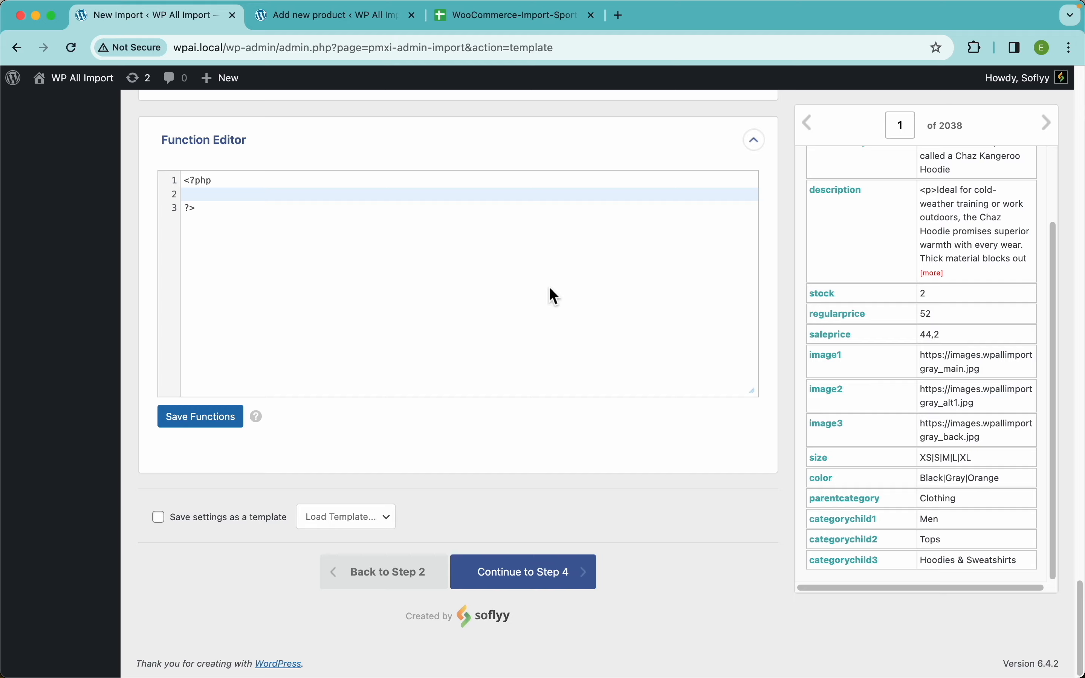
scroll(549, 291, "up", 20)
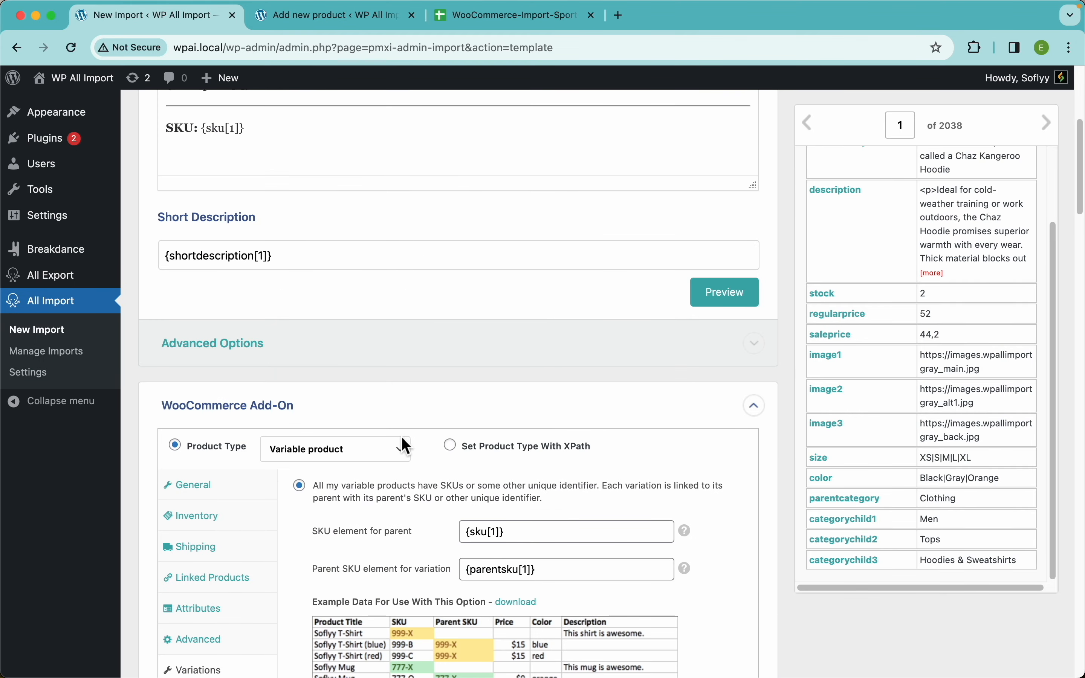
scroll(402, 437, "down", 20)
scroll(470, 549, "down", 2)
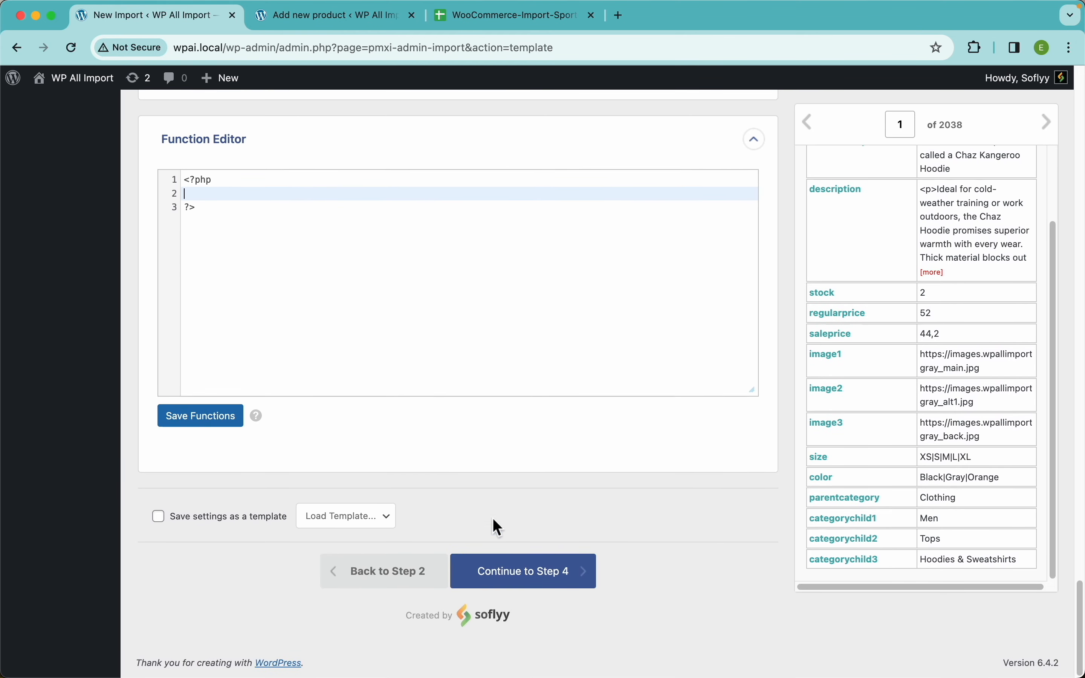
left_click(573, 584)
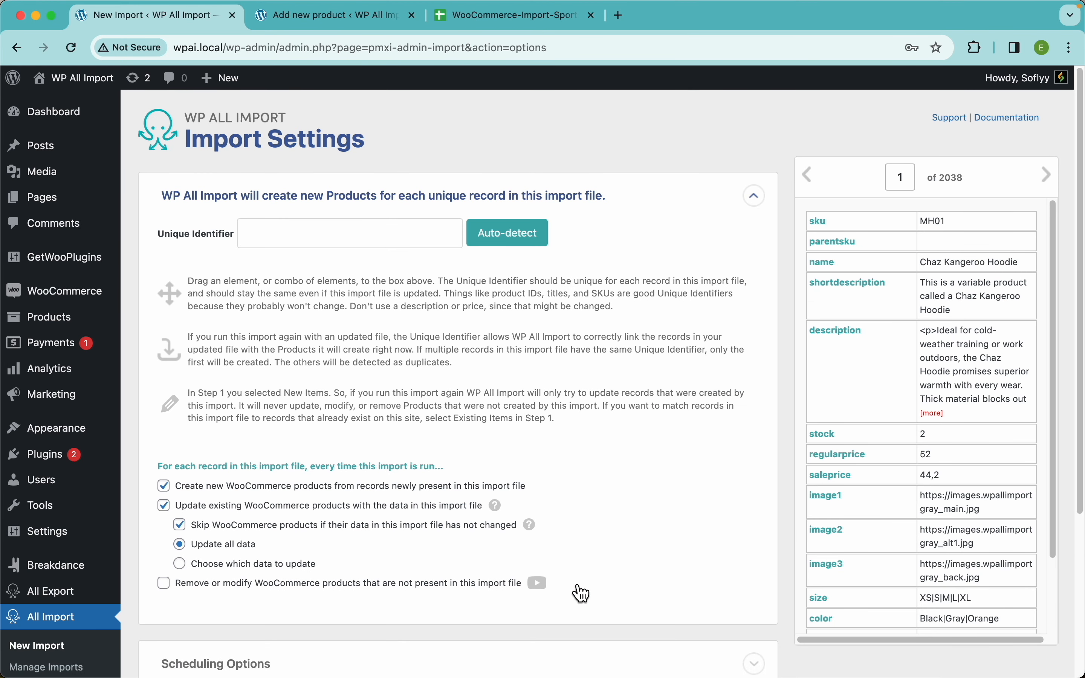
Auto-detect the import's unique identifier and check the full generated combination.
left_click(520, 254)
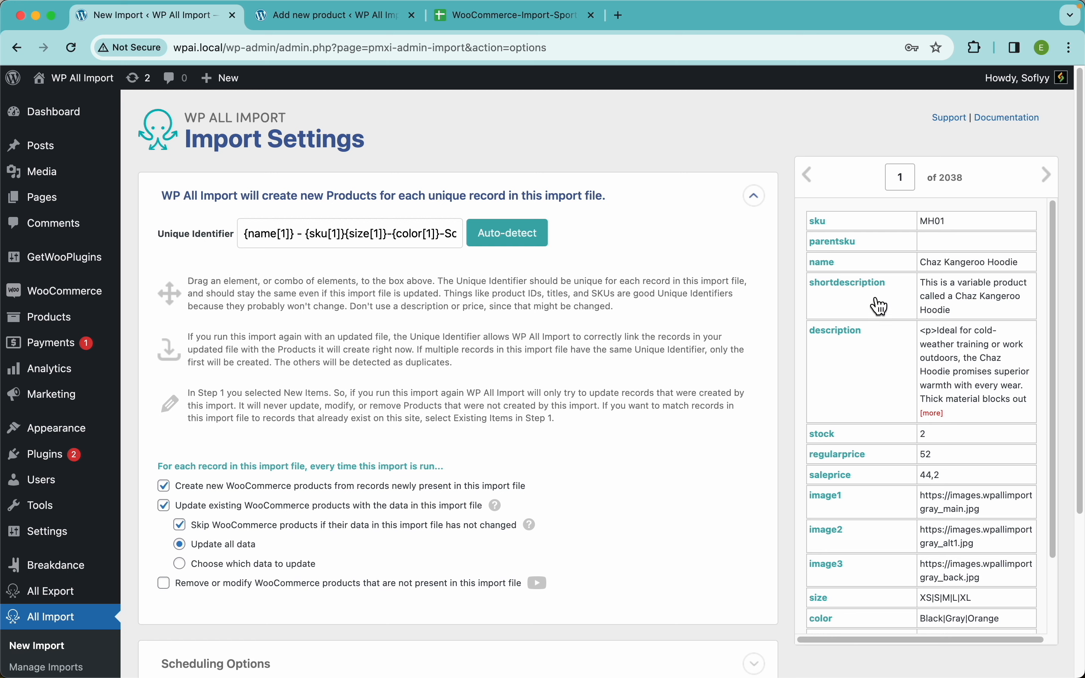
left_click_drag(359, 233, 484, 250)
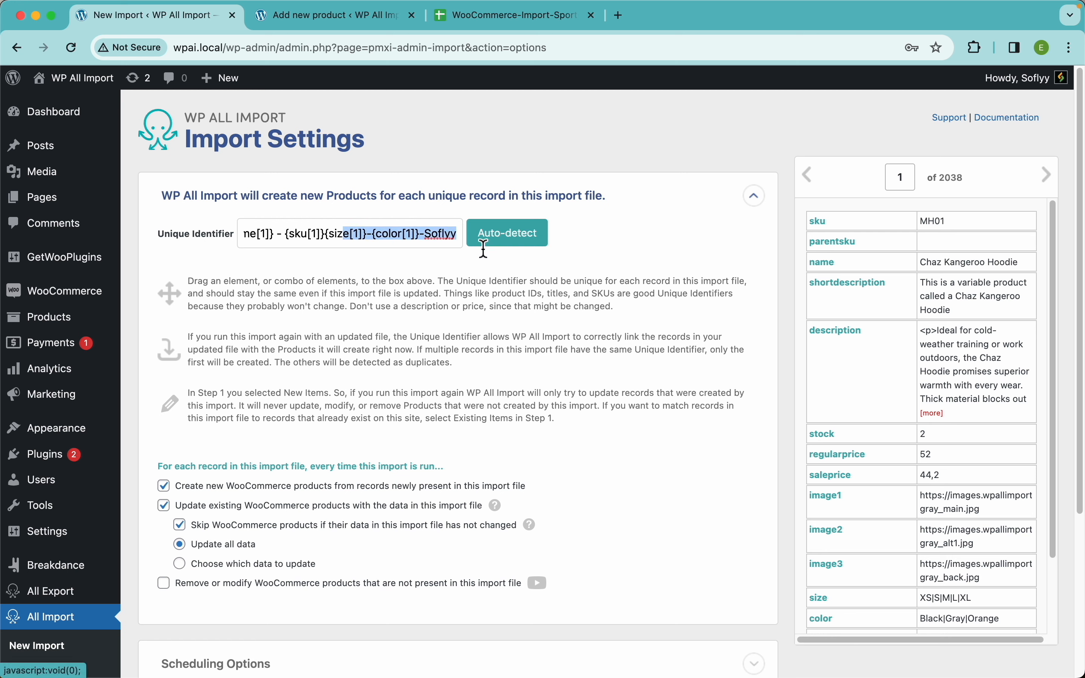
left_click(302, 261)
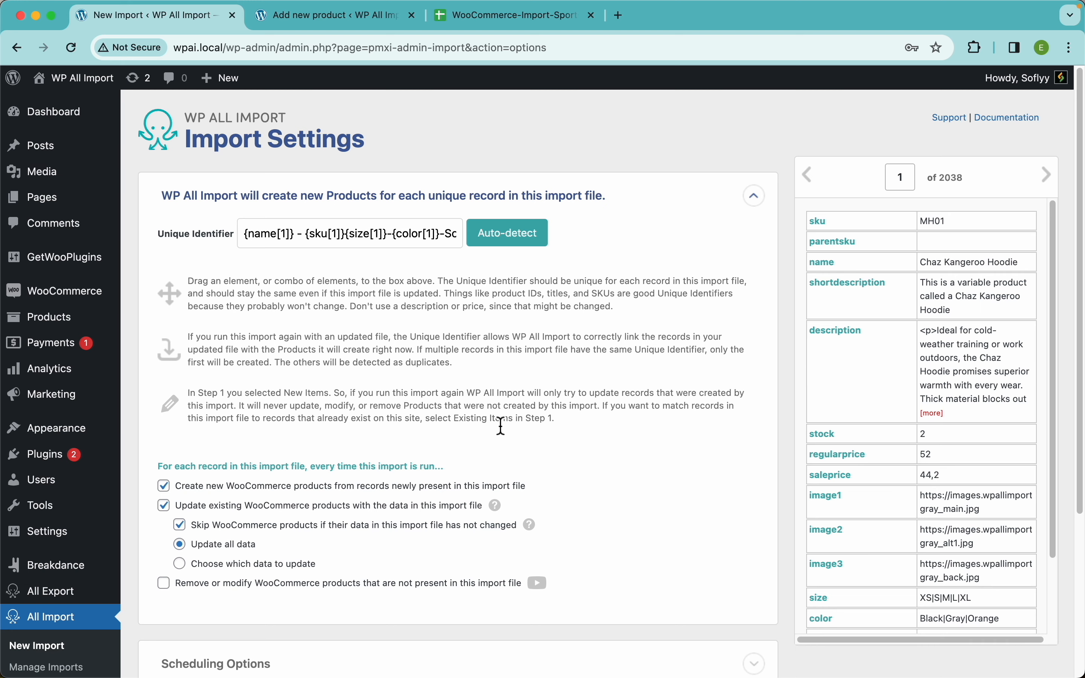
Turn the options for creating new products and updating existing products off and back on.
scroll(503, 424, "down", 5)
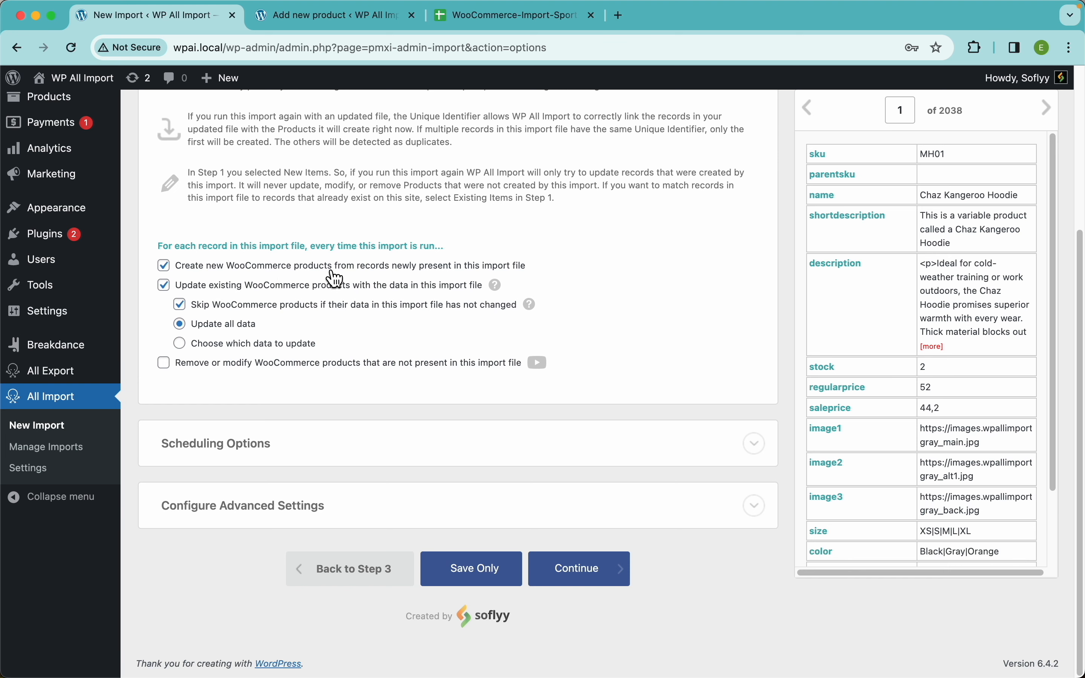
left_click(399, 268)
left_click(401, 273)
left_click(335, 287)
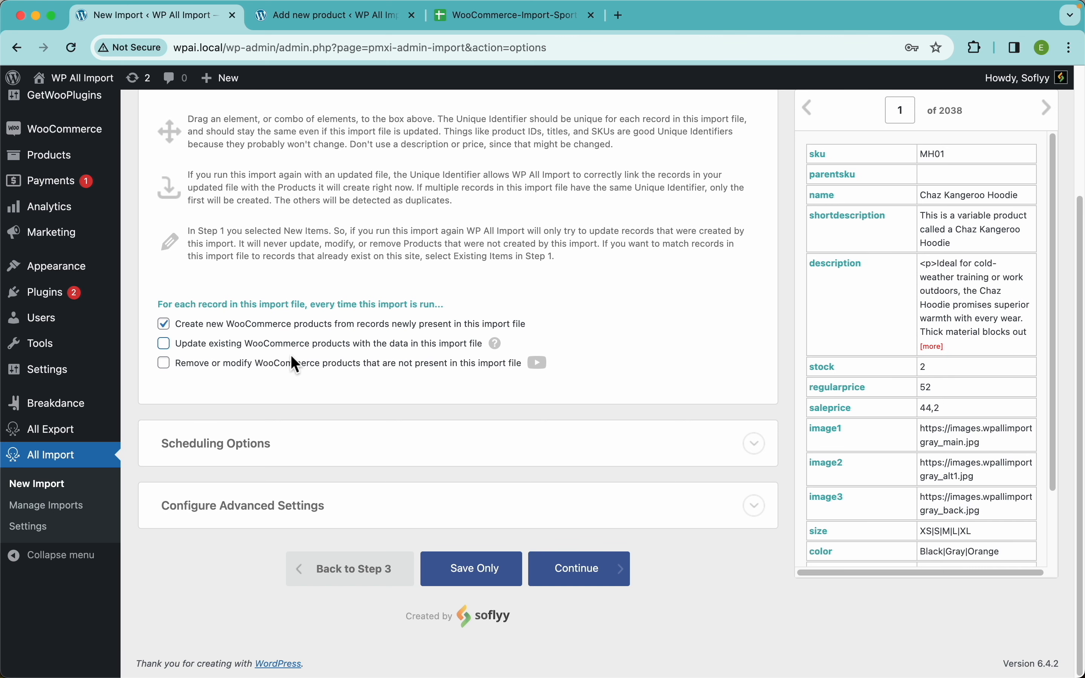
left_click(280, 352)
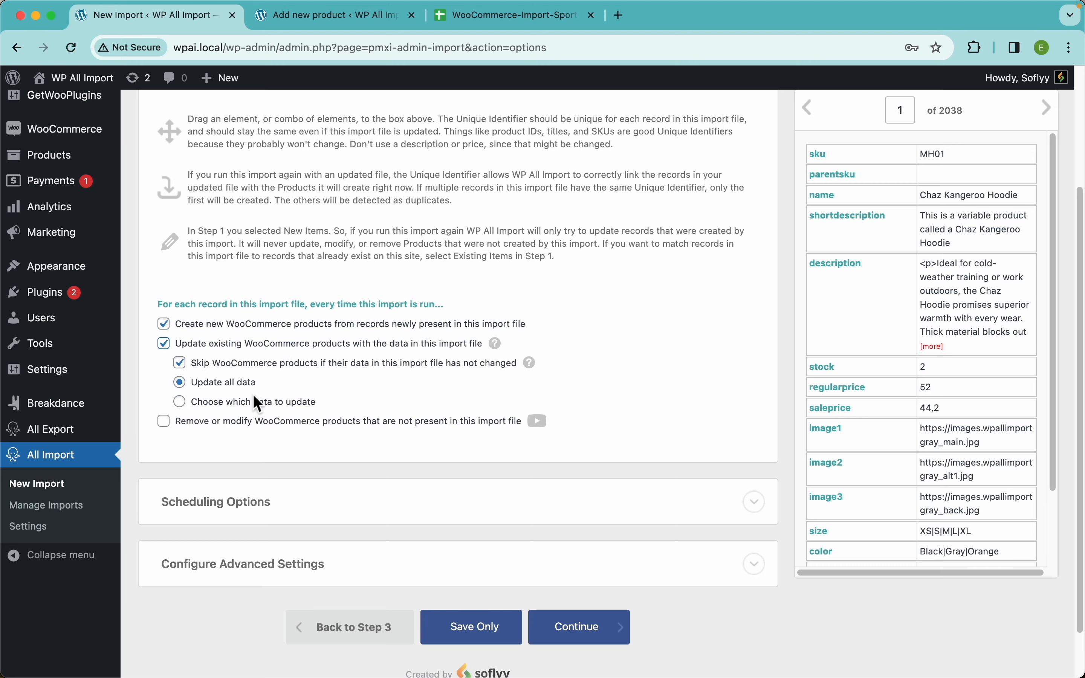
Switch the update mode to Choose which data to update and review the product data it offers.
left_click(268, 402)
scroll(342, 366, "down", 10)
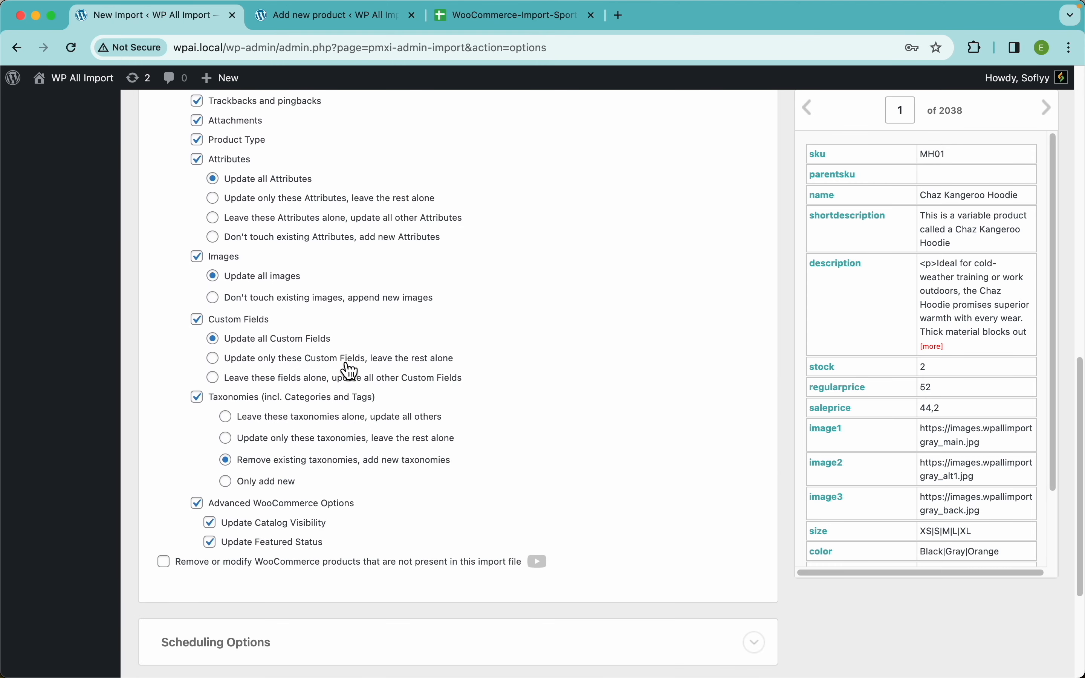
scroll(345, 365, "up", 10)
scroll(344, 363, "down", 2)
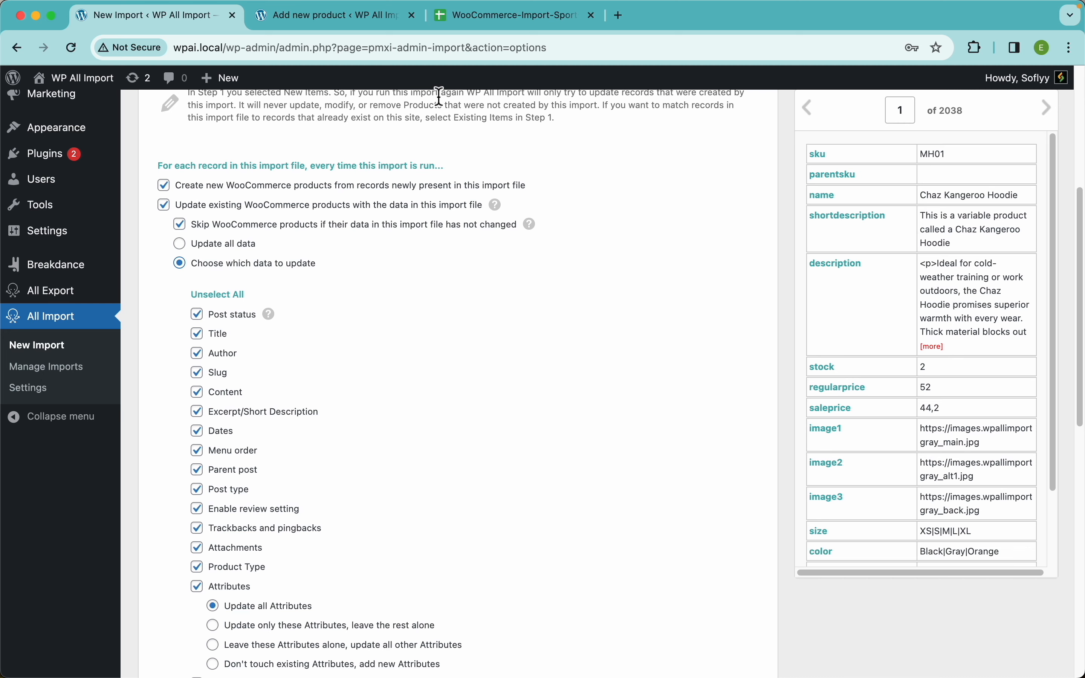
Highlight the Stock column in the Google Sheet and return to the import settings.
left_click(478, 27)
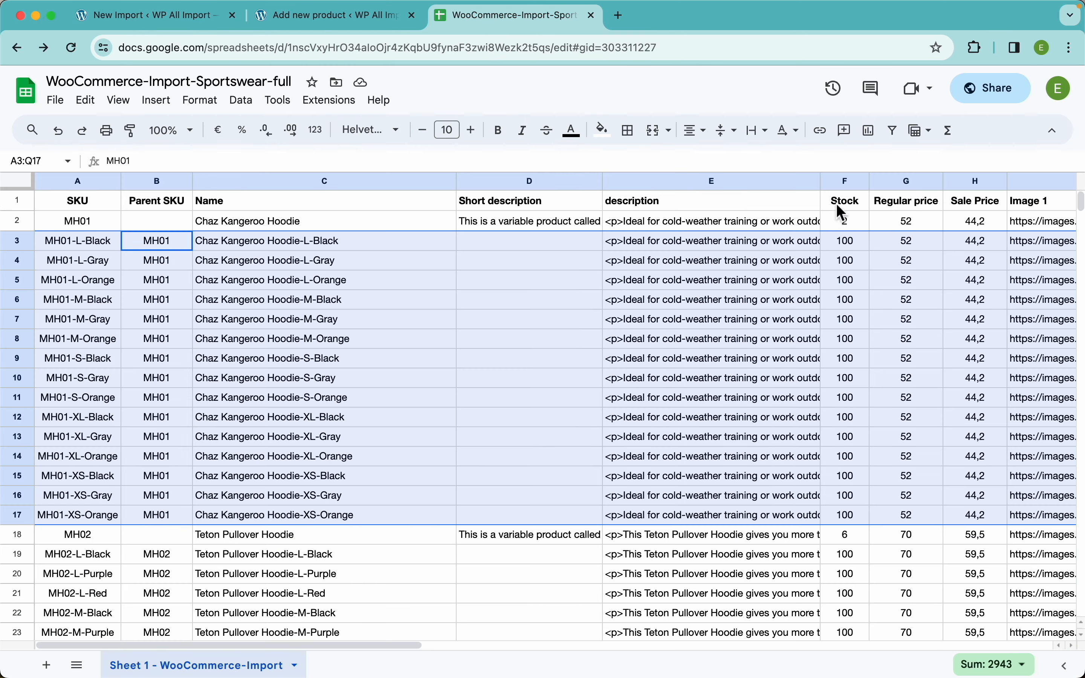
left_click(843, 181)
left_click(165, 22)
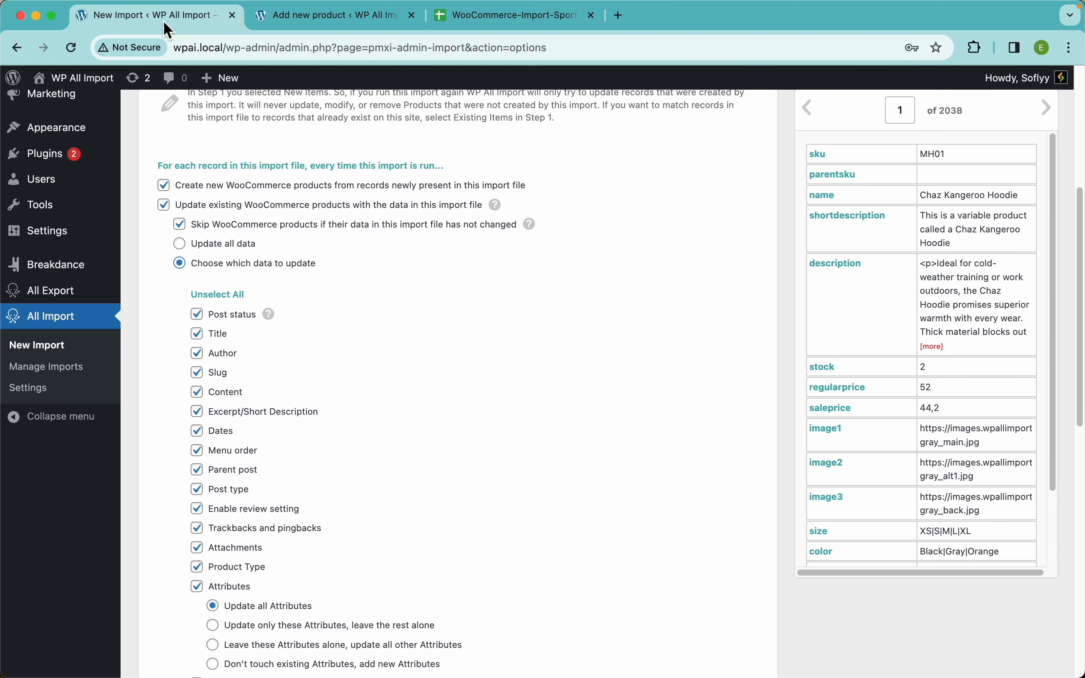
Unselect all data to update, enable only Custom Fields, and restrict updates to specified custom fields.
scroll(210, 231, "down", 1)
left_click(229, 278)
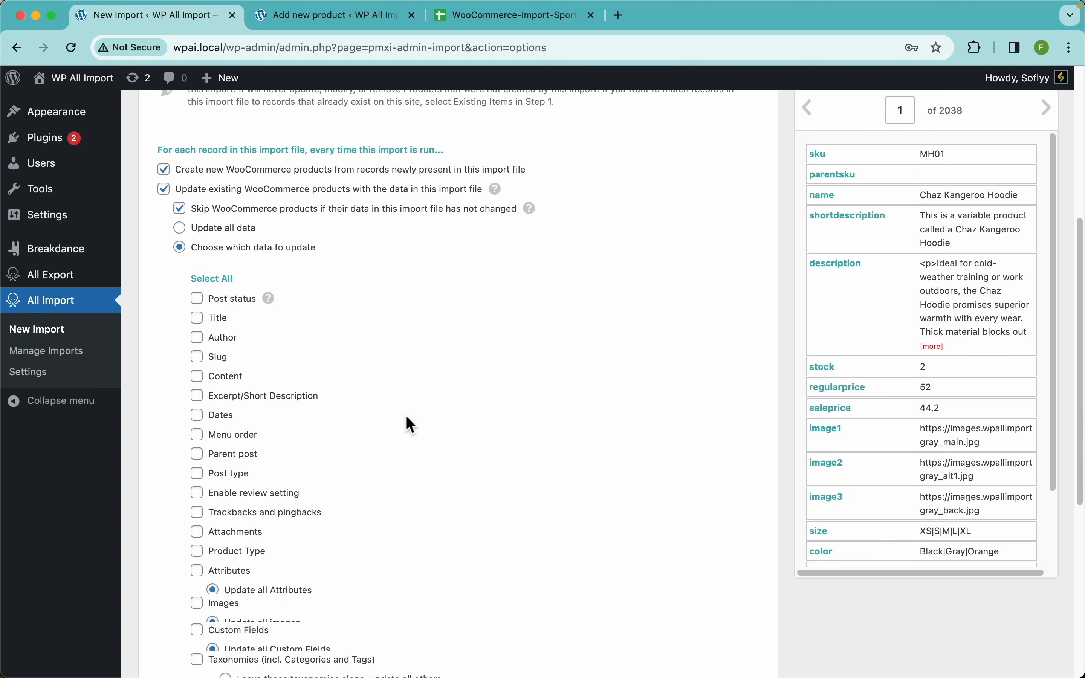
scroll(408, 417, "down", 10)
left_click(244, 357)
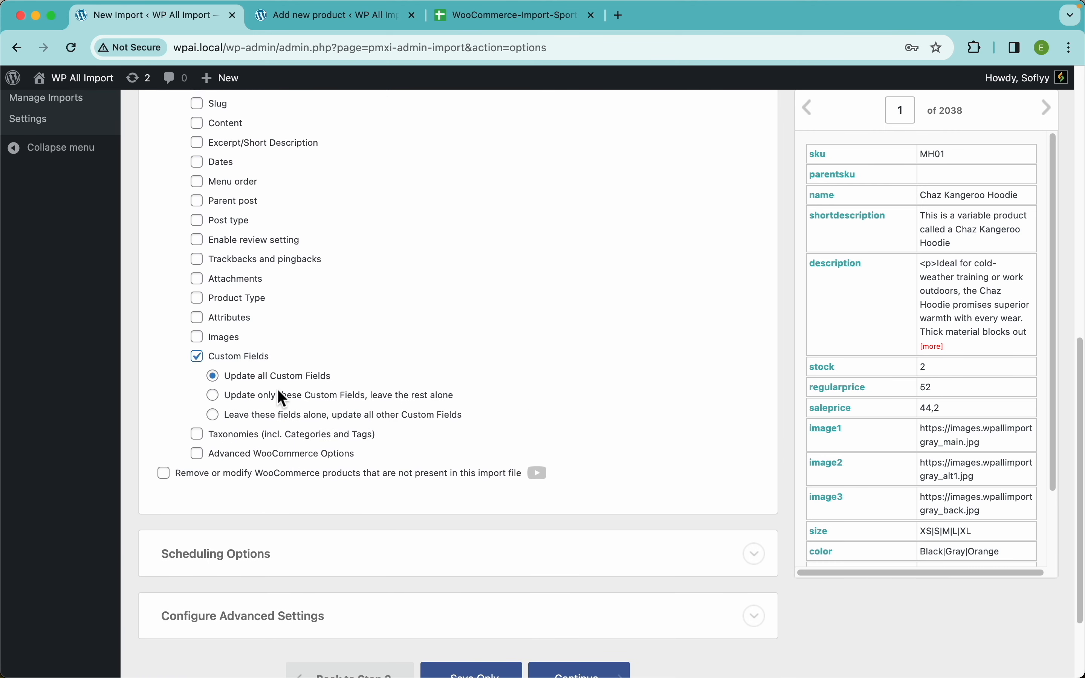
left_click(279, 395)
left_click(327, 430)
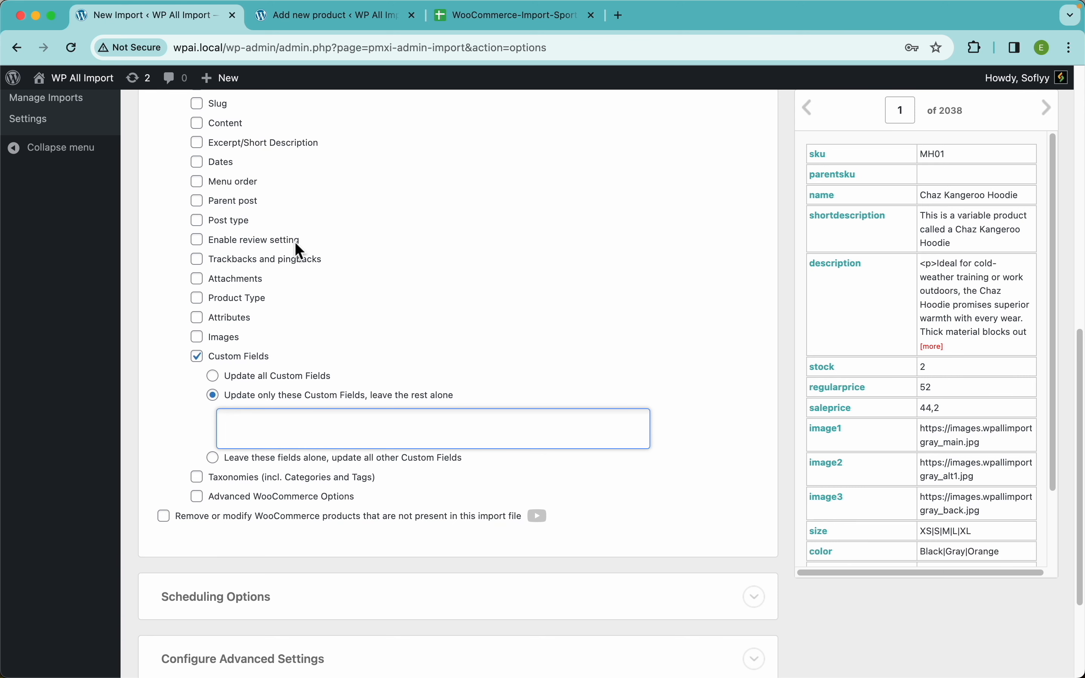
Look over the selected data to update and set the update mode back to Update all data.
scroll(383, 228, "up", 3)
scroll(384, 230, "up", 2)
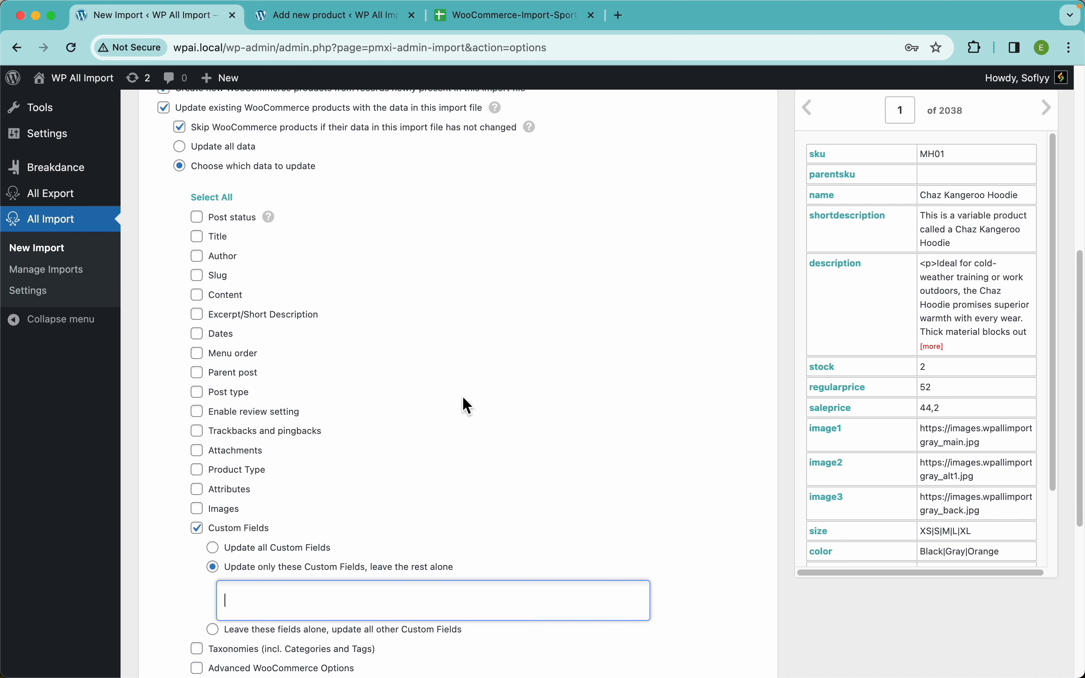
scroll(308, 348, "down", 5)
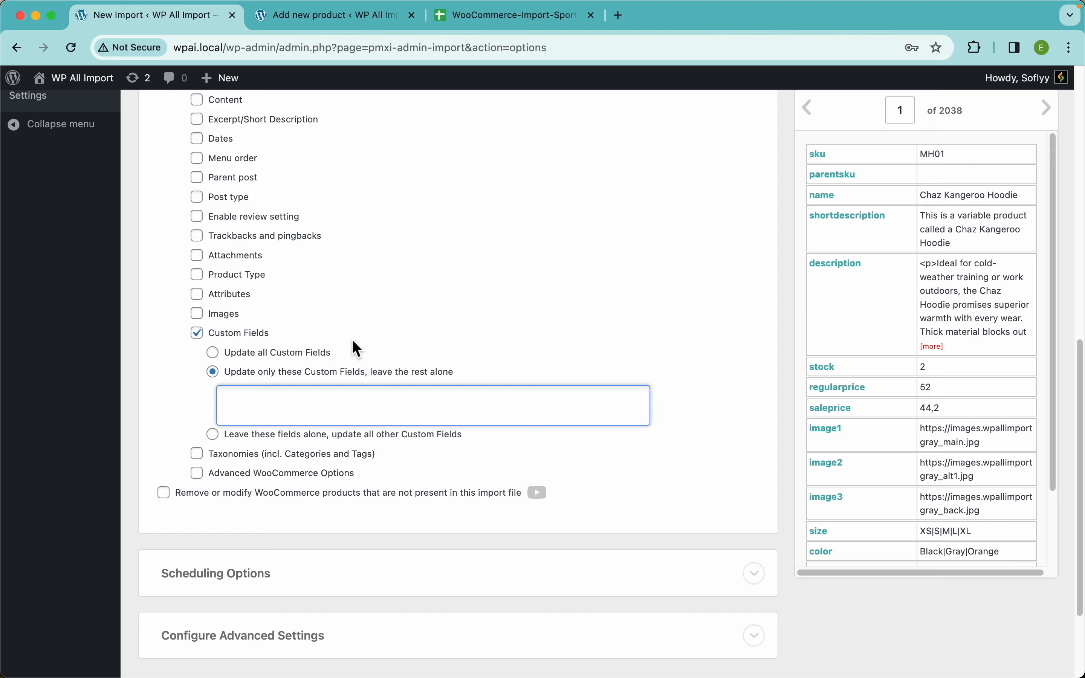
scroll(353, 342, "up", 7)
left_click(203, 243)
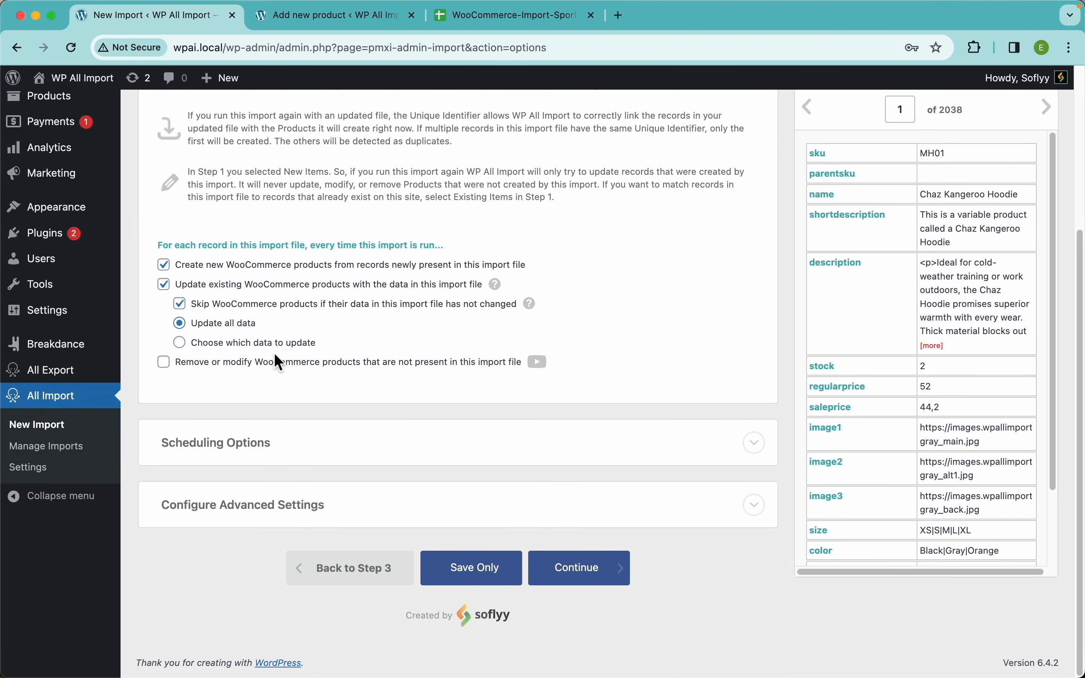
Enable removing products missing from the import file and try deleting them along with their attached files and images.
left_click(260, 366)
scroll(442, 358, "down", 4)
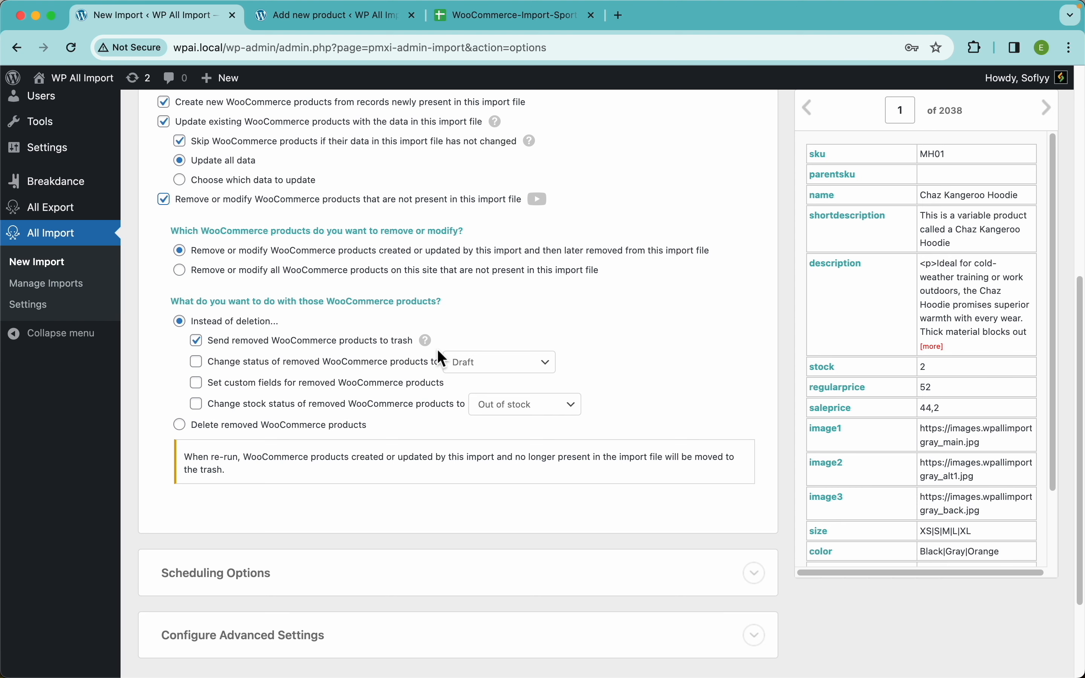
left_click(266, 434)
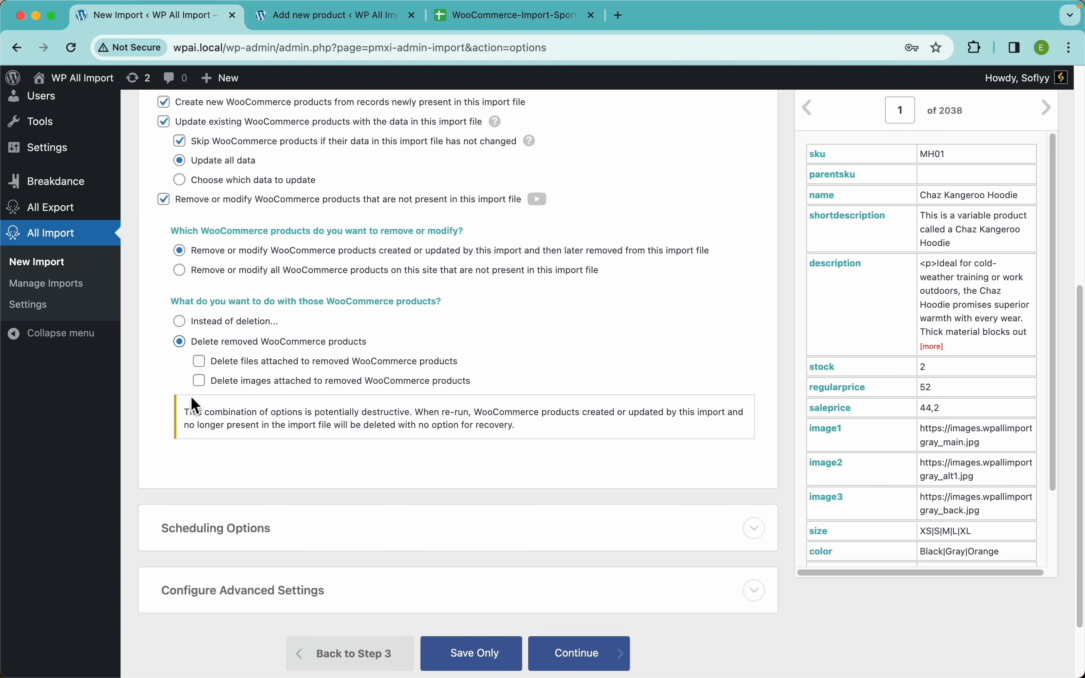
left_click(322, 366)
left_click(310, 383)
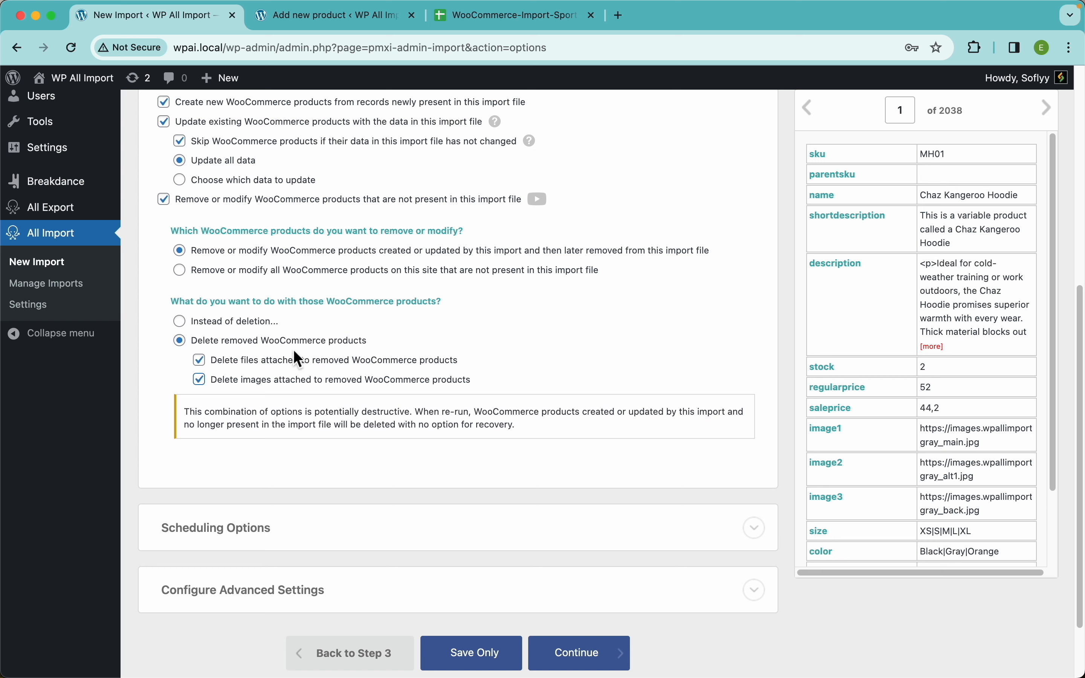
Try changing removed products' stock status instead of deleting them, and turn off the handling of missing products.
left_click(243, 325)
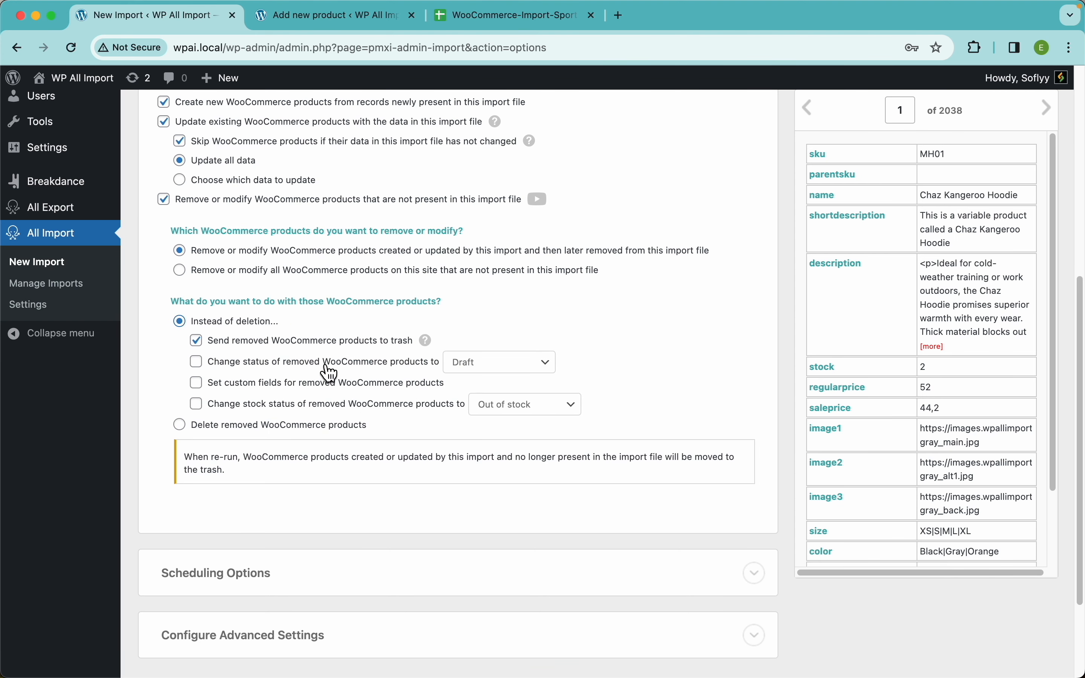
left_click(383, 412)
left_click(545, 411)
left_click(637, 399)
left_click(260, 411)
left_click(260, 201)
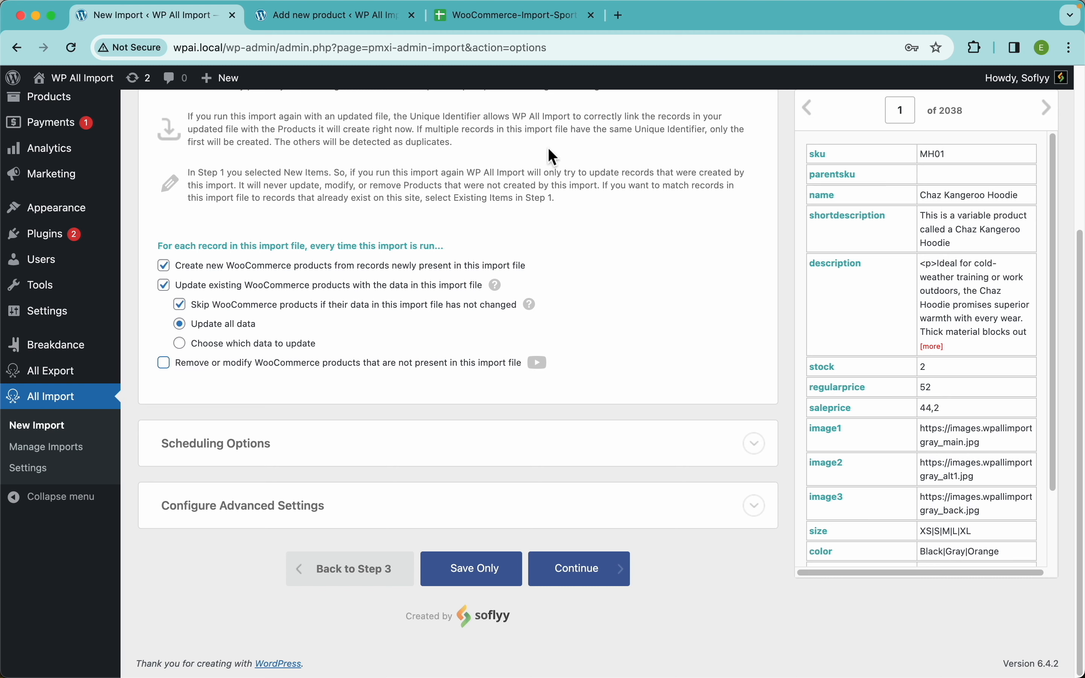
Check the product data in the Google Sheet and expand the import's Scheduling Options.
left_click(503, 15)
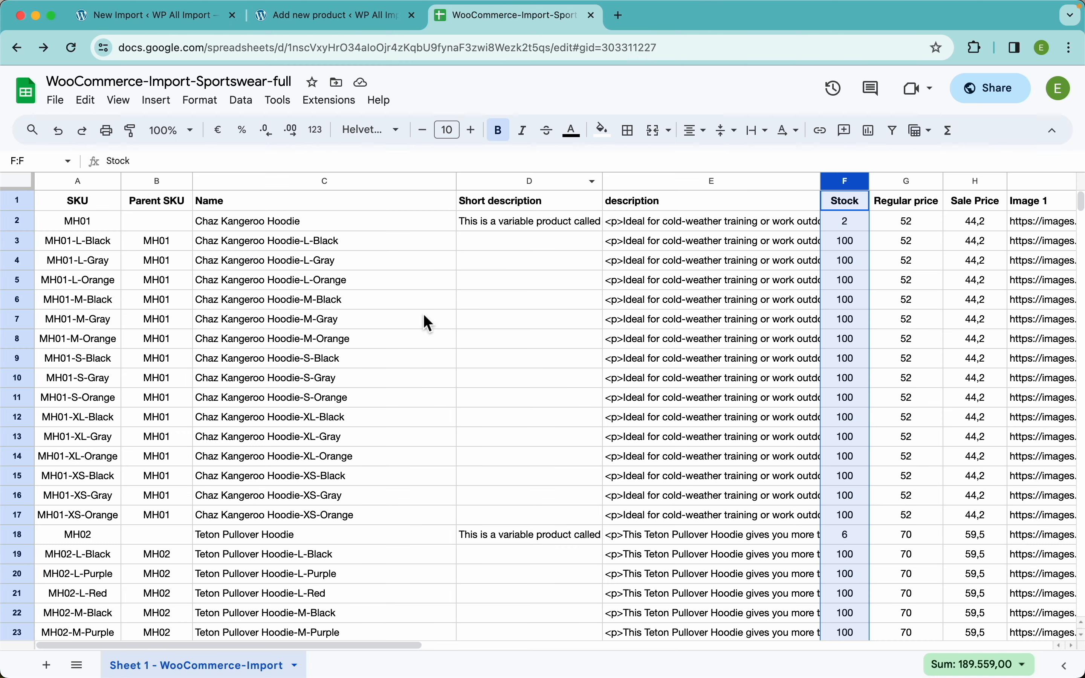
left_click(188, 15)
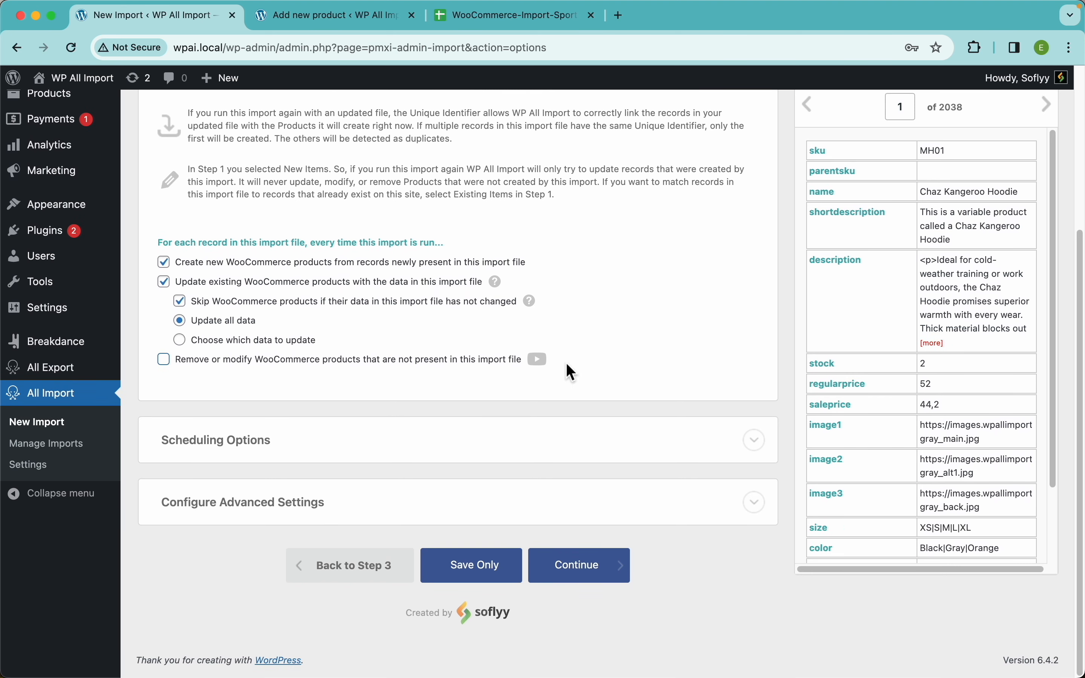
left_click(345, 460)
scroll(549, 353, "down", 4)
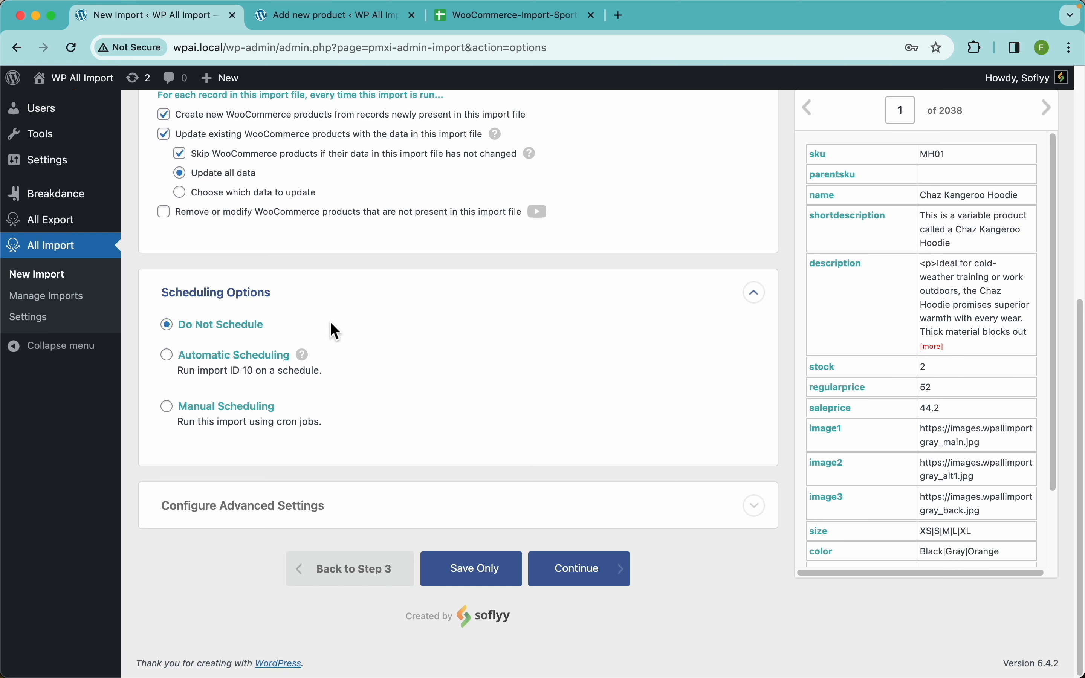
Enable automatic scheduling to run the import every week on all seven days, Monday to Sunday.
left_click(287, 355)
scroll(492, 330, "down", 3)
scroll(367, 360, "down", 1)
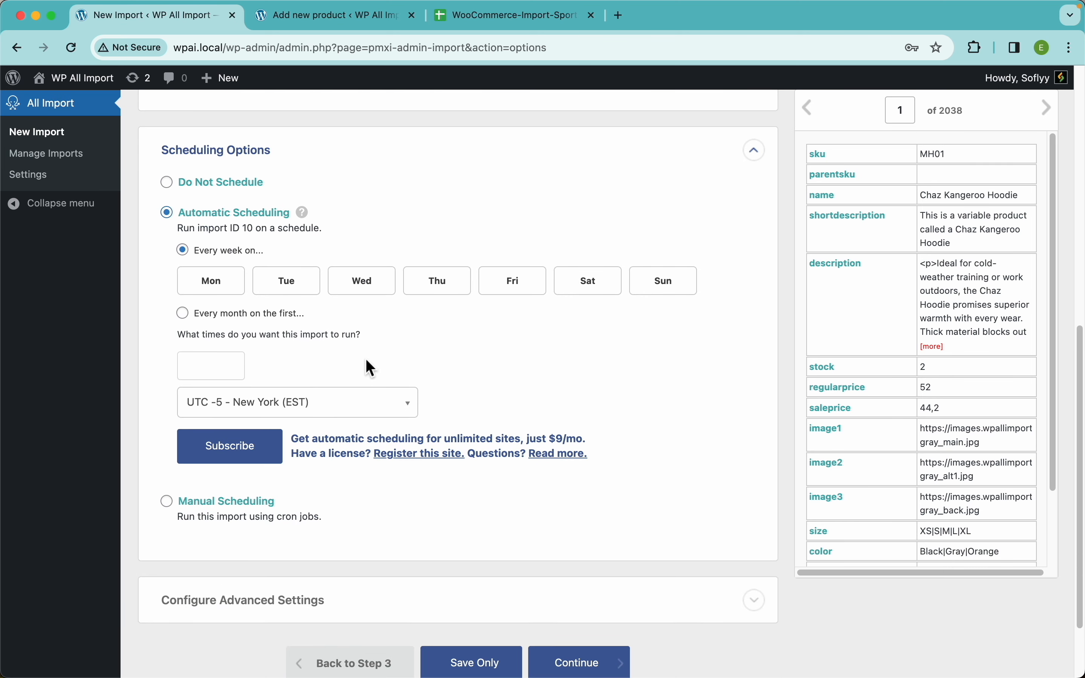
left_click(218, 287)
left_click(294, 287)
left_click(367, 287)
left_click(460, 290)
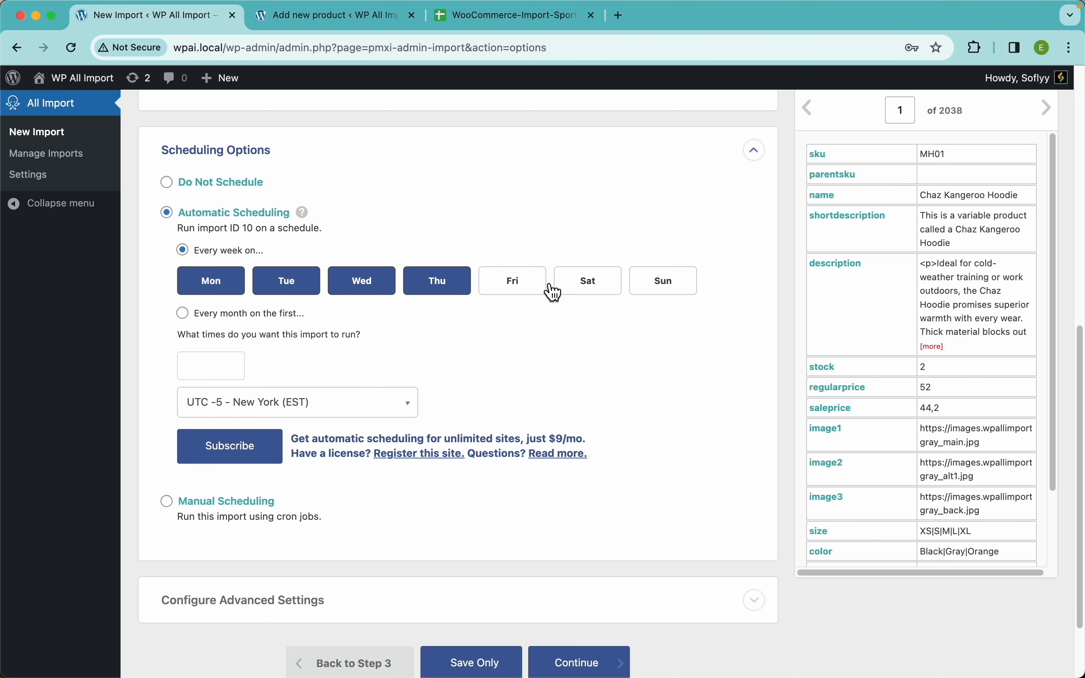
left_click(541, 287)
left_click(603, 291)
left_click(668, 292)
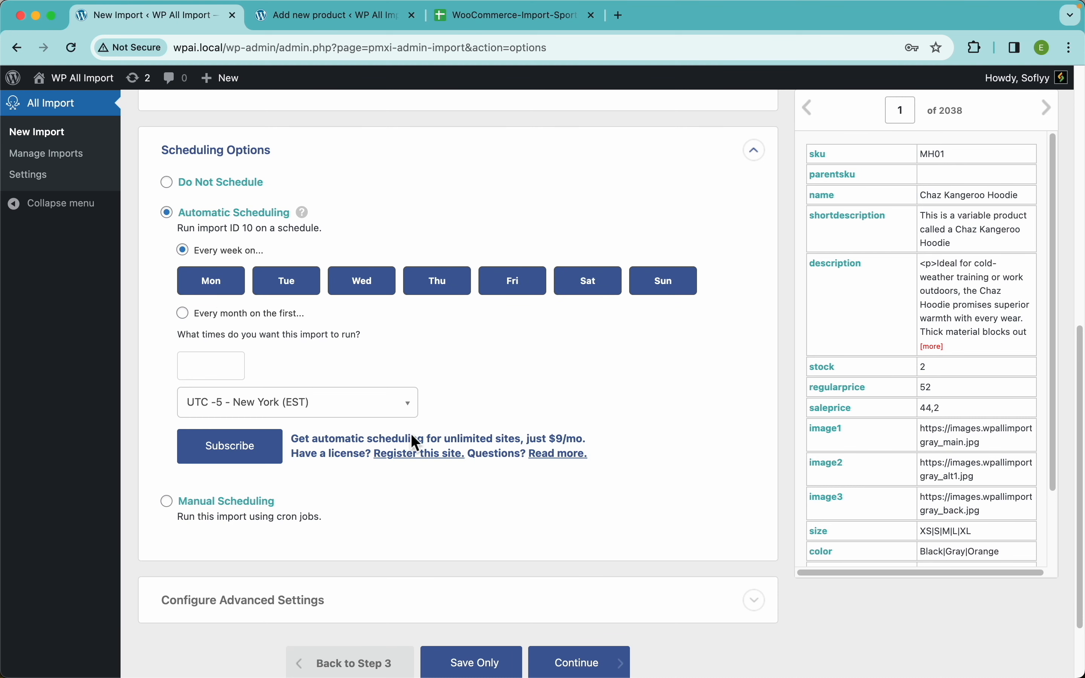
Set the automatic import run times to 12:00am and 10:00am, leaving the third time empty.
left_click(224, 368)
left_click(211, 394)
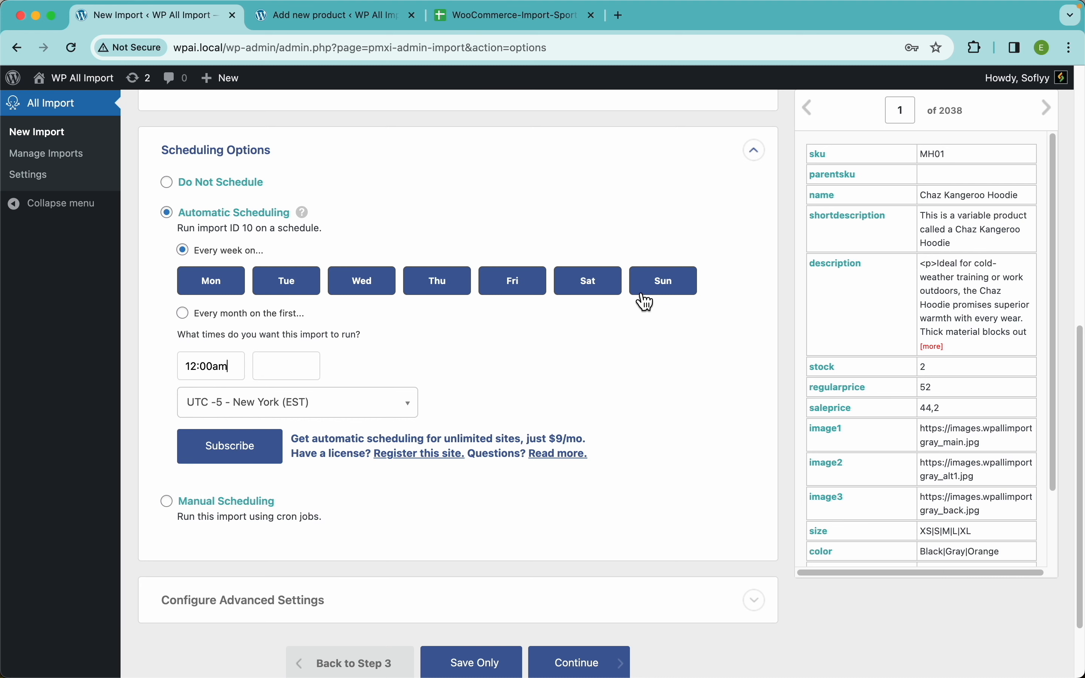
left_click(291, 374)
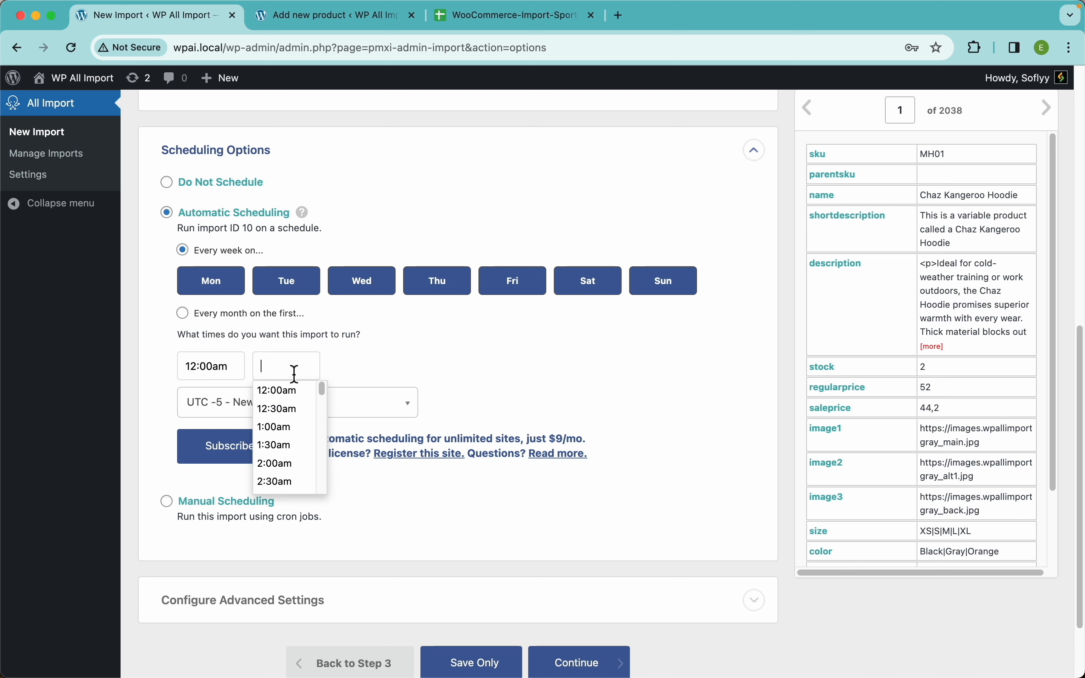
scroll(296, 475, "down", 2)
scroll(307, 491, "down", 5)
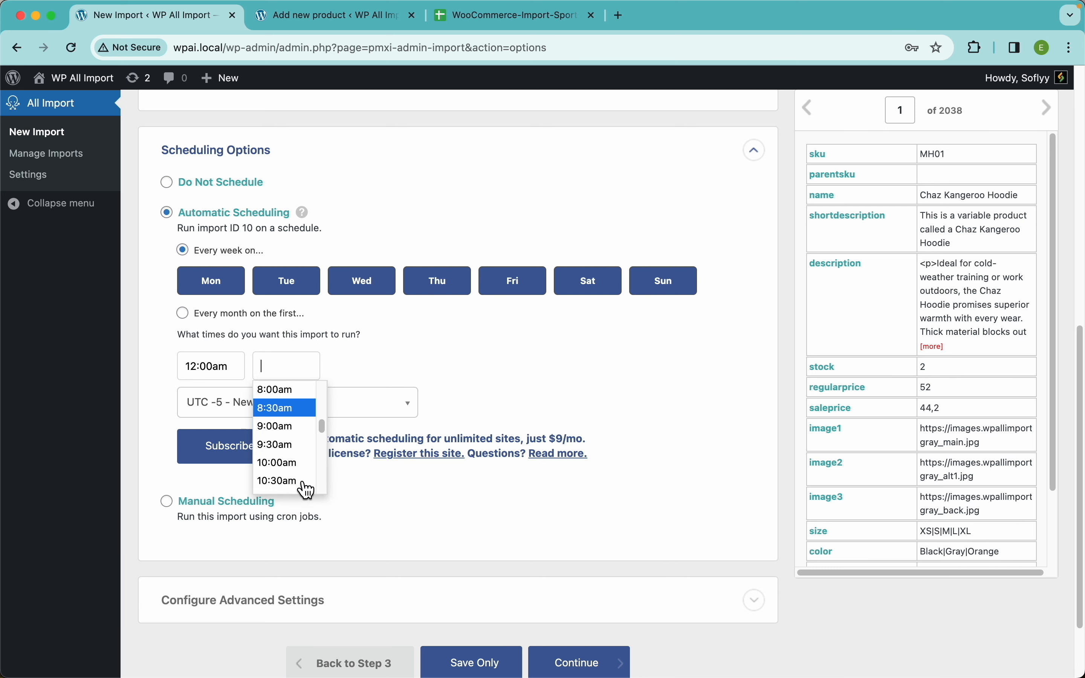
left_click(282, 466)
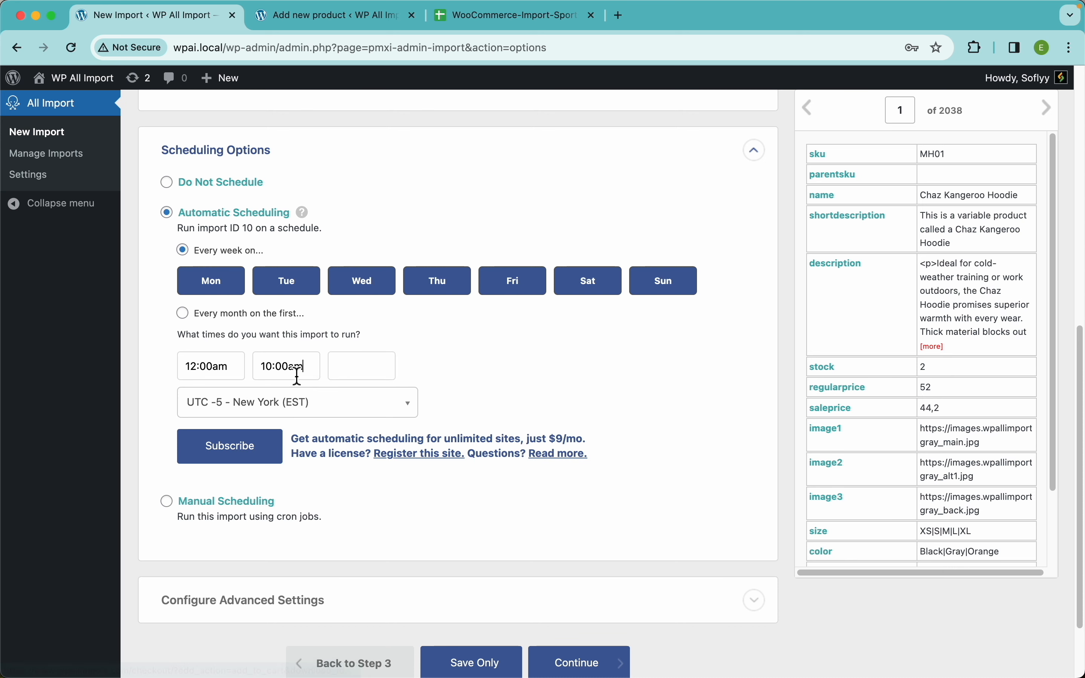
left_click(366, 371)
scroll(375, 471, "down", 15)
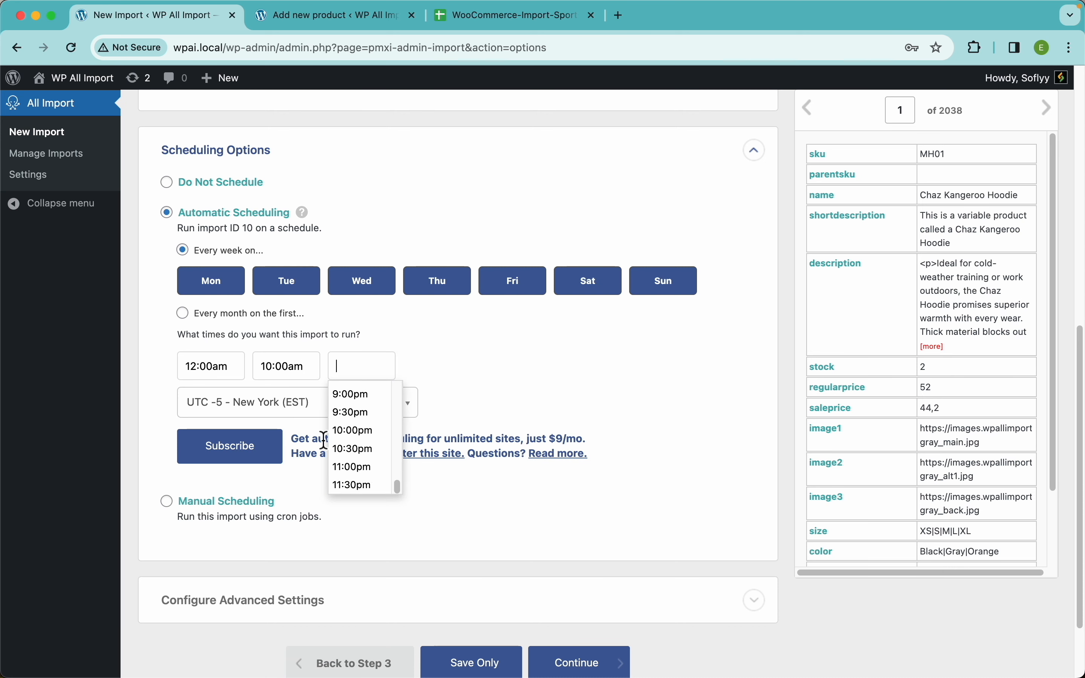
left_click(486, 337)
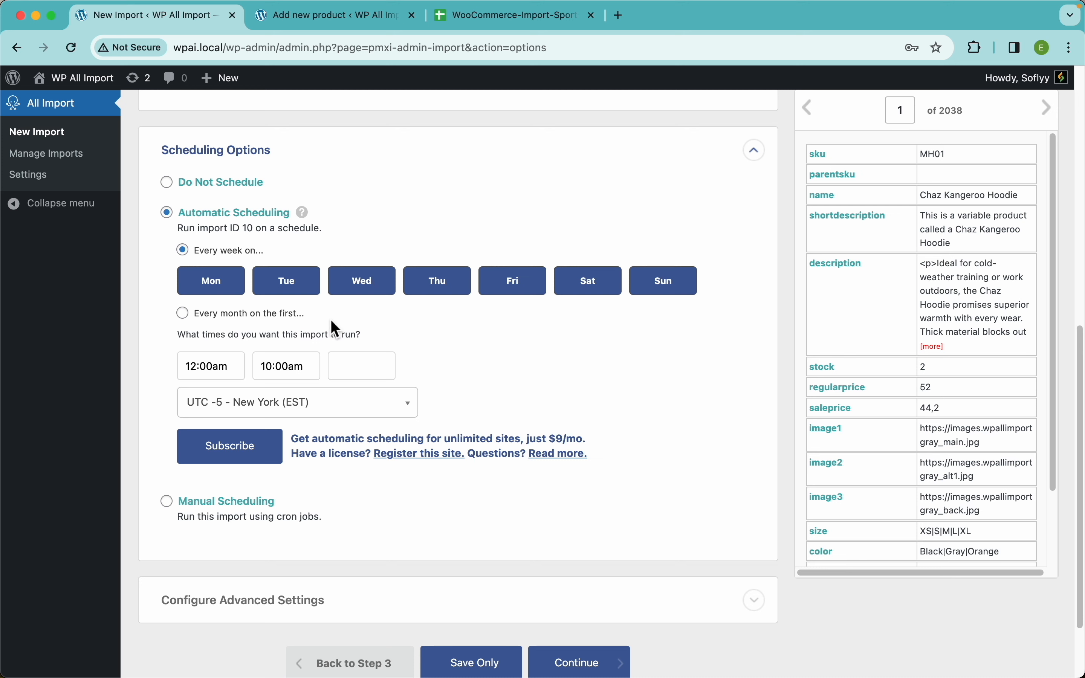
Try manual scheduling for the import, open its cron job documentation in a new tab, and return to the import settings.
scroll(477, 383, "down", 5)
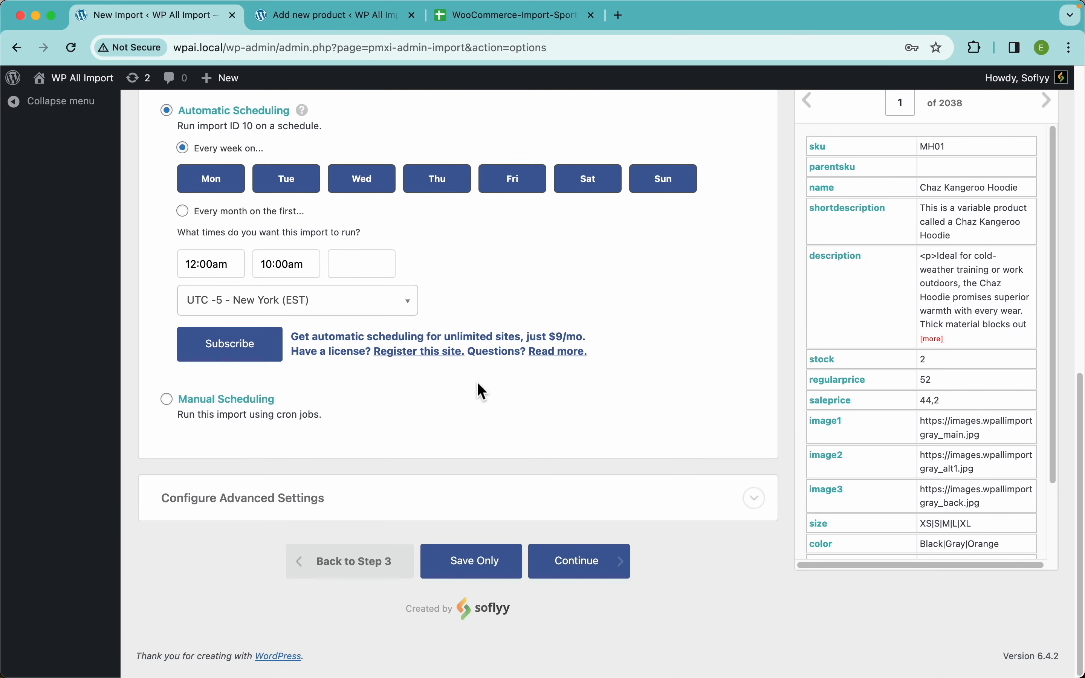
left_click(252, 413)
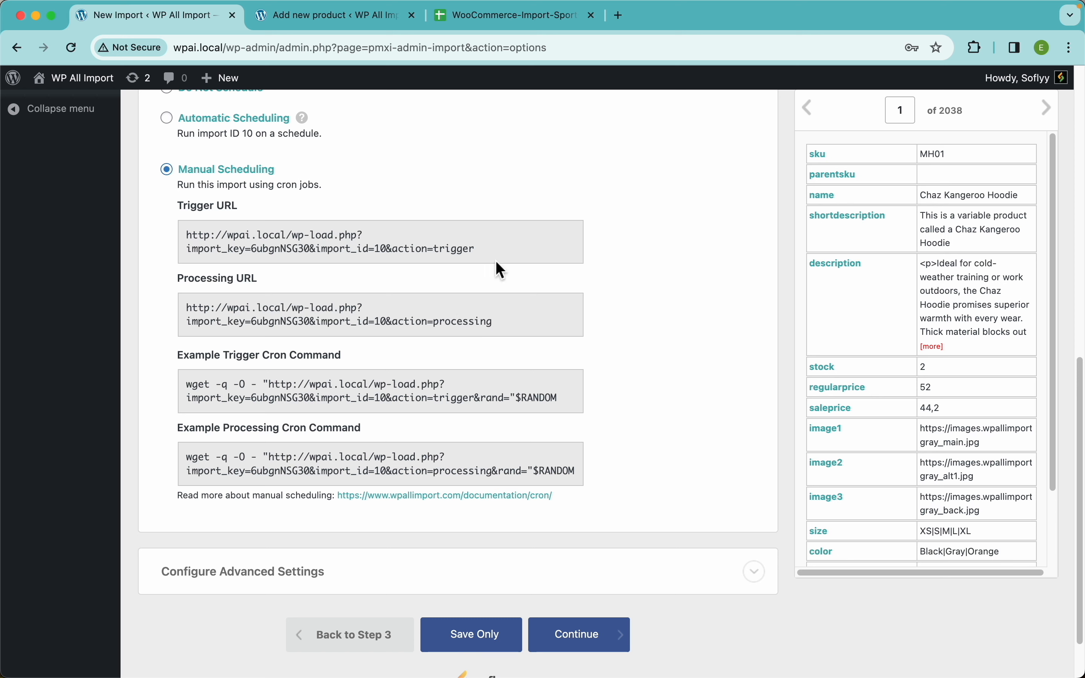
right_click(439, 499)
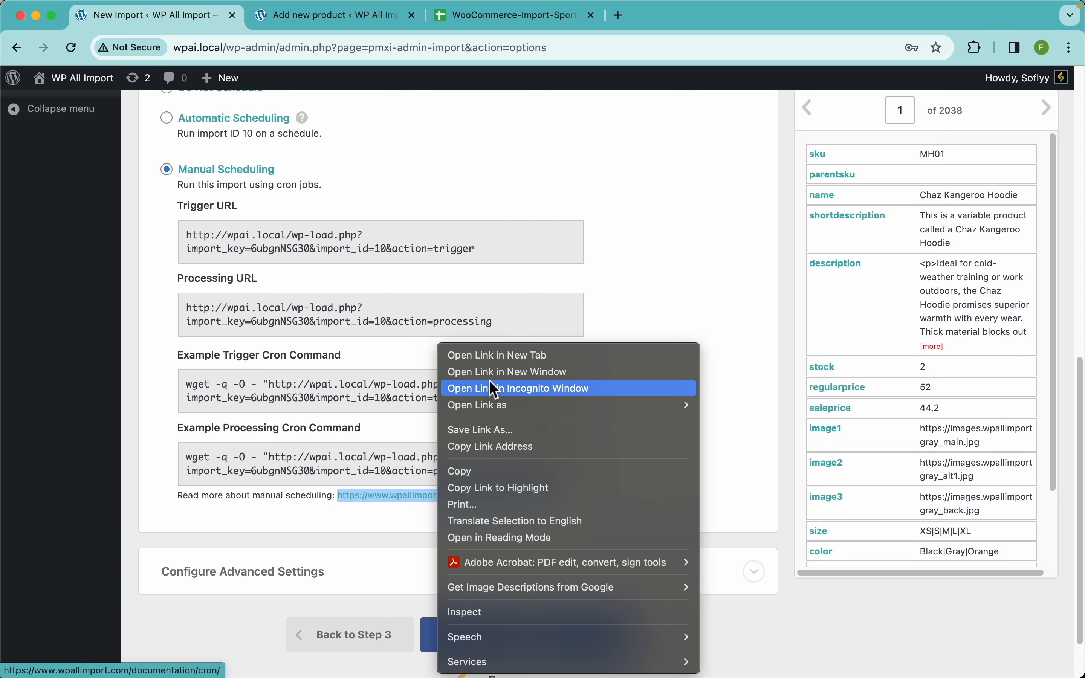
left_click(502, 354)
left_click(322, 21)
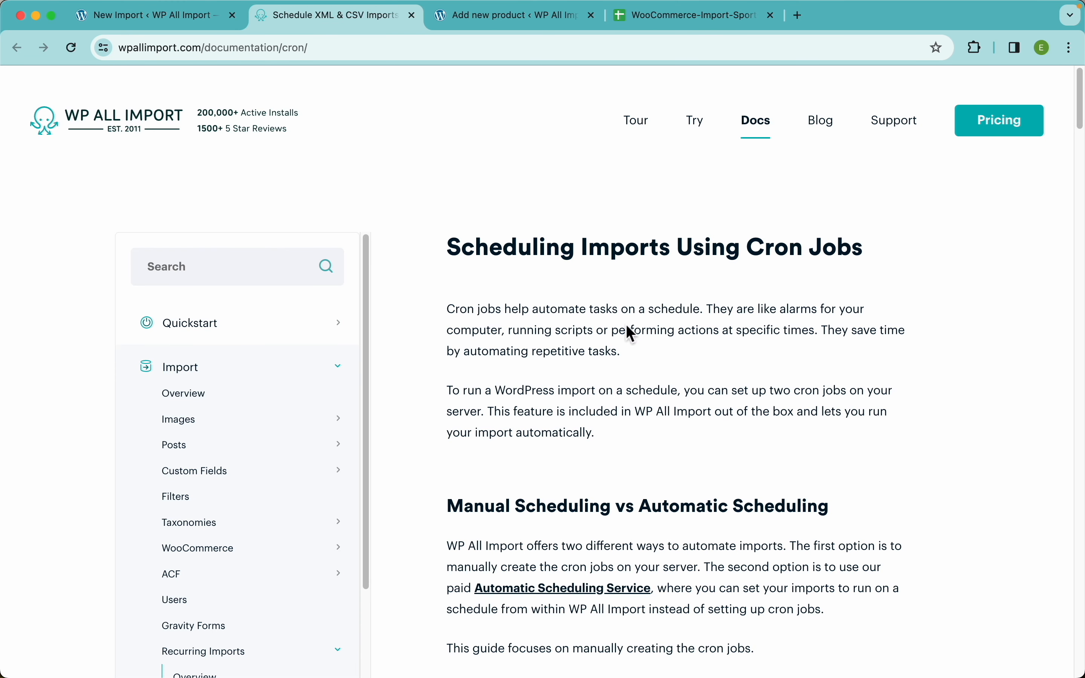
left_click(167, 21)
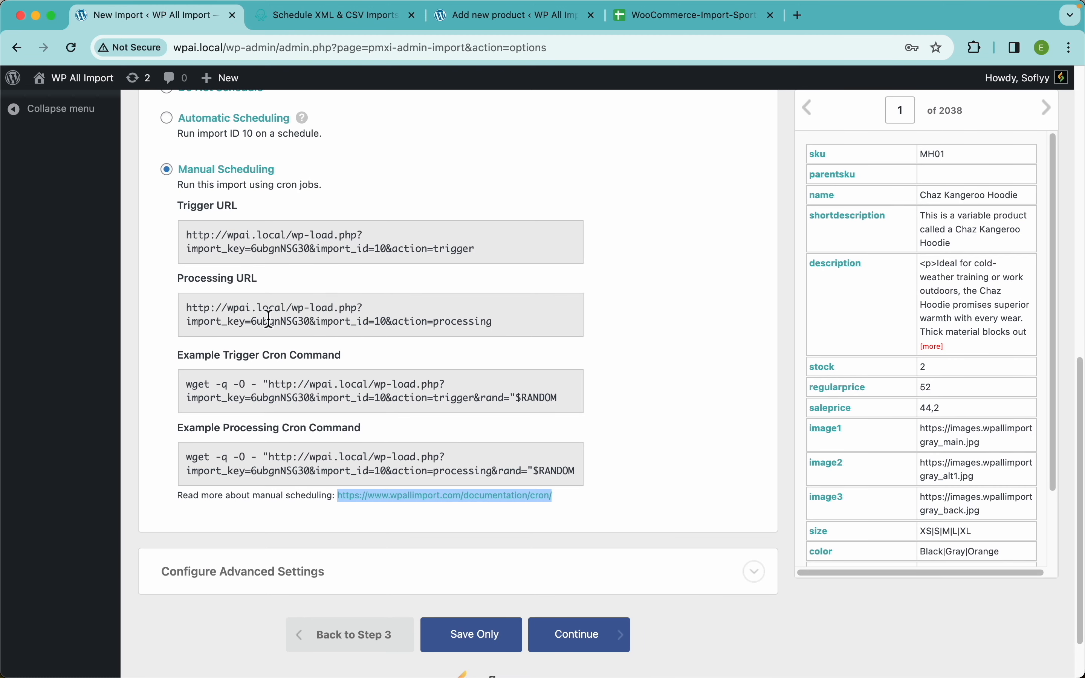
left_click(467, 358)
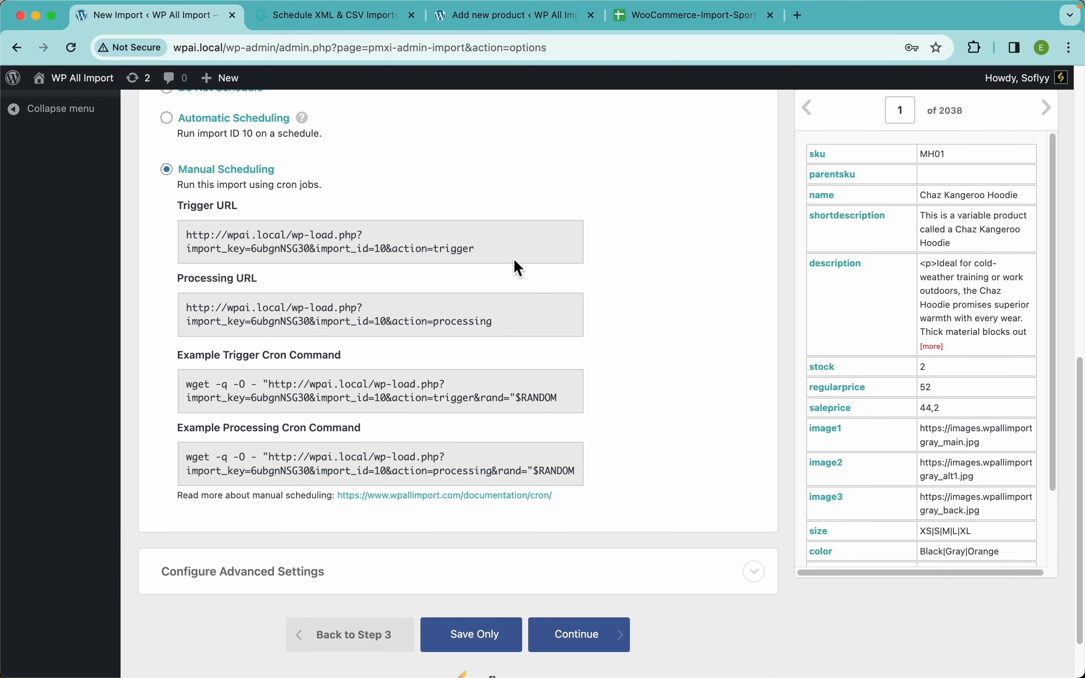
left_click(318, 20)
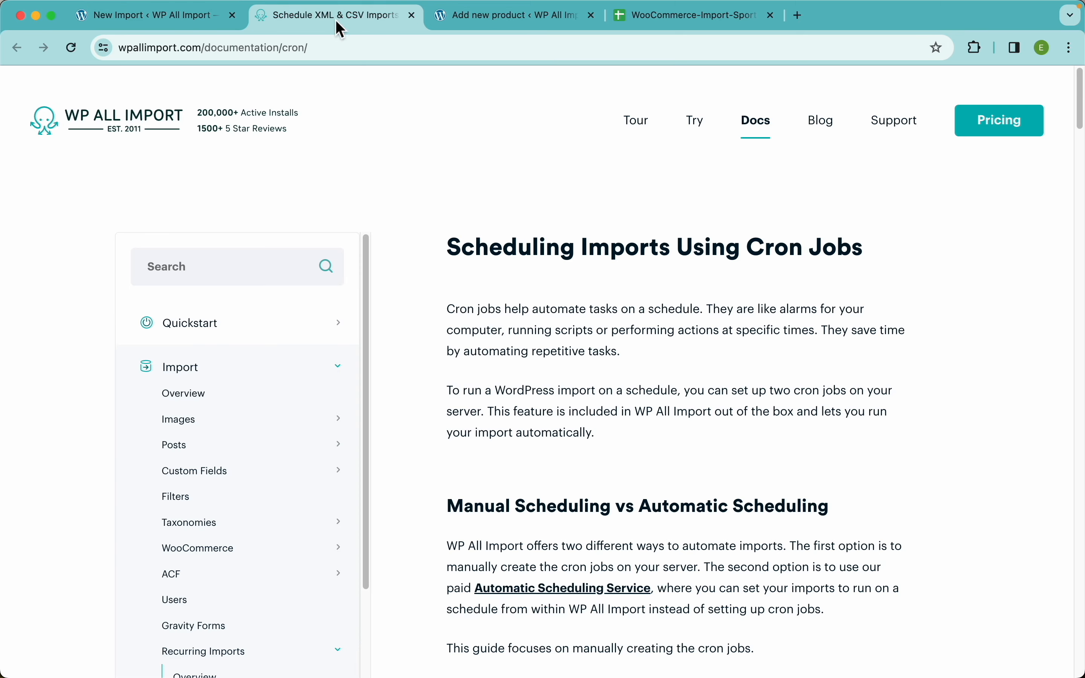
left_click(151, 24)
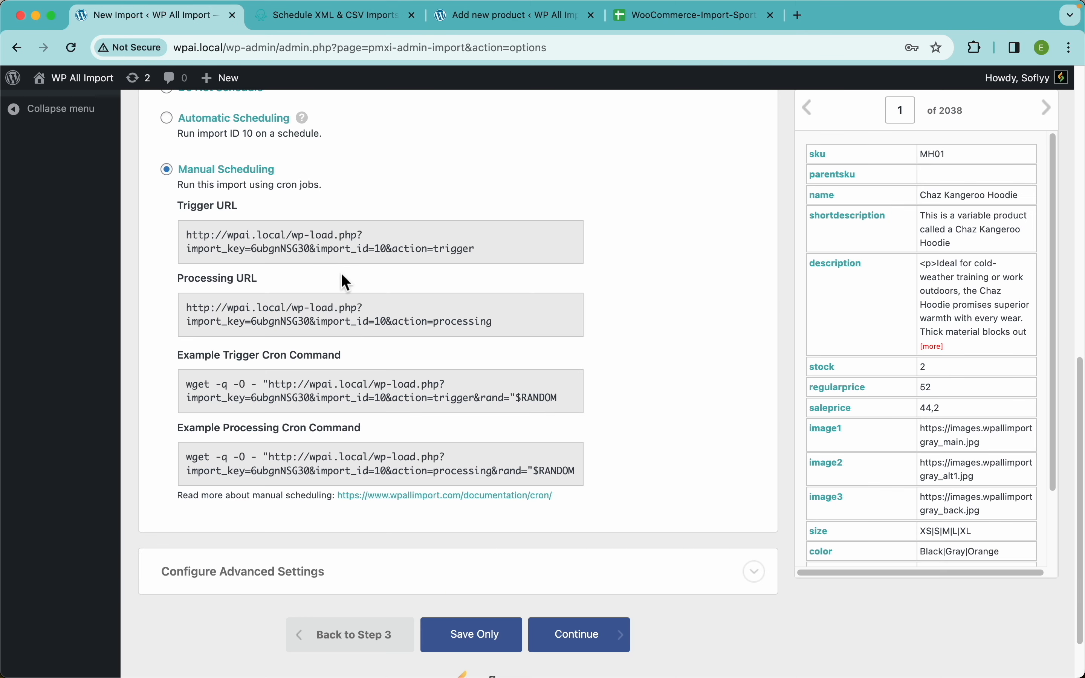
Set the import to Do Not Schedule and collapse the Scheduling Options.
left_click(224, 200)
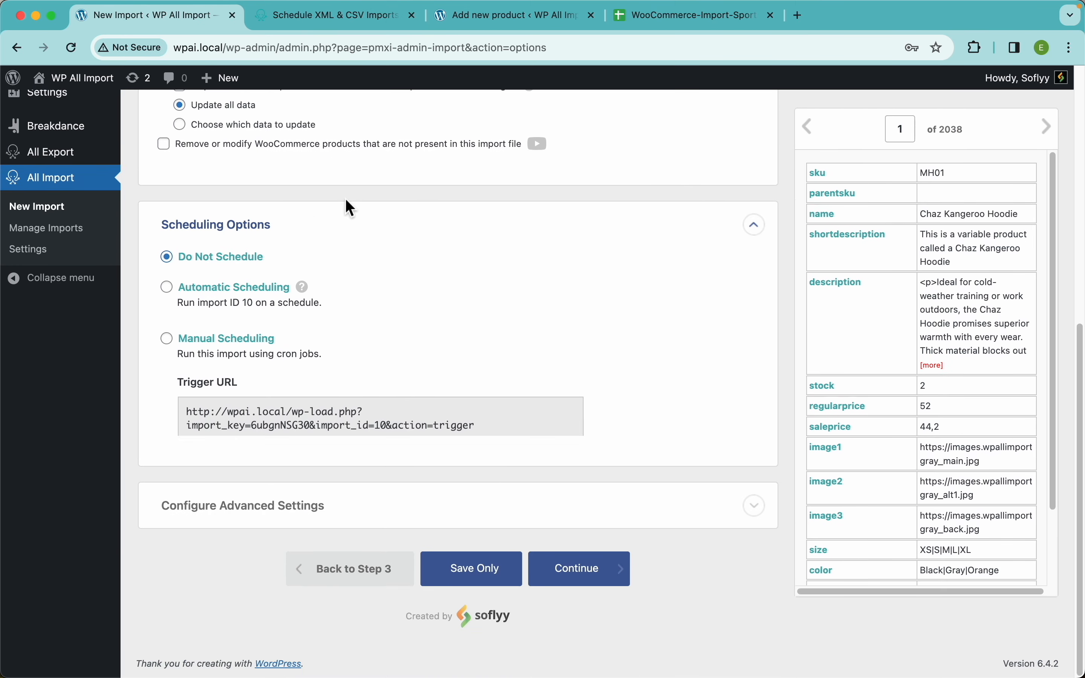
left_click(312, 307)
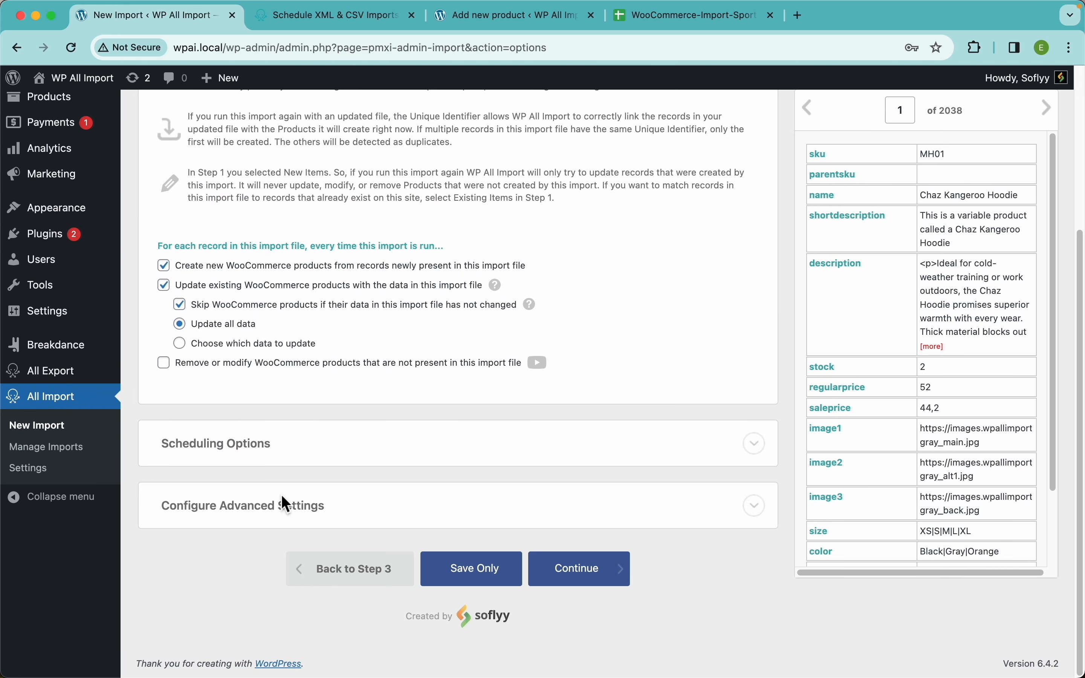
Expand the advanced settings and examine the import speed options, including the help on splitting the file into 1000 record chunks.
left_click(286, 504)
scroll(400, 493, "down", 1)
scroll(396, 487, "down", 5)
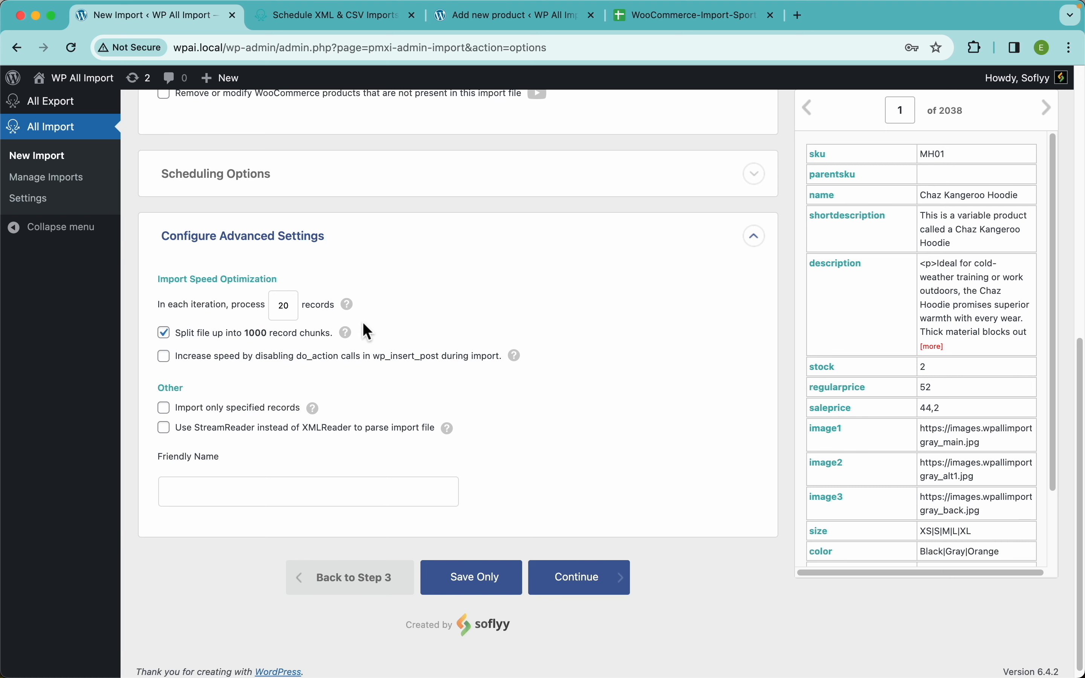
mouse_move(350, 337)
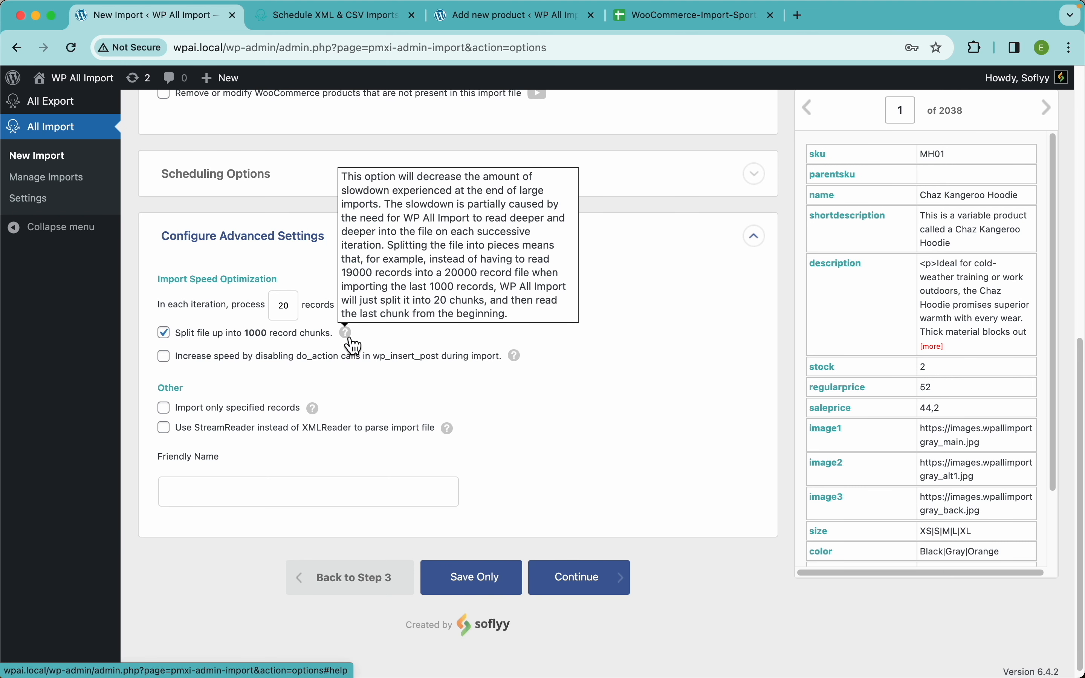
mouse_move(525, 365)
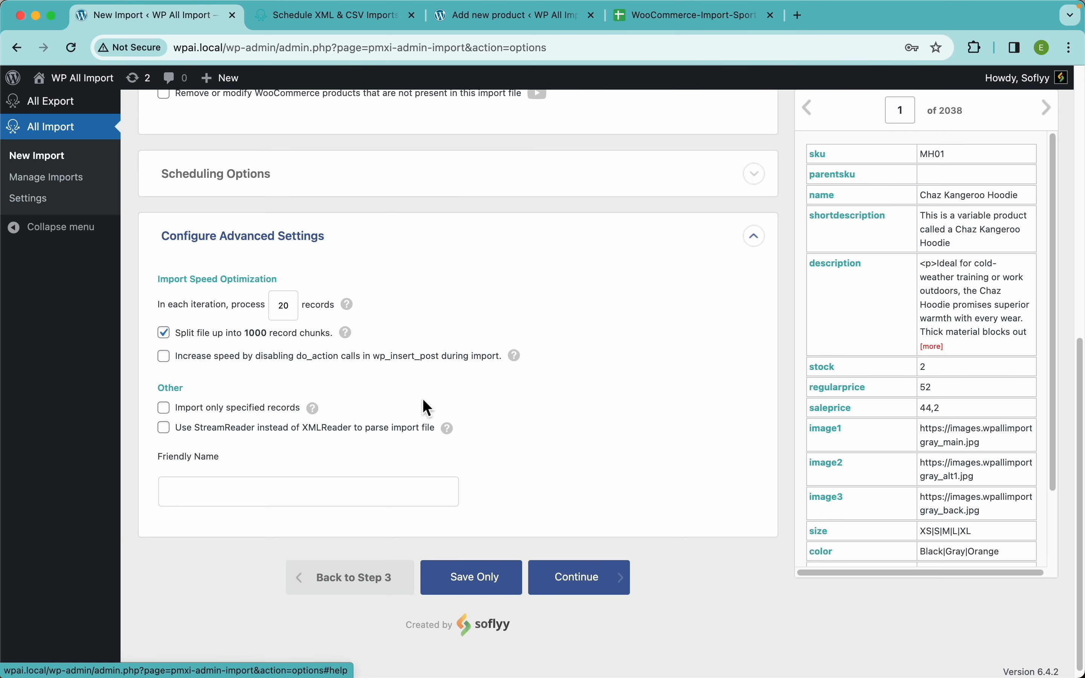
Enable importing only specified records and check the help on the record range format.
scroll(417, 400, "down", 1)
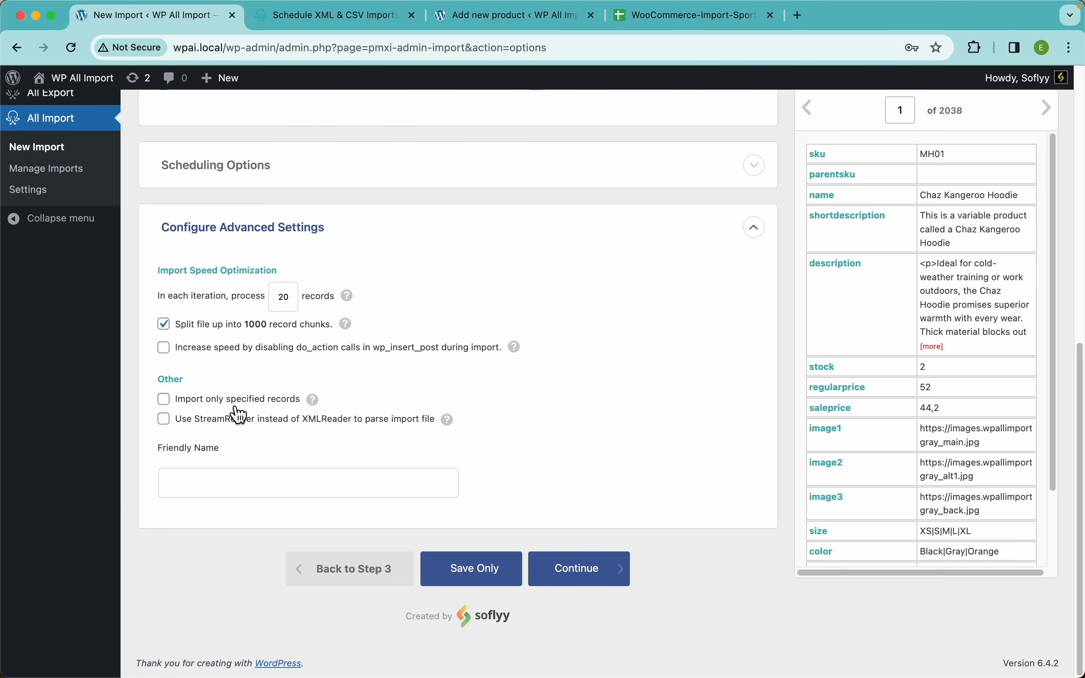
left_click(237, 403)
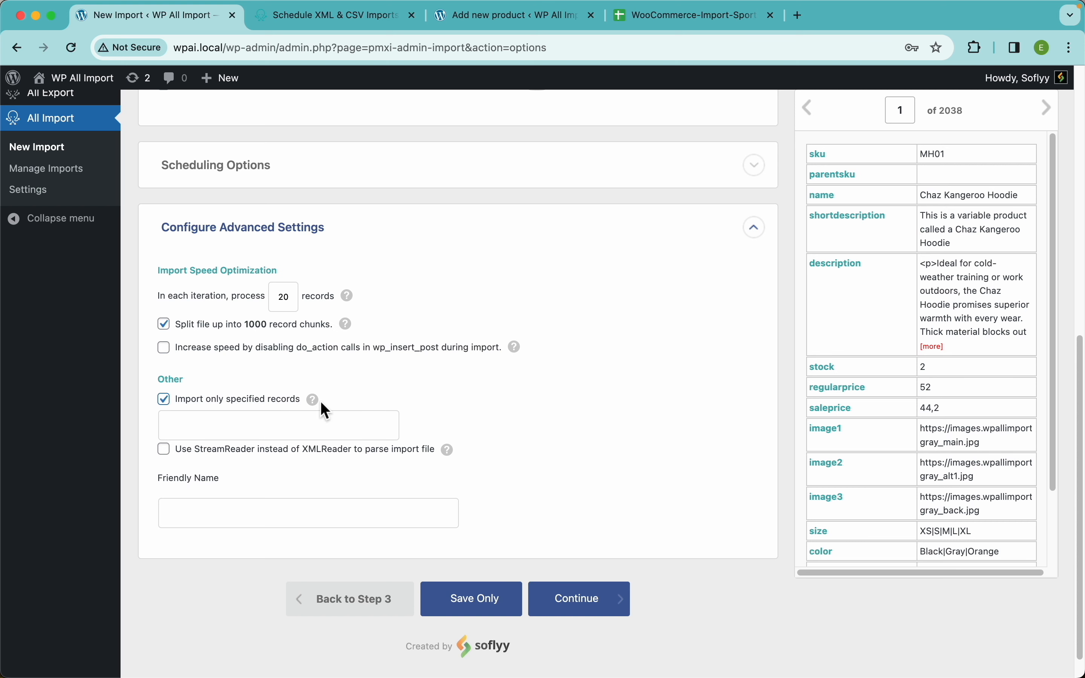
mouse_move(314, 404)
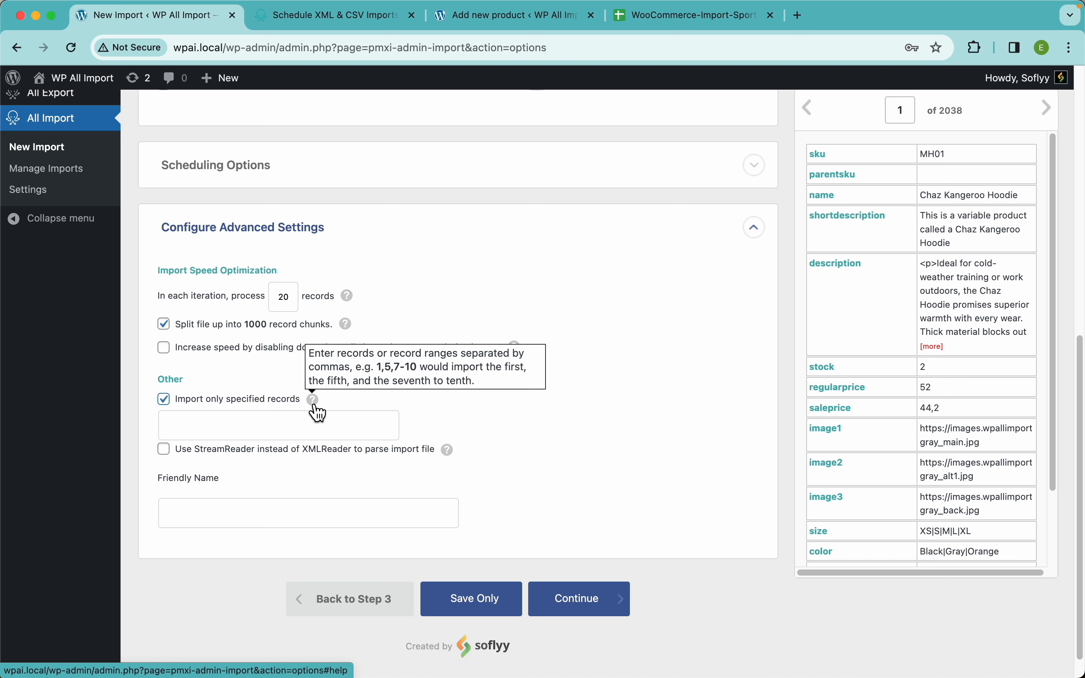
Try 1-100, 500, 600-1000 as the specified records to import, and clear the entry.
left_click(291, 430)
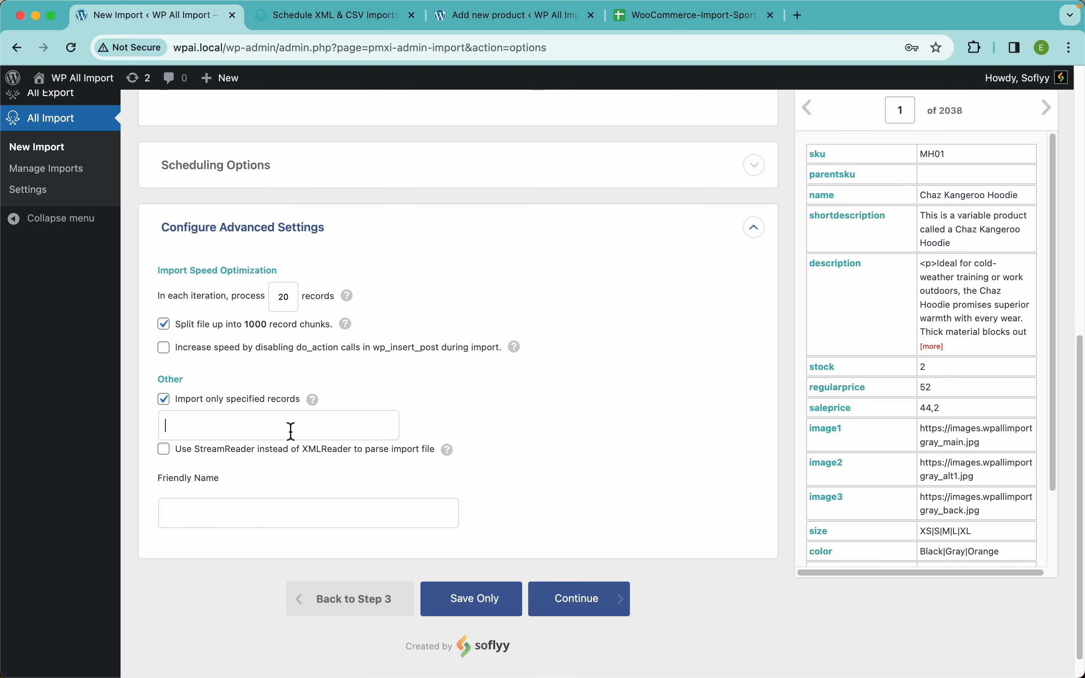
type("1-100")
double_click(182, 426)
left_click(215, 427)
type(", 500, 600-1000")
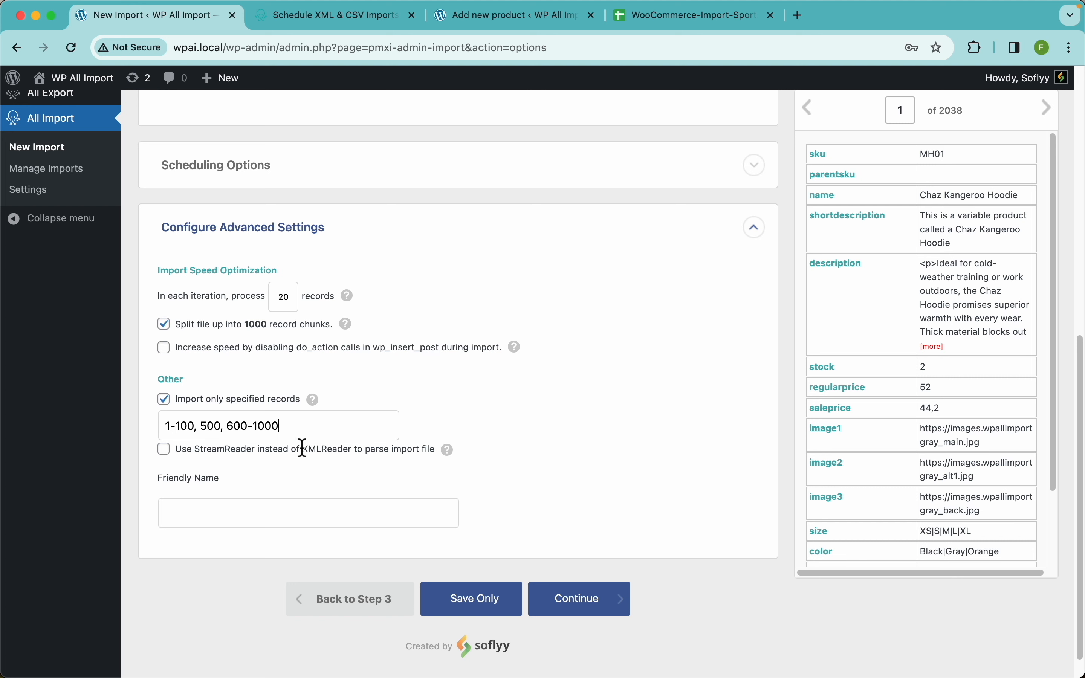
key("BackSpace")
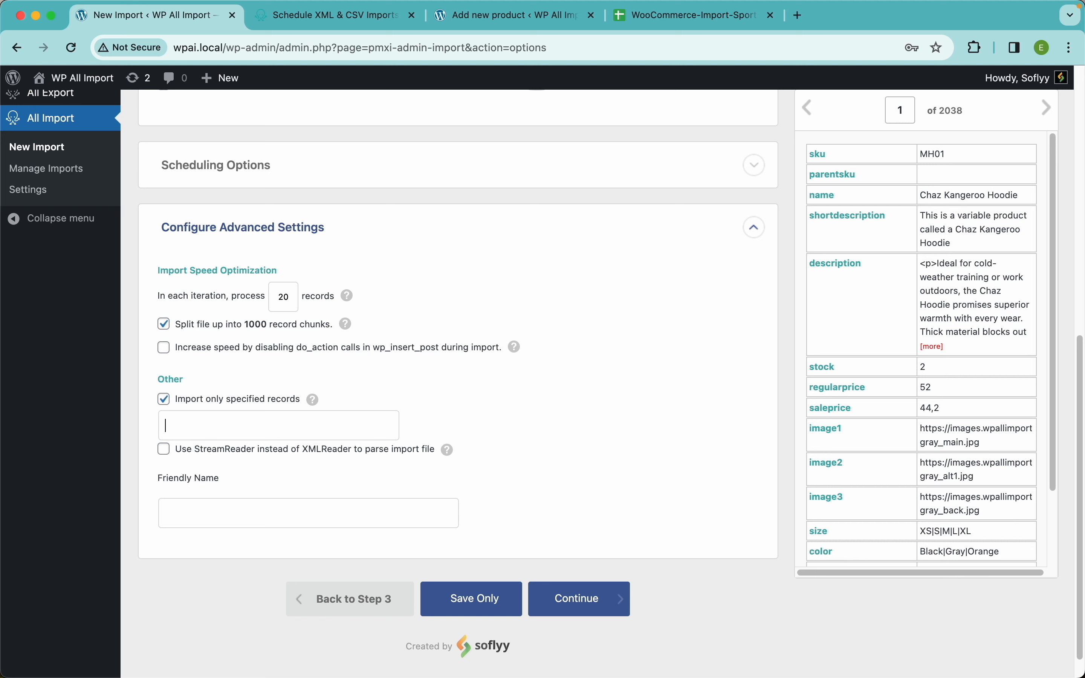
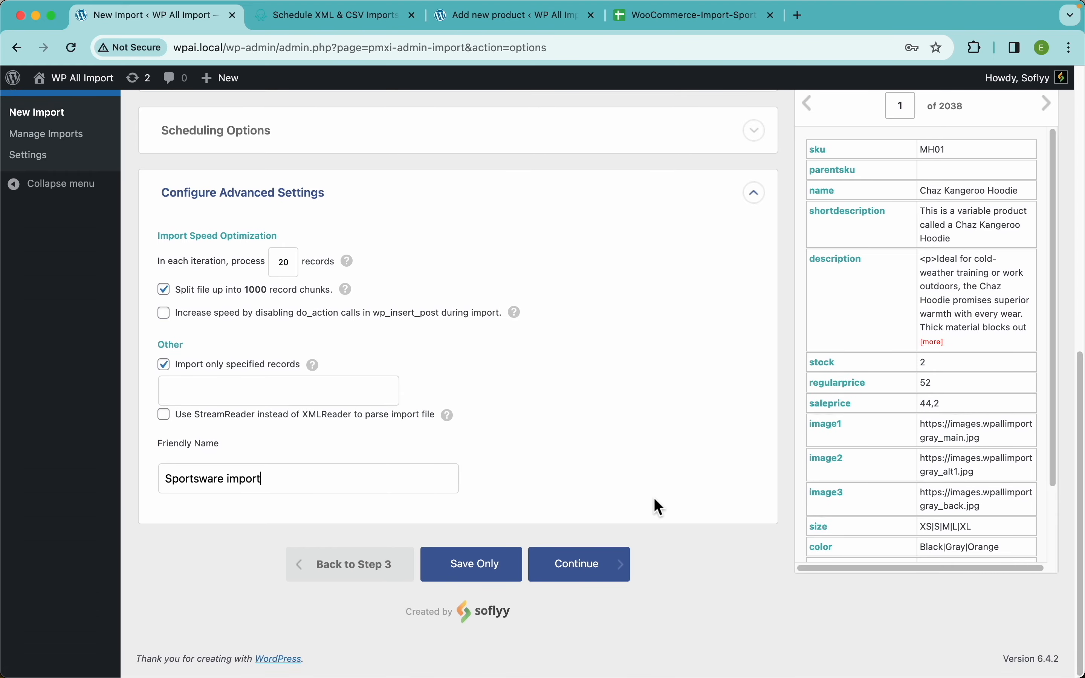
Continue past the import settings, then confirm and run the import.
scroll(627, 416, "up", 15)
scroll(475, 373, "down", 15)
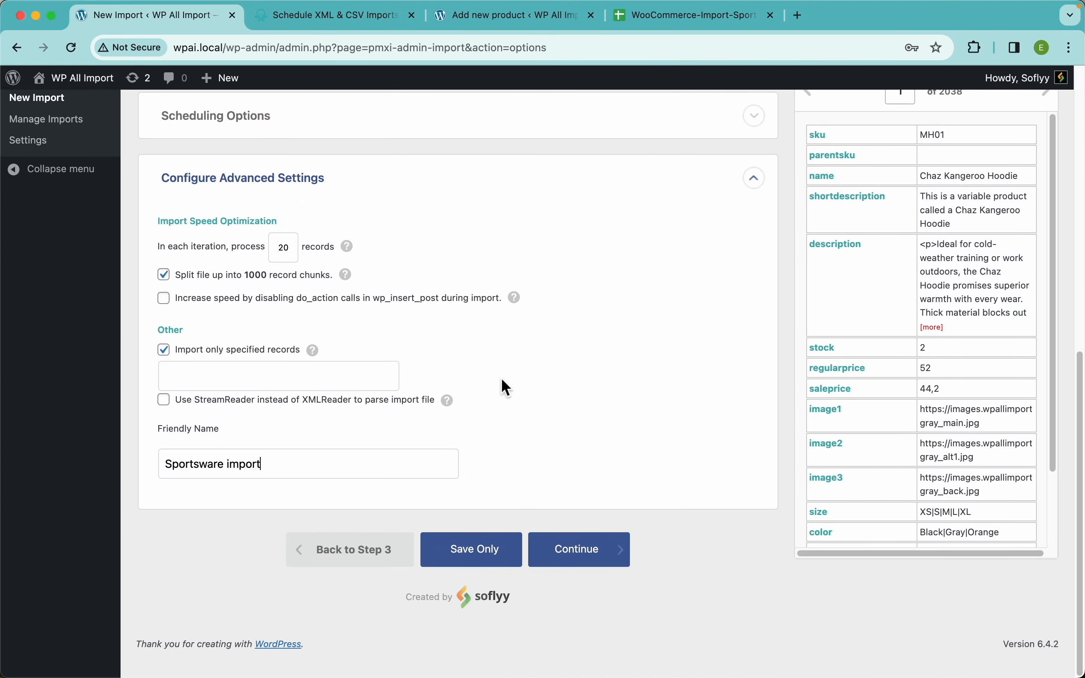
left_click(604, 576)
left_click(948, 237)
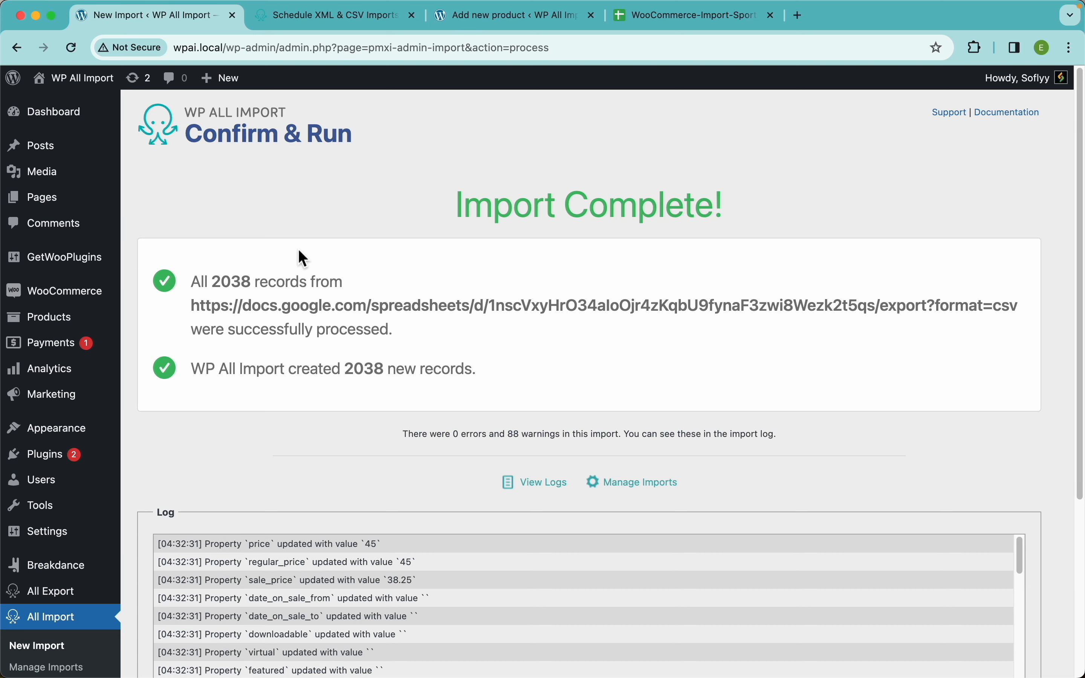
Open the WooCommerce list of all products and review the imported items.
left_click(76, 327)
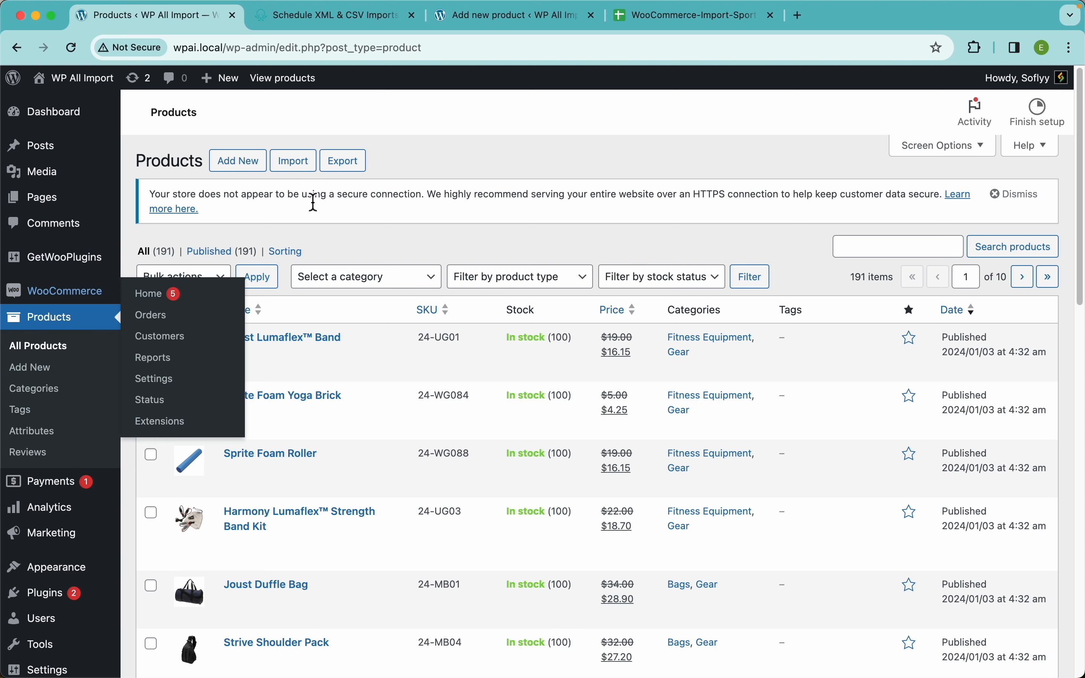
scroll(431, 249, "down", 10)
scroll(430, 251, "up", 10)
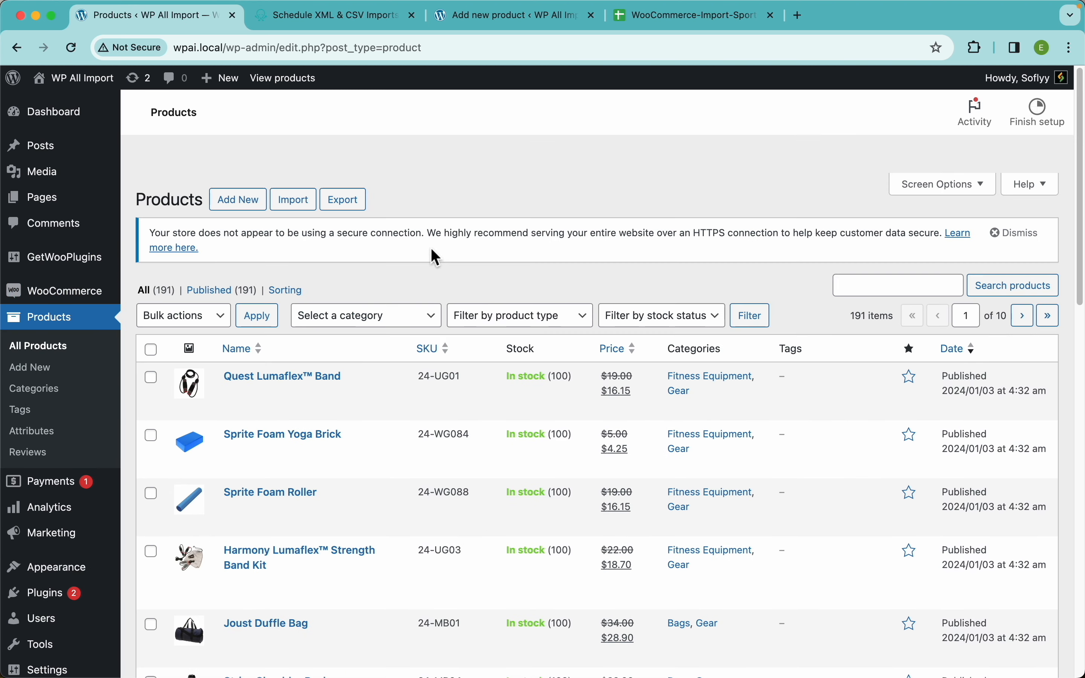
View the products on the storefront and look through the shop page's product grid.
left_click(295, 93)
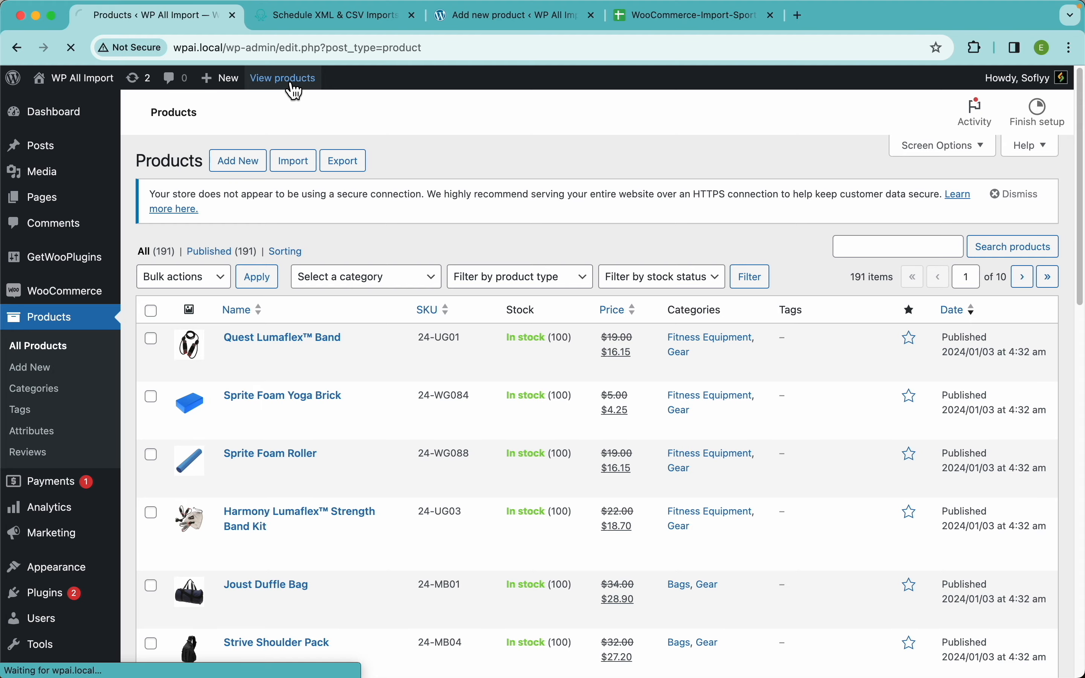
scroll(482, 388, "down", 10)
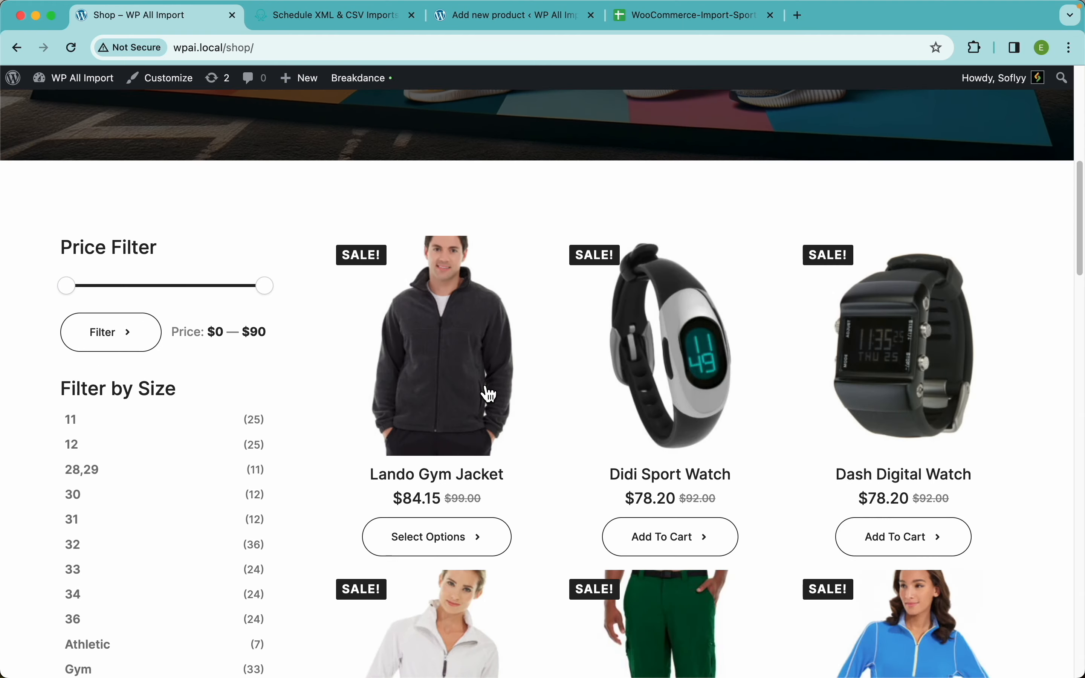
scroll(754, 351, "down", 20)
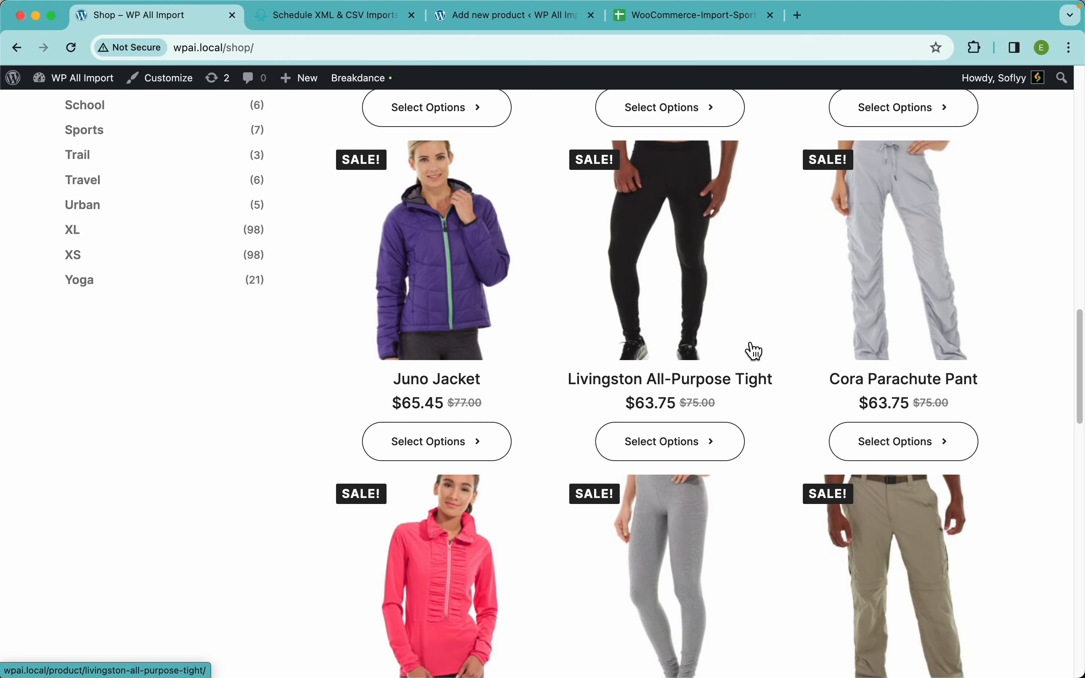
scroll(755, 351, "down", 10)
scroll(754, 351, "up", 20)
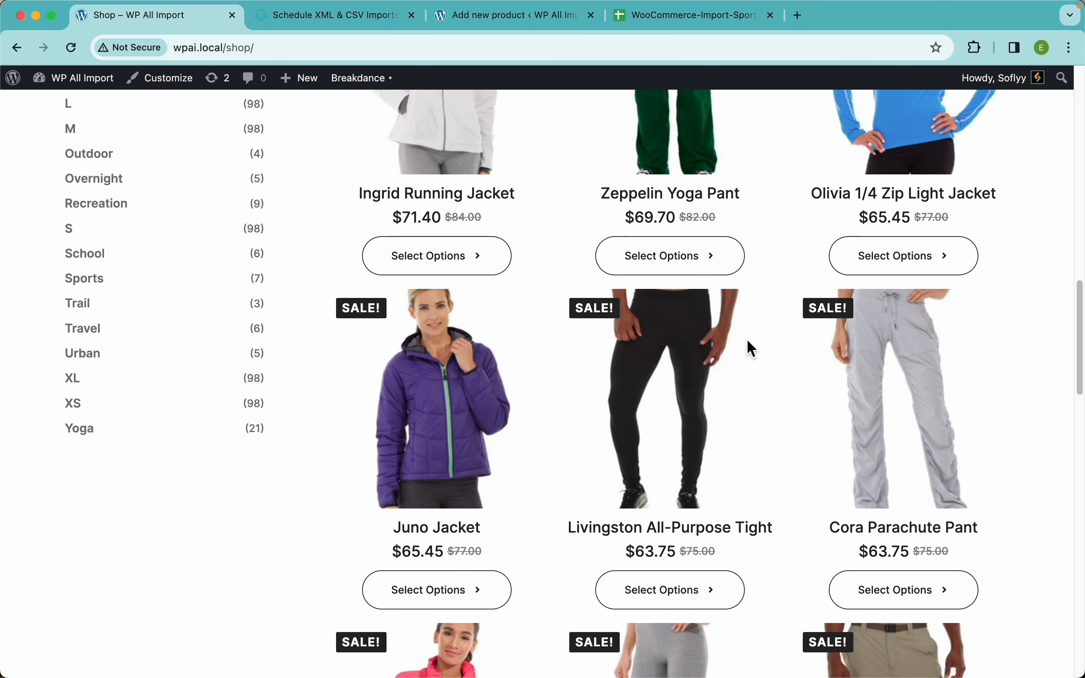
scroll(754, 351, "down", 7)
scroll(755, 352, "down", 10)
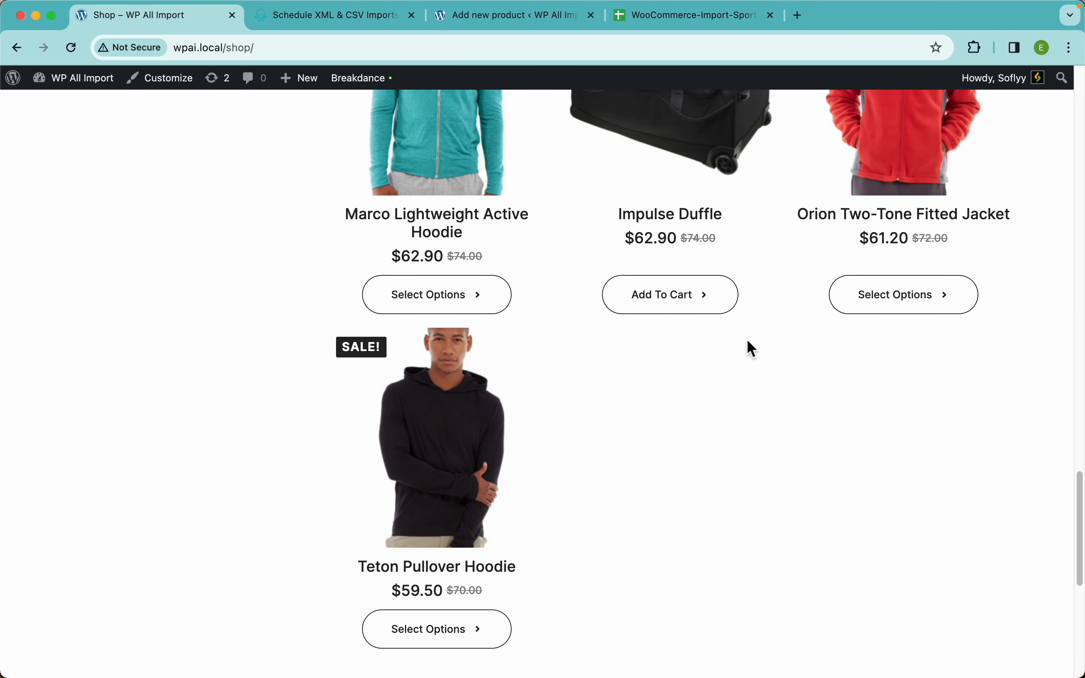
Open the Teton Pullover Hoodie page and preview size S in Purple, Red and Black, and size L in Black.
left_click(472, 458)
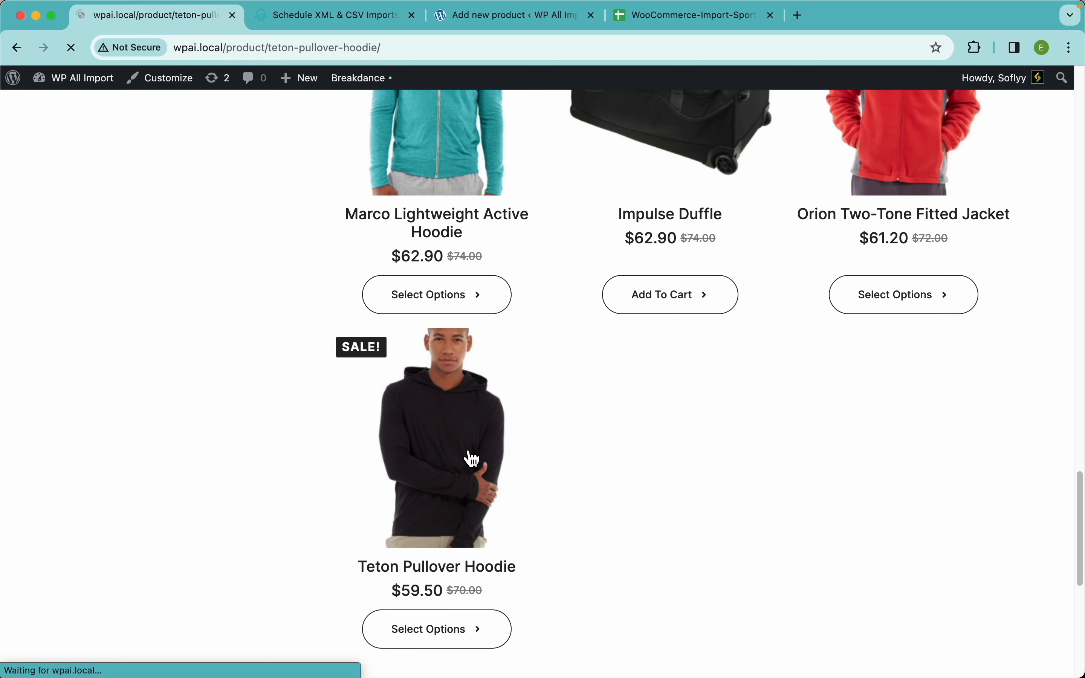
scroll(625, 415, "down", 2)
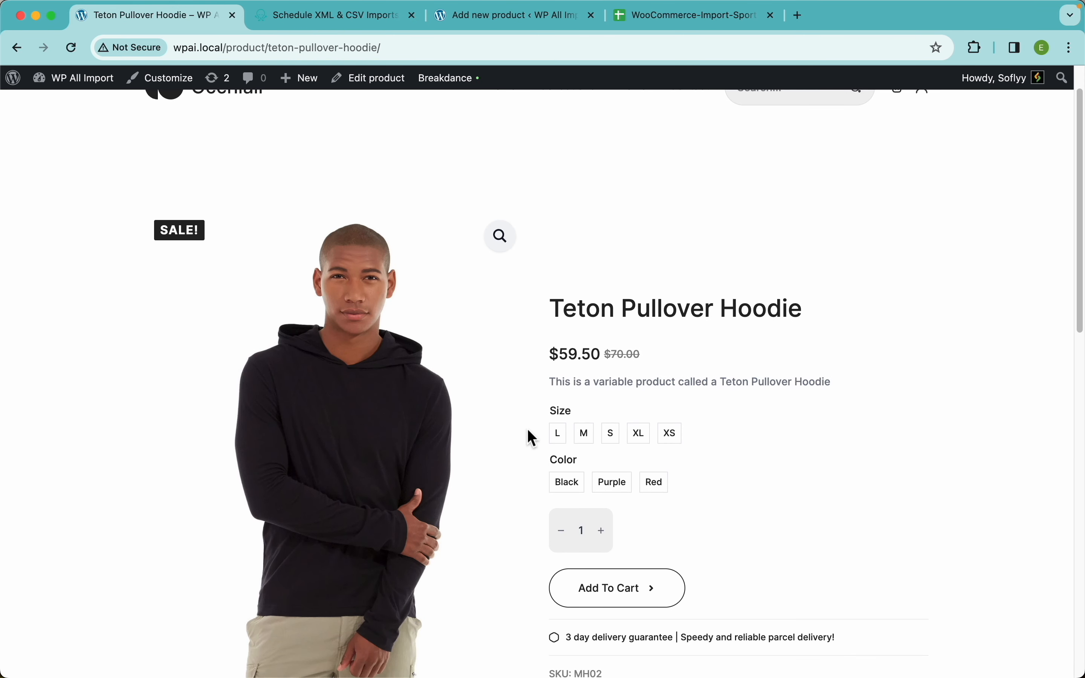
left_click(610, 438)
left_click(621, 466)
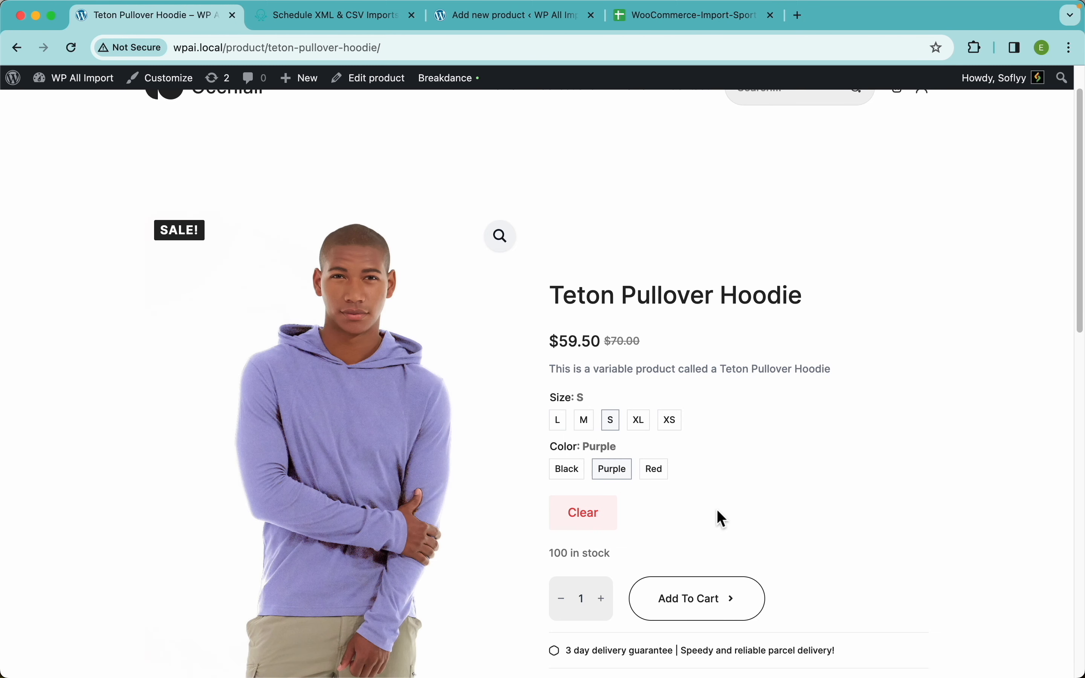
left_click(670, 478)
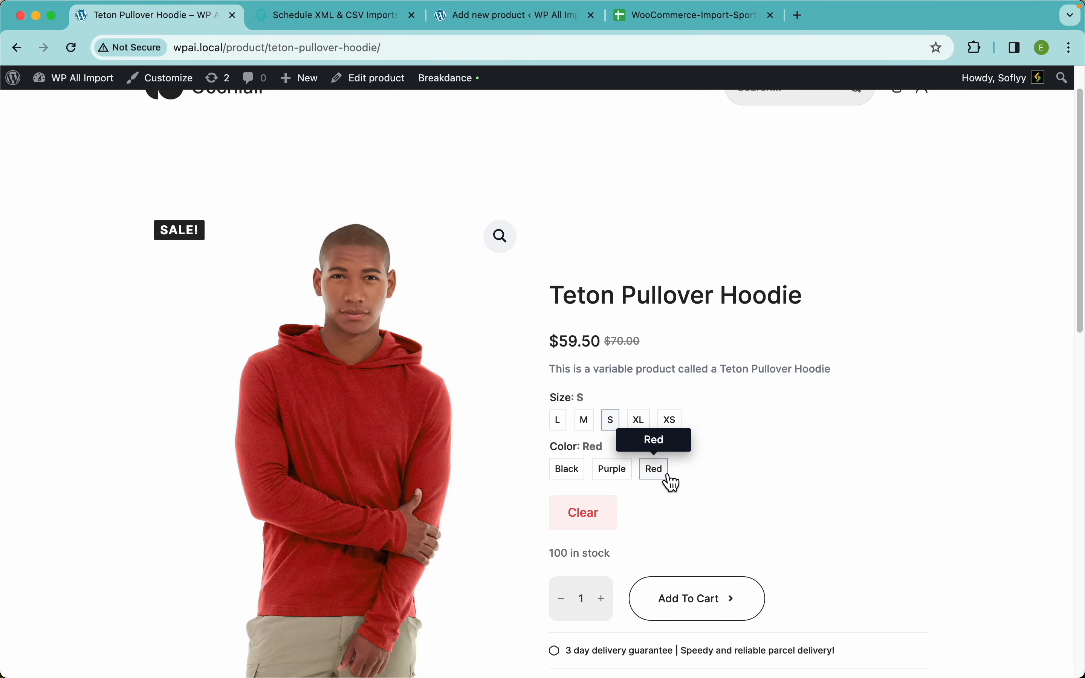
left_click(578, 477)
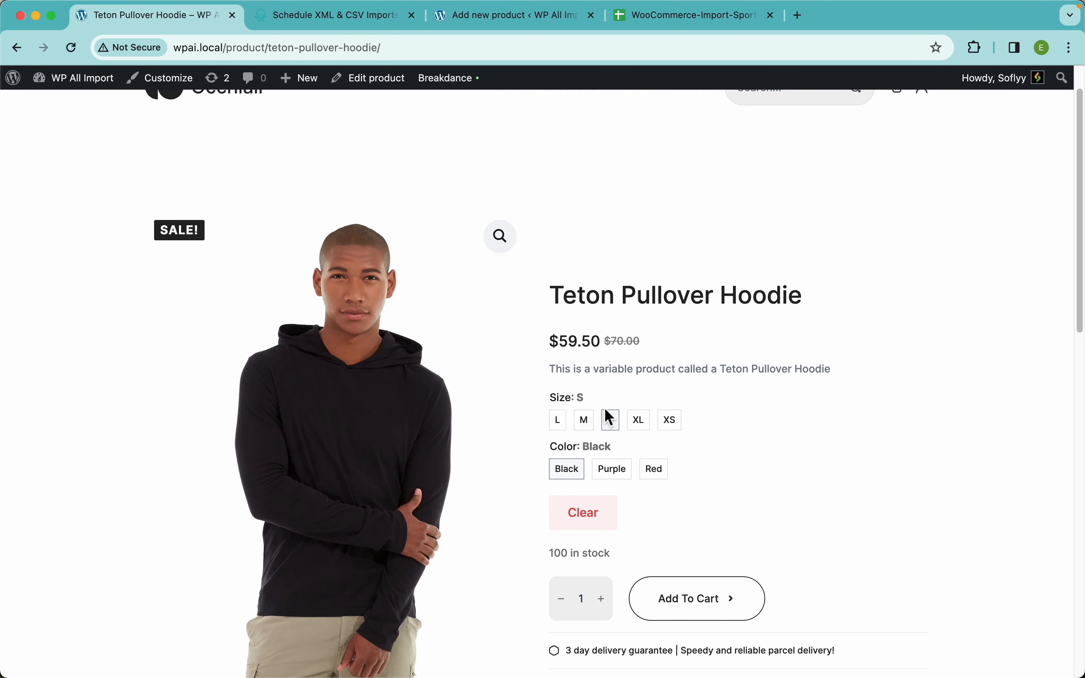
left_click(561, 424)
Examine the hoodie's description with its 10% OFF heading and SKU line, and its additional information.
scroll(682, 440, "down", 10)
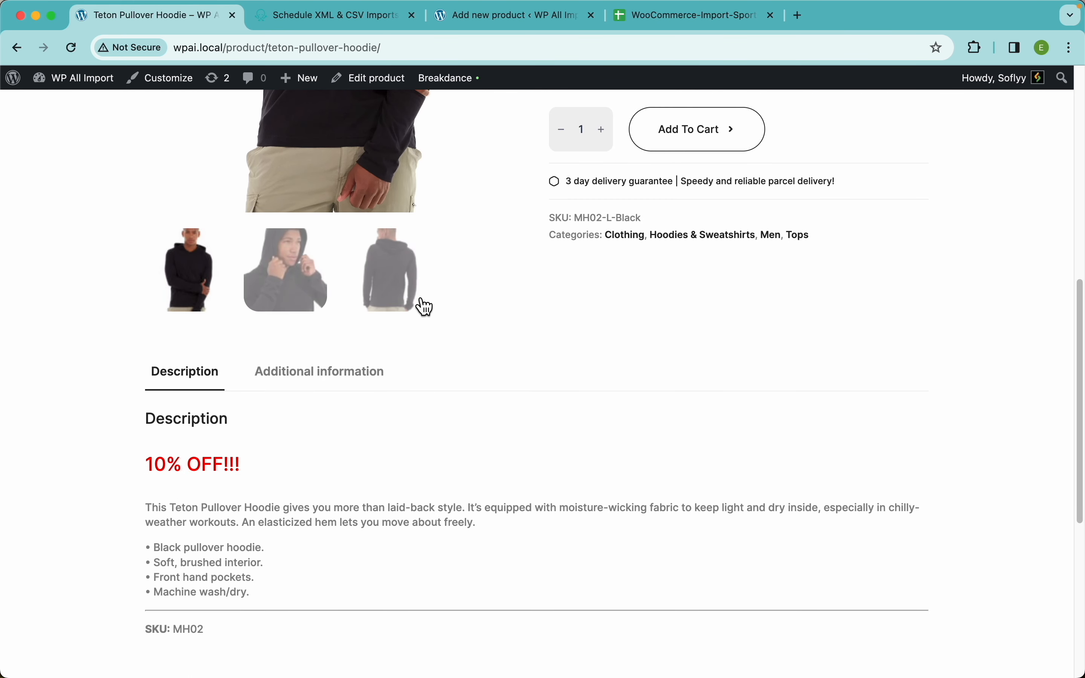
scroll(424, 305, "down", 3)
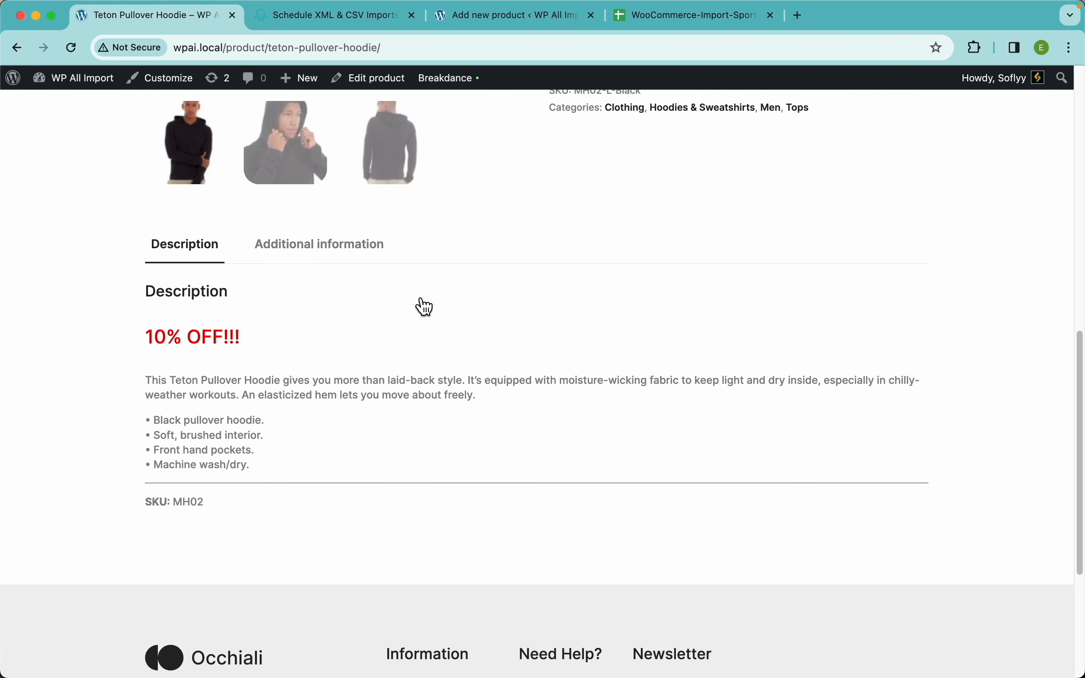
triple_click(224, 346)
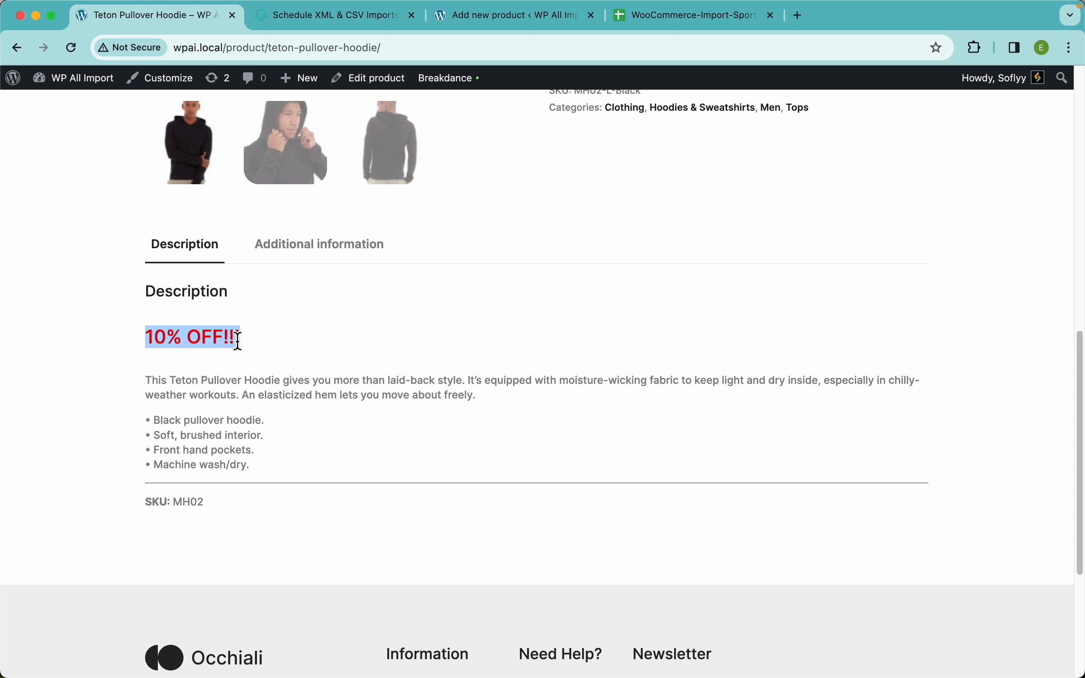
left_click(208, 474)
triple_click(181, 507)
left_click(222, 410)
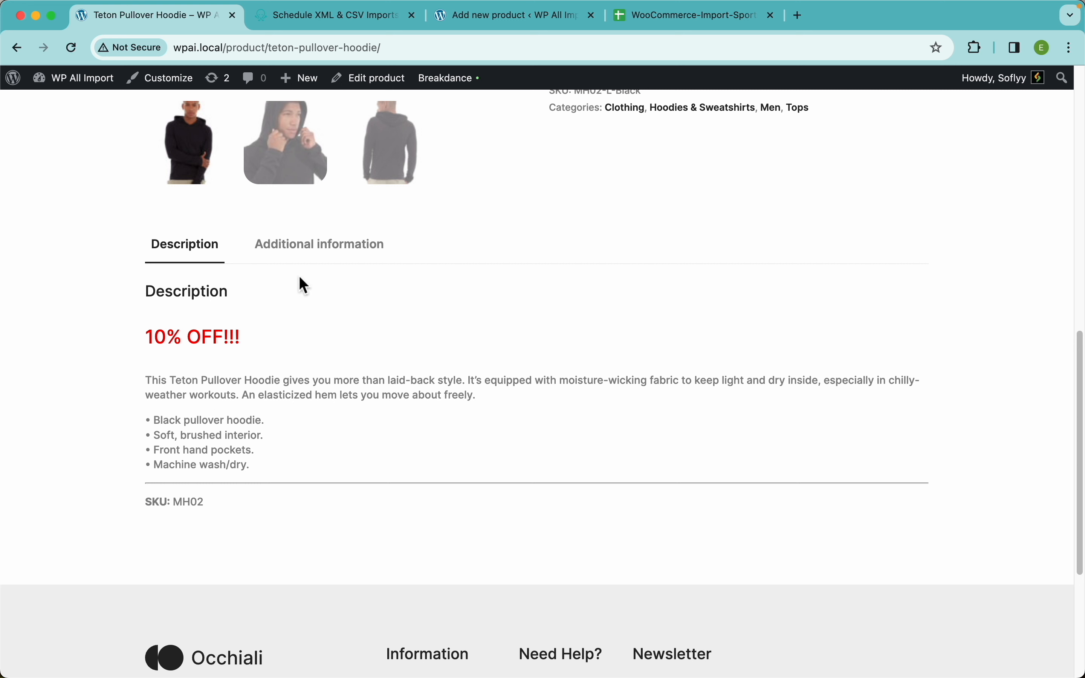
left_click(334, 260)
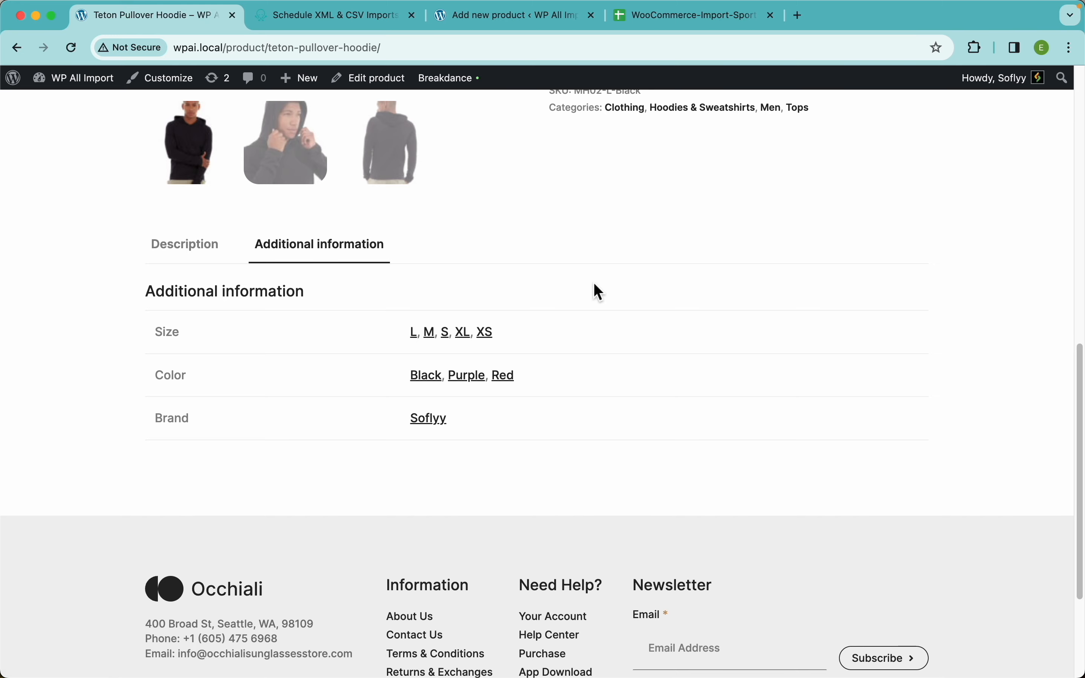
scroll(598, 287, "up", 15)
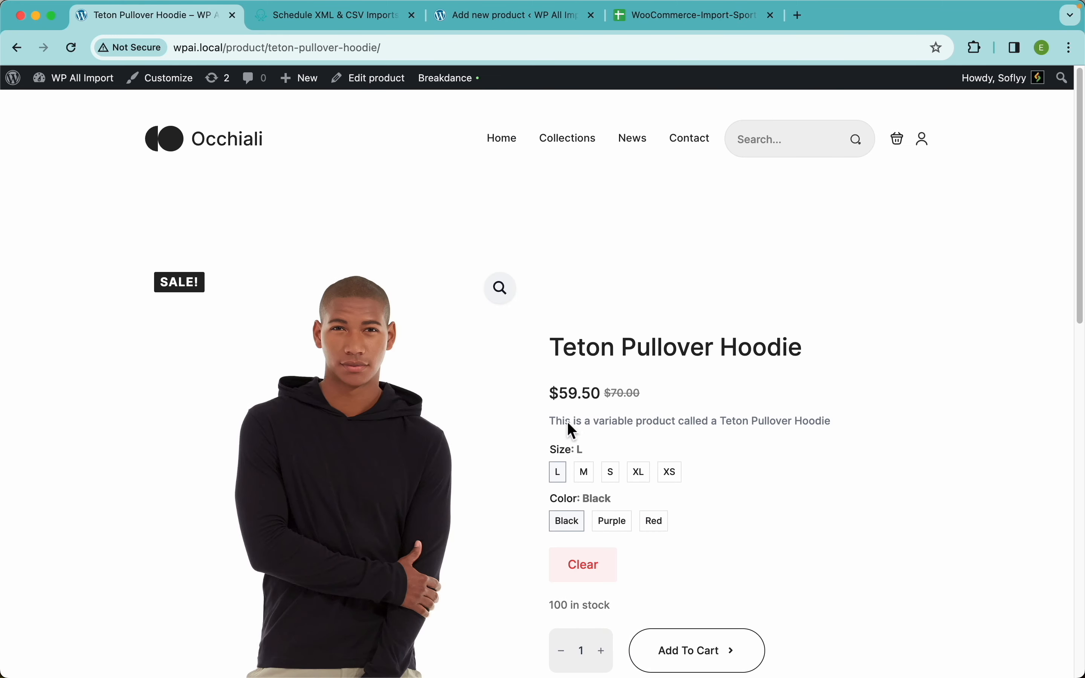
scroll(586, 382, "down", 15)
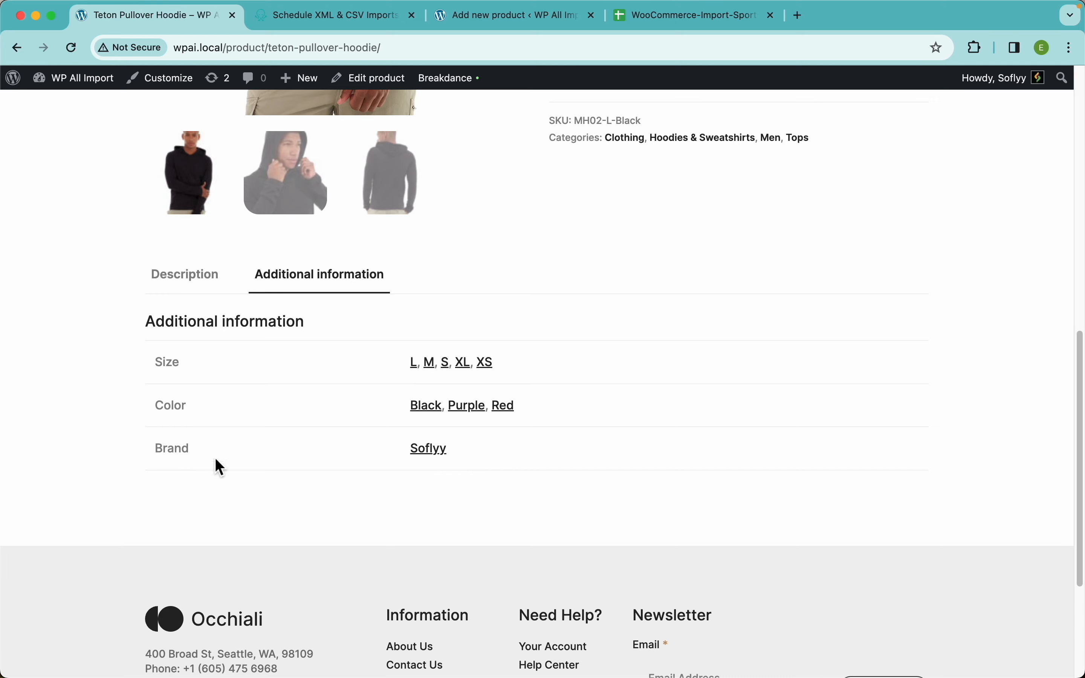
Open the Teton Pullover Hoodie for editing and review its description, inventory data, images and categories.
scroll(549, 385, "up", 15)
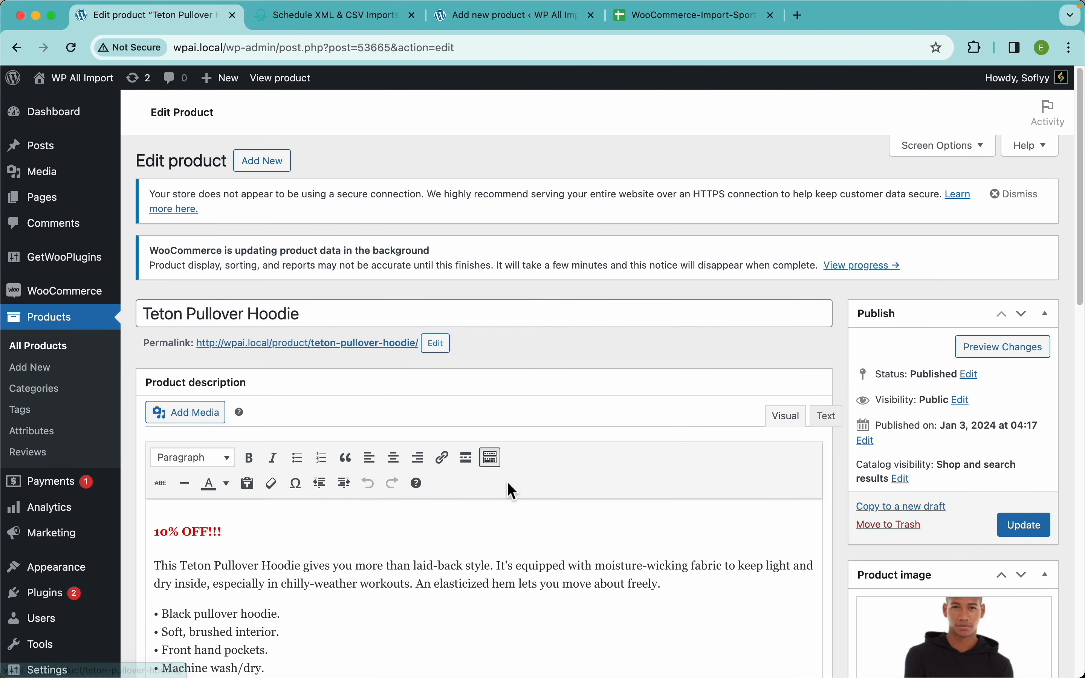
scroll(514, 492, "down", 5)
scroll(919, 475, "down", 6)
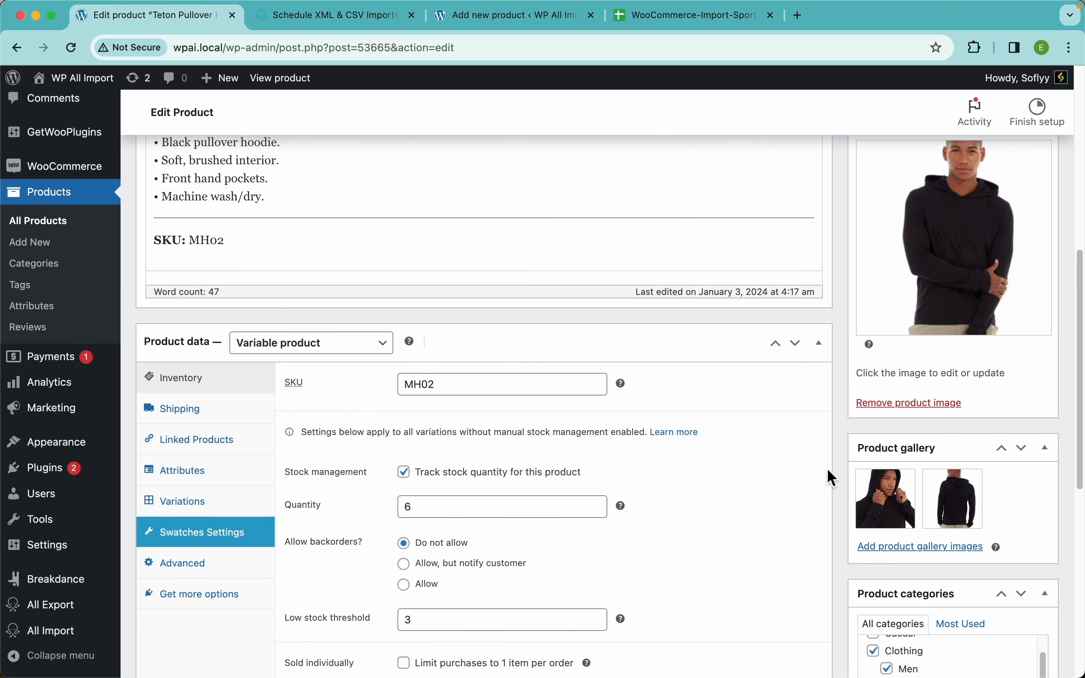
scroll(821, 429, "down", 6)
scroll(951, 491, "up", 1)
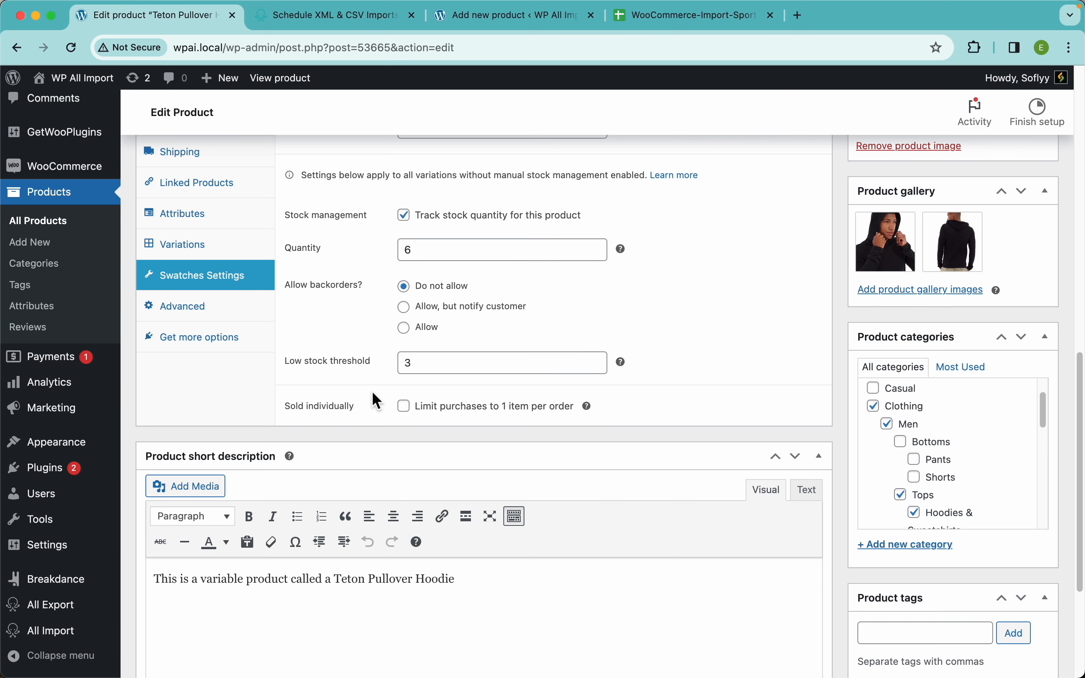
scroll(325, 424, "down", 5)
scroll(397, 393, "up", 6)
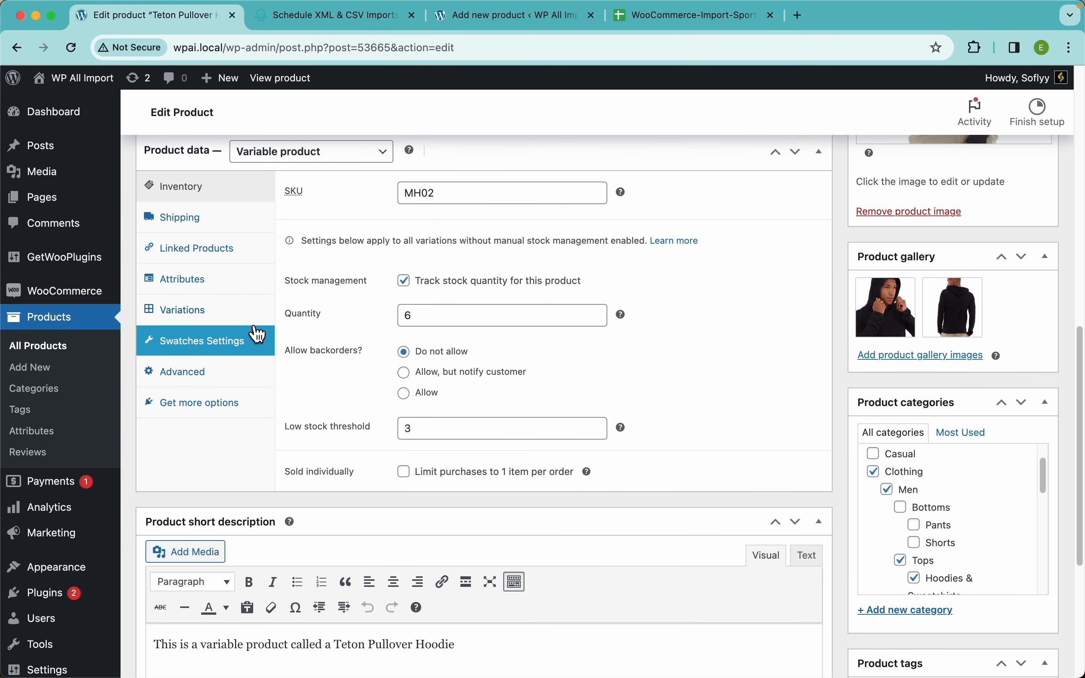
Expand the hoodie's Size, Color and Brand attributes and examine their values and variation settings.
left_click(222, 286)
left_click(393, 305)
left_click(376, 437)
left_click(404, 581)
scroll(377, 591, "down", 3)
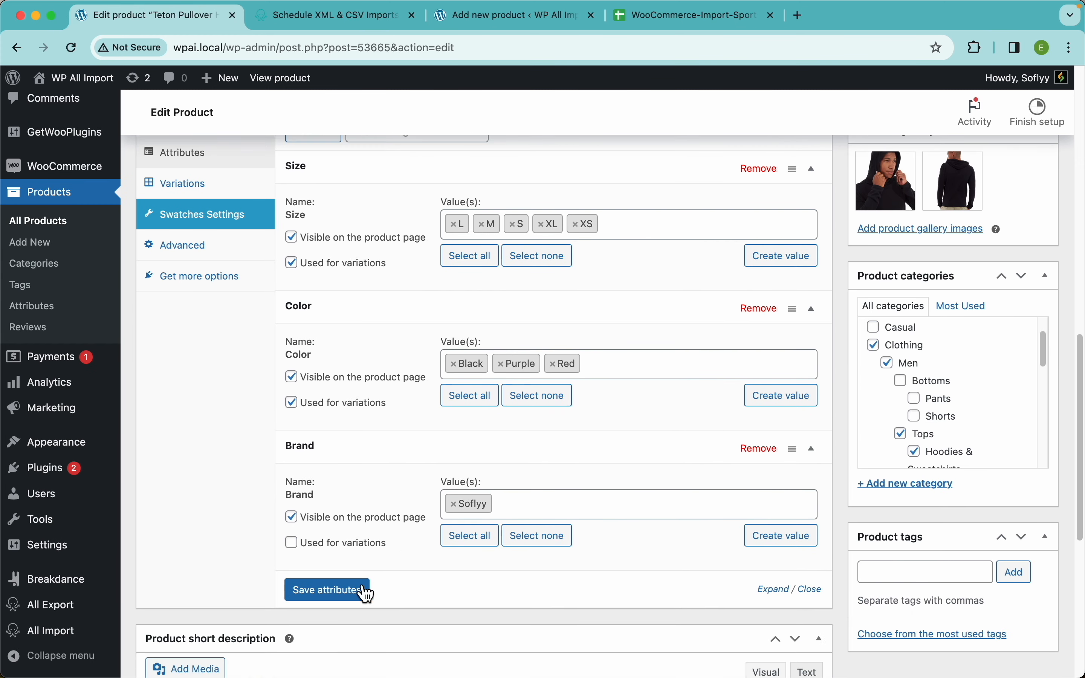
Open the hoodie's variations and examine the XL ones in Black, Purple and Red, including SKU, prices and stock.
scroll(254, 444, "up", 2)
scroll(254, 445, "up", 1)
left_click(225, 272)
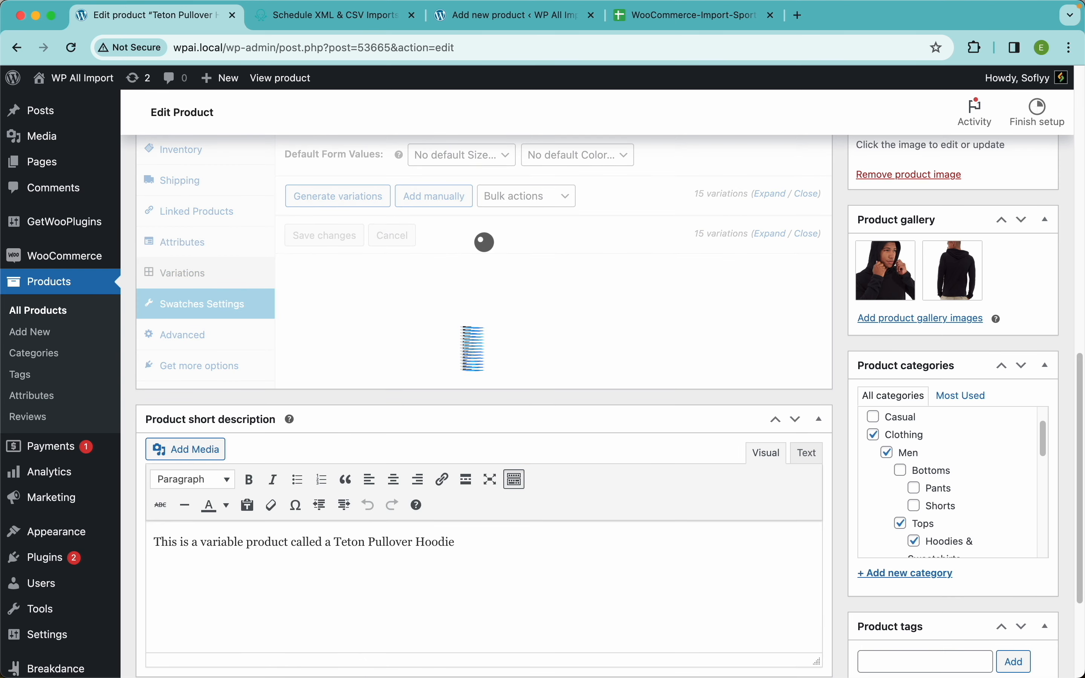
left_click(594, 437)
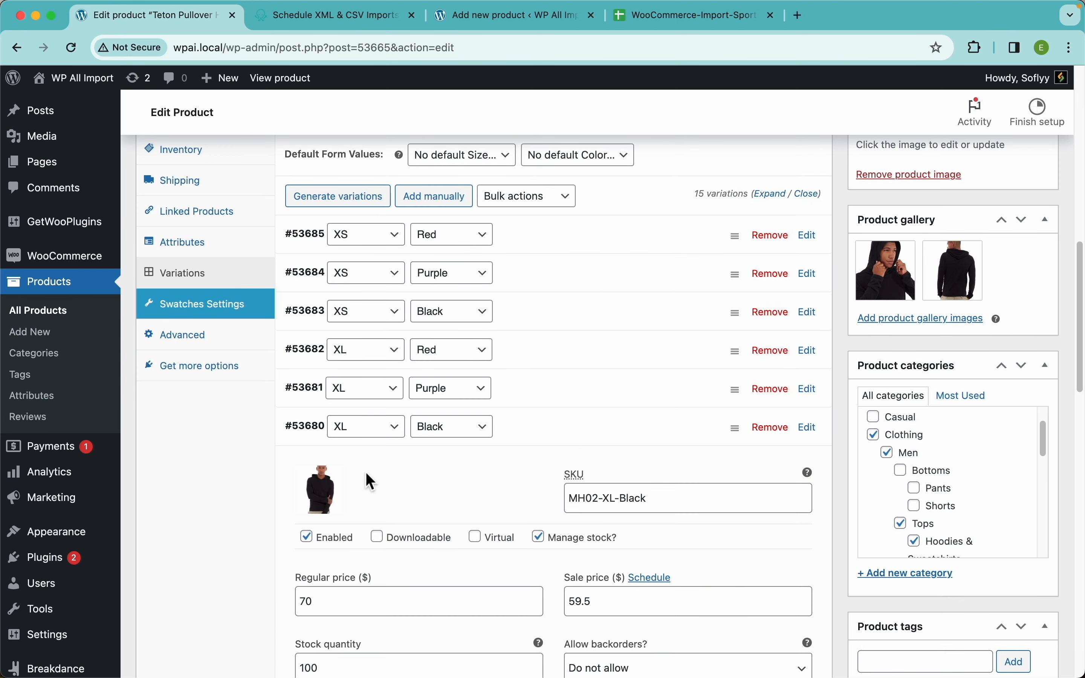
left_click(580, 401)
left_click(576, 359)
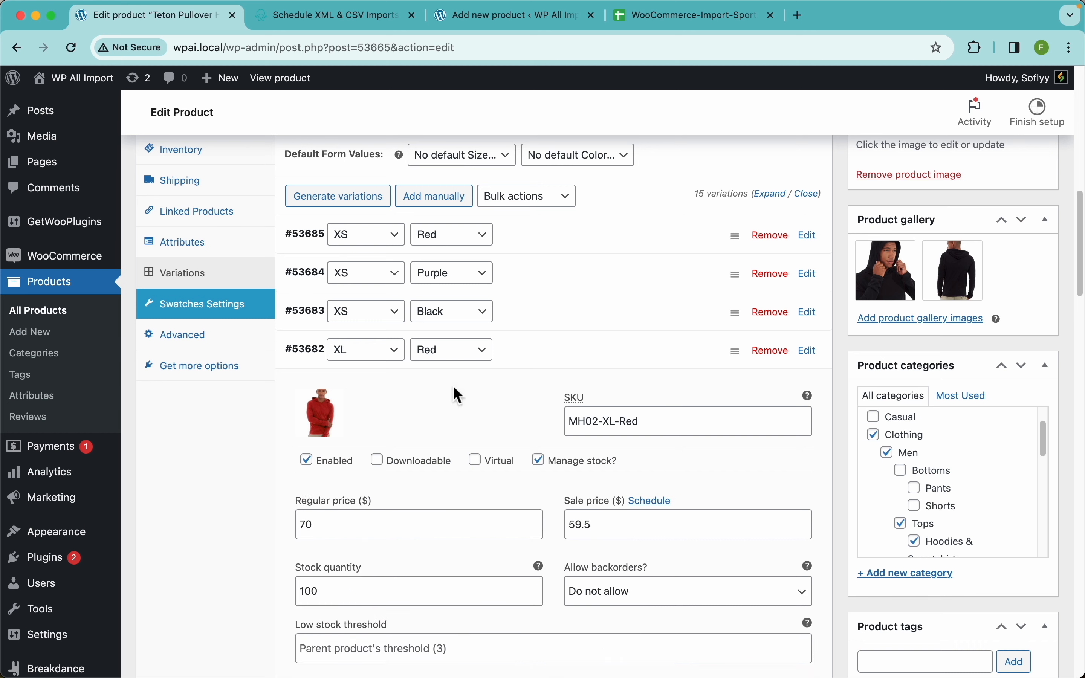
scroll(581, 442, "down", 3)
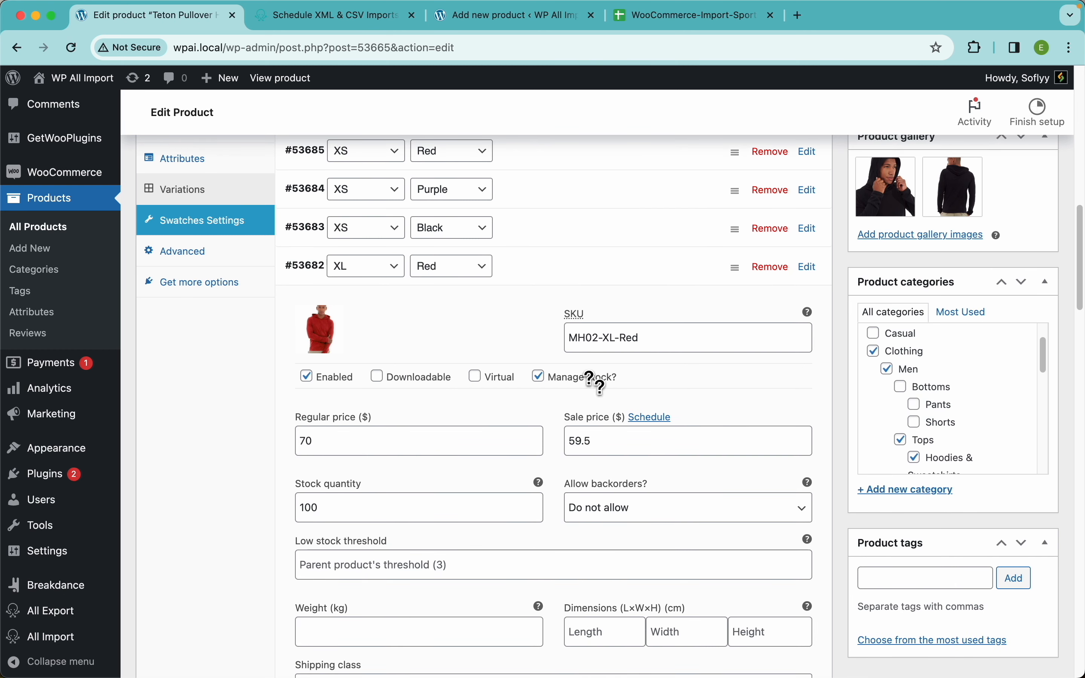
scroll(554, 407, "up", 8)
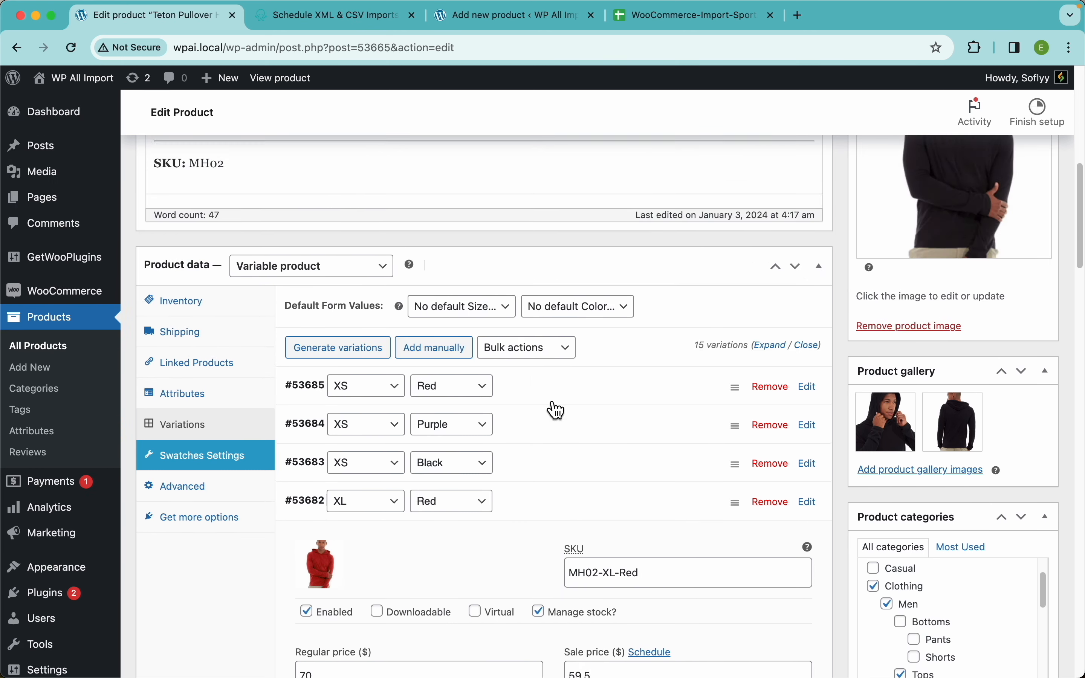
scroll(556, 409, "up", 15)
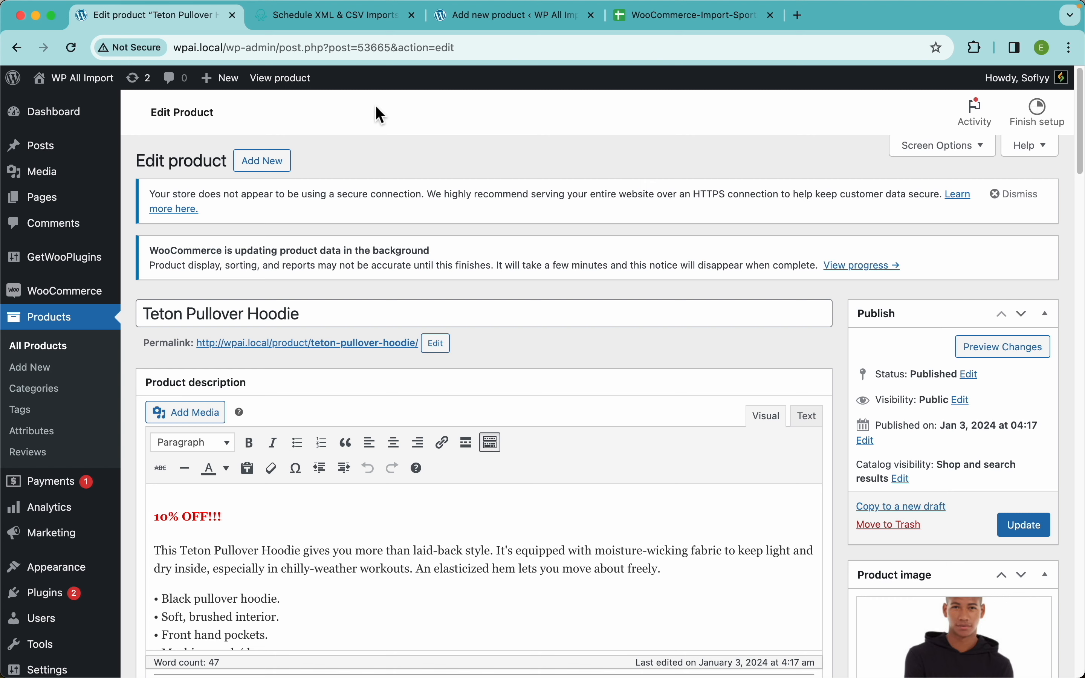
Switch to the WooCommerce-Import-Sportswear-full Google Sheet and select rows 2 to 97.
left_click(648, 21)
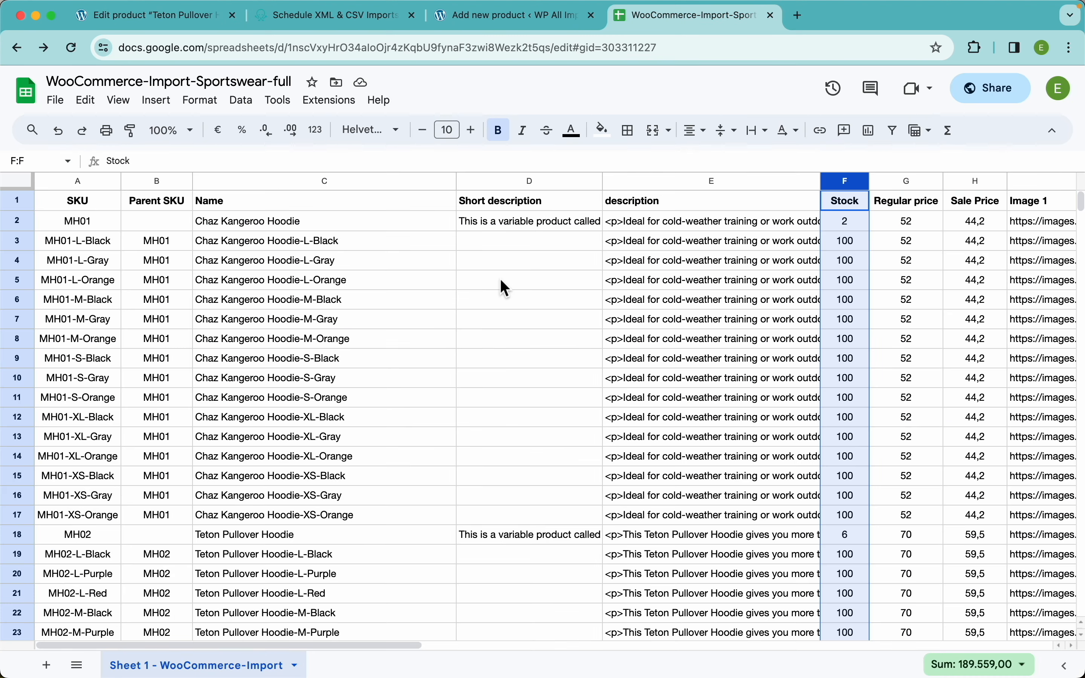
left_click(295, 320)
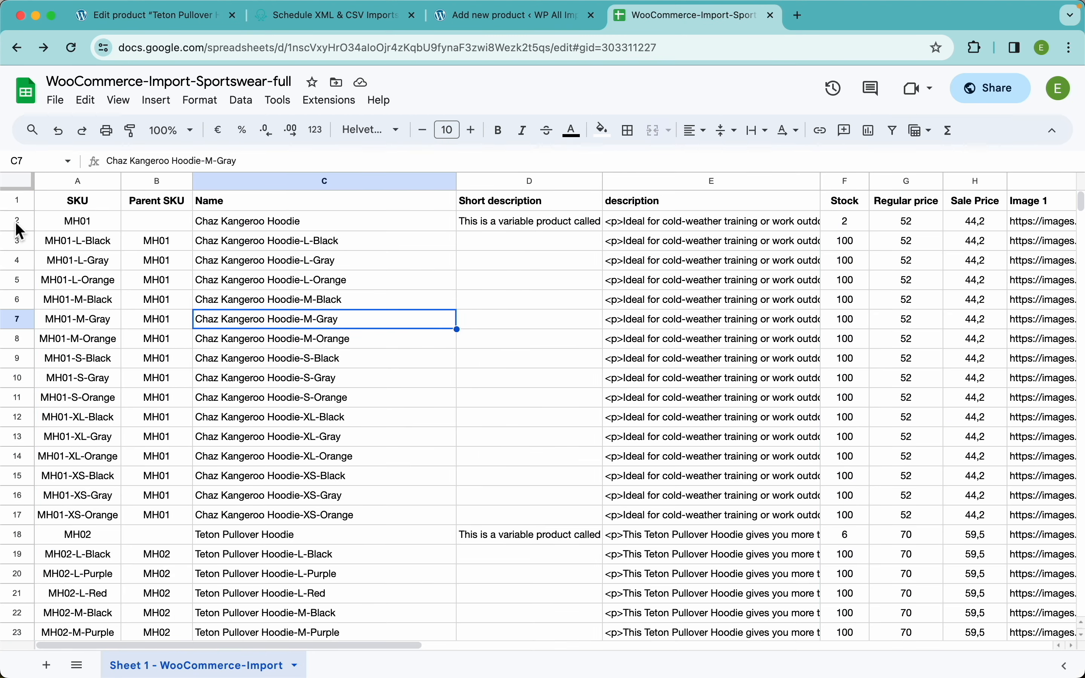
left_click_drag(17, 221, 17, 300)
left_click_drag(16, 354, 92, 386)
scroll(188, 355, "up", 20)
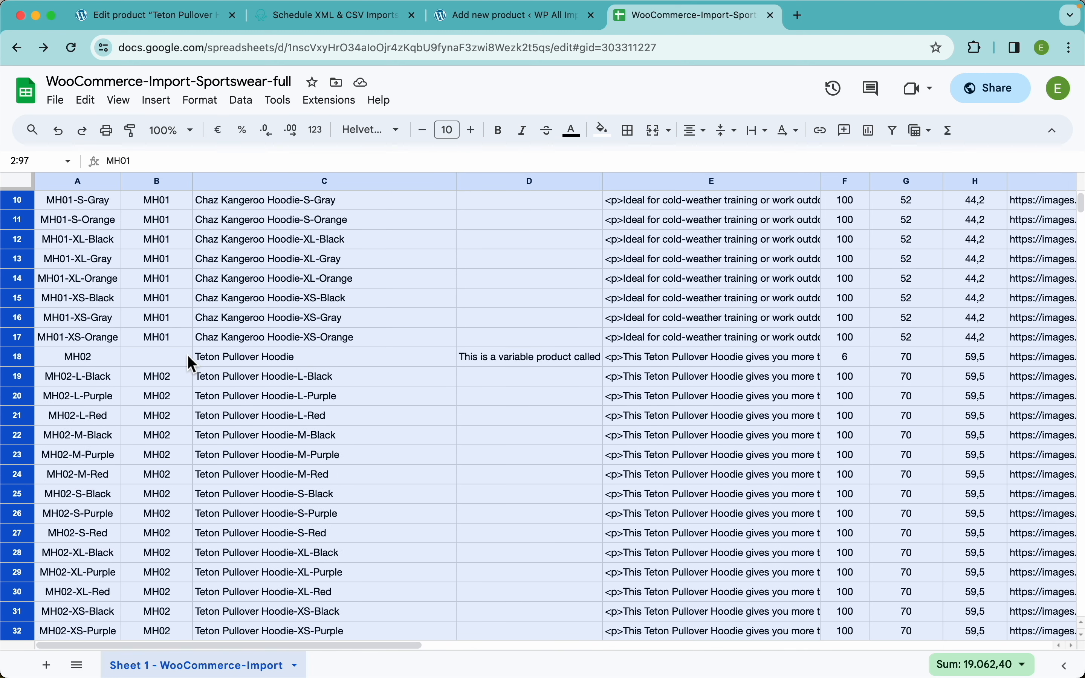
Delete rows 2 to 97 from the WooCommerce-Import-Sportswear-full sheet.
right_click(187, 355)
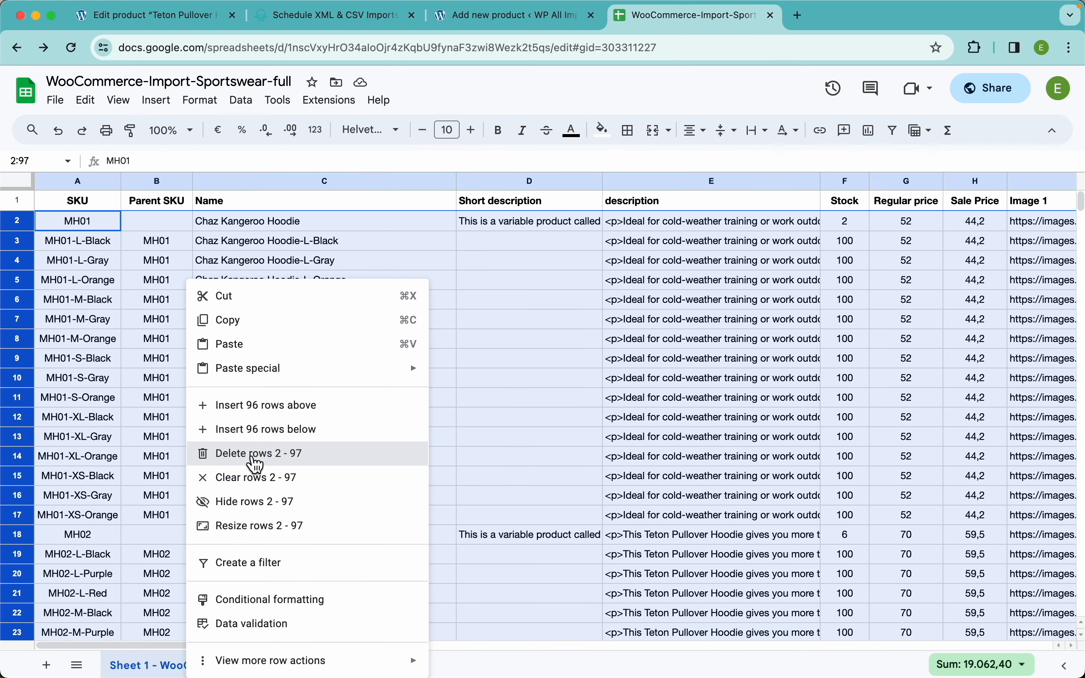
left_click(283, 455)
left_click(340, 281)
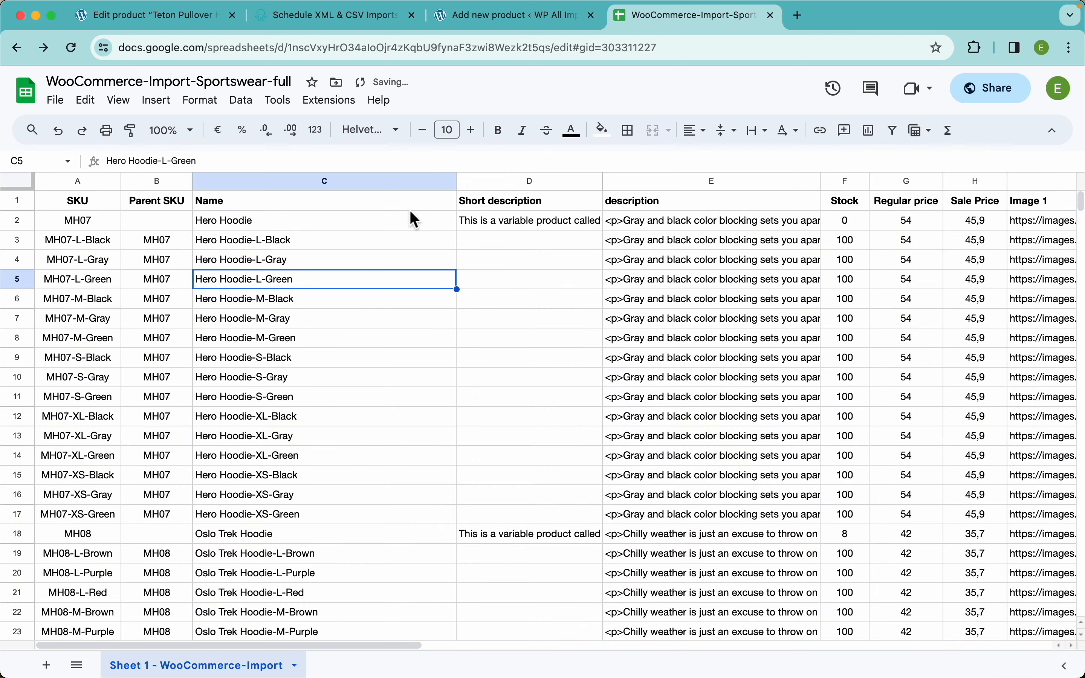
Return to the WordPress admin and open the Sportsware import's settings at the record matching options.
left_click(211, 15)
scroll(54, 551, "down", 3)
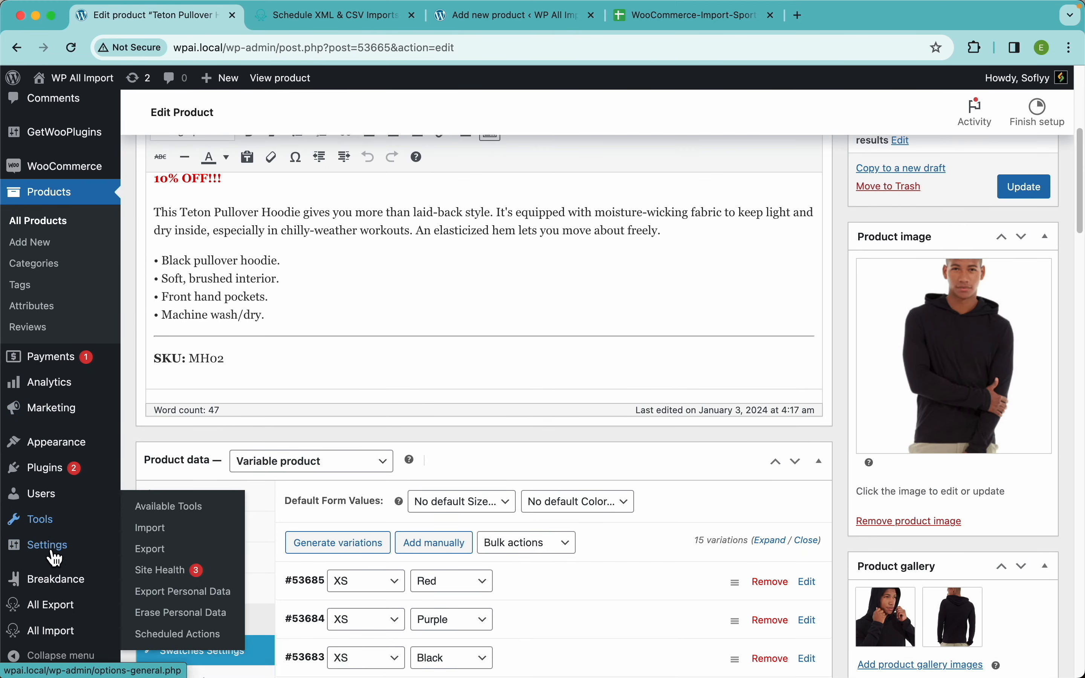
mouse_move(74, 633)
left_click(174, 616)
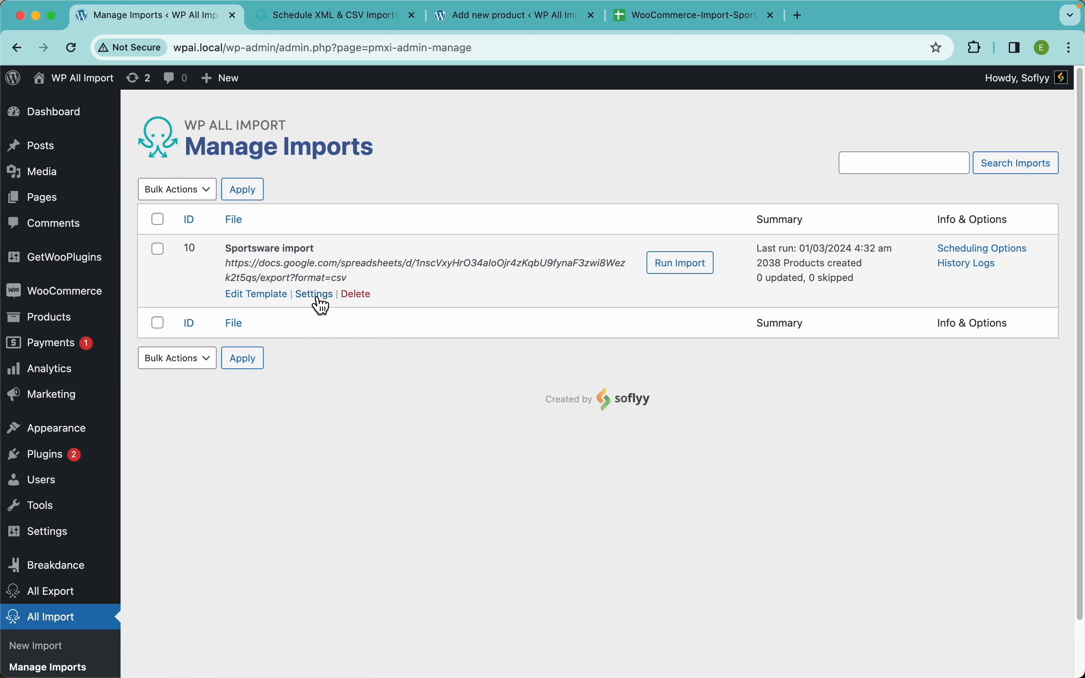
left_click(319, 298)
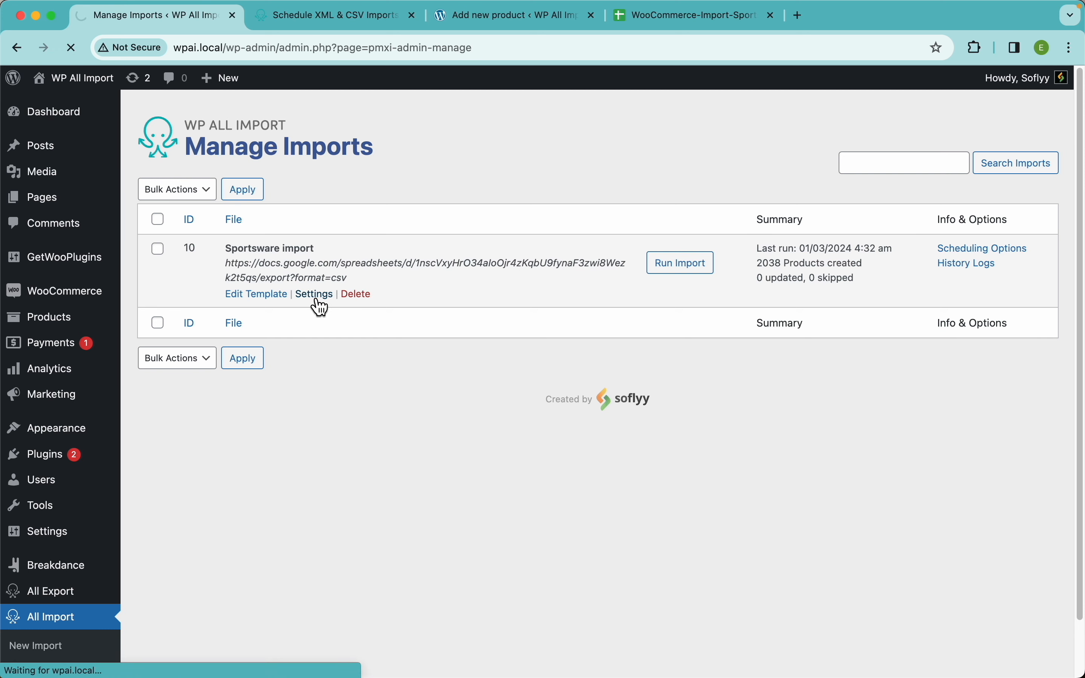
scroll(424, 369, "down", 10)
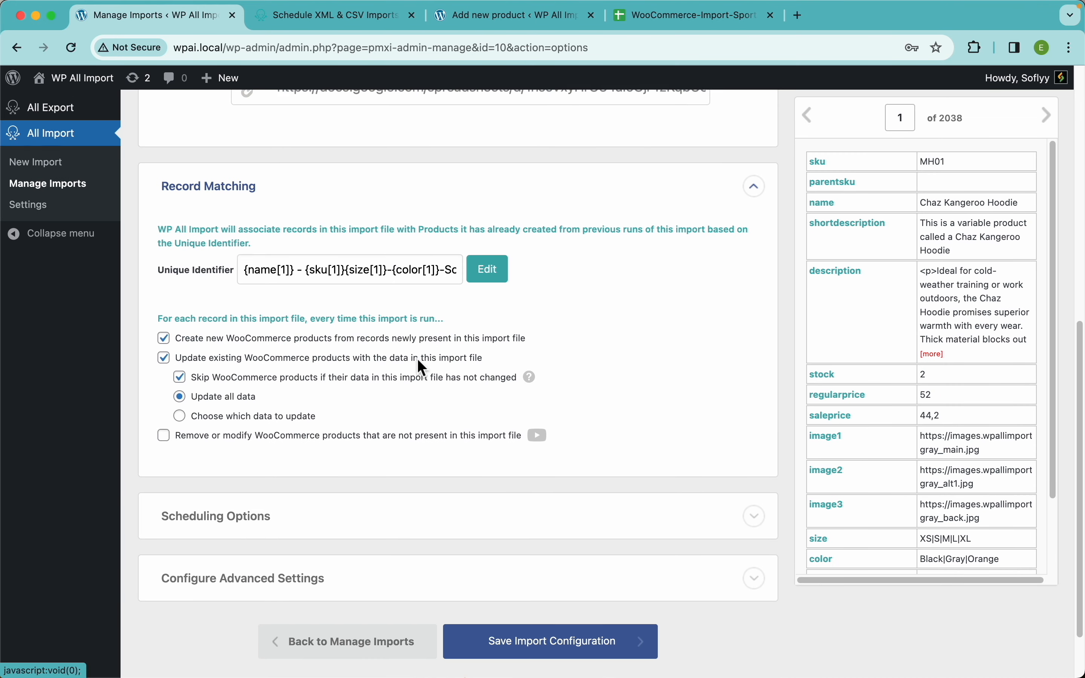
scroll(376, 325, "down", 3)
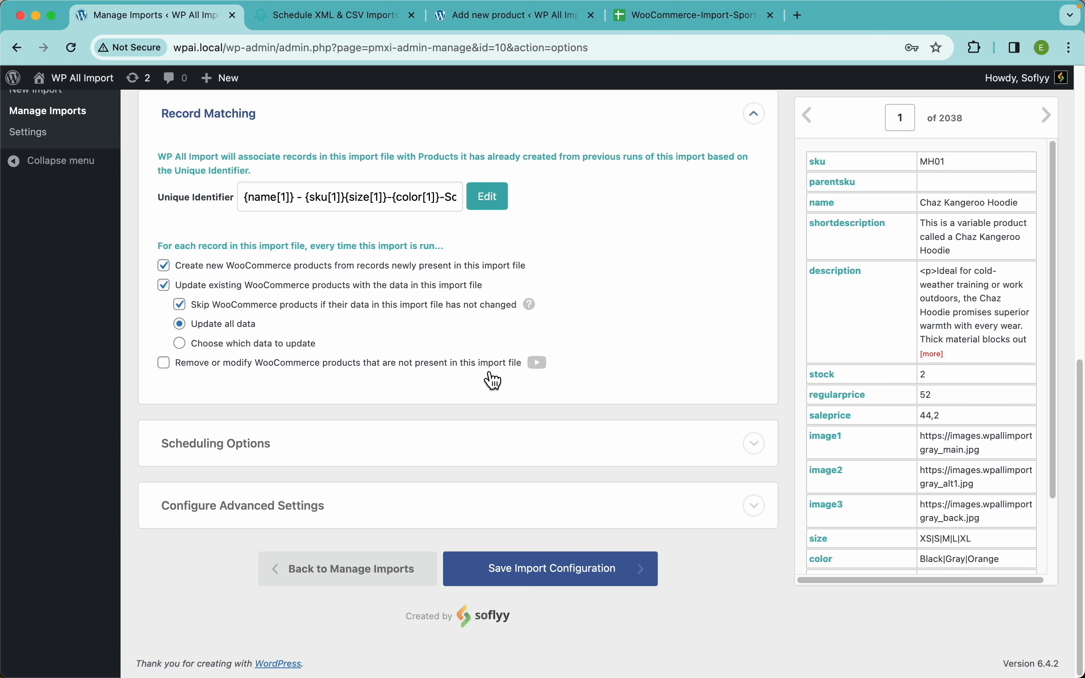
Enable removing or modifying WooCommerce products not present in the import file, and choose to delete removed products.
left_click(426, 364)
scroll(351, 407, "down", 4)
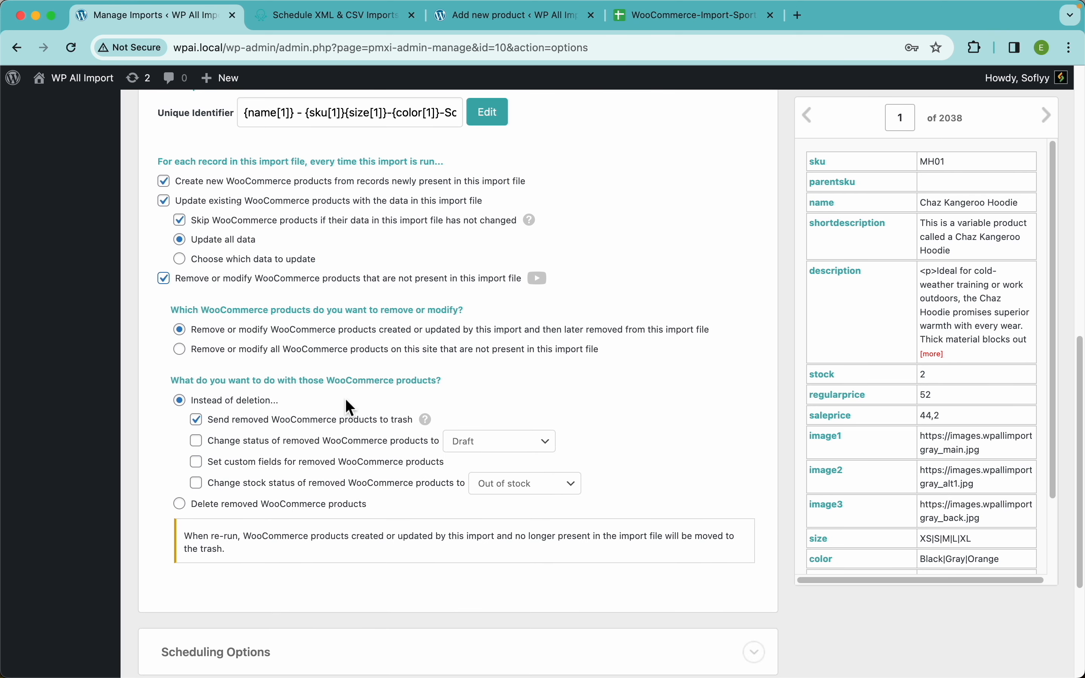
left_click(300, 509)
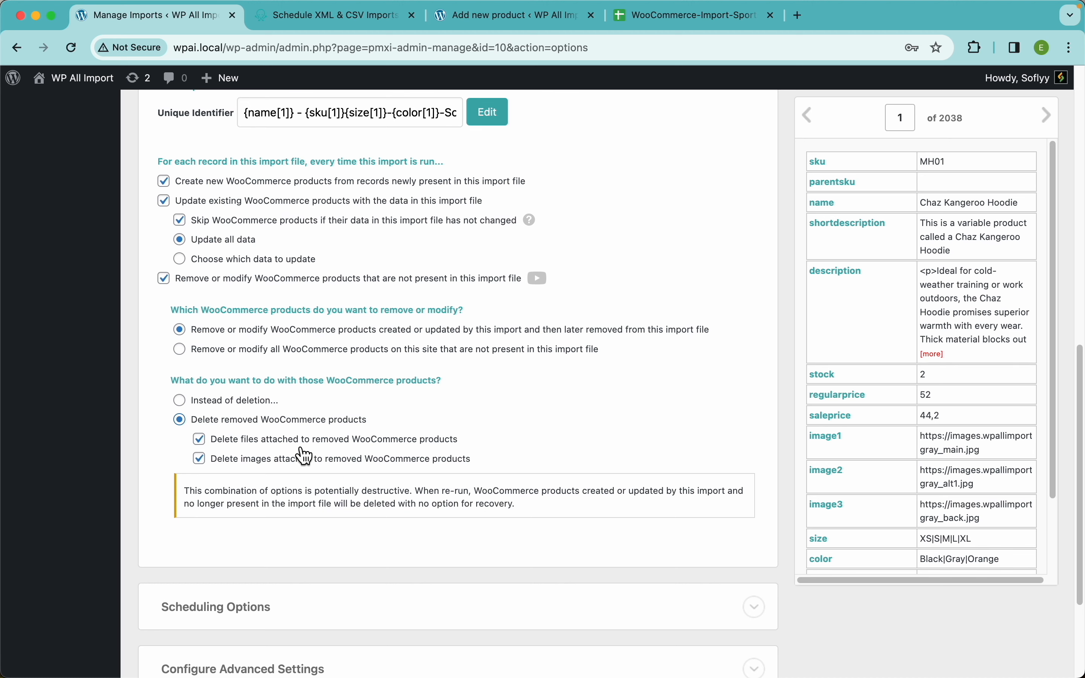
left_click(647, 16)
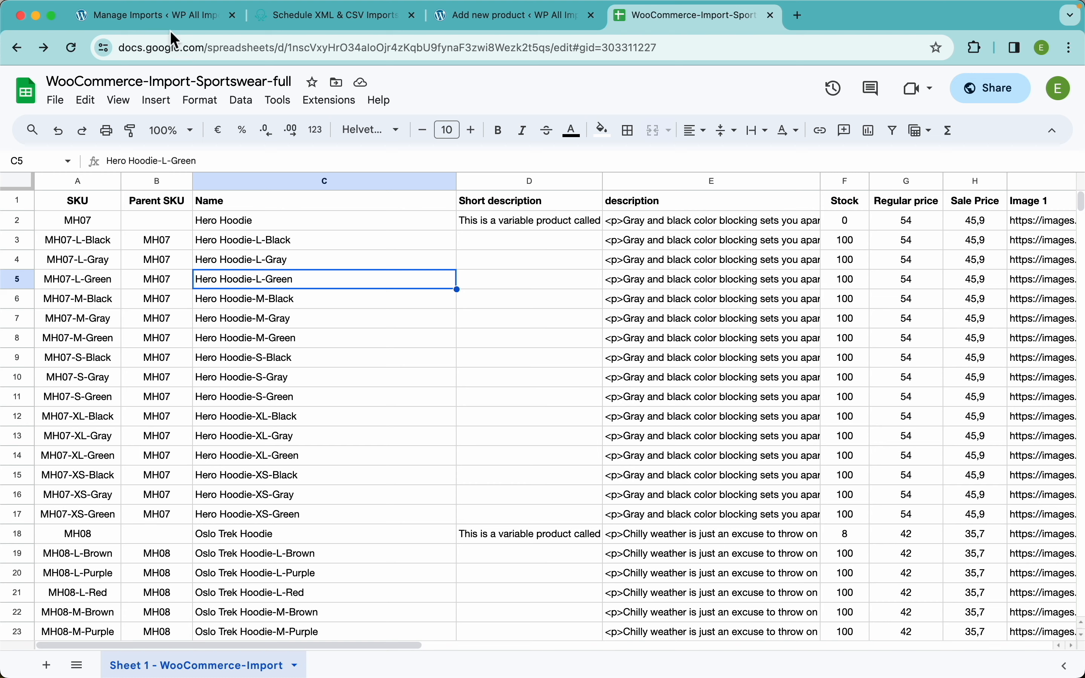
left_click(182, 22)
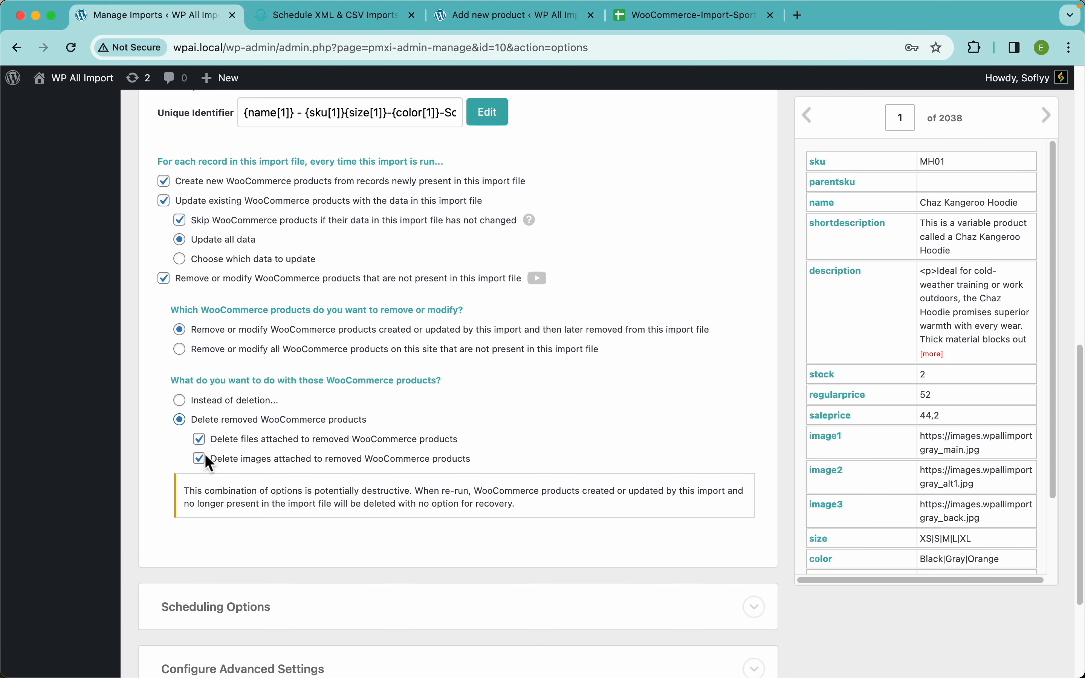
Turn off deleting images and files attached to removed products, and recheck the product rows in the source Google Sheet.
left_click(278, 460)
left_click(283, 441)
left_click(677, 16)
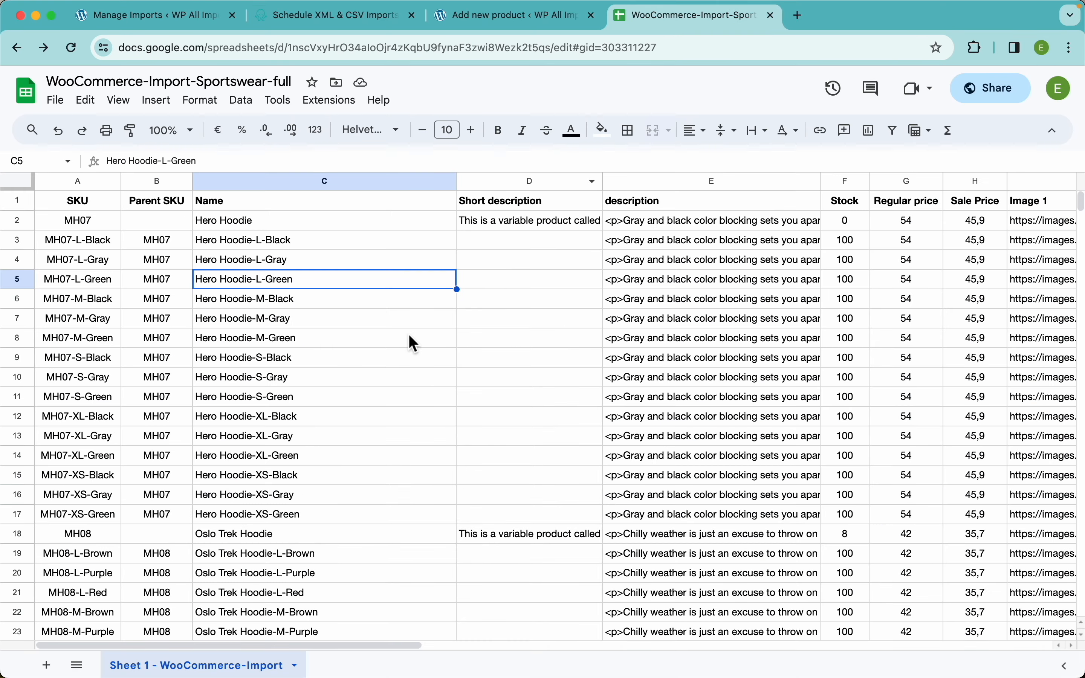
scroll(252, 442, "down", 10)
scroll(253, 442, "up", 10)
left_click(176, 18)
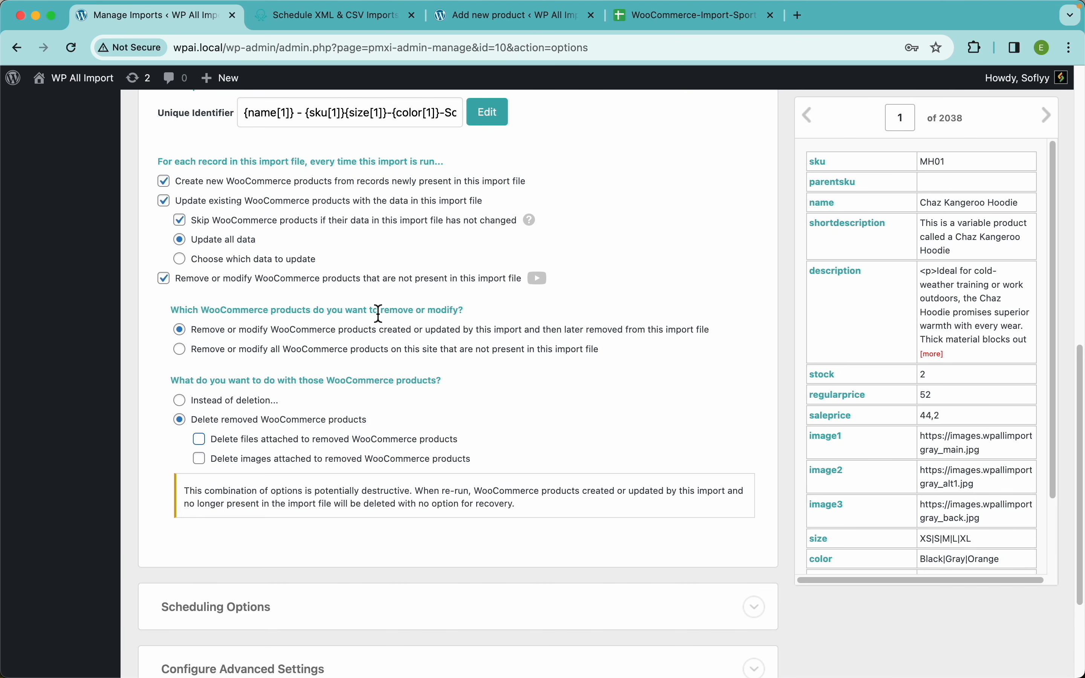
Save the import configuration, confirming the deletion settings with the text I HAVE BACKUPS.
scroll(376, 309, "down", 4)
left_click(580, 568)
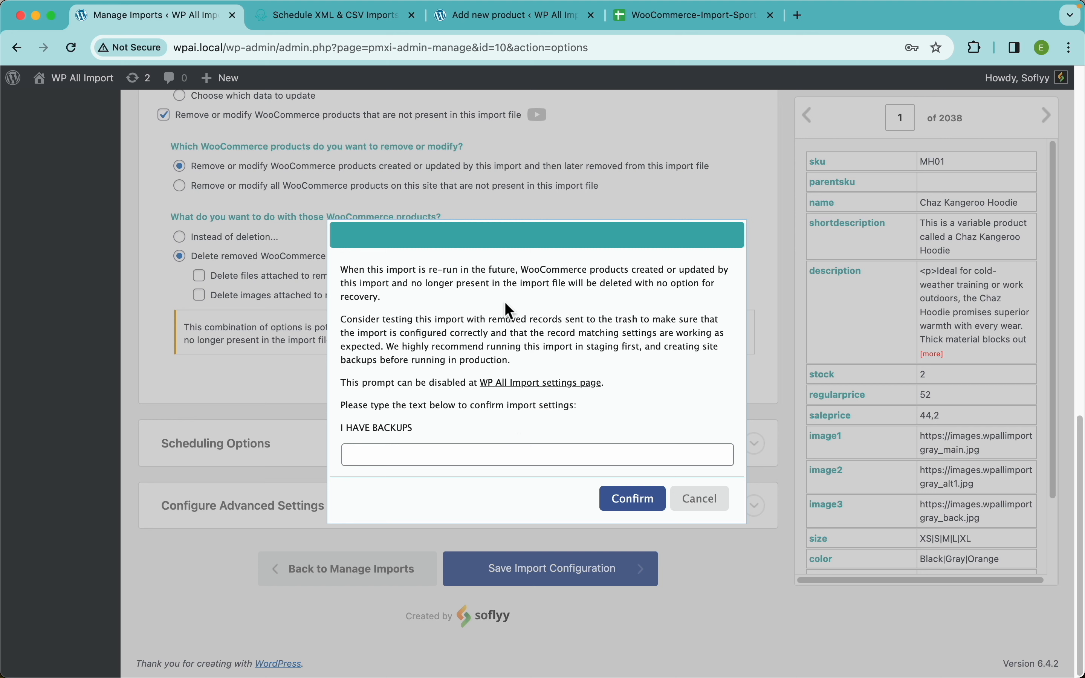
left_click(426, 464)
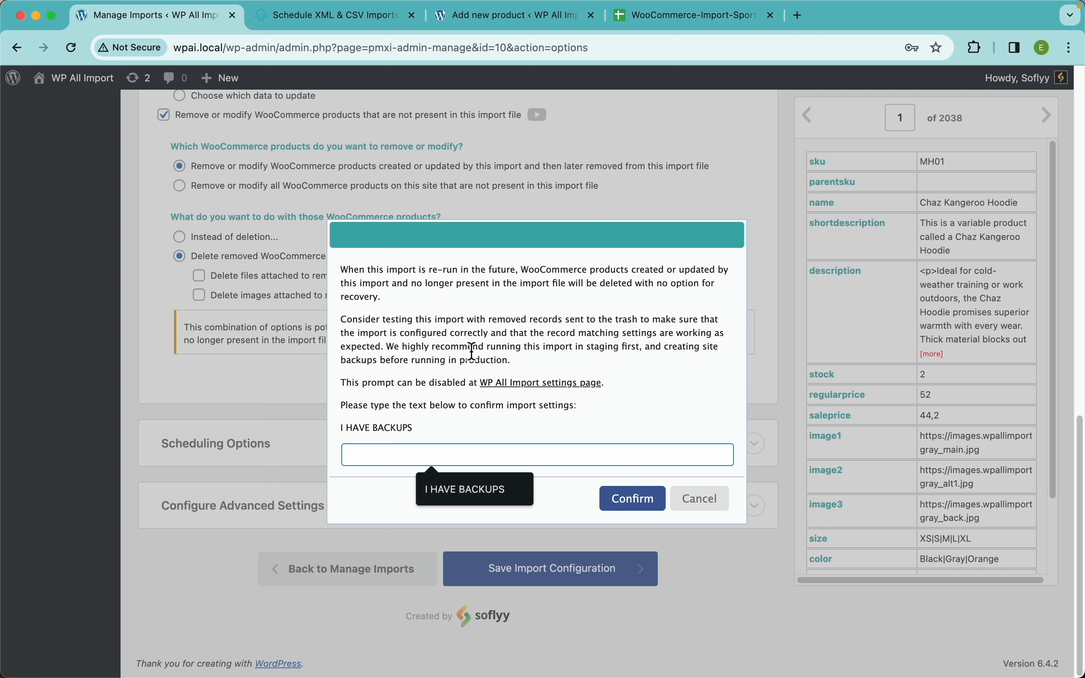
left_click(416, 425)
left_click(422, 462)
type("I HAVE BACKUPS")
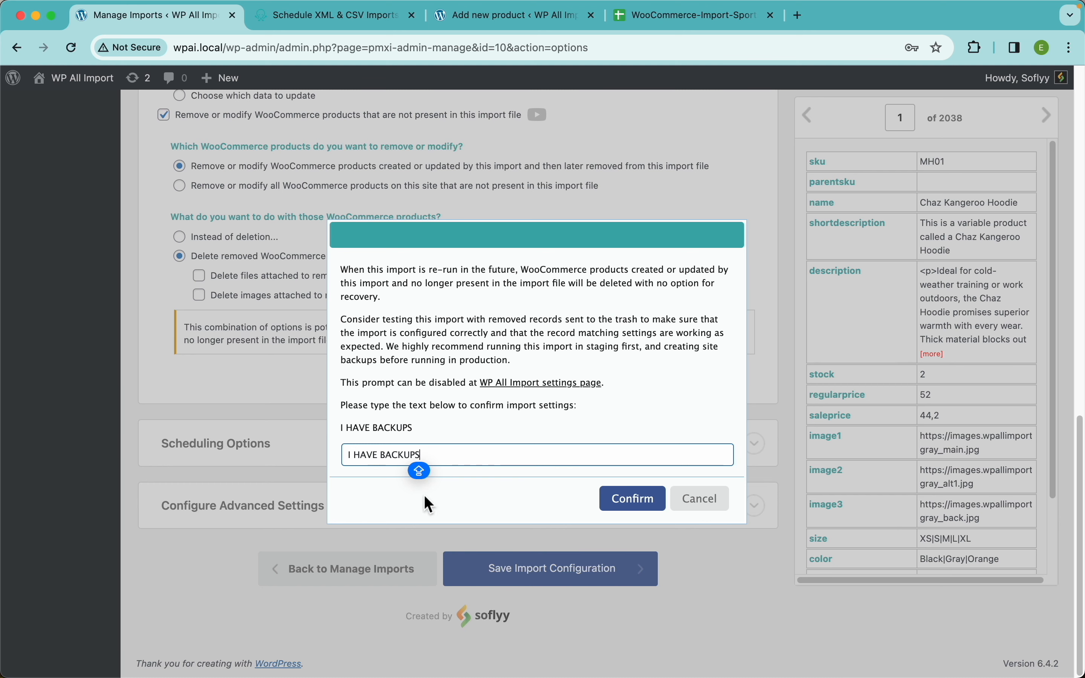
left_click(650, 504)
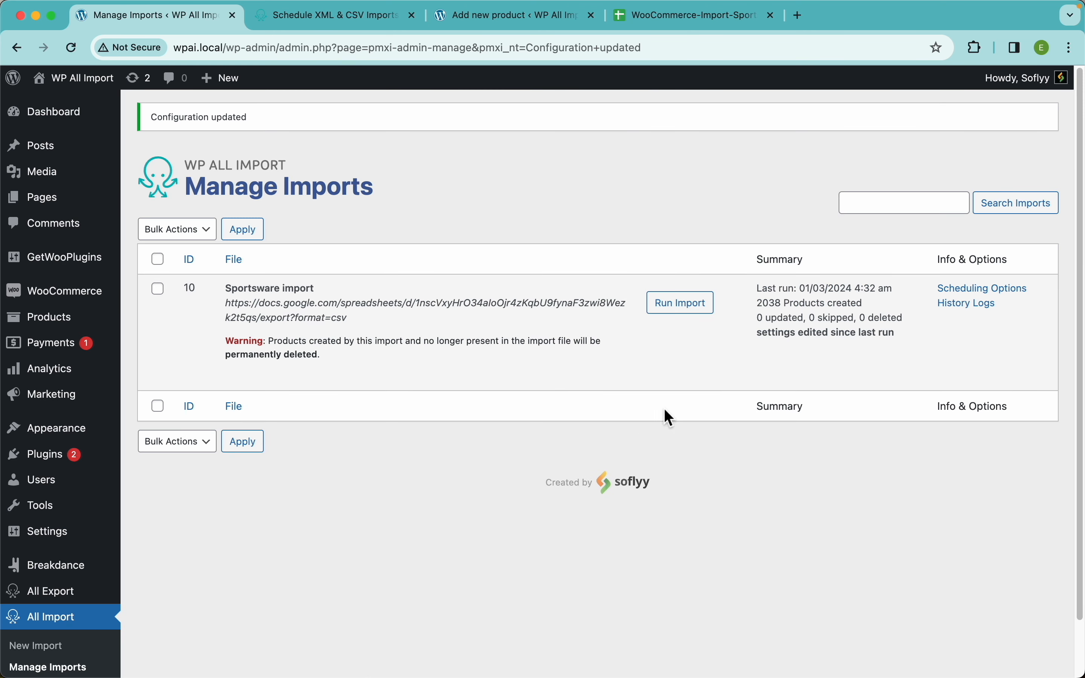
Run the Sportsware import again with the updated settings.
left_click(688, 306)
left_click(943, 222)
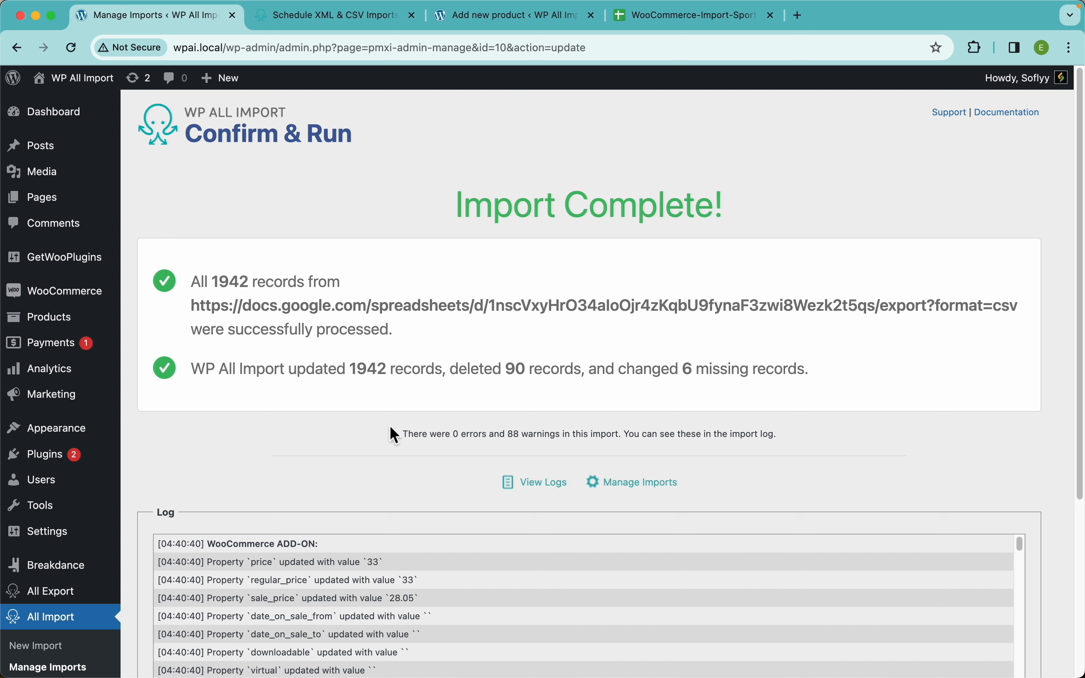
Examine the deleted and changed record counts in the import summary and compare them with the source sheet.
double_click(516, 370)
left_click(693, 371)
double_click(693, 371)
left_click(717, 327)
double_click(512, 372)
left_click(695, 15)
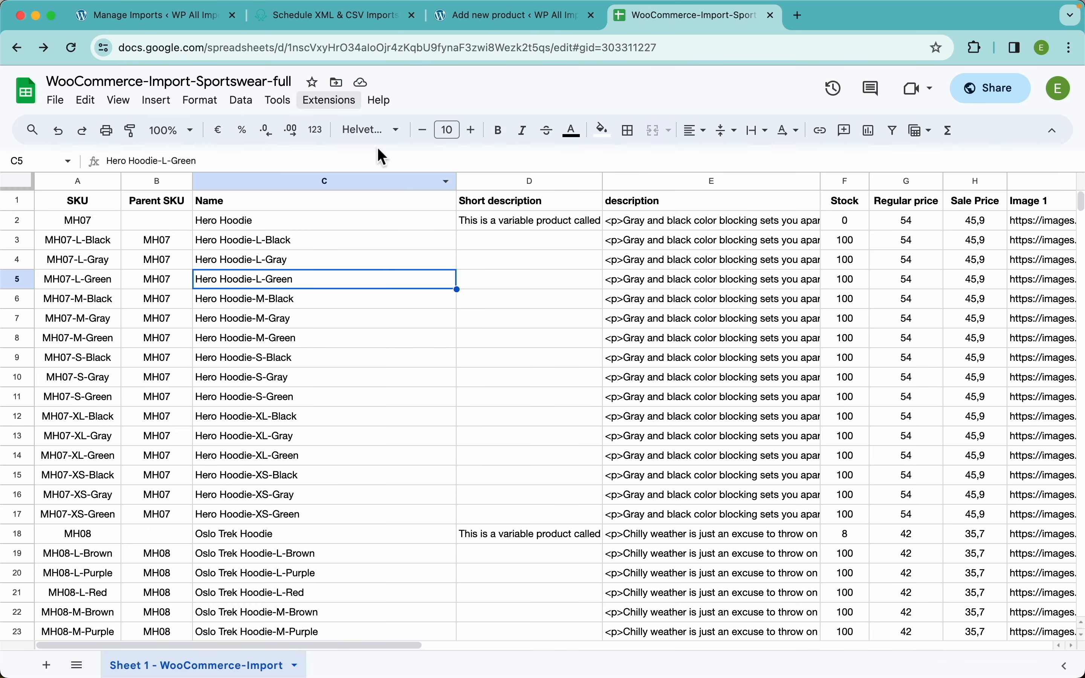
left_click(187, 24)
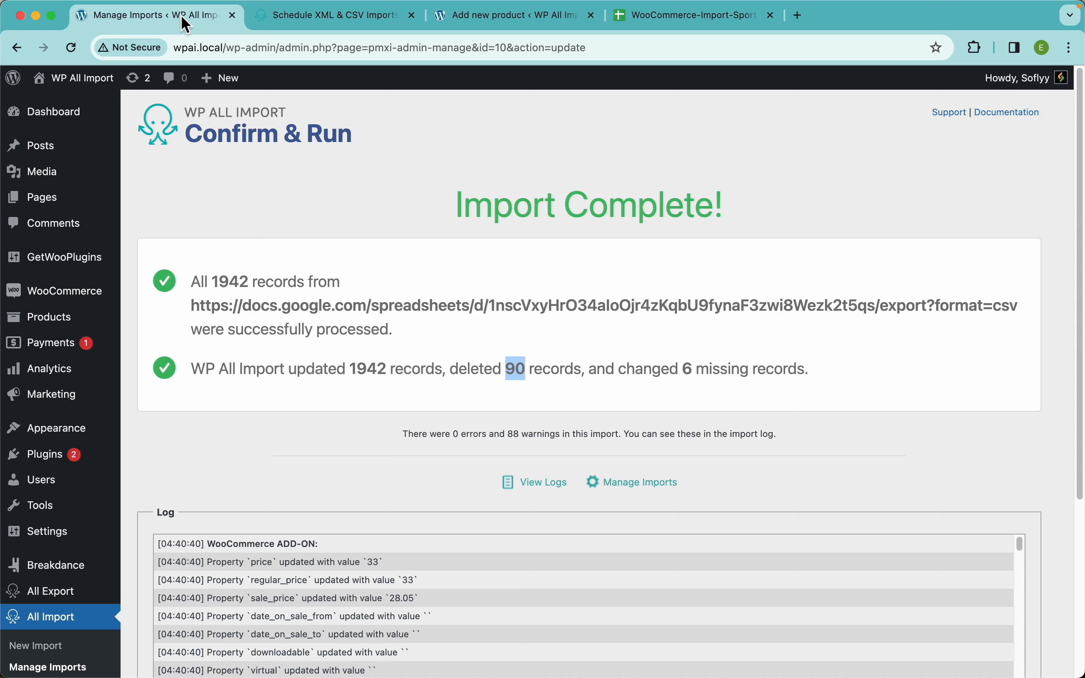
double_click(688, 369)
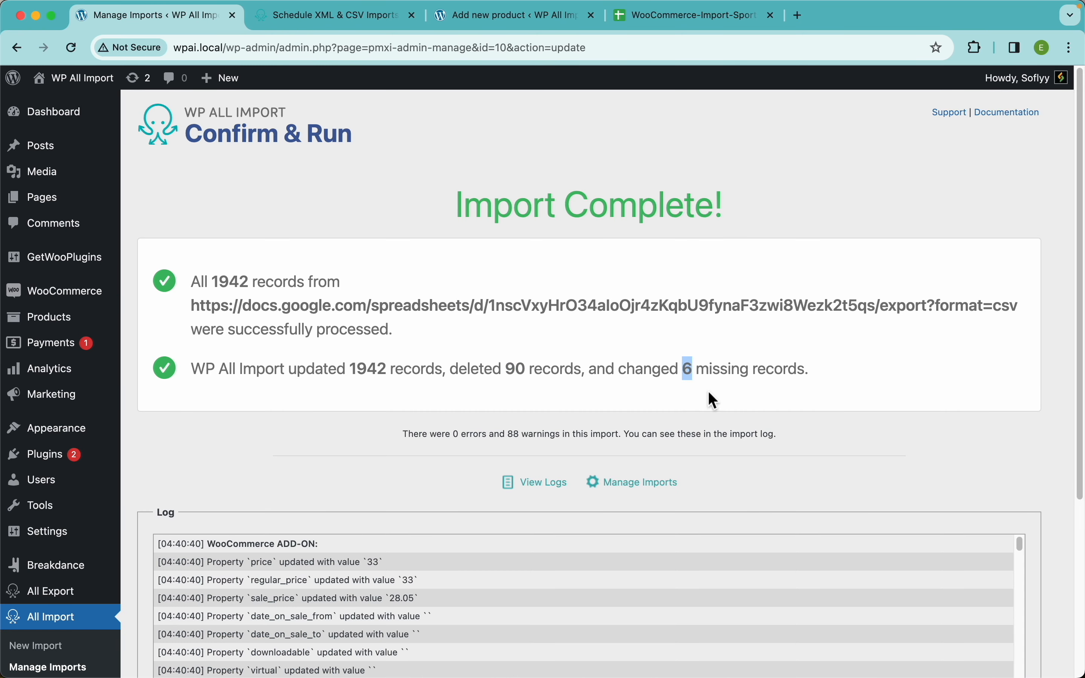
left_click(776, 261)
Open the WooCommerce product list, view the products on the storefront and look through the Shop page.
left_click(68, 322)
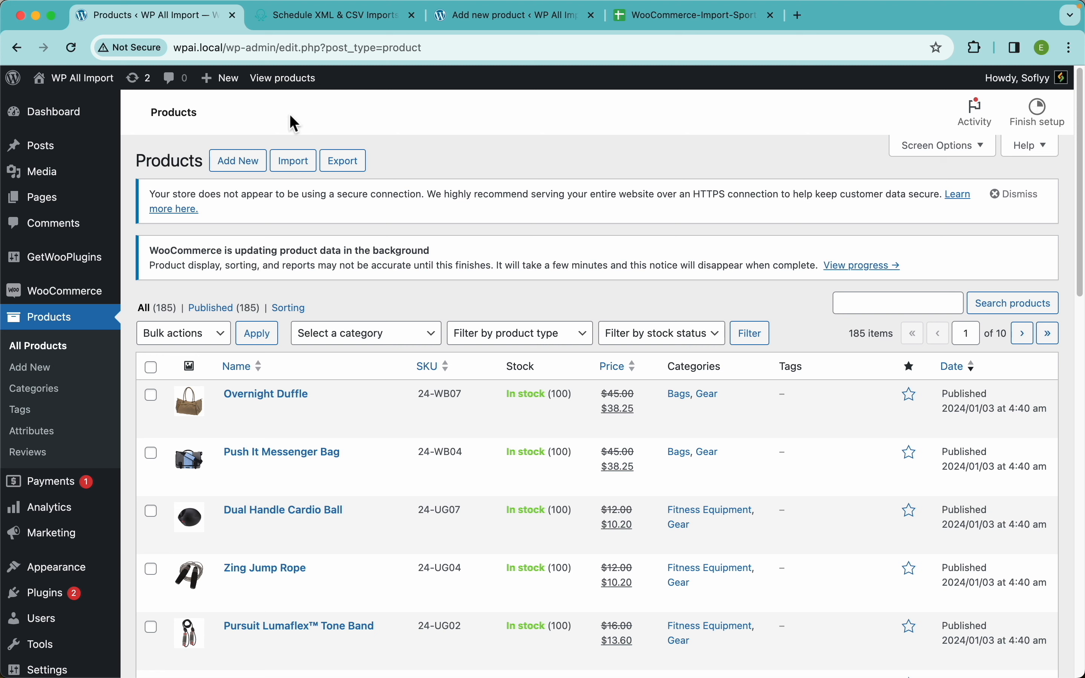
left_click(305, 80)
scroll(636, 378, "down", 20)
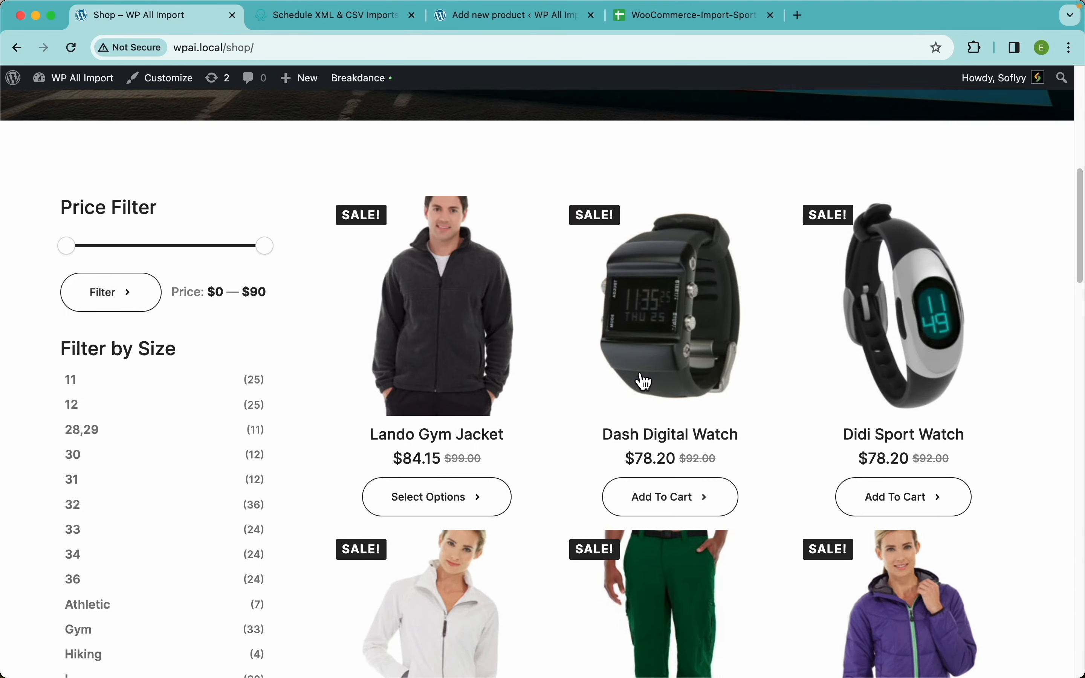
scroll(642, 380, "up", 20)
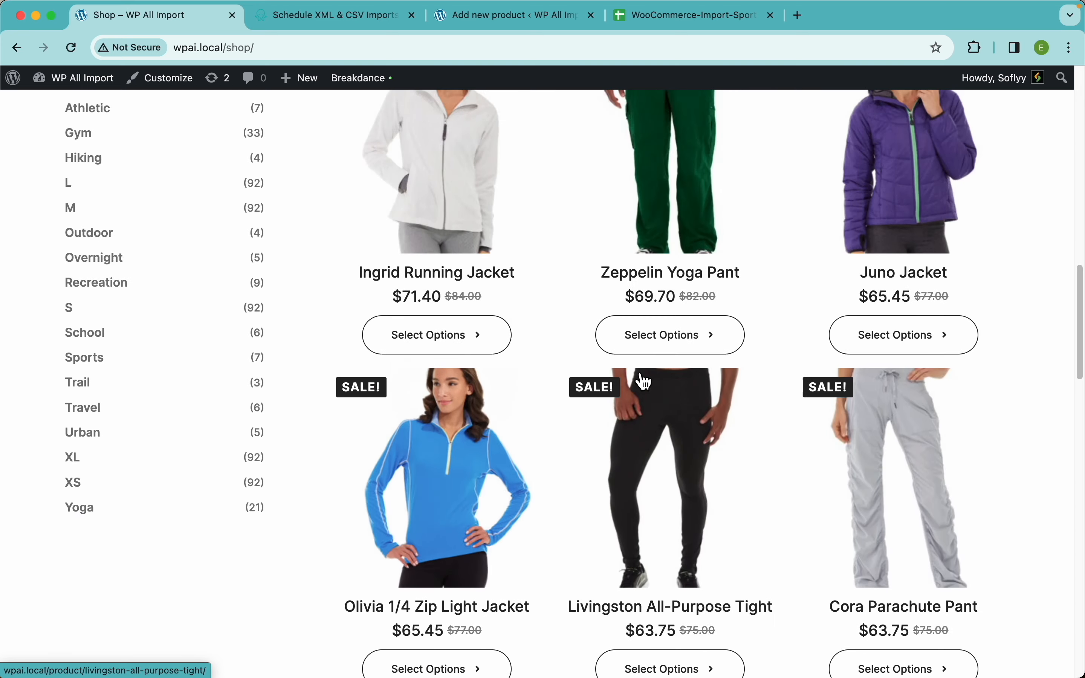
Open the Lando Gym Jacket product page and choose size S in Gray to check the variation.
left_click(467, 442)
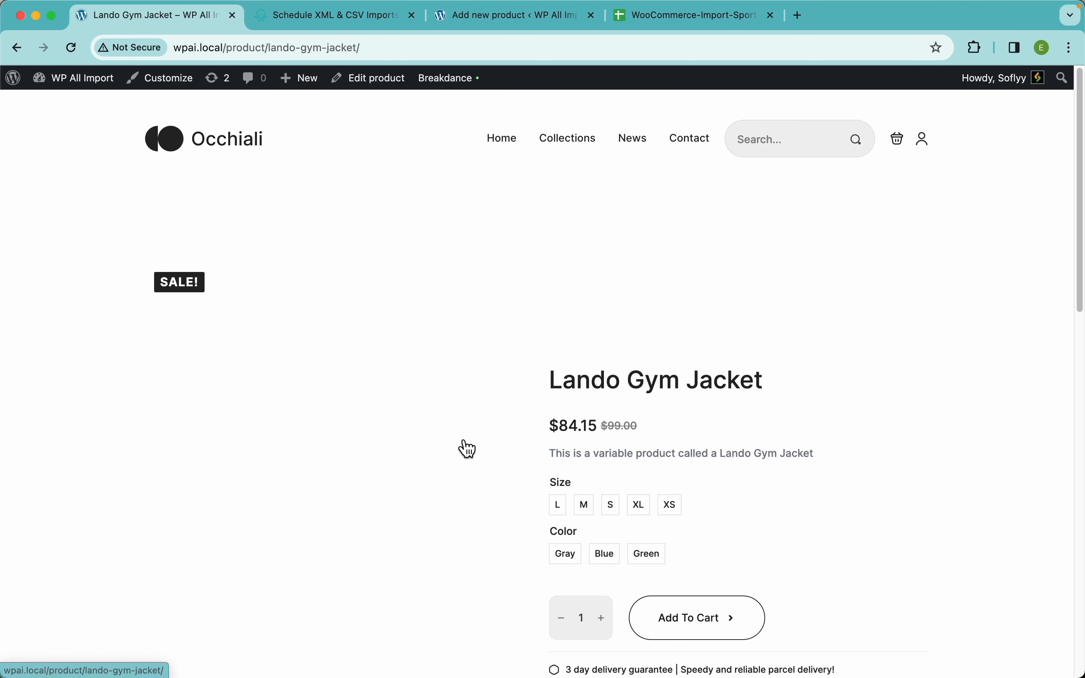
scroll(654, 417, "down", 3)
left_click(610, 403)
scroll(619, 291, "up", 3)
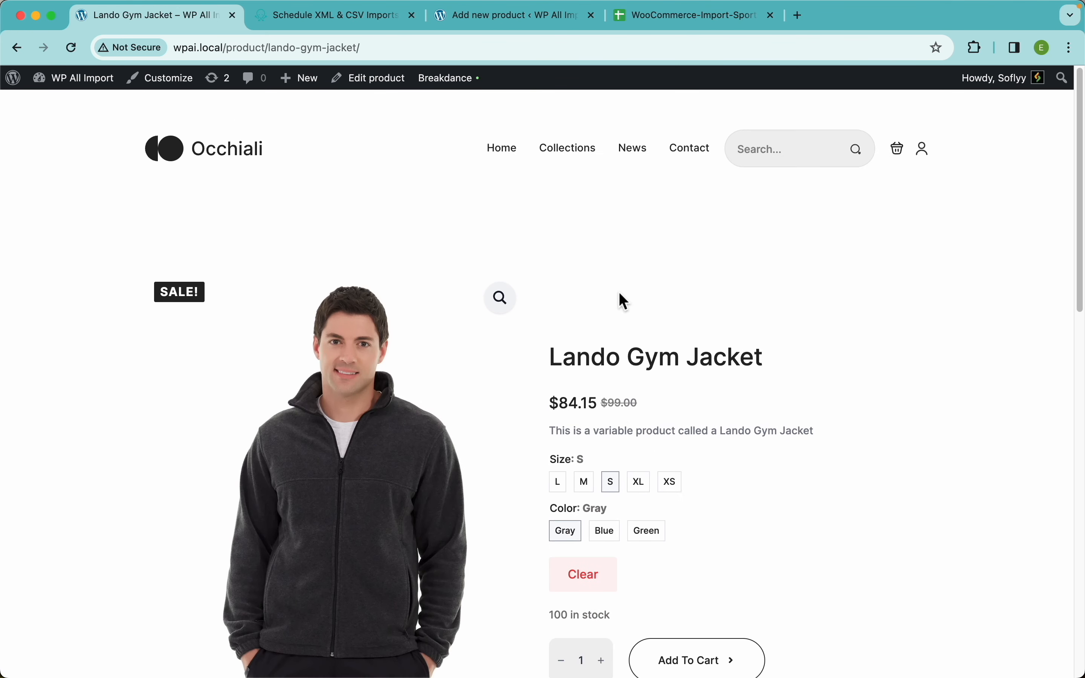
Return from the jacket to the Shop page, and highlight the Hero Hoodie variations' short description cells D3:D17 in the Google Sheet.
left_click(675, 18)
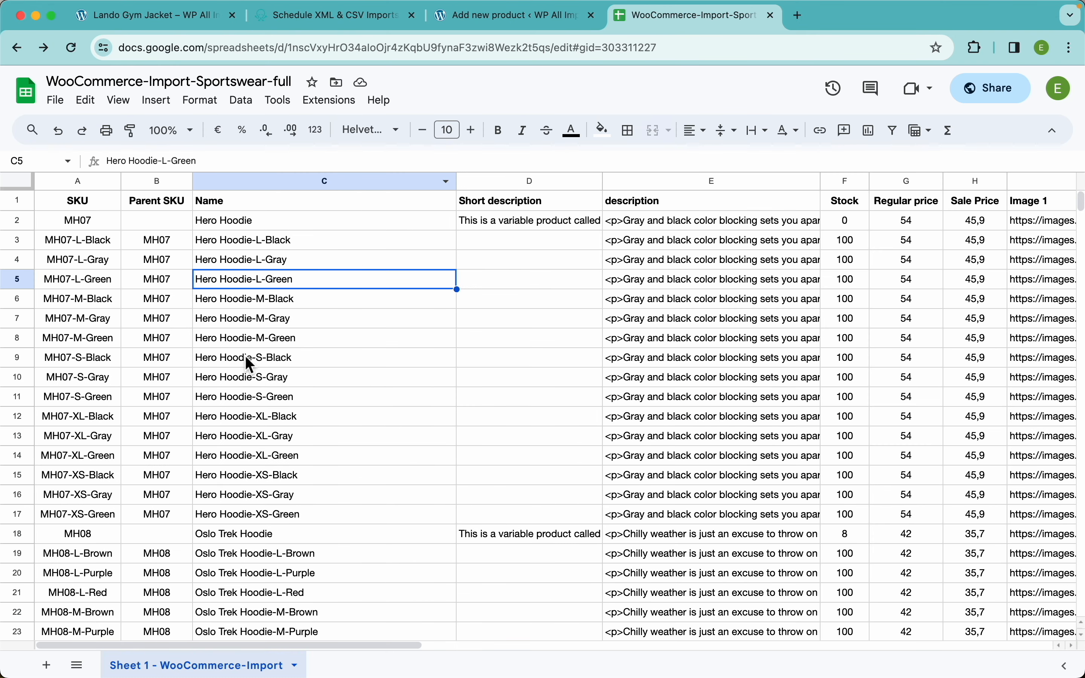
left_click(208, 19)
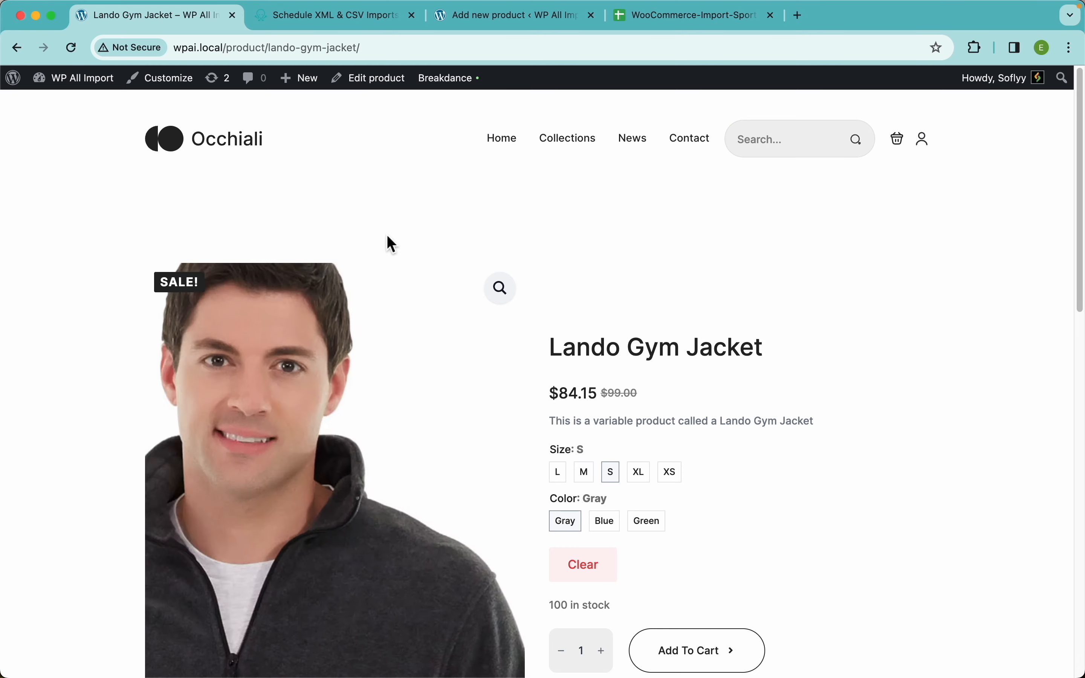
key("super+bracketleft")
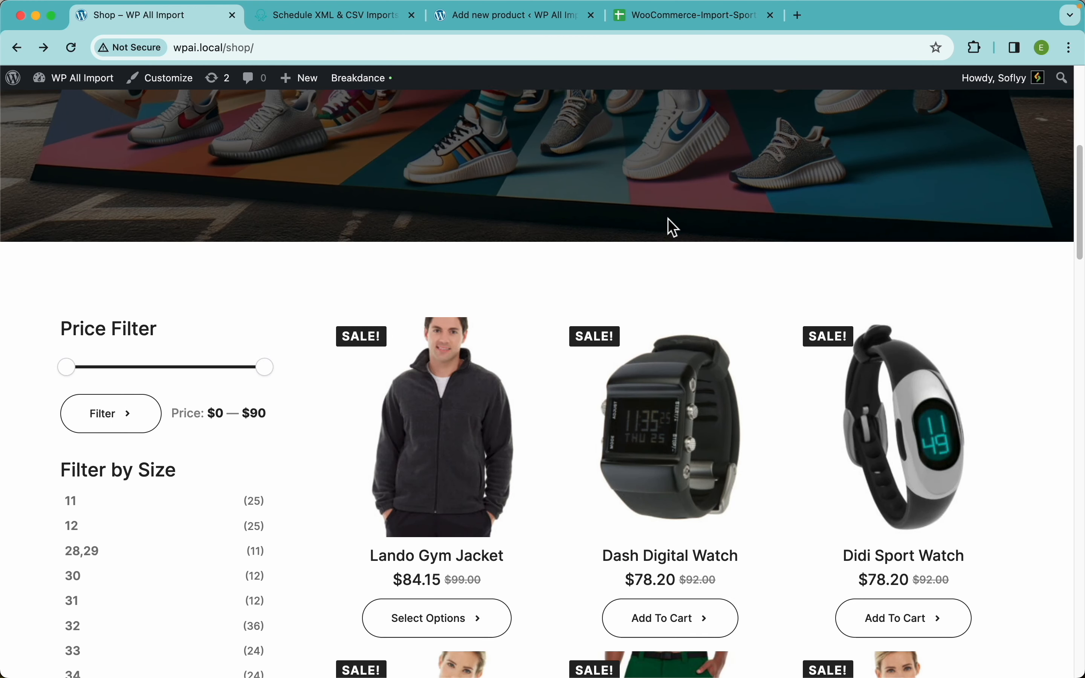
scroll(668, 222, "up", 8)
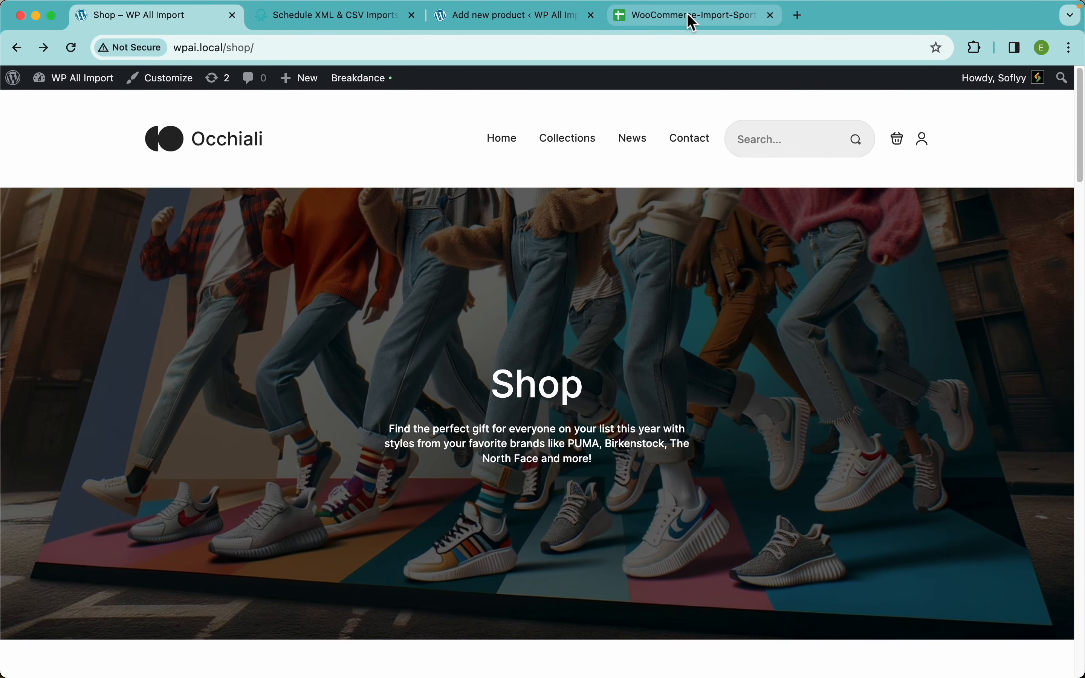
left_click(693, 20)
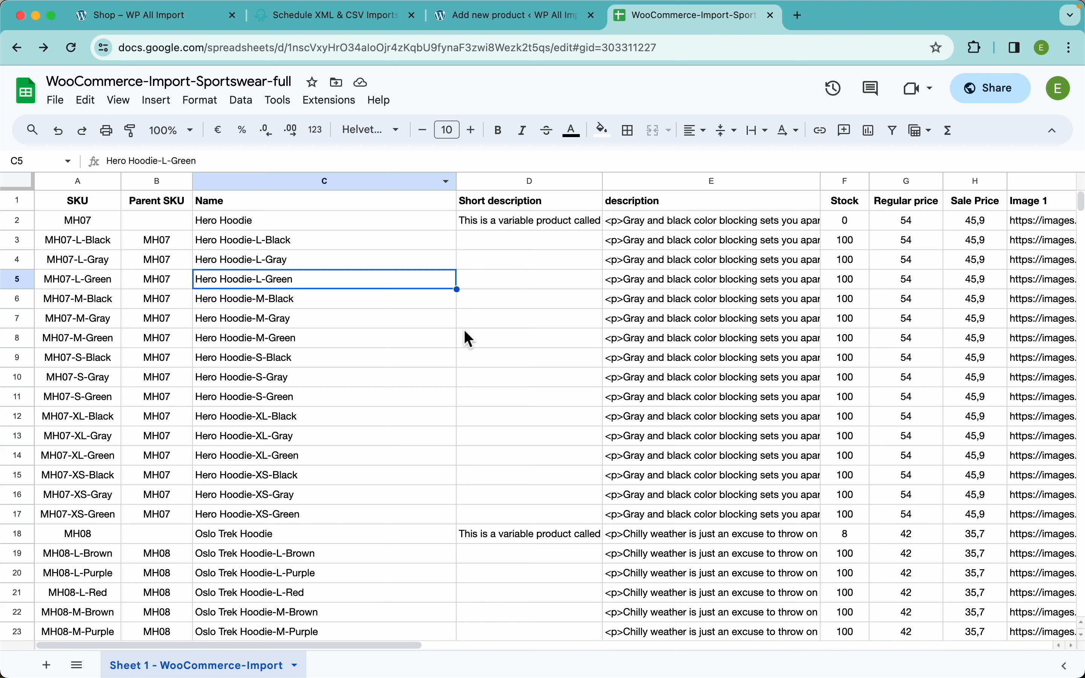
left_click_drag(539, 248, 509, 515)
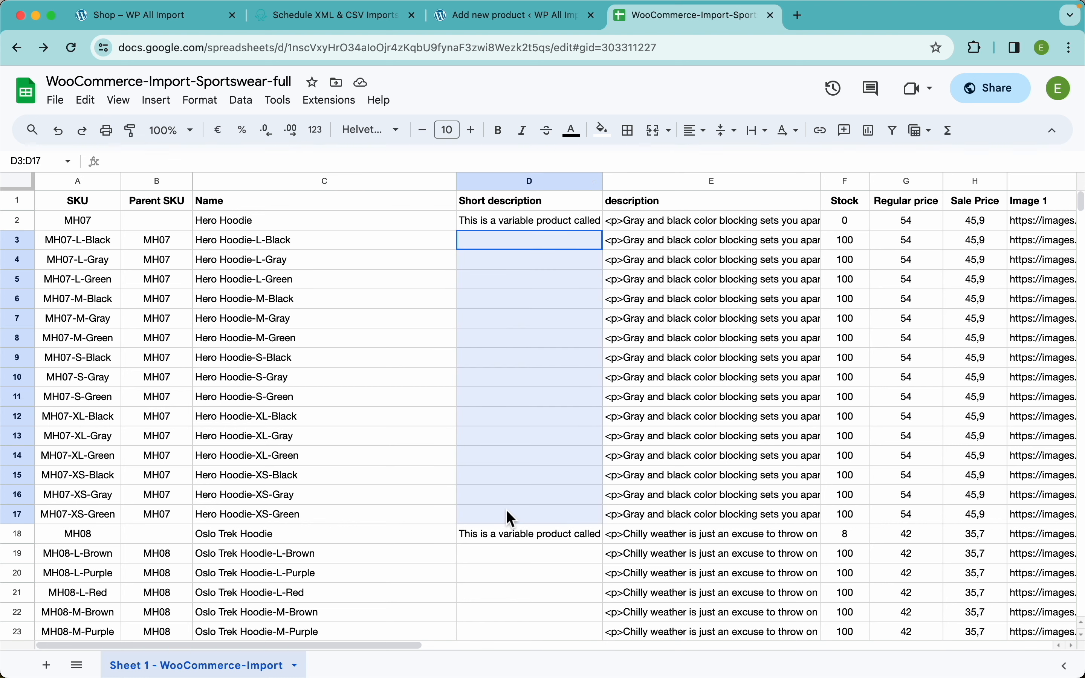
Look through the storefront Shop page again and reopen the Lando Gym Jacket product page.
left_click(177, 27)
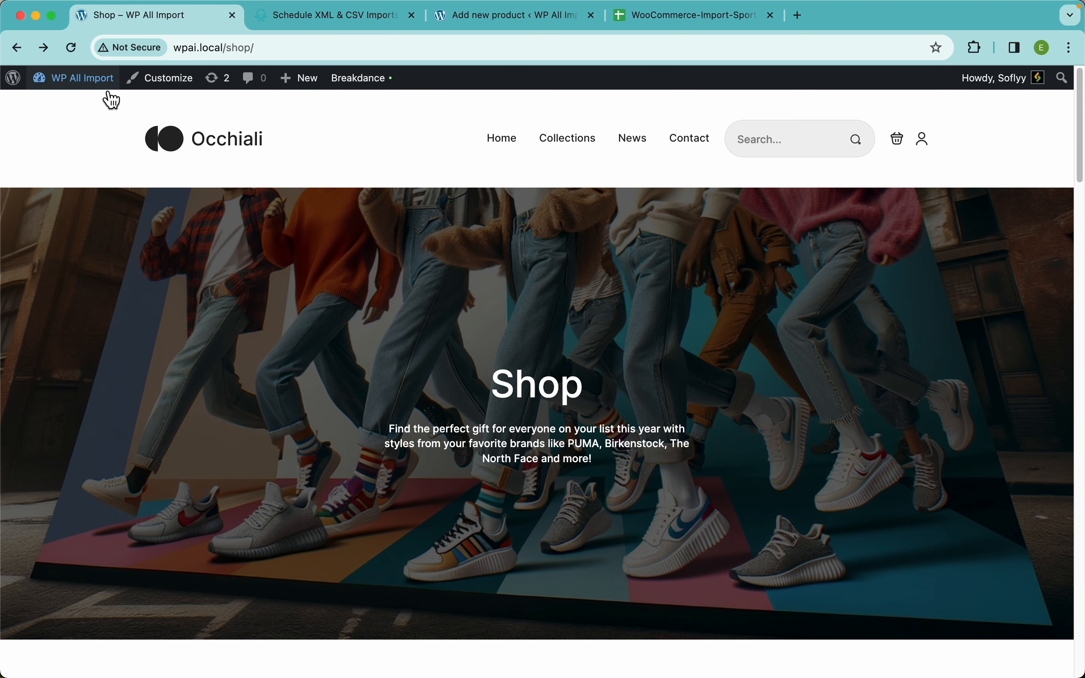
scroll(745, 402, "down", 10)
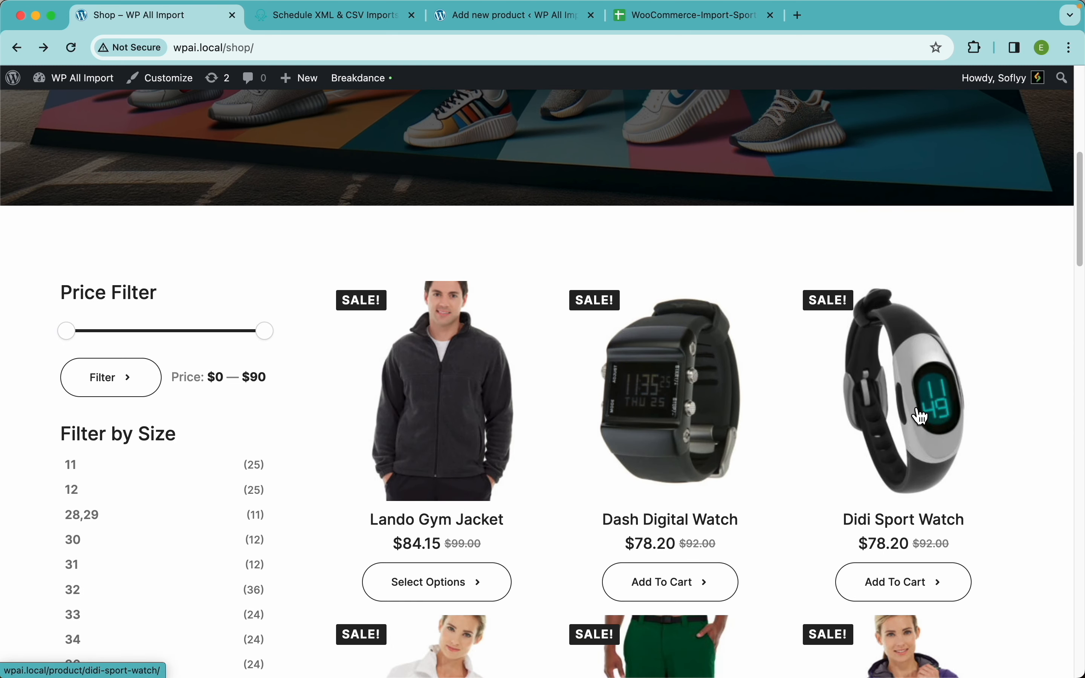
scroll(902, 266, "up", 10)
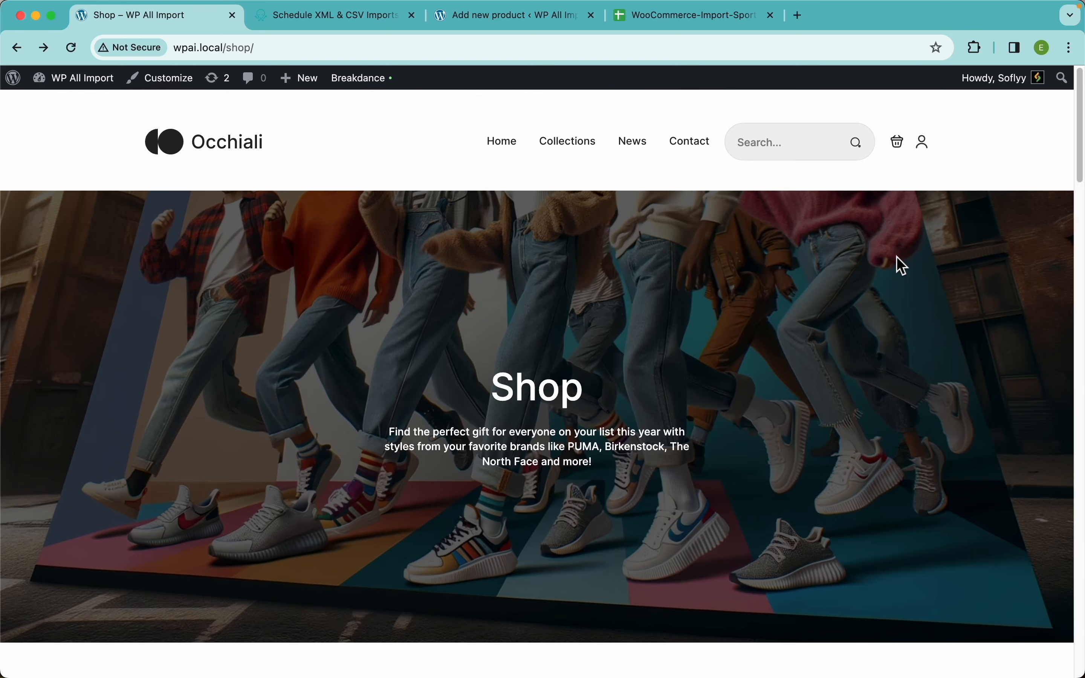
scroll(897, 257, "down", 20)
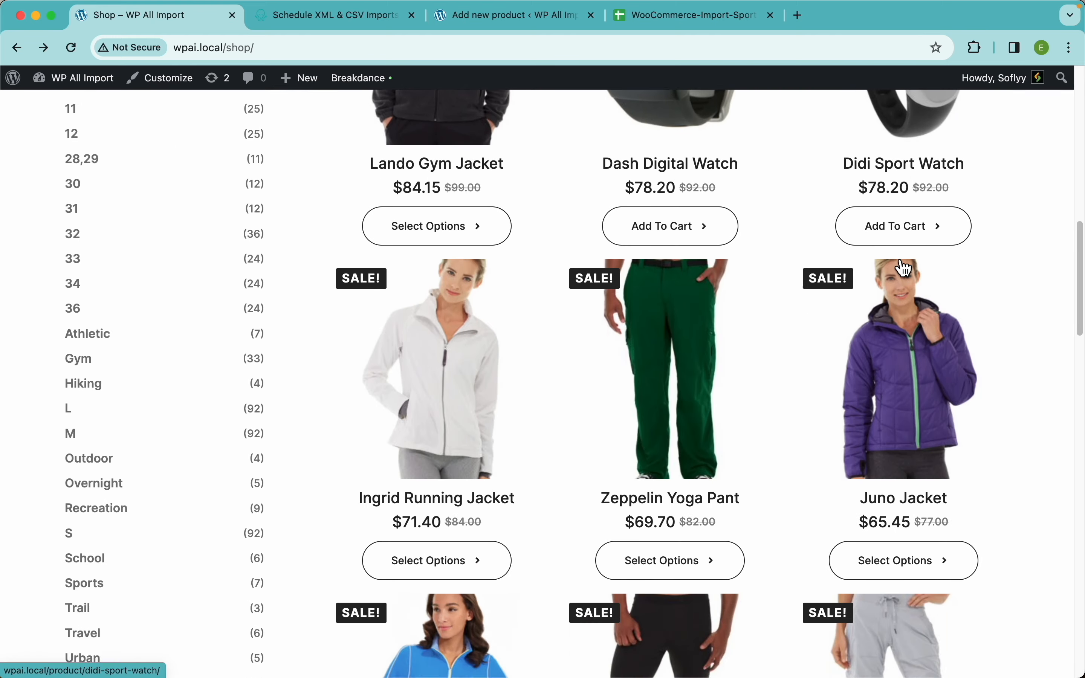
scroll(904, 268, "up", 10)
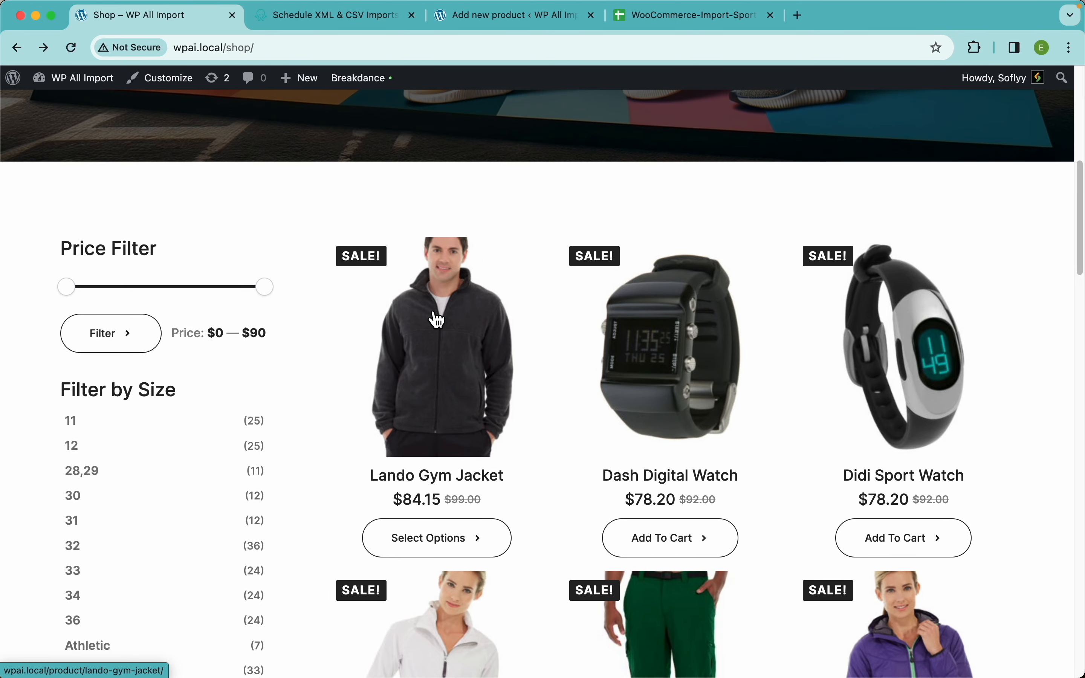
left_click(437, 320)
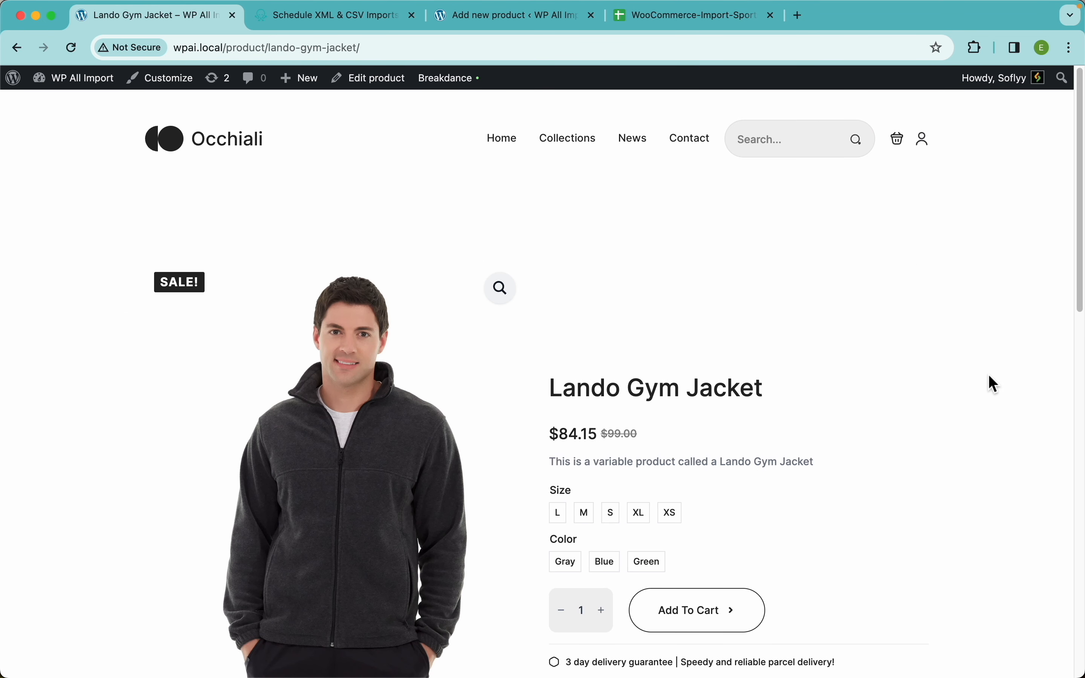